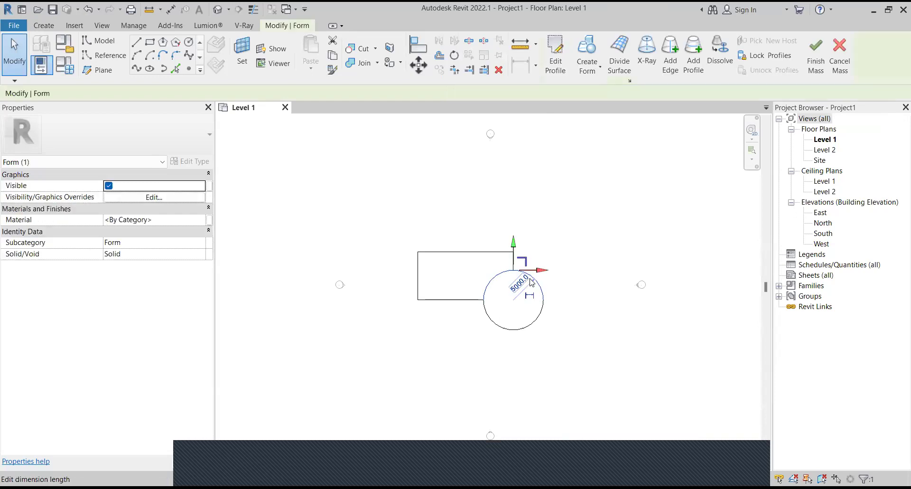
Step: Delete the circular and rectangular forms and discard the in-place mass being edited
key("Delete")
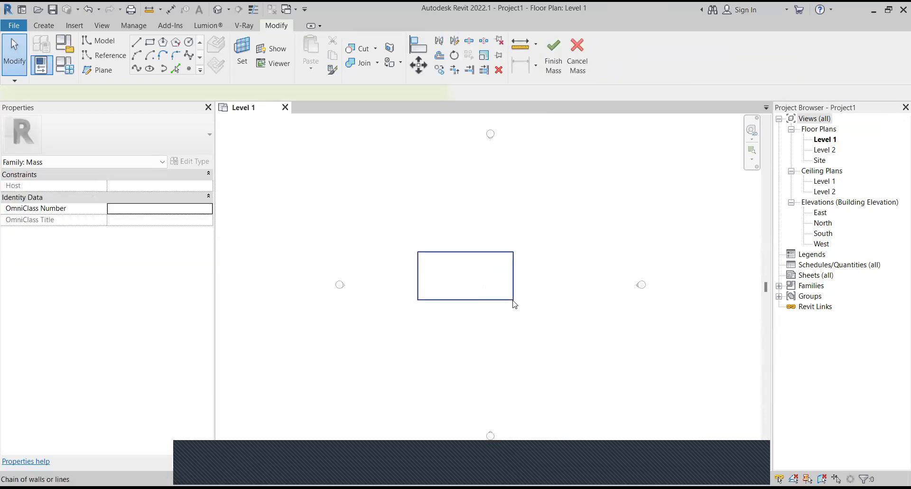
left_click(512, 300)
key("Delete")
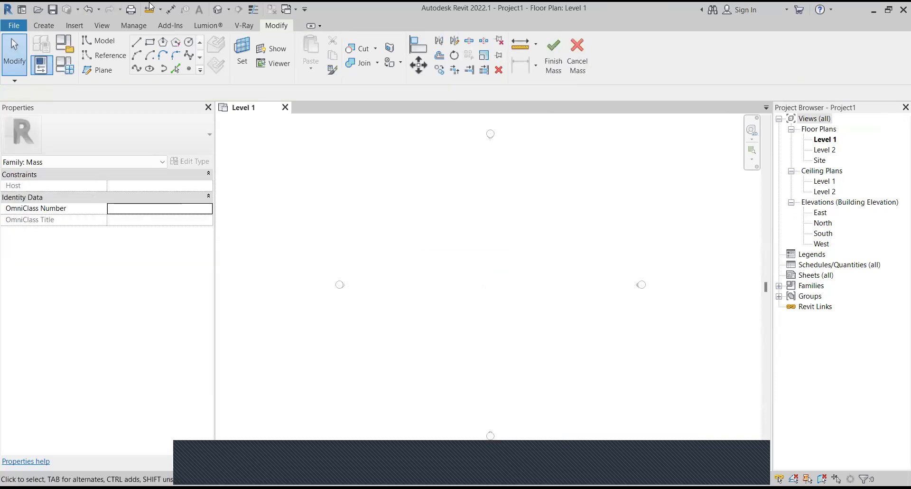
left_click(584, 62)
left_click(475, 266)
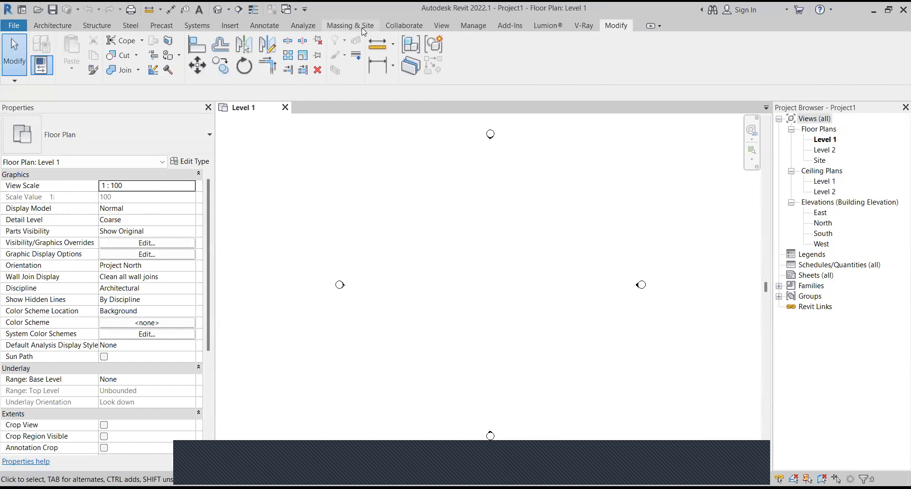
Step: Start a new in-place mass named Mass 1
left_click(362, 25)
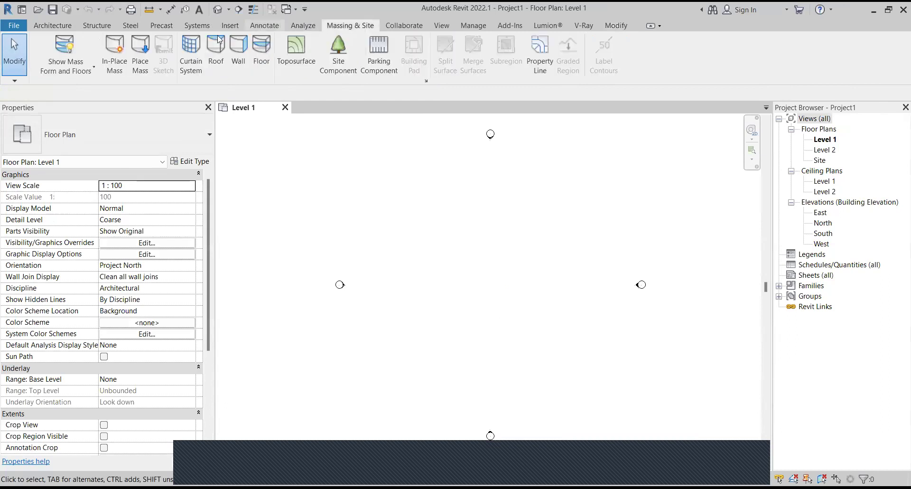
left_click(115, 60)
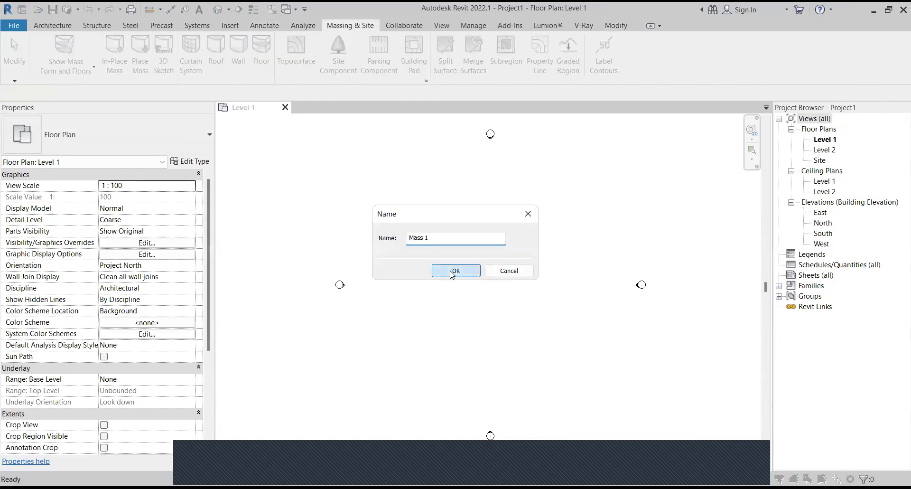
left_click(452, 271)
Step: Sketch a rectangle about 17000 by 9000 and a circle of about 6000 radius centred on the rectangle's lower-right corner
left_click(149, 43)
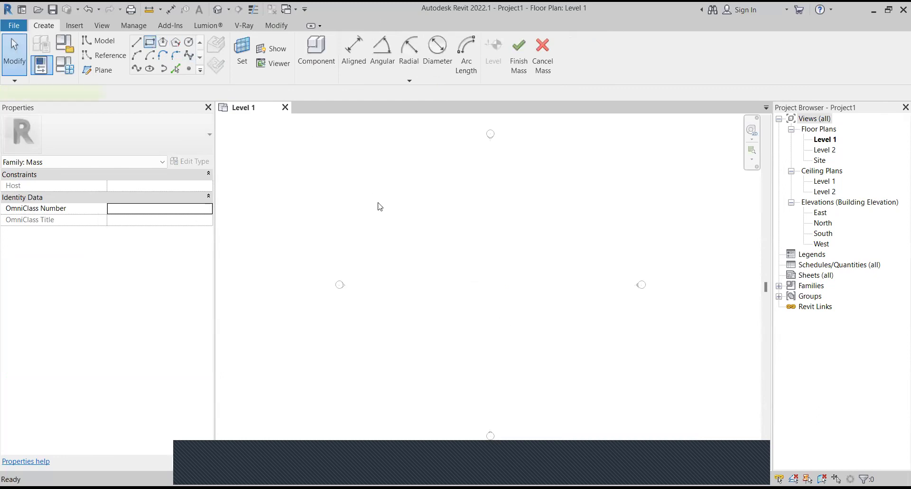
left_click(518, 248)
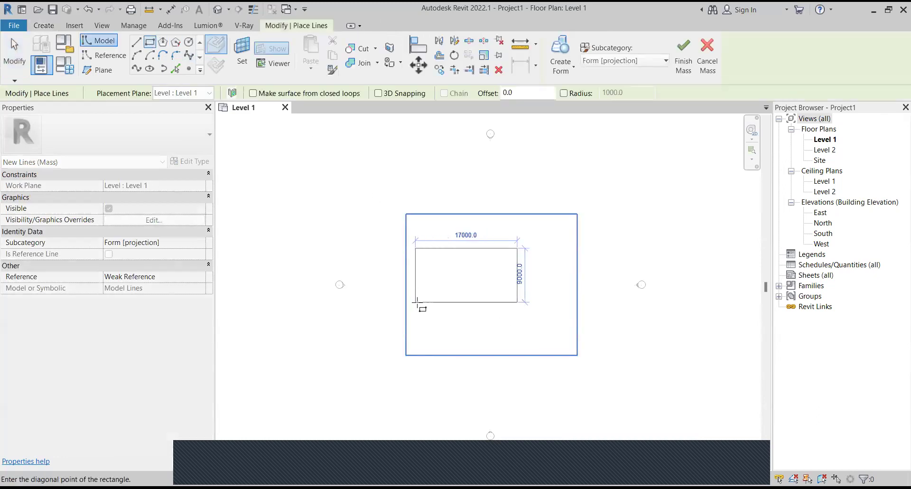
left_click(415, 302)
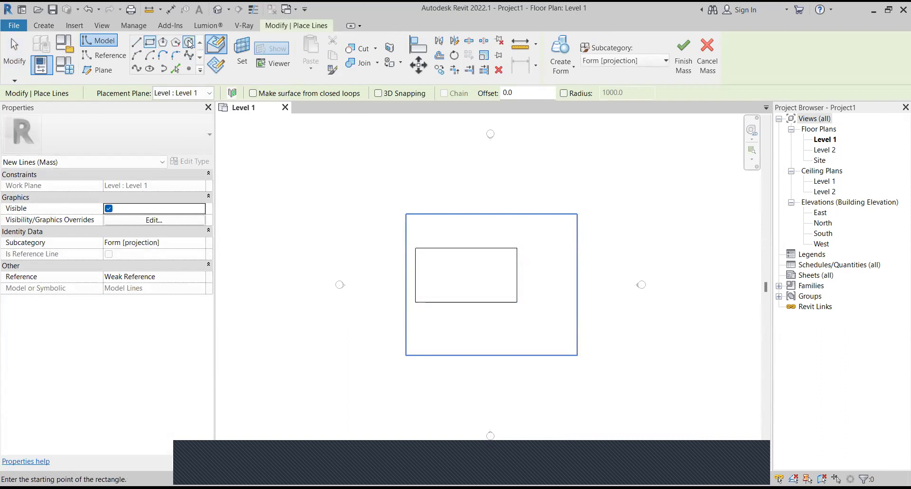
left_click(189, 43)
left_click(517, 302)
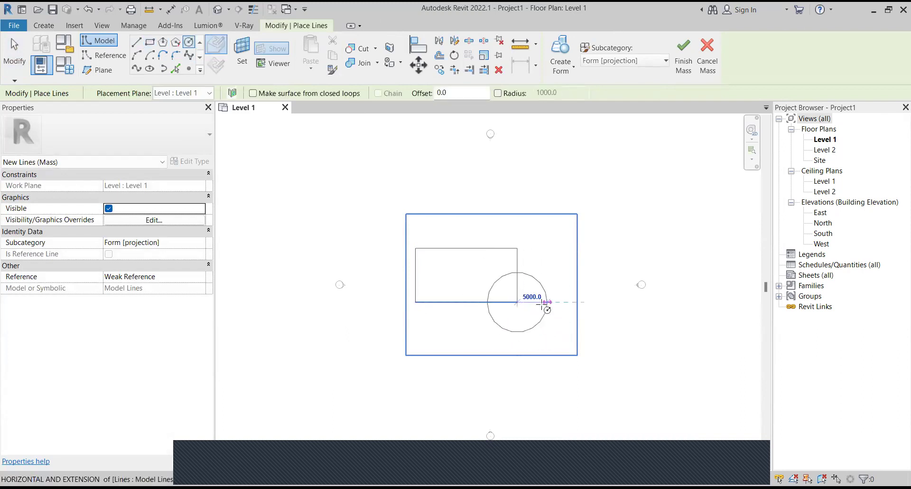
left_click(551, 314)
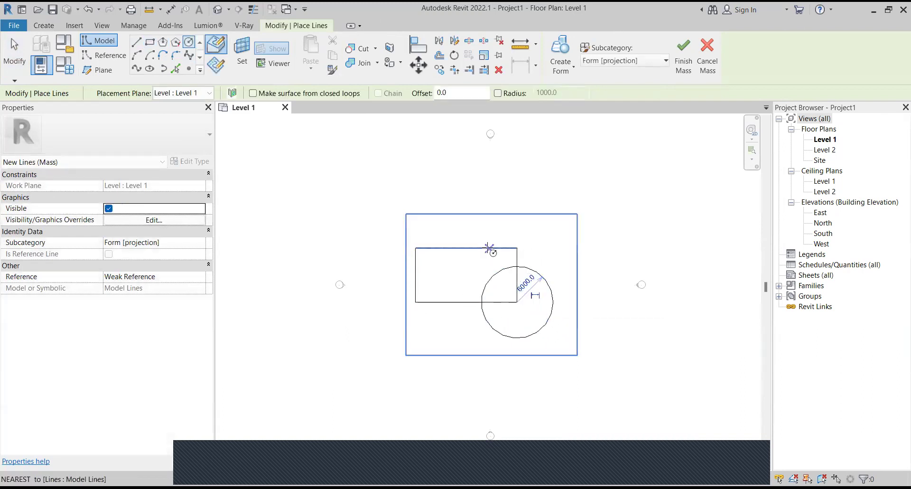
key("Escape")
key("Escape")
Step: Create a solid form from the rectangle and a solid cylinder from the circle
left_click(449, 248)
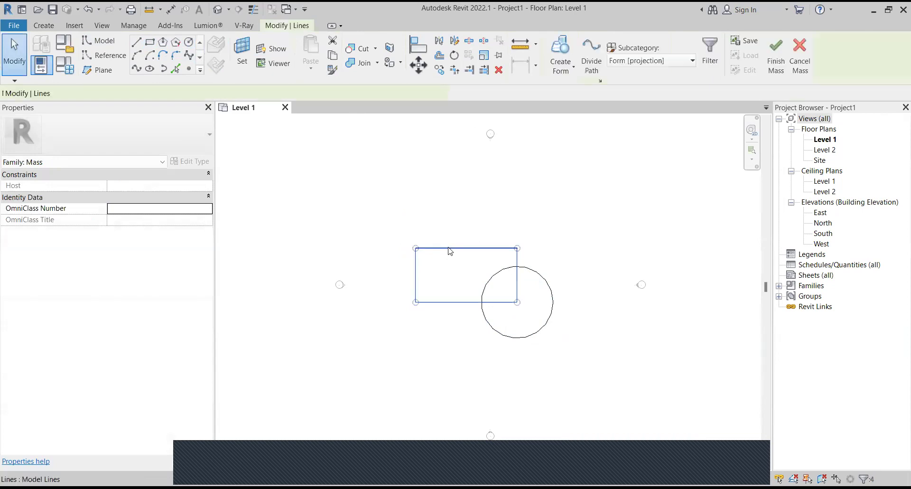
left_click(559, 66)
left_click(580, 90)
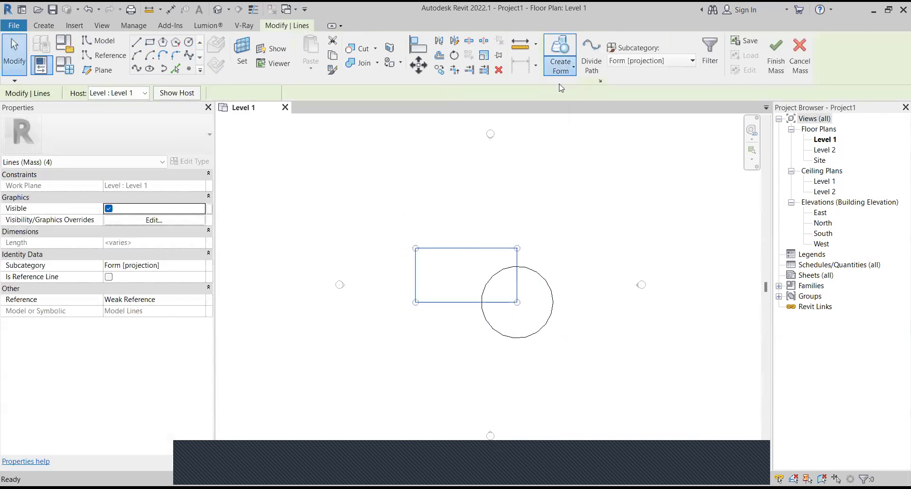
left_click(541, 280)
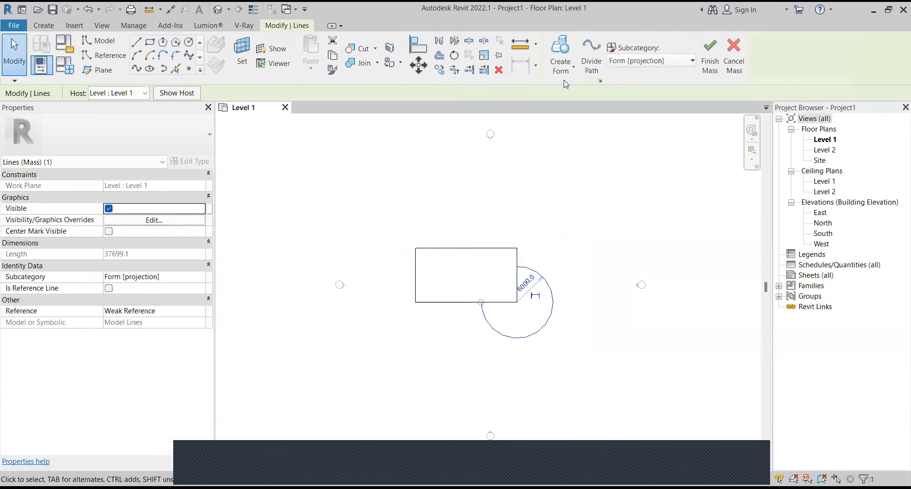
left_click(560, 67)
left_click(569, 98)
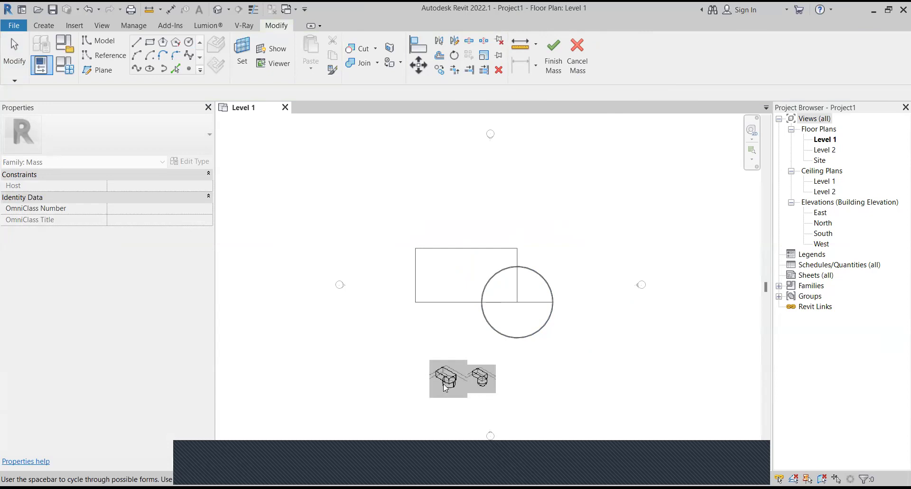
left_click(445, 387)
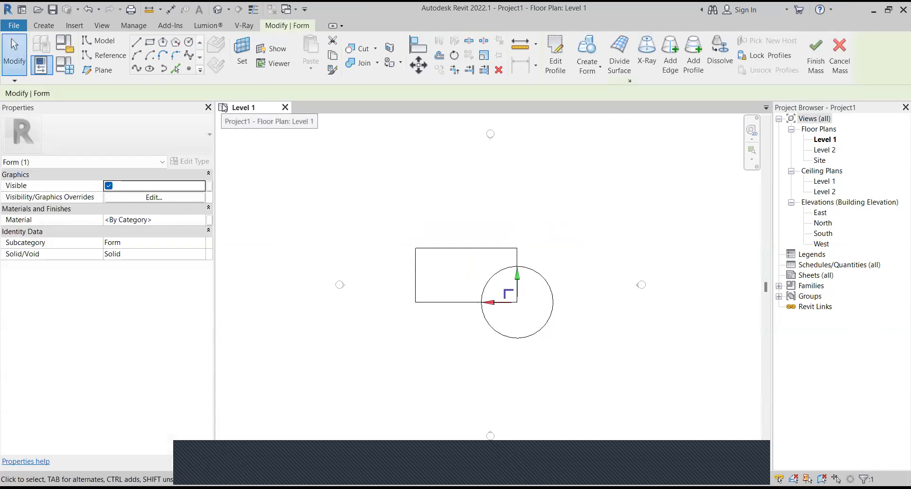
Step: Open the default 3D view and select the whole box form to check it
left_click(218, 9)
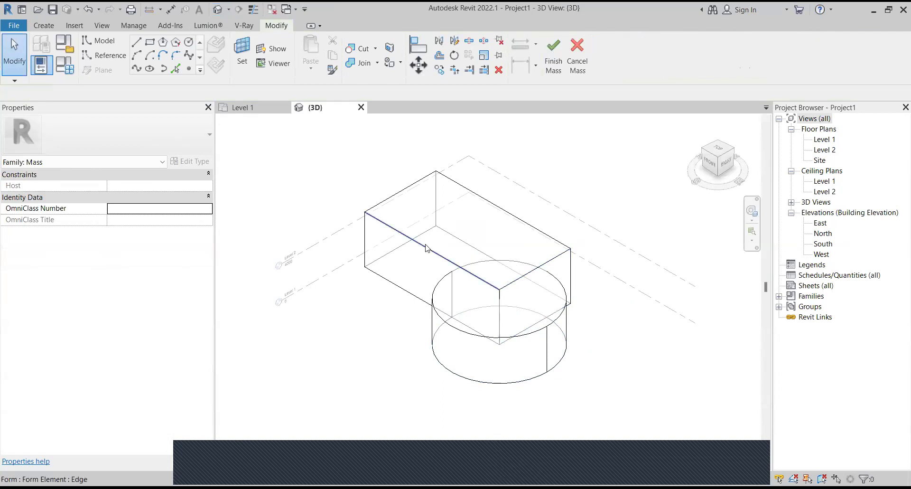
key("Tab")
left_click(401, 287)
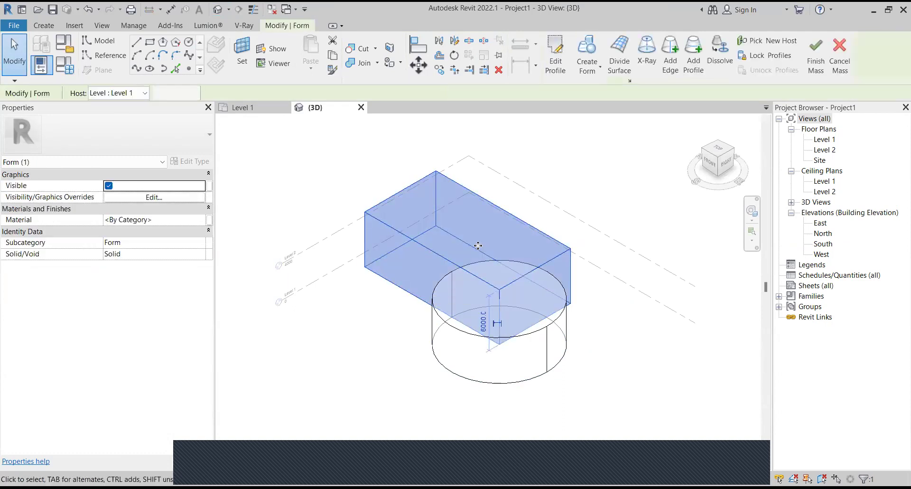
key("Escape")
double_click(449, 261)
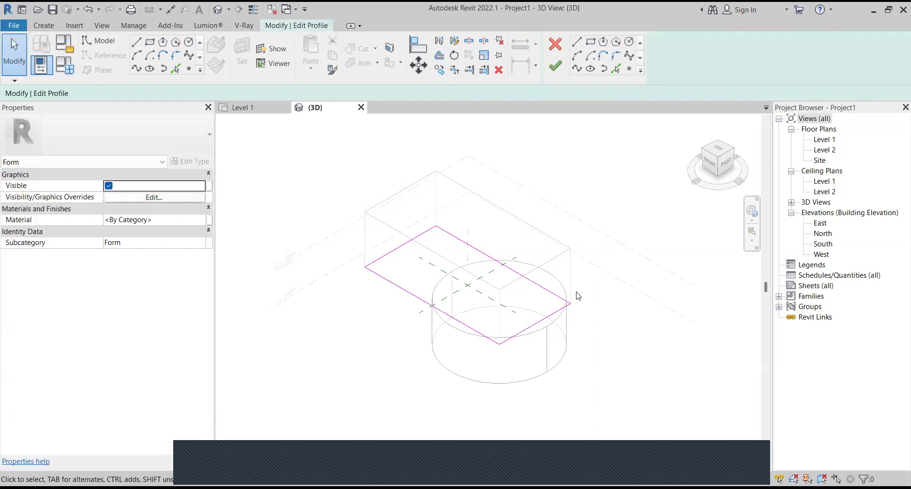
scroll(593, 303, "down", 3)
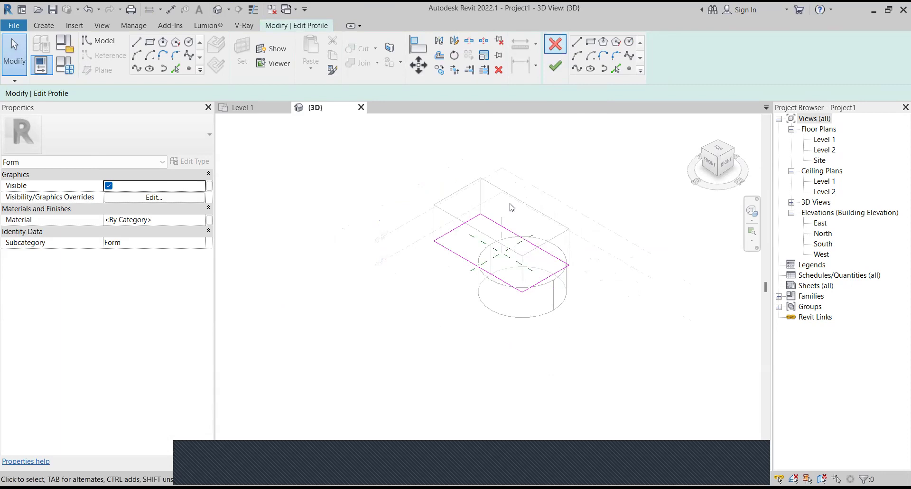
key("Escape")
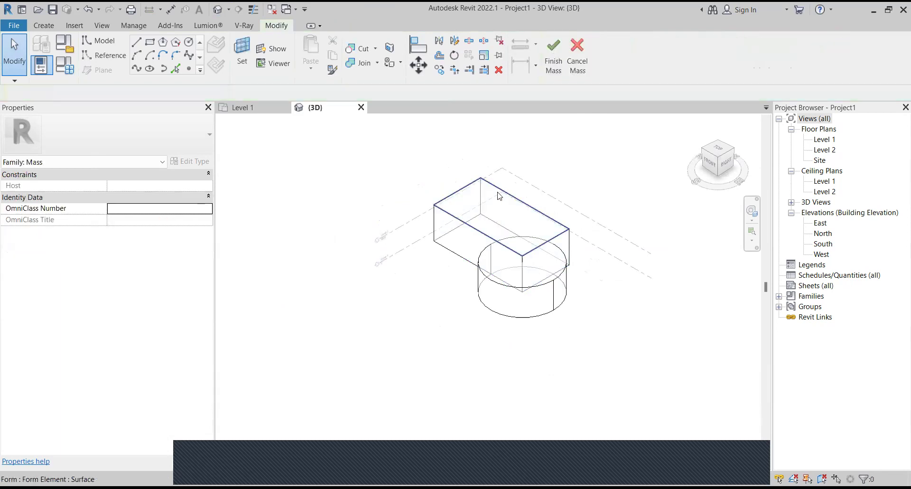
Step: Raise the box's top face to about 20363 above the base and shift it sideways so the sides slant
left_click(499, 196)
scroll(468, 363, "down", 3)
scroll(467, 304, "up", 3)
left_click_drag(495, 239, 457, 184)
scroll(464, 315, "up", 2)
scroll(463, 199, "down", 1)
scroll(457, 200, "up", 1)
scroll(498, 213, "down", 1)
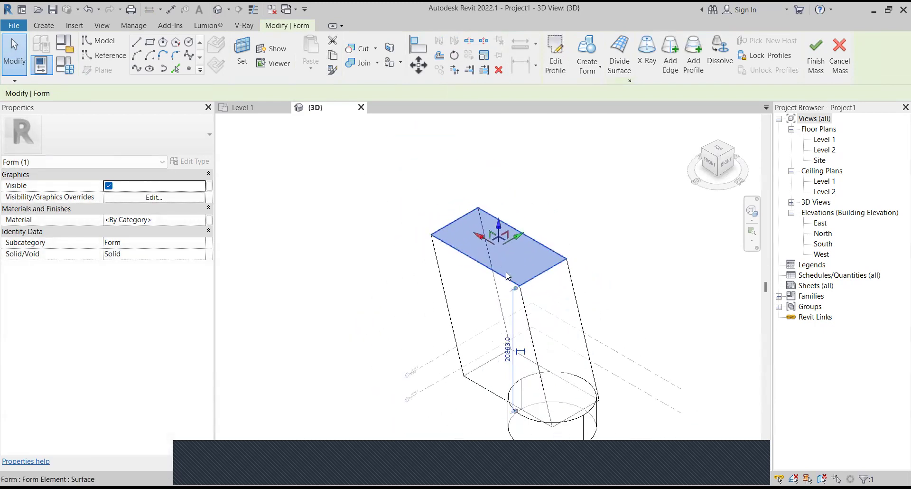
key("Escape")
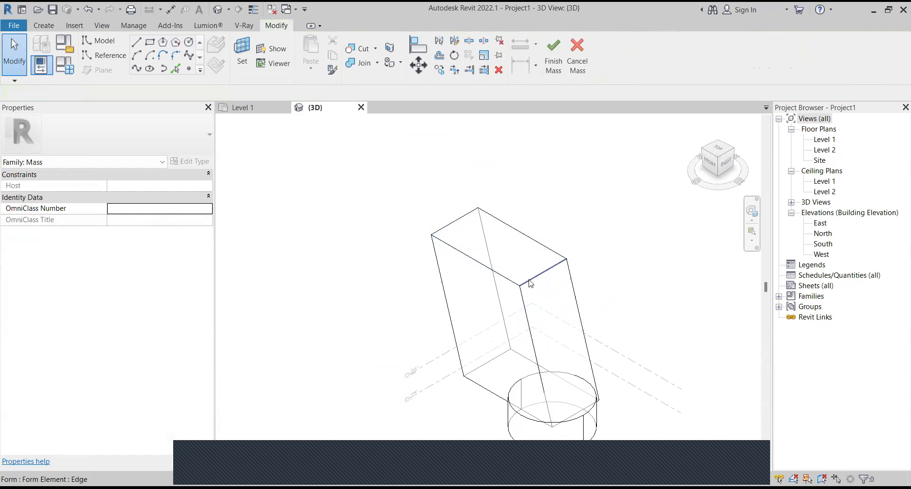
Step: Move the box's short top edge nearest the cylinder forward and outward, to a horizontal dimension of about 21212
scroll(530, 281, "down", 1)
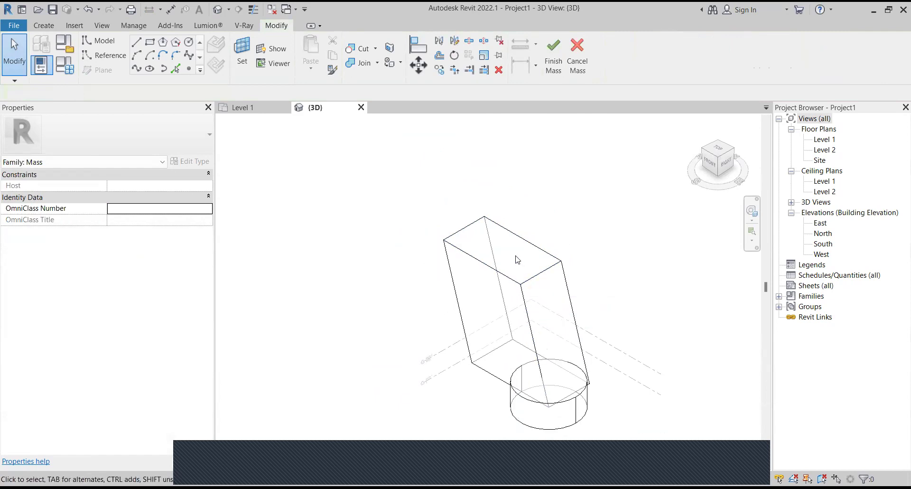
key("Tab")
left_click(524, 276)
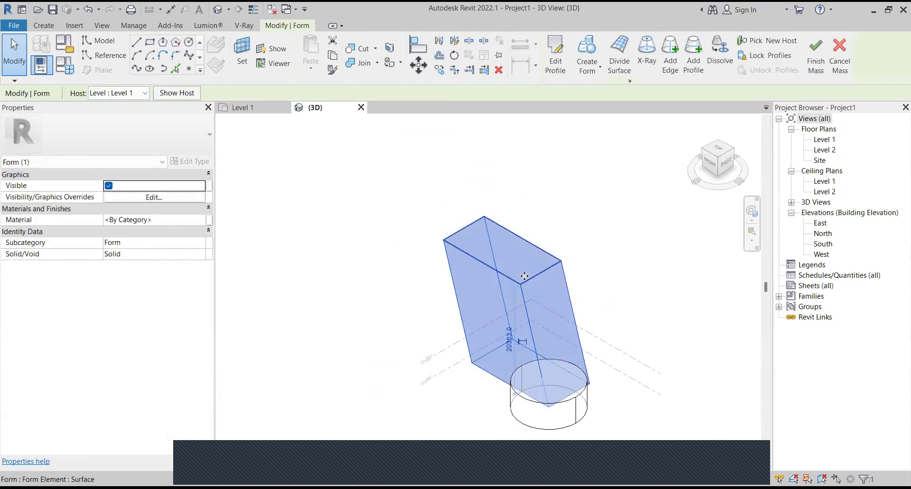
left_click(521, 282)
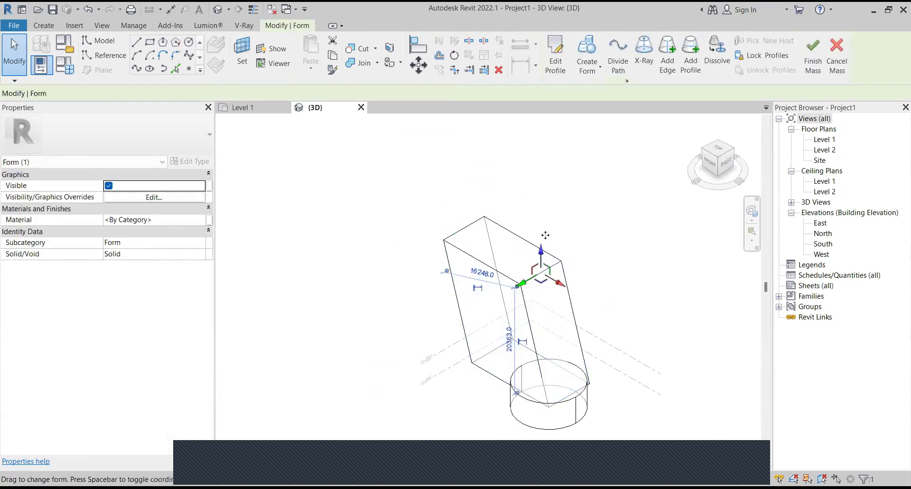
left_click_drag(521, 285, 434, 334)
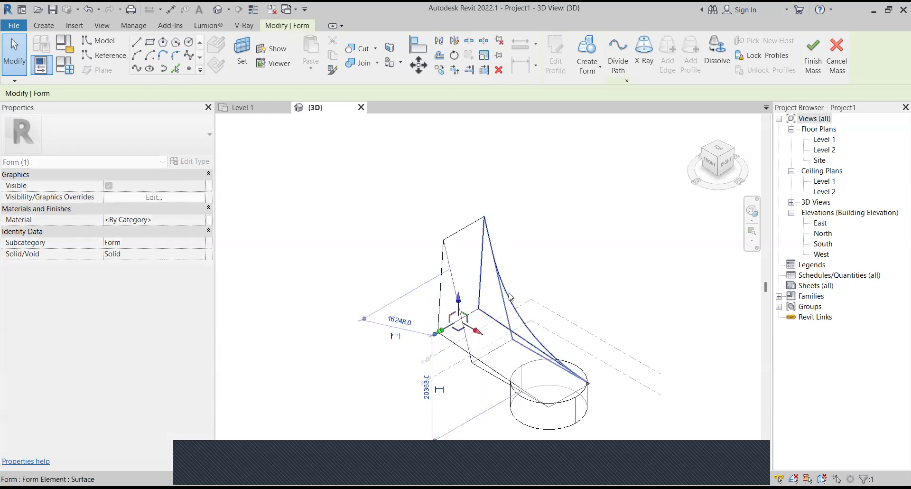
left_click_drag(459, 299, 476, 294)
left_click_drag(478, 331, 506, 340)
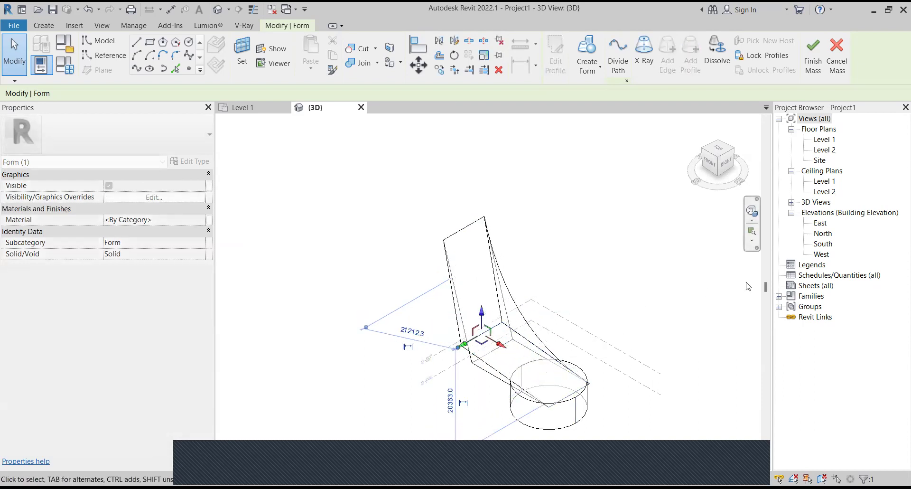
Step: Pull the rear long edge of the box's top face outward and up to a height of about 24643
left_click(752, 211)
left_click_drag(679, 280, 696, 268)
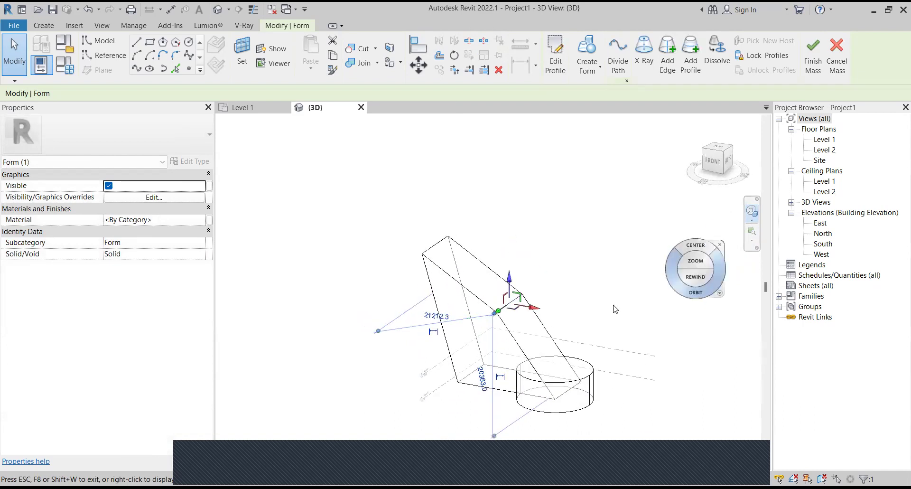
left_click(521, 266)
key("Escape")
key("Escape")
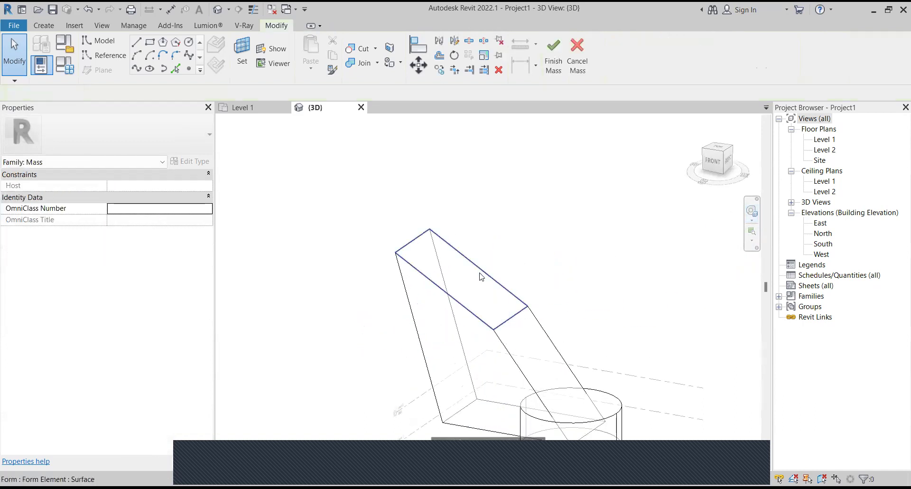
left_click(483, 271)
left_click_drag(504, 268, 570, 196)
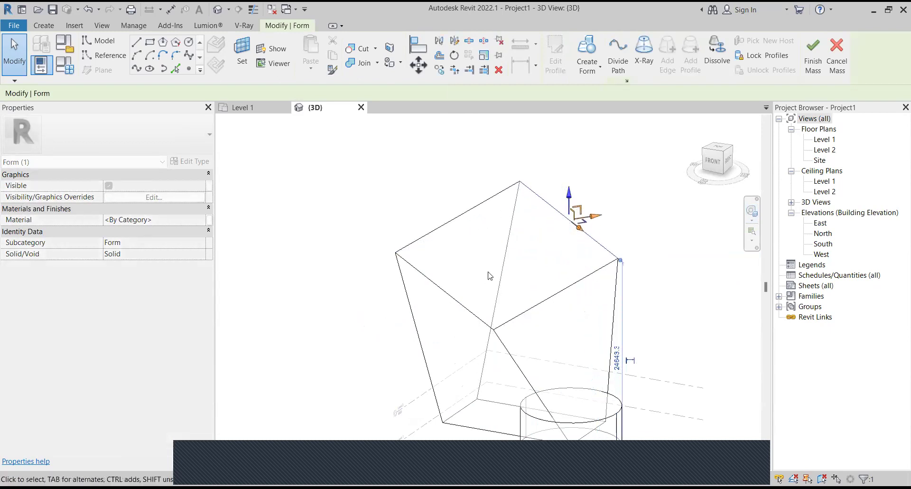
scroll(476, 305, "up", 1)
left_click(434, 319)
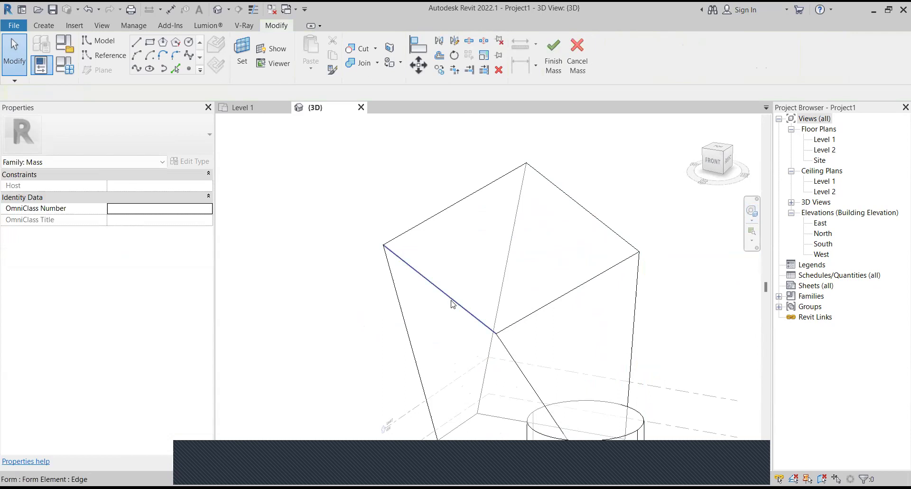
Step: Move the deformed box's entire front face outward and downward to lengthen the form
key("Tab")
key("Tab")
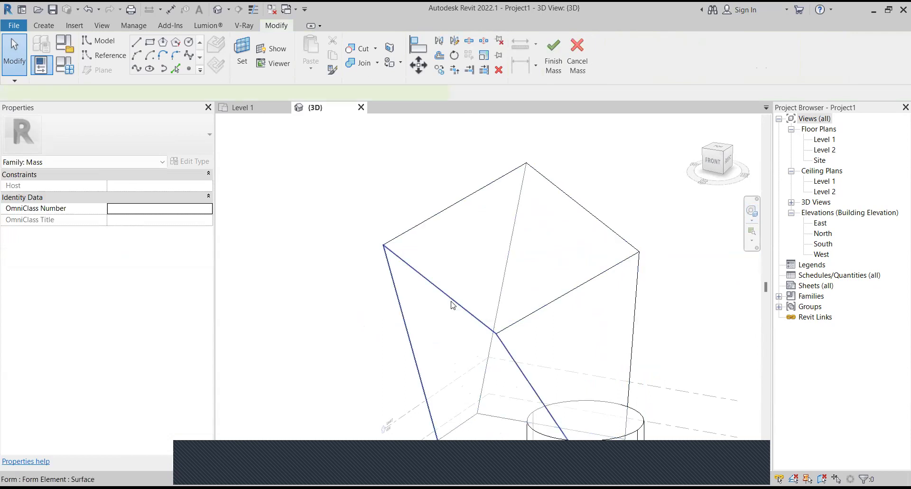
left_click(452, 305)
left_click_drag(477, 401, 450, 409)
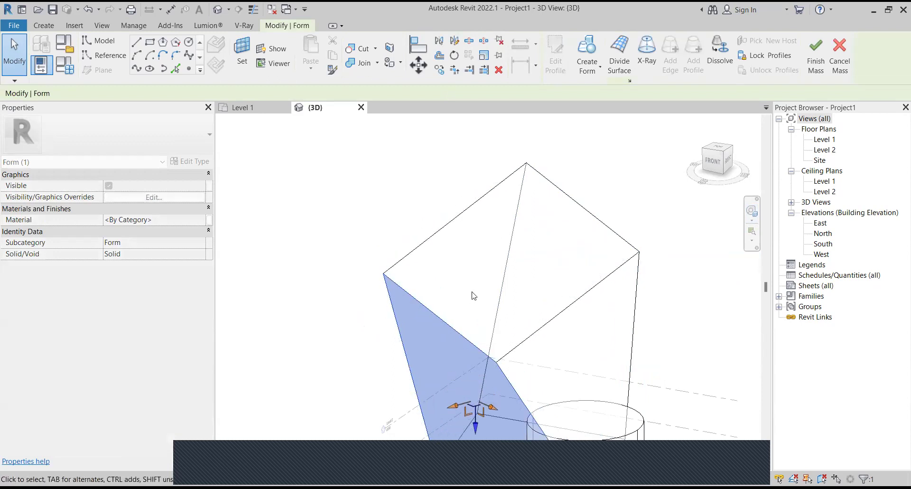
scroll(473, 296, "down", 4)
left_click_drag(452, 350, 414, 366)
scroll(434, 375, "up", 3)
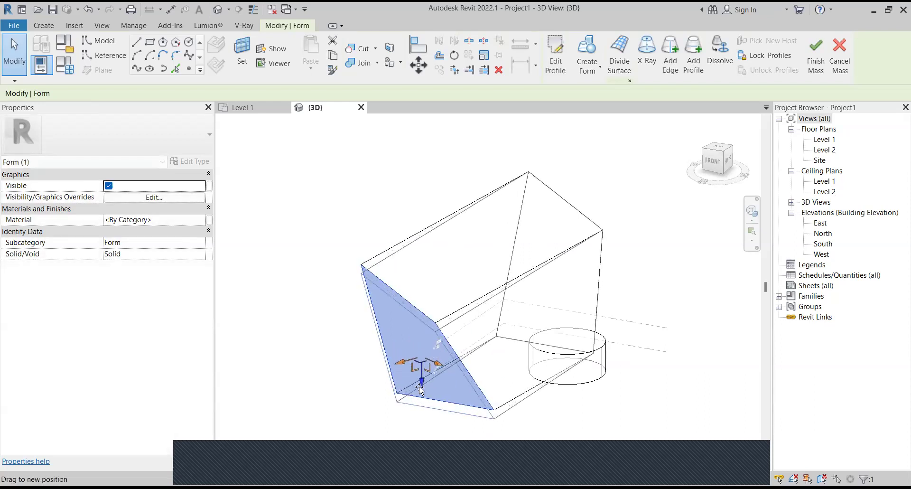
key("Escape")
scroll(436, 336, "up", 2)
scroll(436, 336, "up", 2)
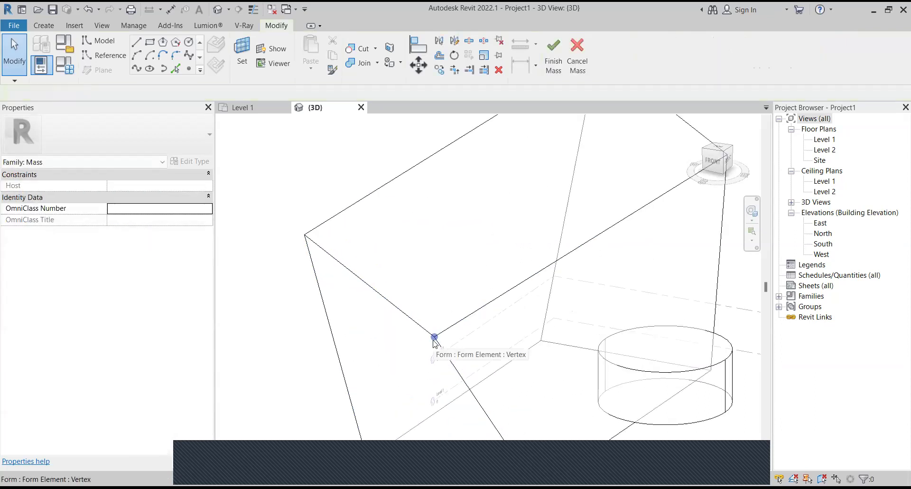
Step: Move the top-face vertex farthest from the cylinder outward and up to a height of about 25576
left_click(305, 235)
mouse_move(294, 228)
left_mouse_down()
mouse_move(300, 237)
mouse_move(285, 221)
left_mouse_up()
scroll(510, 284, "down", 3)
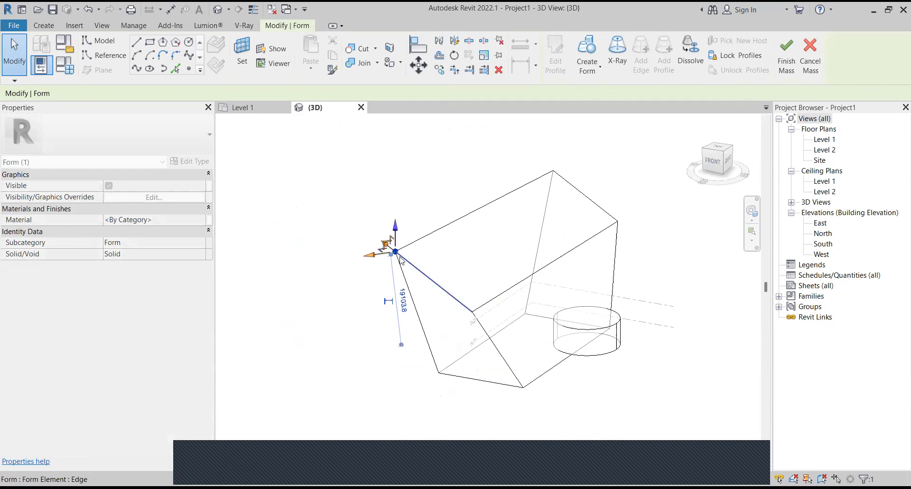
left_click_drag(396, 252, 374, 225)
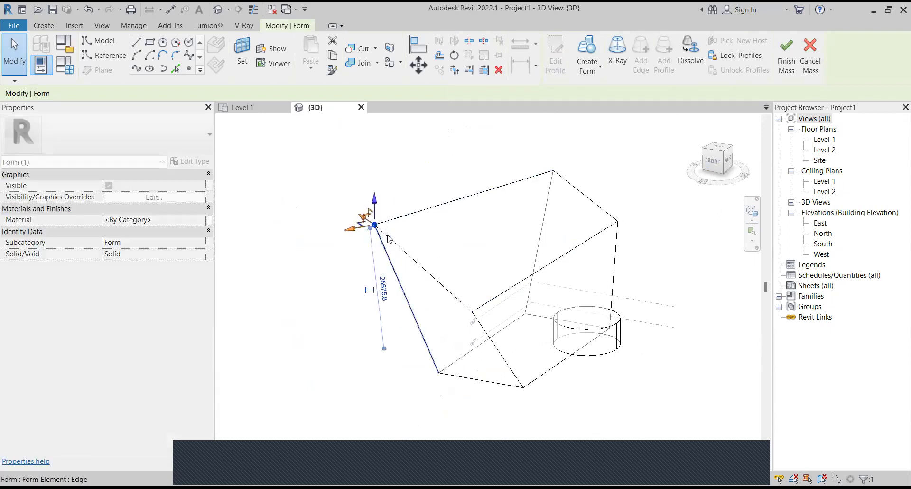
key("Escape")
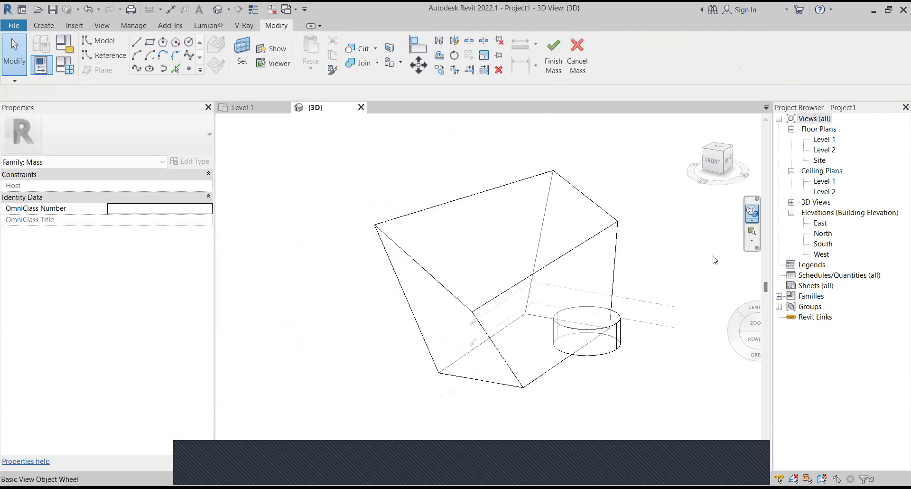
Step: Try to move the form's rear top vertex sideways and downward
mouse_move(696, 284)
left_mouse_down()
mouse_move(358, 299)
mouse_move(494, 344)
mouse_move(618, 314)
mouse_move(673, 265)
mouse_move(697, 256)
mouse_move(581, 224)
left_mouse_up()
scroll(578, 223, "up", 2)
left_click(520, 212)
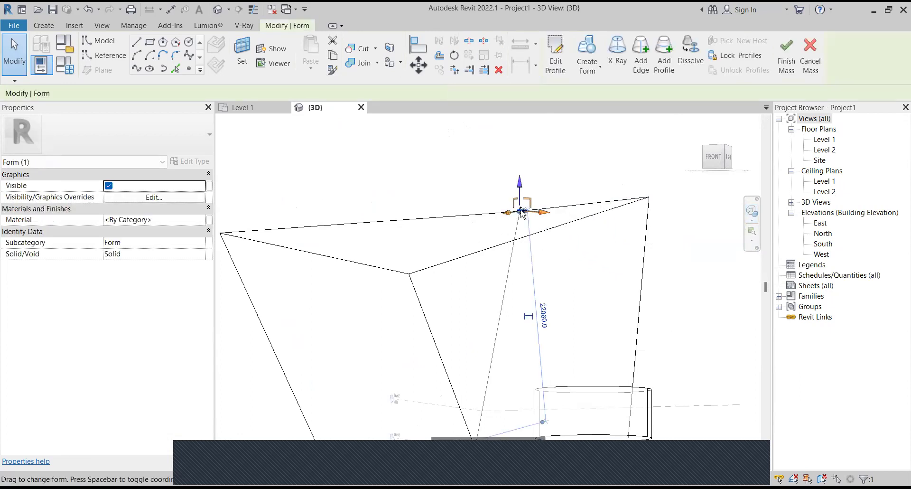
left_click_drag(527, 194, 578, 264)
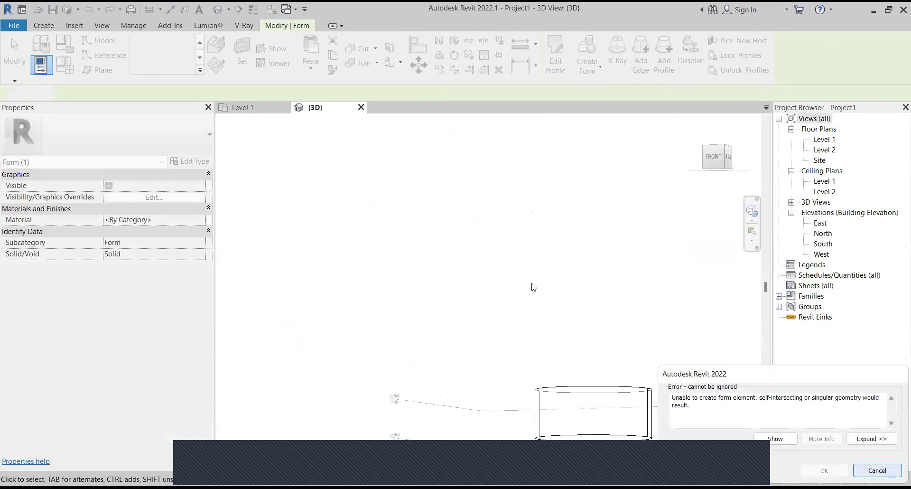
key("Escape")
Step: Raise the form's rear top vertex straight up to a height of about 25948
left_click(520, 211)
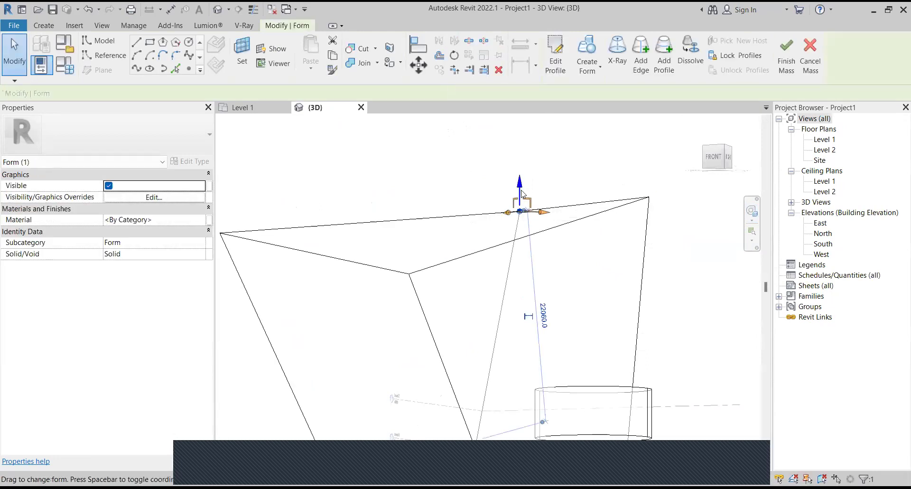
left_click_drag(520, 185, 520, 142)
scroll(571, 207, "down", 2)
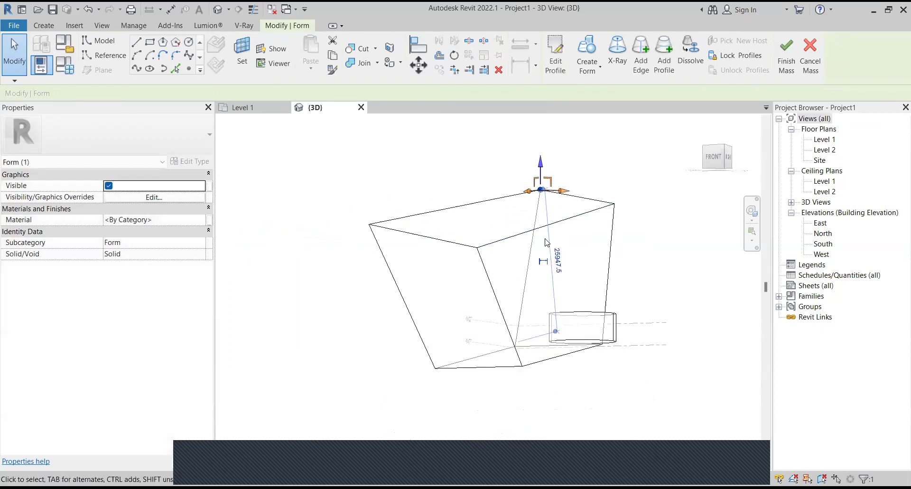
left_click(588, 185)
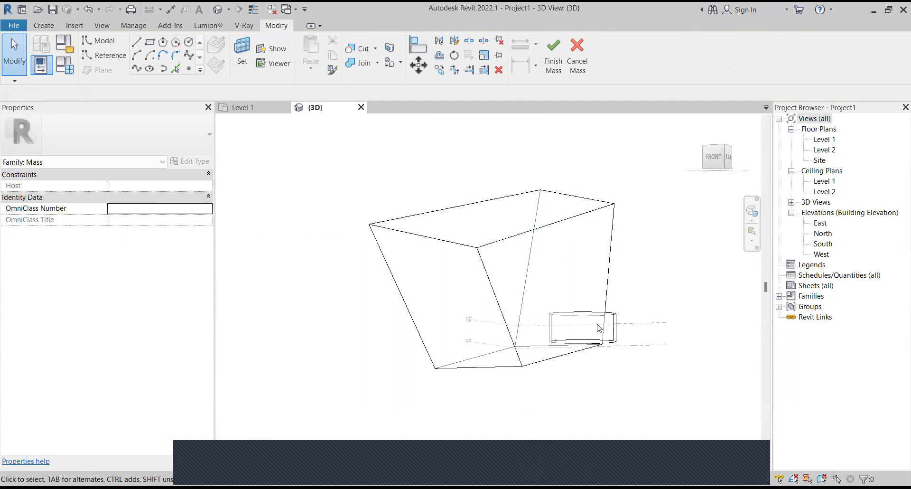
key("Tab")
left_click(490, 280)
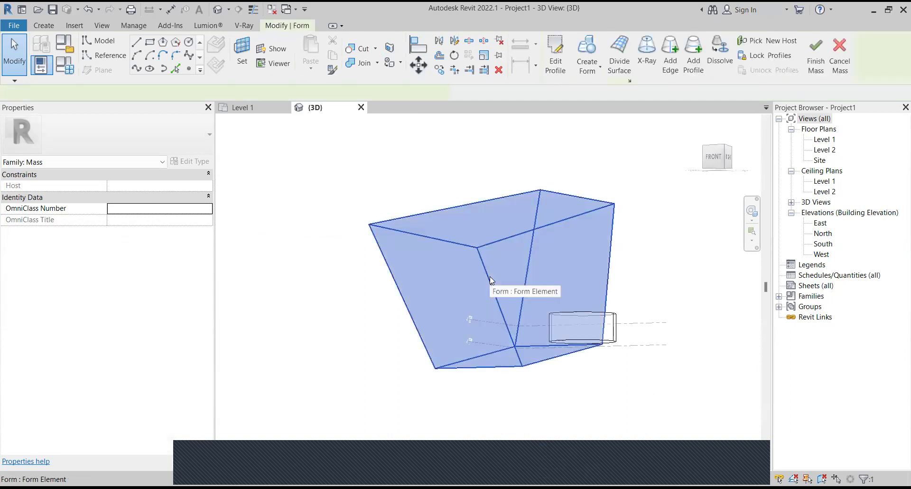
left_click(670, 71)
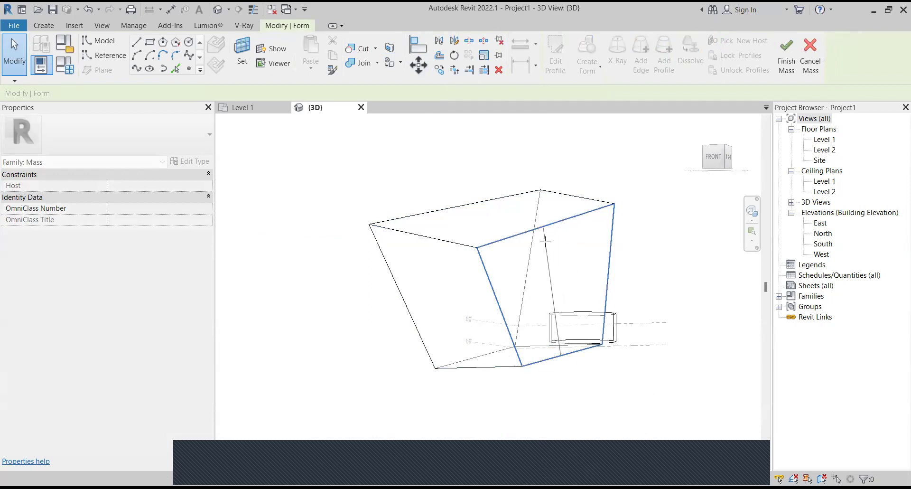
key("Escape")
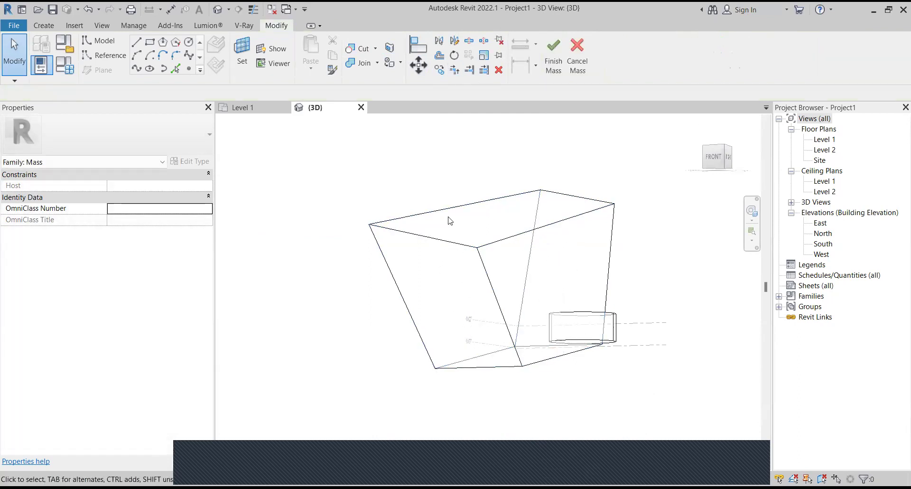
Step: Dissolve the deformed box form into its profiles, and undo the dissolve
left_click(474, 250)
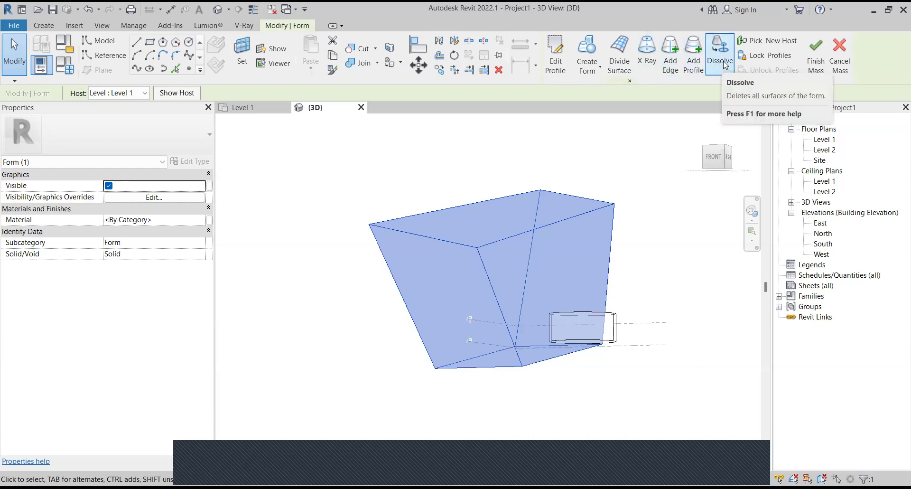
left_click(719, 49)
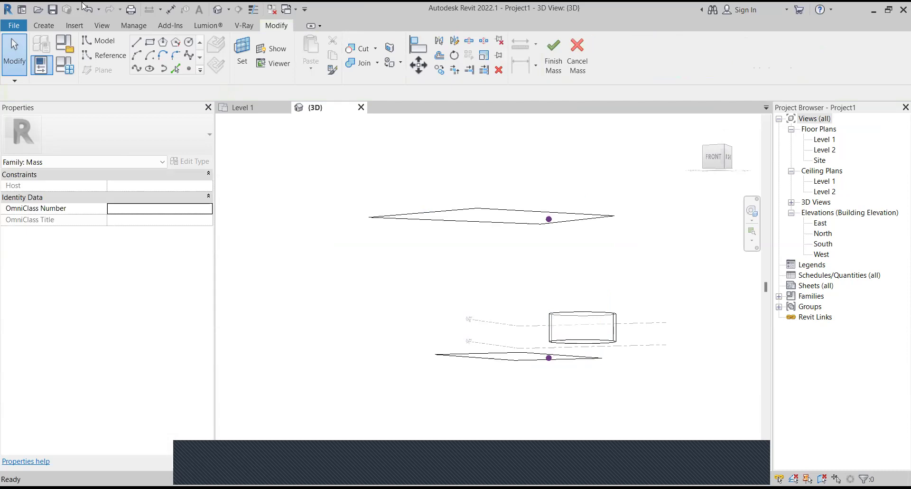
left_click(88, 9)
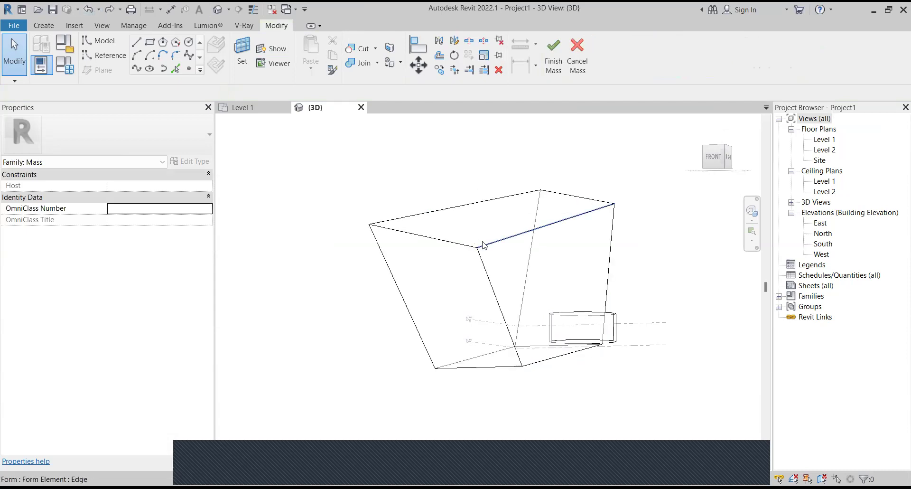
Step: Show the box form in X-Ray, add a profile between its base and top, and dissolve the form
key("Tab")
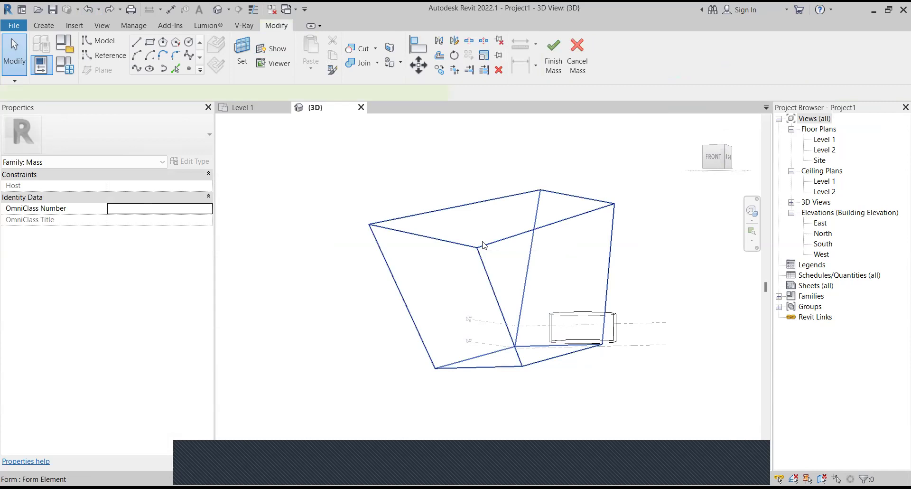
left_click(483, 245)
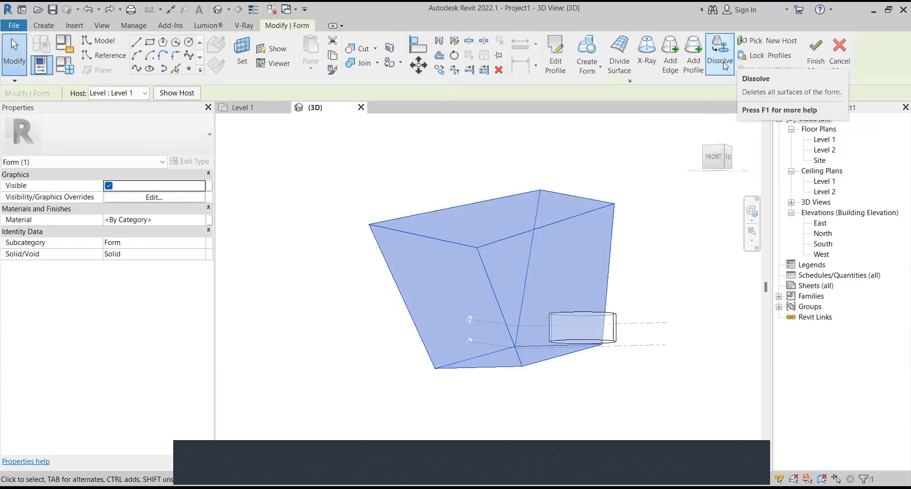
left_click(648, 63)
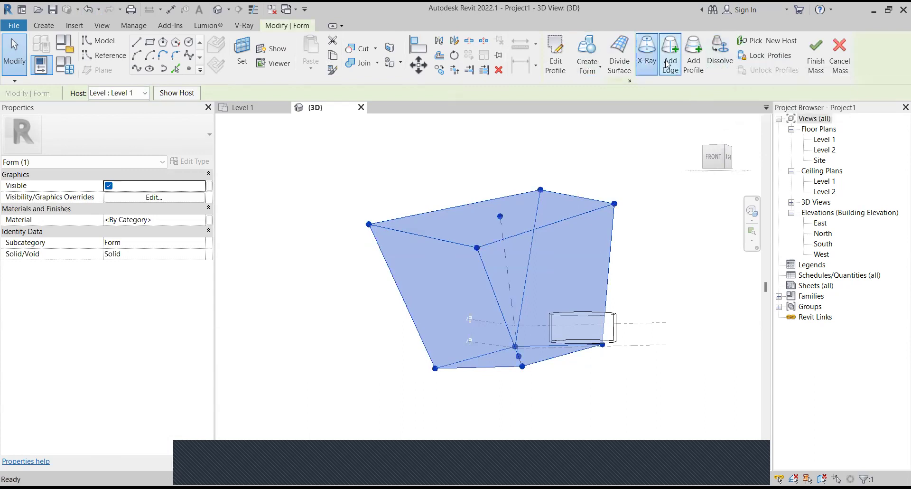
left_click(694, 62)
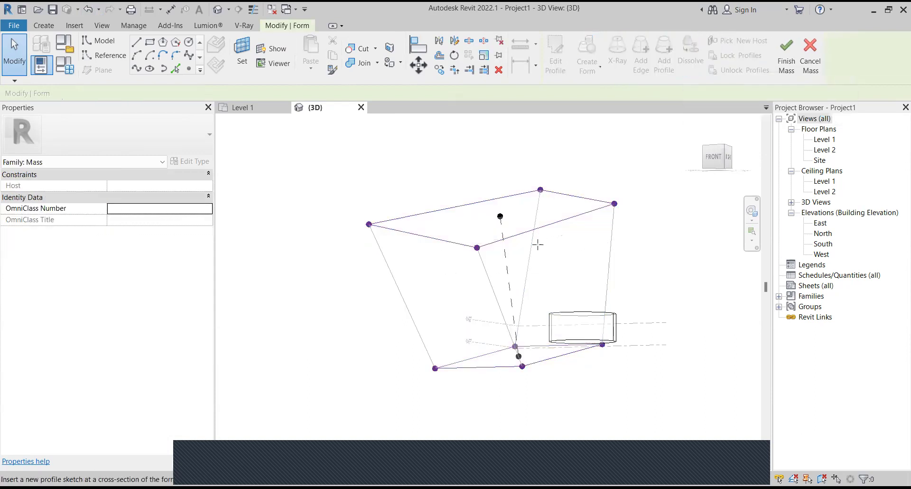
left_click(520, 256)
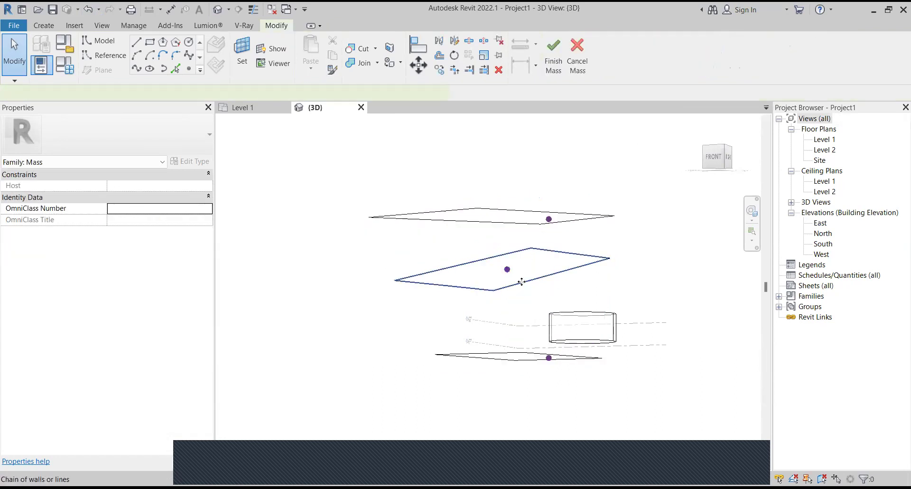
Step: Reshape the middle profile by moving its two front corners outward, away from the other two corners
left_click(521, 281)
left_click_drag(395, 283, 347, 293)
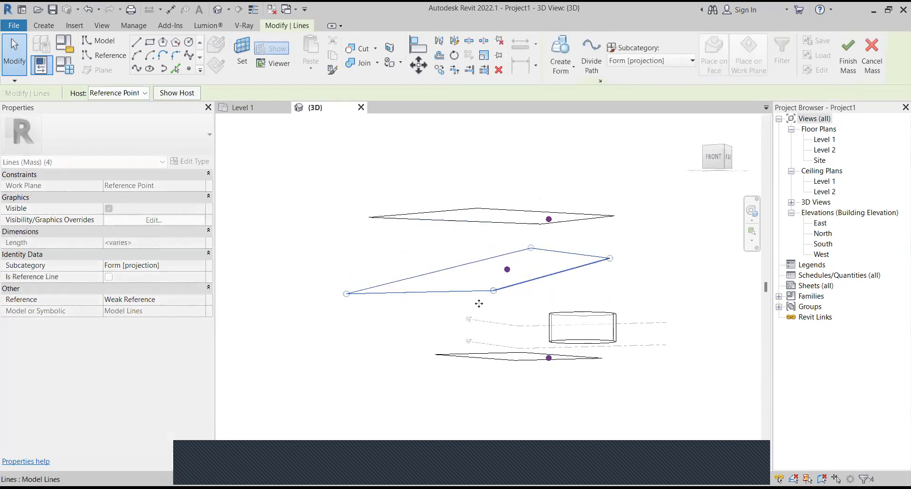
left_click_drag(494, 290, 506, 327)
left_click(614, 252)
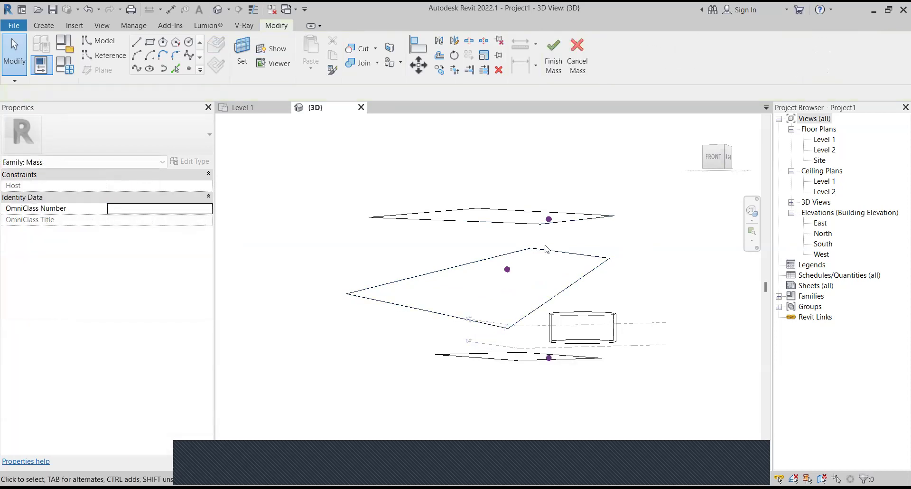
Step: Finish the mass and reopen it for in-place editing
left_click(553, 57)
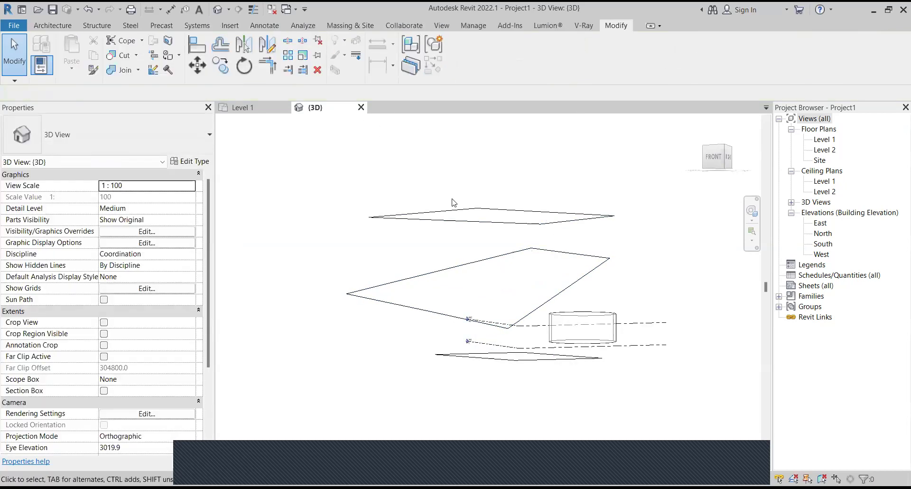
left_click(463, 214)
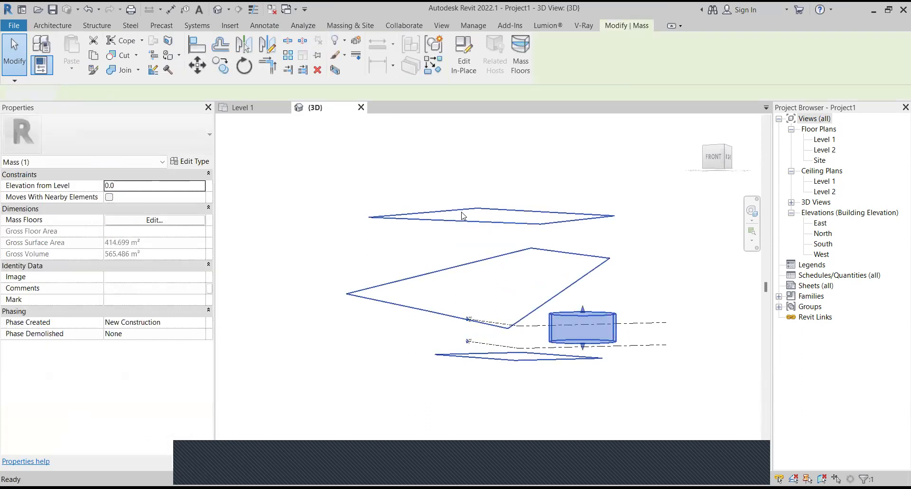
double_click(464, 215)
Step: Create a solid form from the top, middle and bottom profiles together
left_click_drag(528, 401, 443, 198)
left_click_drag(533, 392, 464, 197)
left_click_drag(615, 237, 549, 174, "ctrl")
left_click(560, 67)
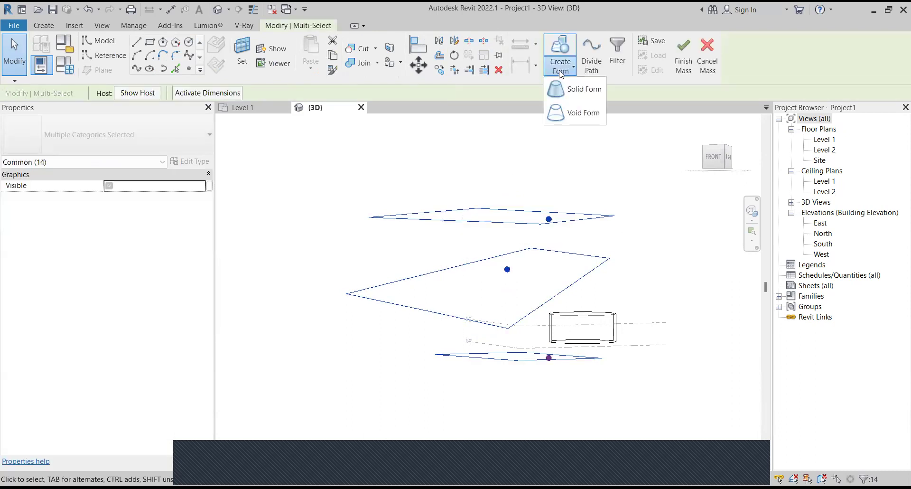
left_click(561, 95)
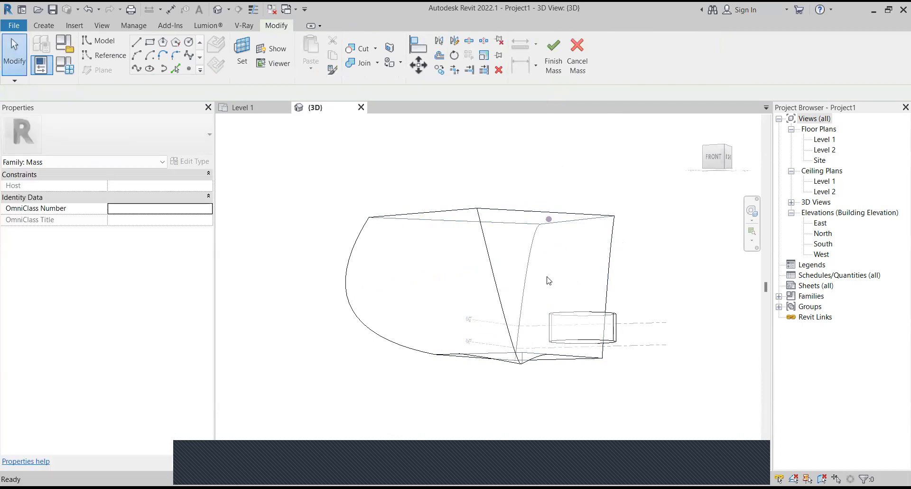
Step: Undo the new solid form, the profile edits, the dissolve and the added profile to restore the slanted box
middle_click_drag(549, 280, 514, 238, "shift")
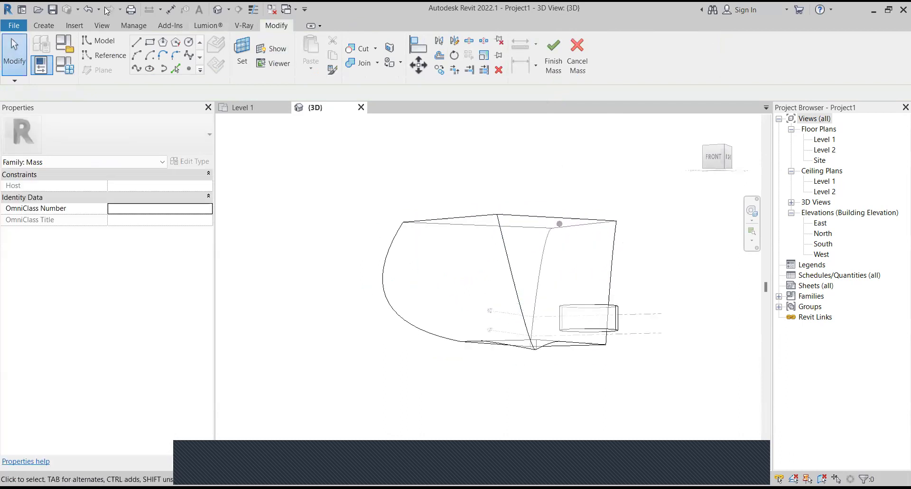
left_click(90, 9)
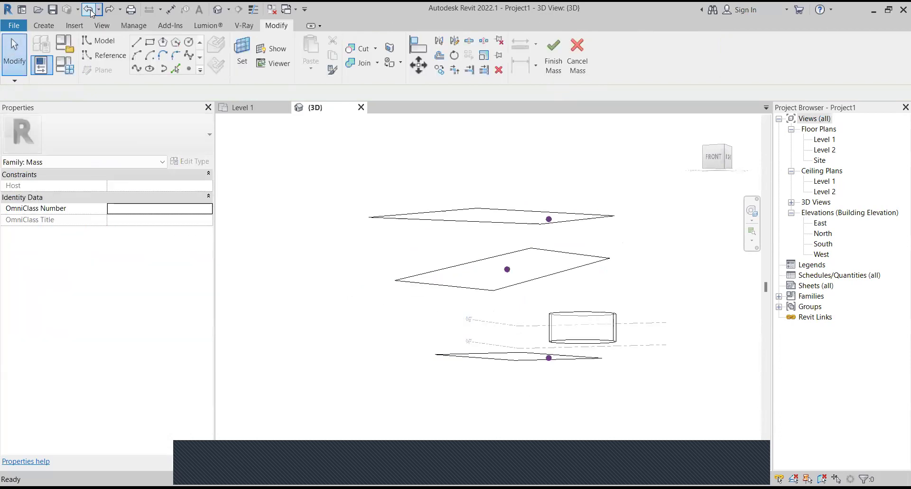
key("ctrl+y")
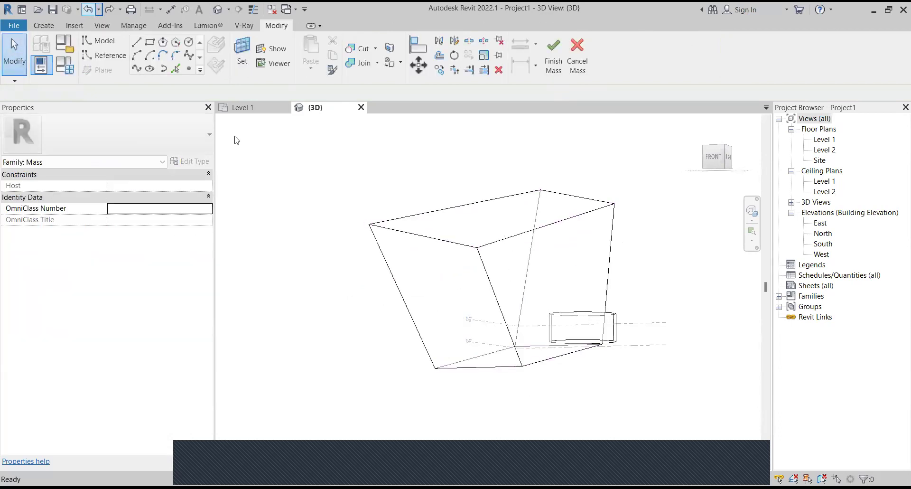
left_click(444, 243)
key("Escape")
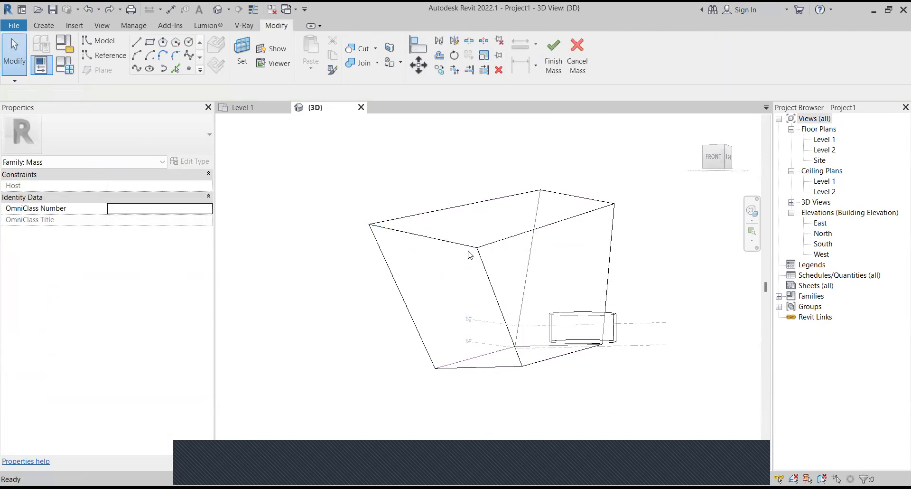
Step: Select the whole box form, view its vertices and profile path in X-Ray, and turn X-Ray off
left_click(486, 275)
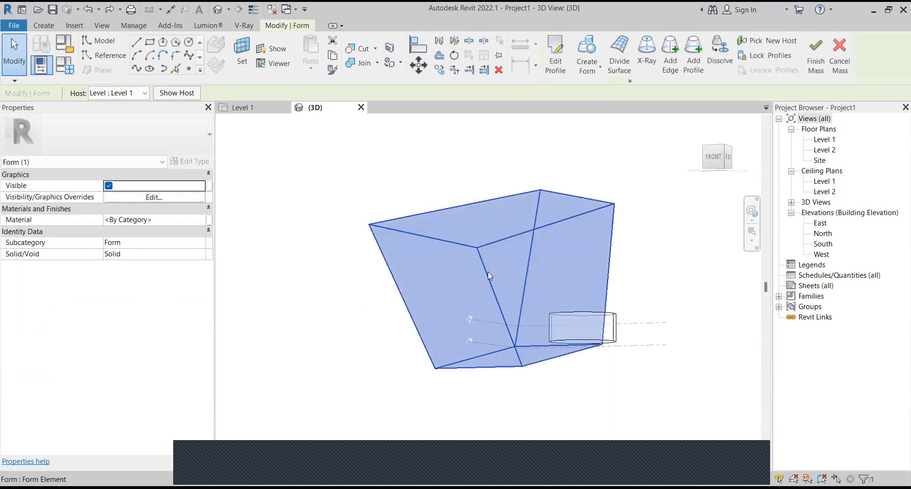
left_click(648, 61)
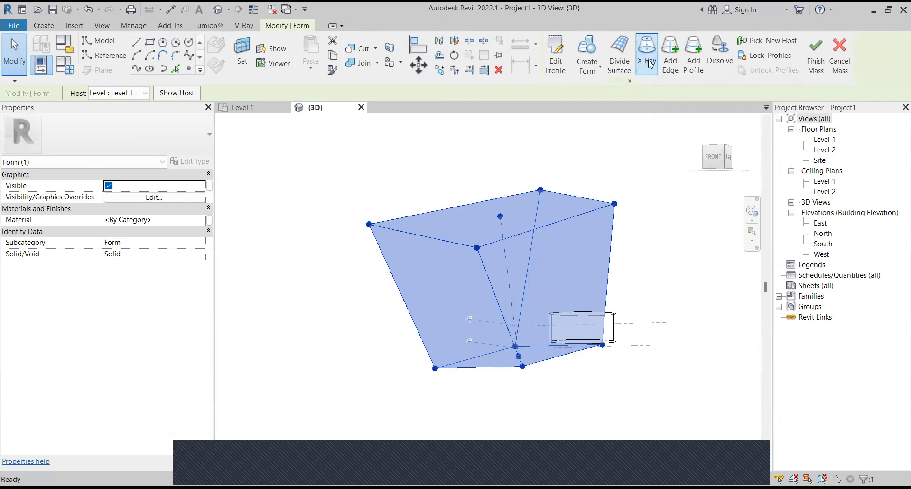
left_click(648, 59)
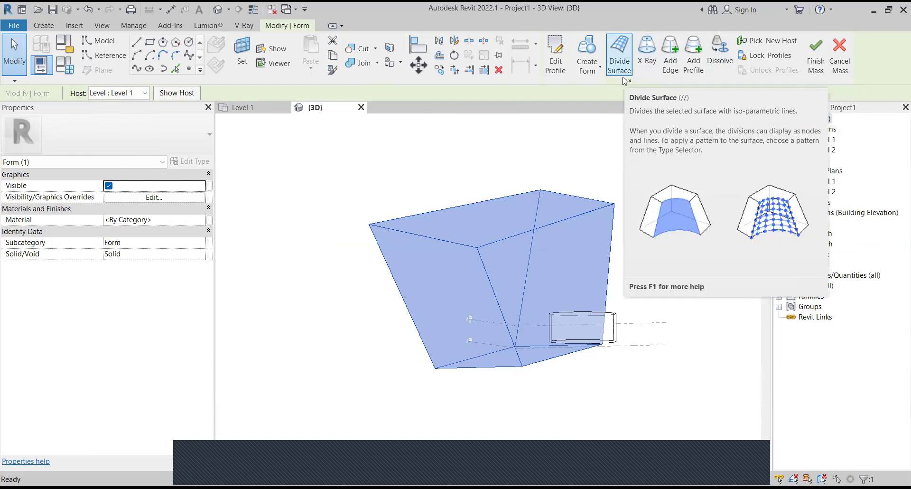
Step: Try Divide Surface on the box form, and select and deselect its front side face
left_click(626, 73)
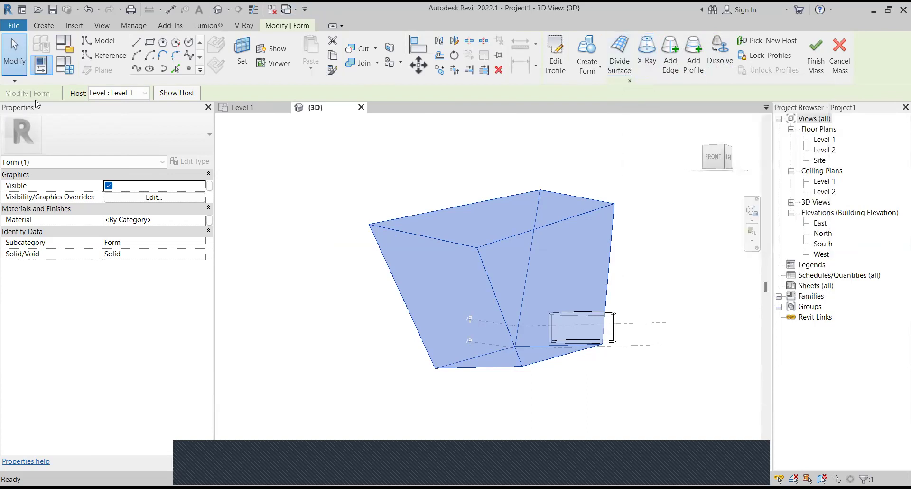
key("Escape")
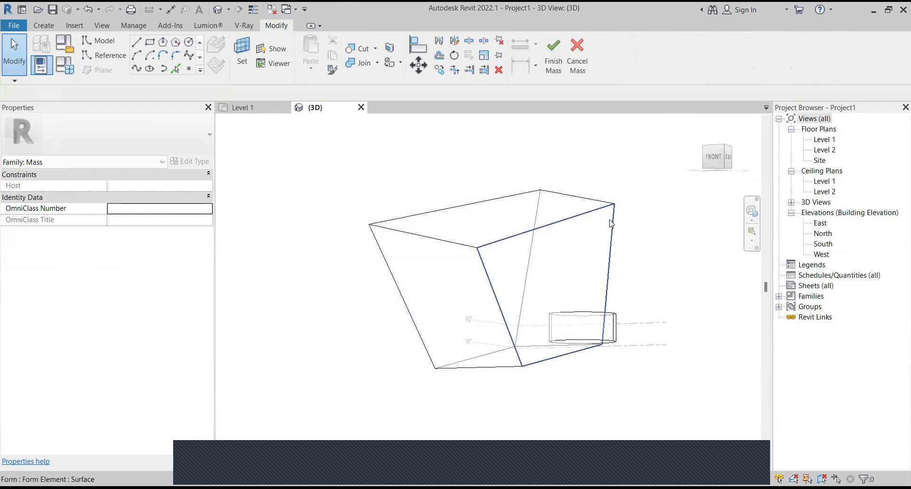
left_click(611, 223)
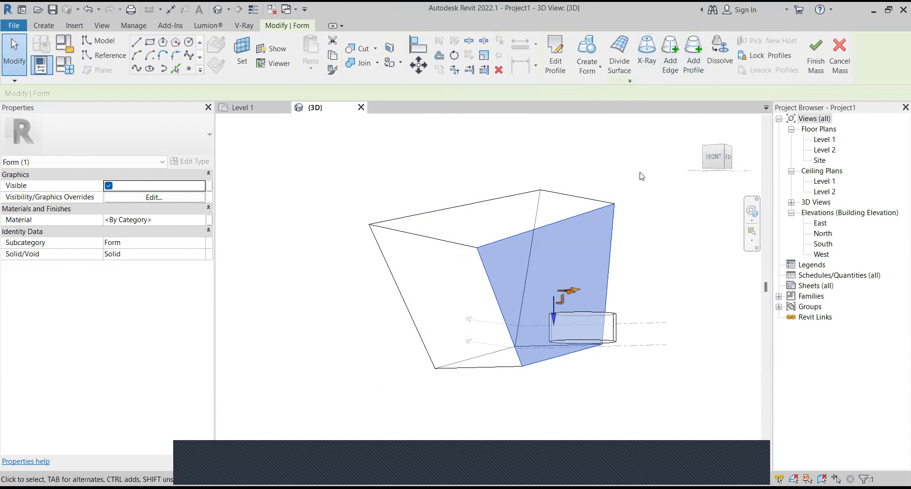
left_click(633, 213)
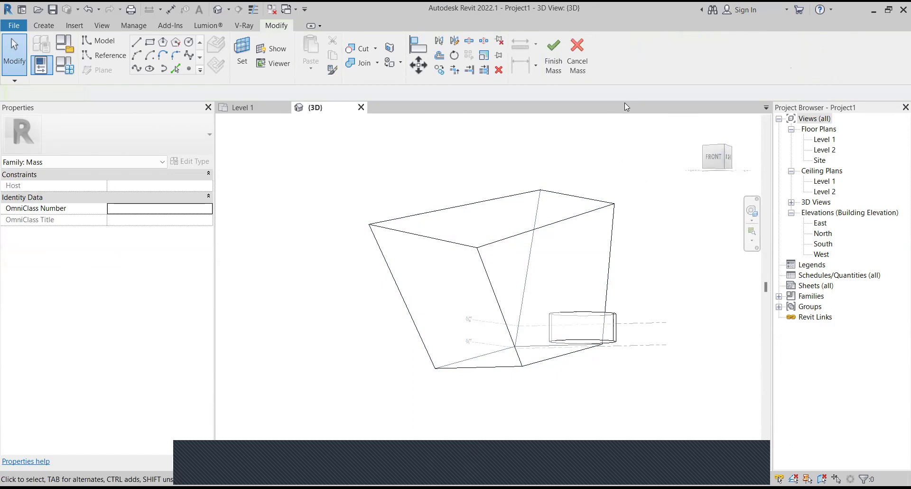
Step: Finish the in-place mass and clear its selection
left_click(561, 222)
left_click_drag(599, 329, 618, 307)
left_click(595, 234)
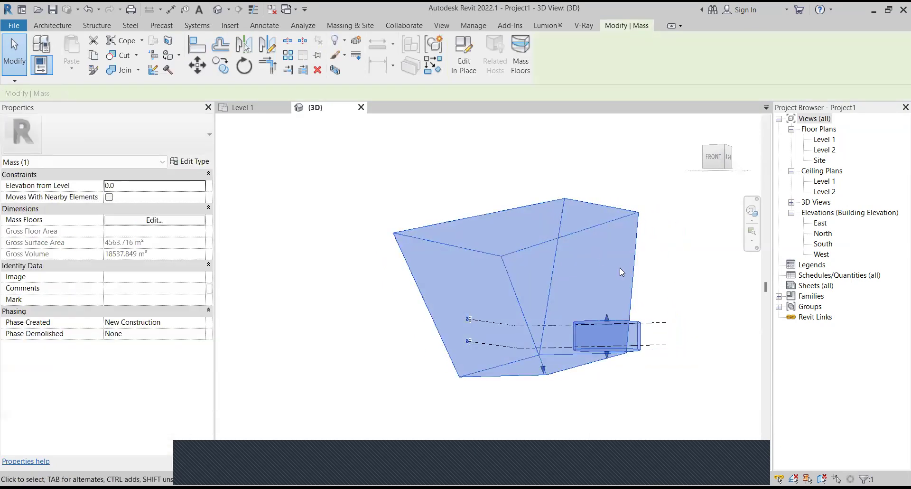
left_click(650, 197)
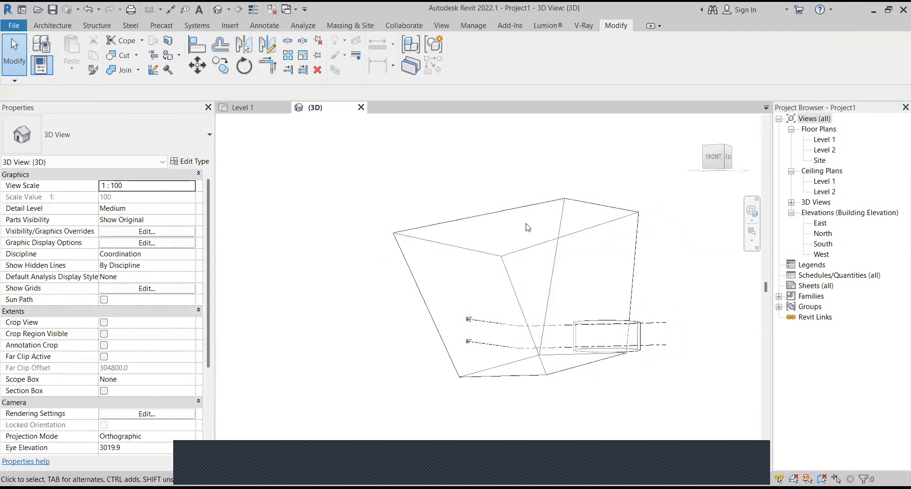
Step: Reopen the mass for in-place editing and finish it again, repeating this a second time
scroll(527, 226, "up", 2)
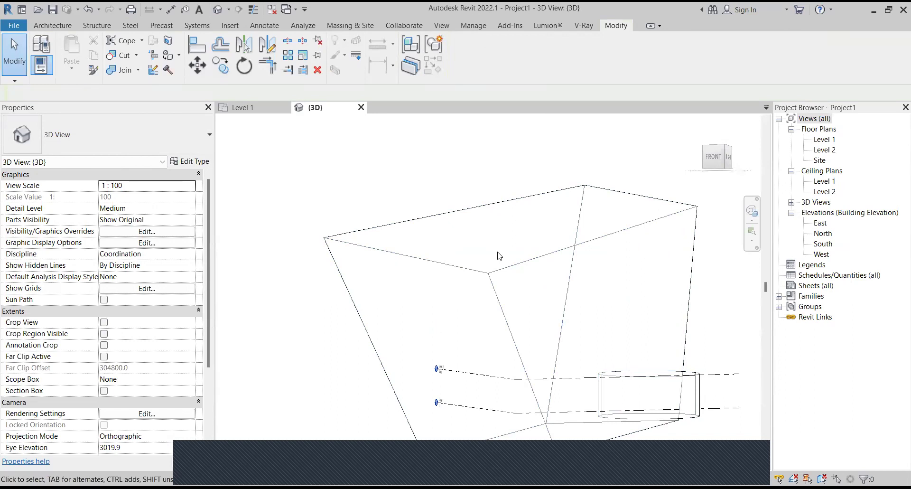
scroll(500, 257, "down", 1)
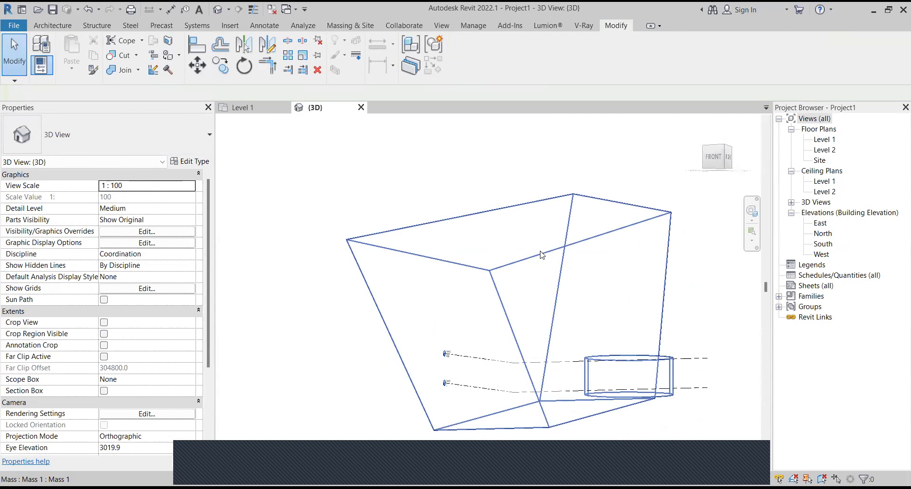
left_click(518, 261)
double_click(516, 262)
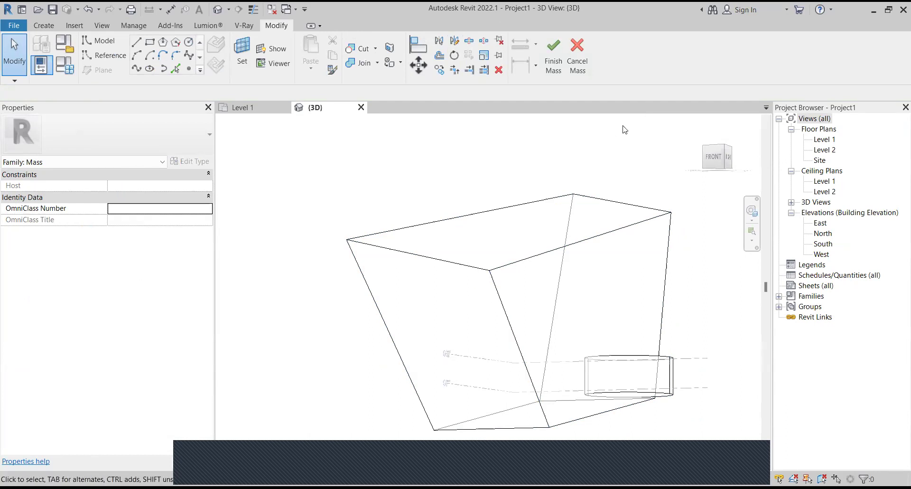
left_click(553, 53)
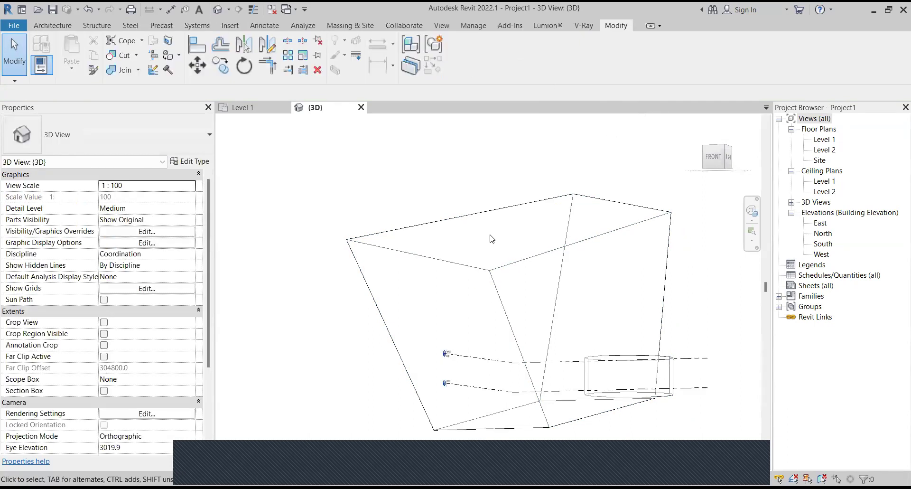
double_click(490, 279)
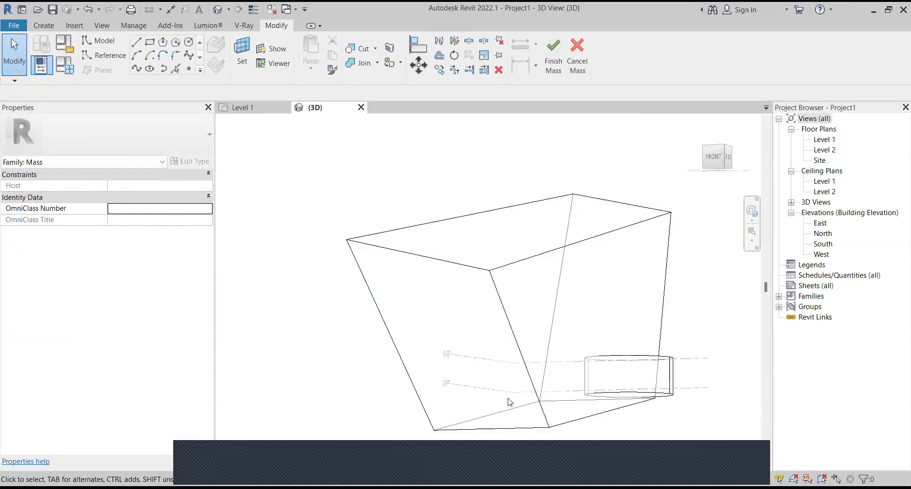
left_click(553, 57)
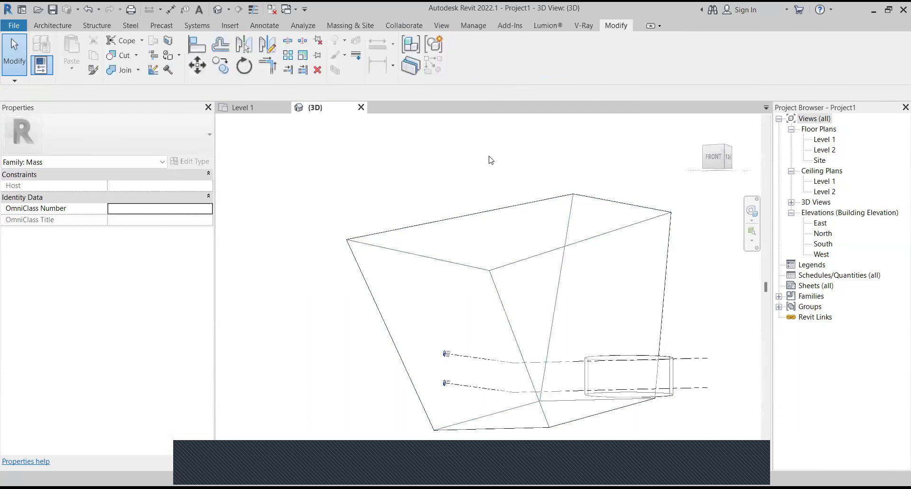
left_click(510, 322)
key("Escape")
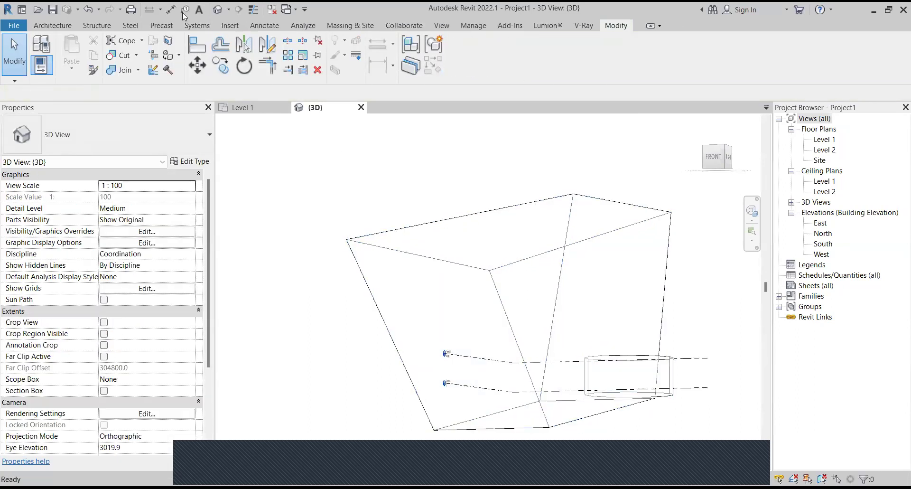
Step: Create 1500 x 3000mm curtain systems on the two adjacent front side faces of the slanted mass
left_click(53, 26)
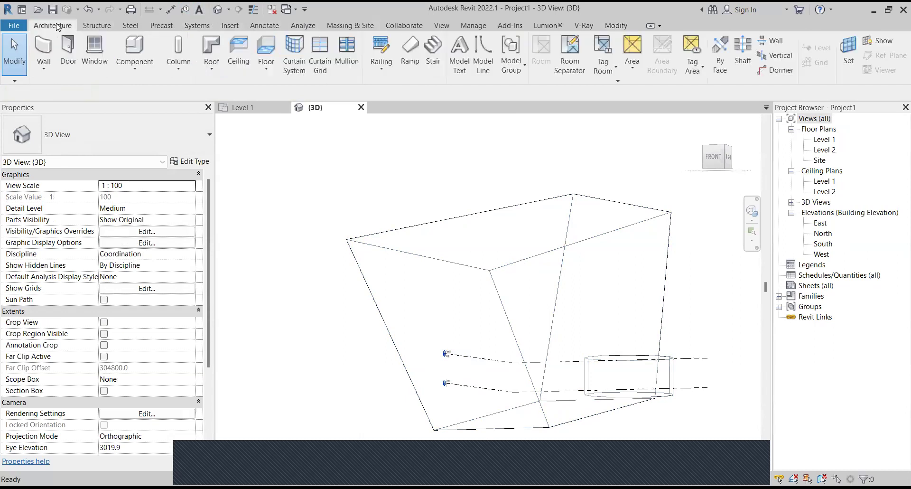
left_click(294, 45)
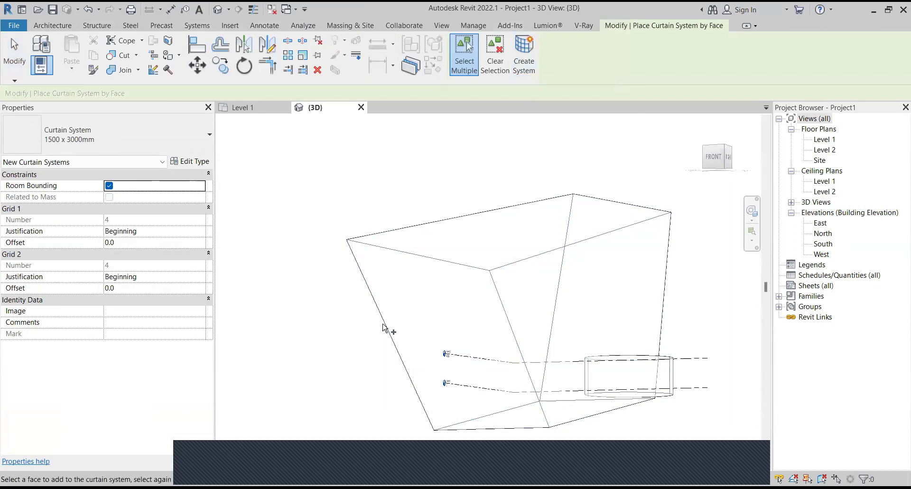
left_click(470, 273)
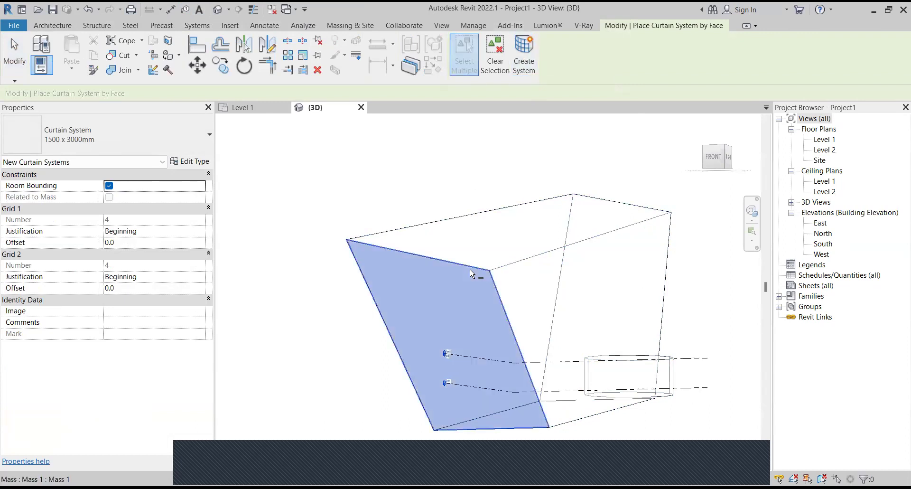
left_click(528, 55)
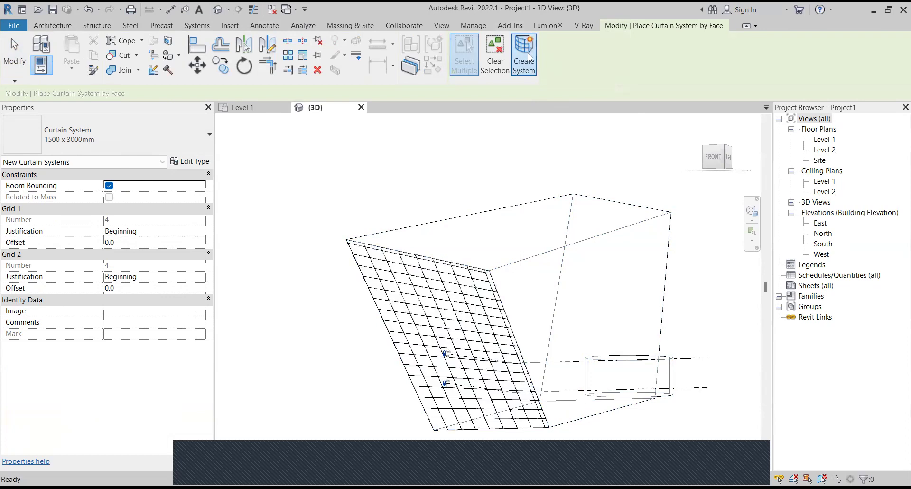
left_click(607, 244)
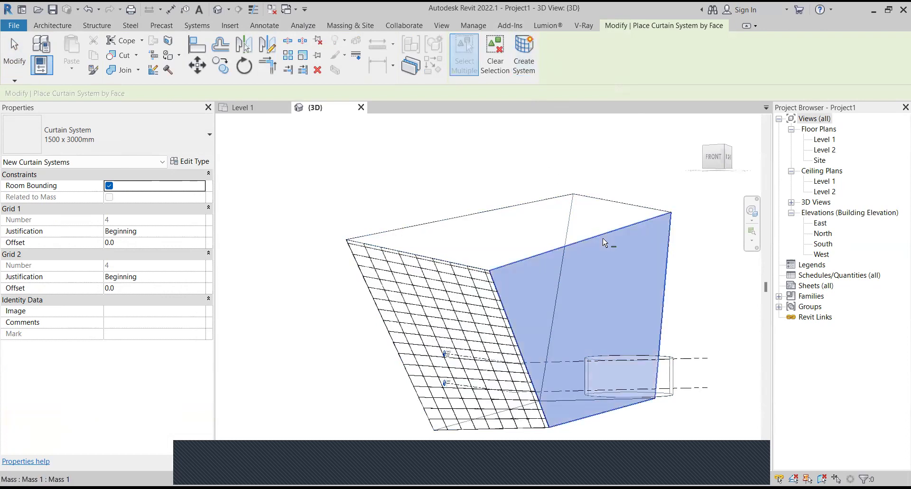
left_click(524, 55)
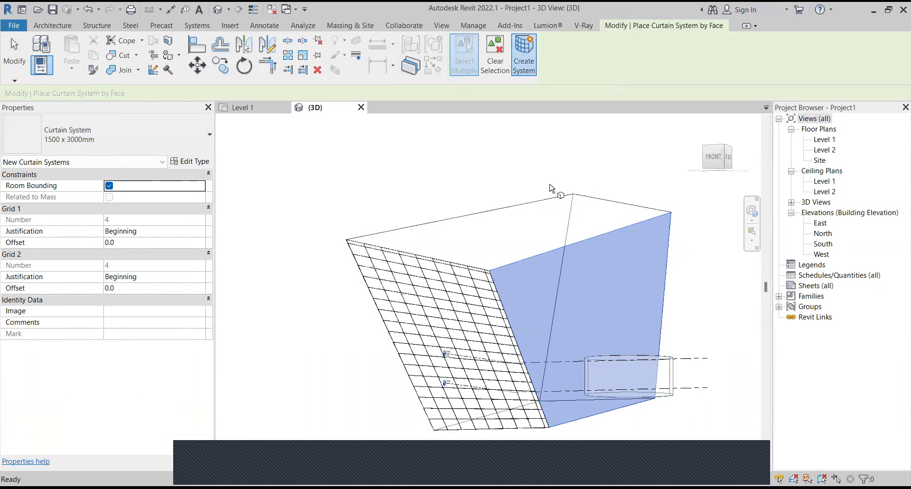
scroll(550, 189, "up", 2)
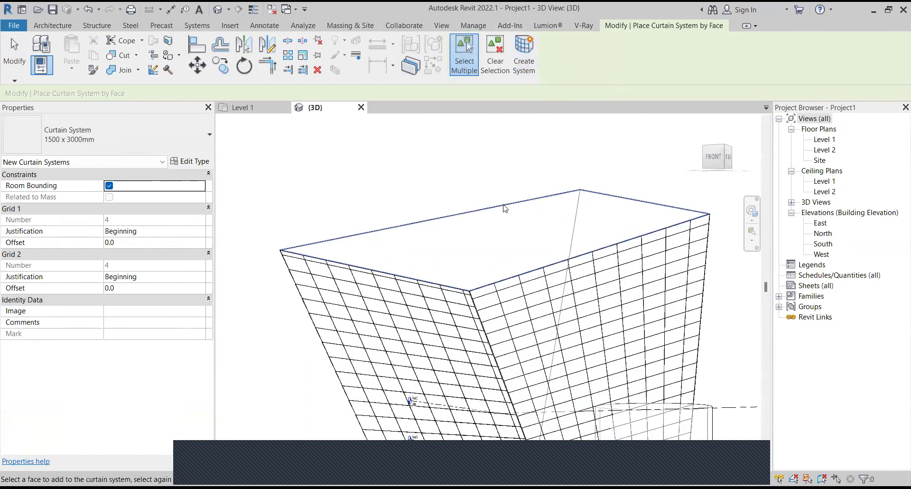
key("Escape")
Step: Create Generic - 200mm walls by face on the two remaining side faces of the mass, using Finish Face: Exterior as location line
left_click(751, 210)
left_click_drag(617, 241, 621, 257)
scroll(620, 257, "down", 6)
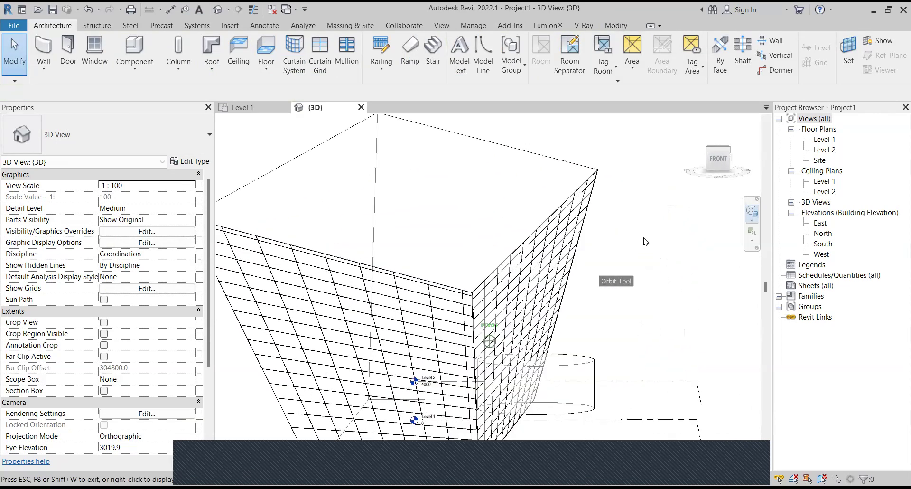
left_click_drag(462, 283, 546, 308)
key("Escape")
scroll(468, 291, "up", 2)
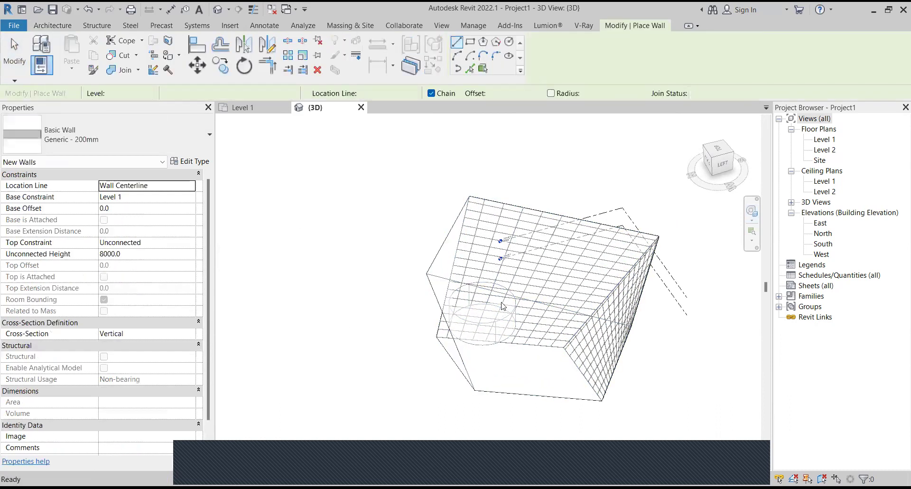
key("Escape")
scroll(438, 257, "up", 1)
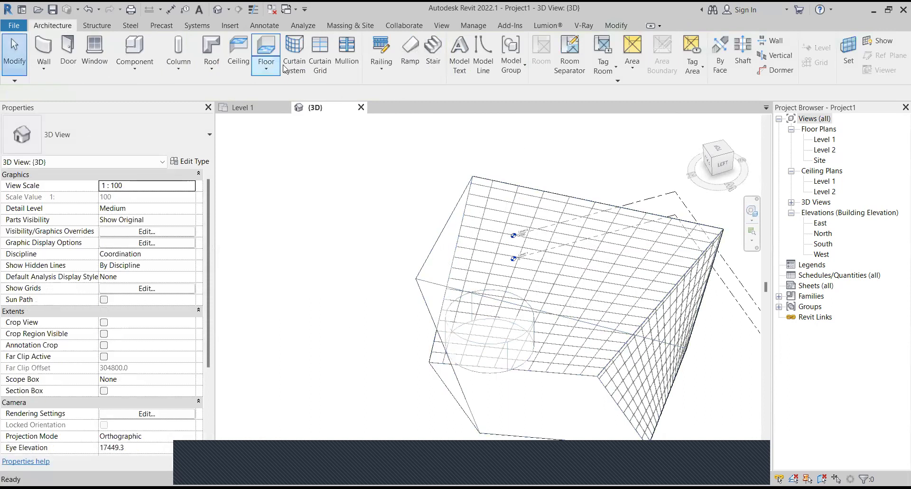
left_click(350, 25)
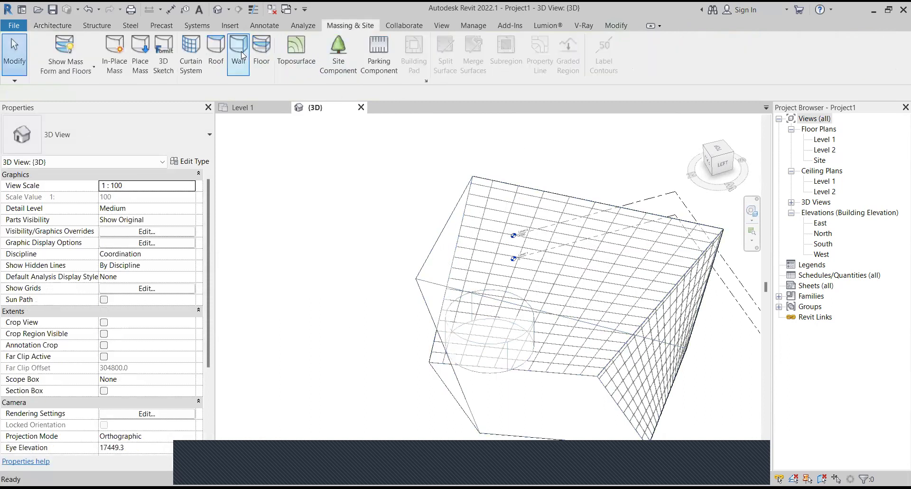
left_click(440, 291)
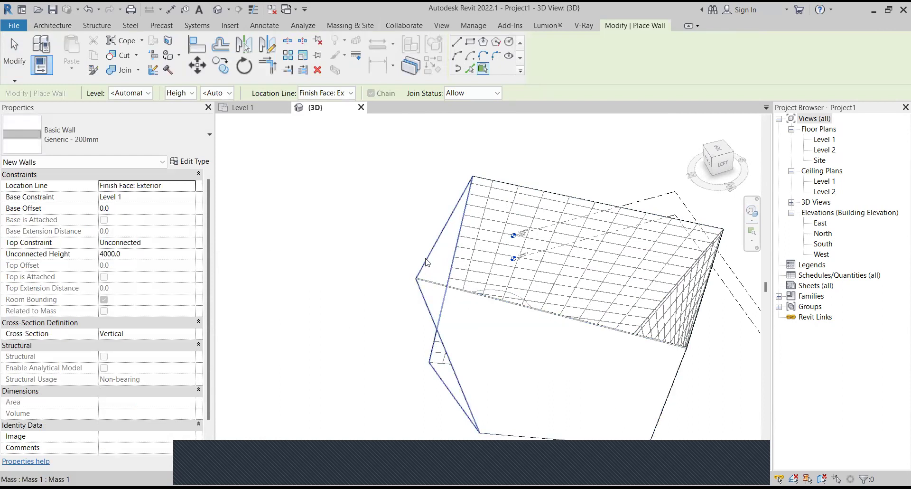
left_click(427, 263)
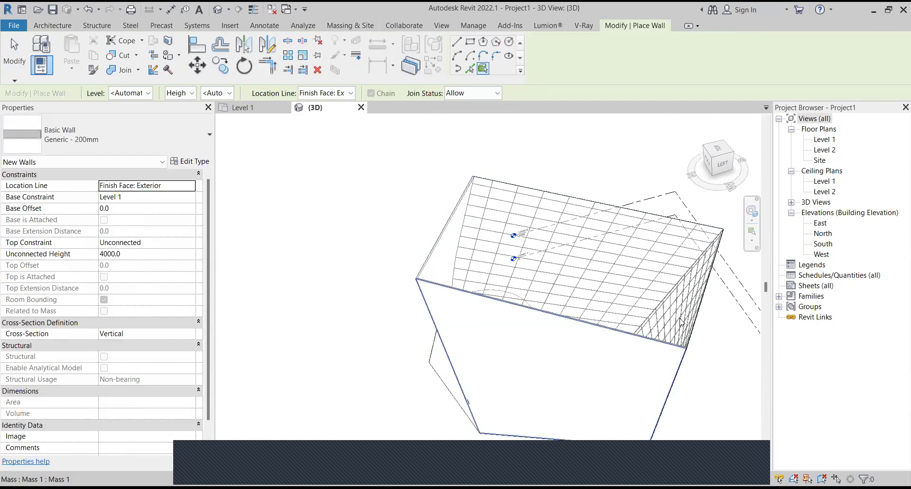
scroll(682, 322, "down", 2)
key("Escape")
key("Escape")
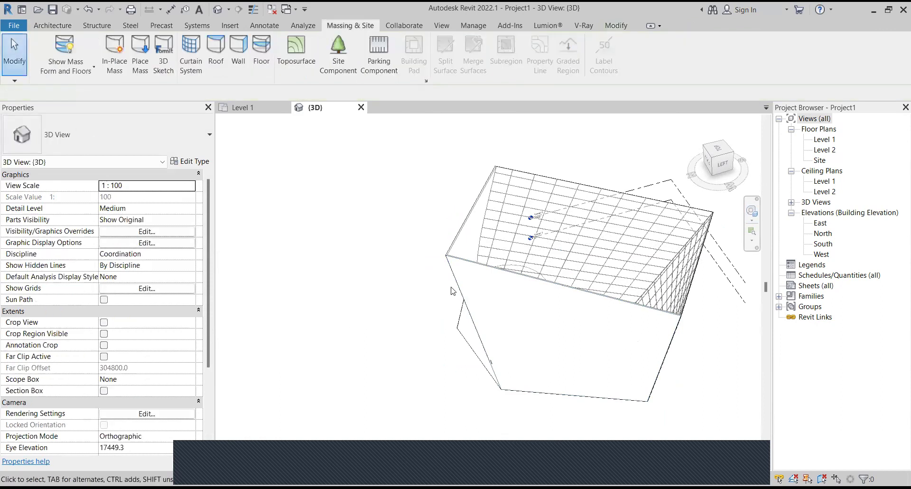
Step: Place three M_Fixed 0406 x 0610mm windows along the lower edge of the large slanted wall
left_click(52, 25)
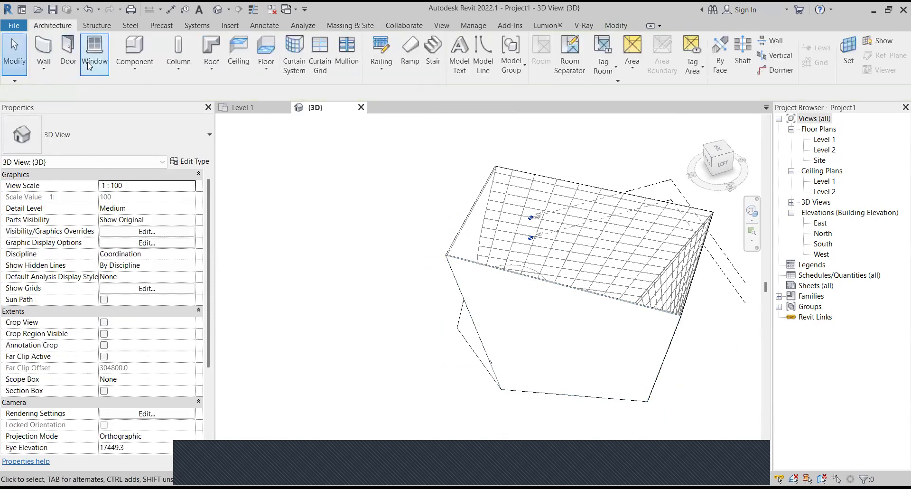
left_click(96, 47)
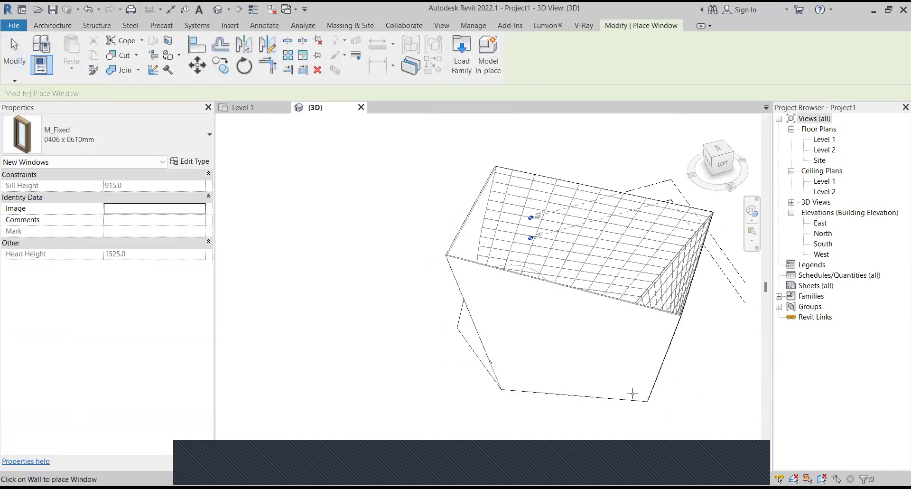
scroll(636, 387, "up", 3)
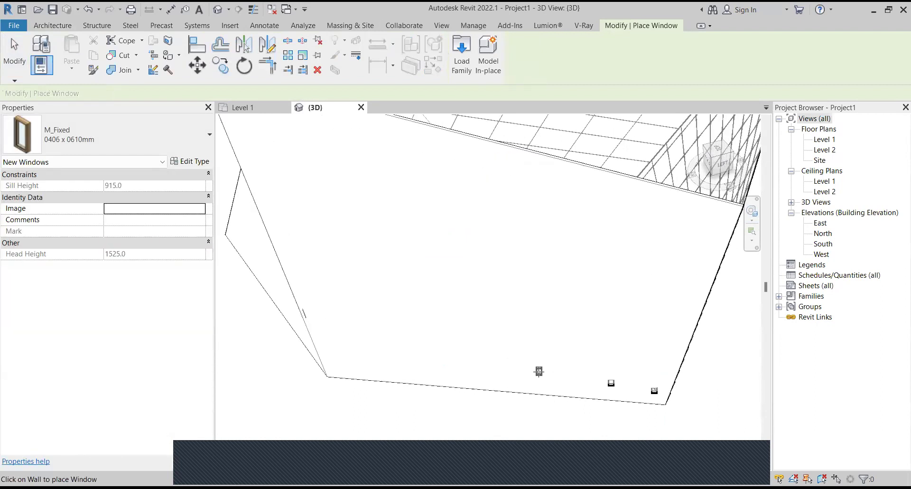
scroll(636, 387, "down", 4)
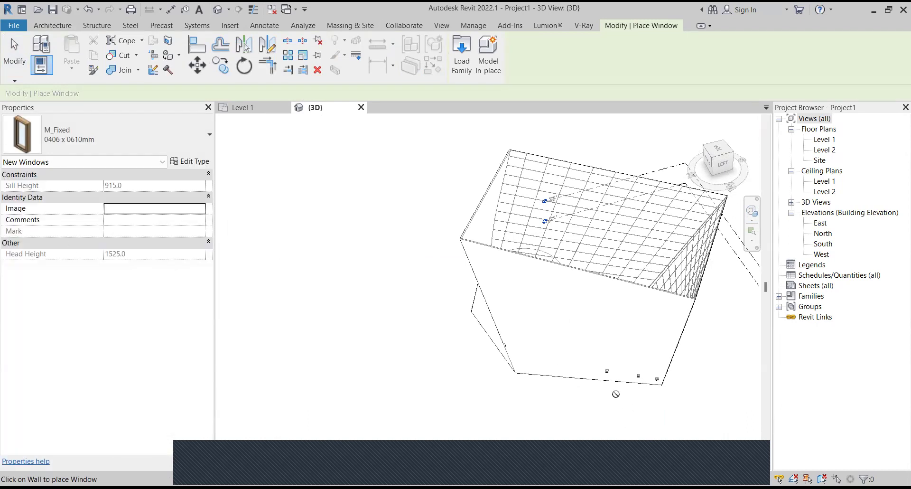
scroll(640, 382, "up", 5)
key("Escape")
key("Escape")
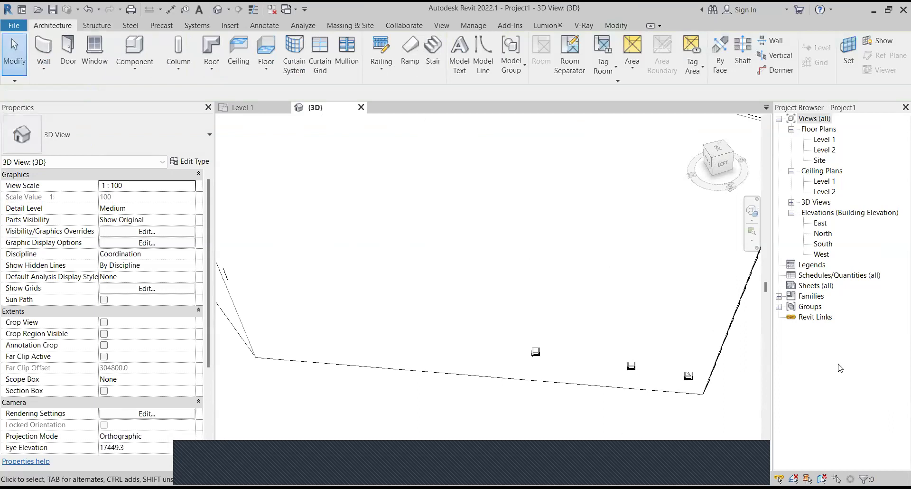
Step: Examine the slanted building in the South, West, North and East elevation views
double_click(825, 244)
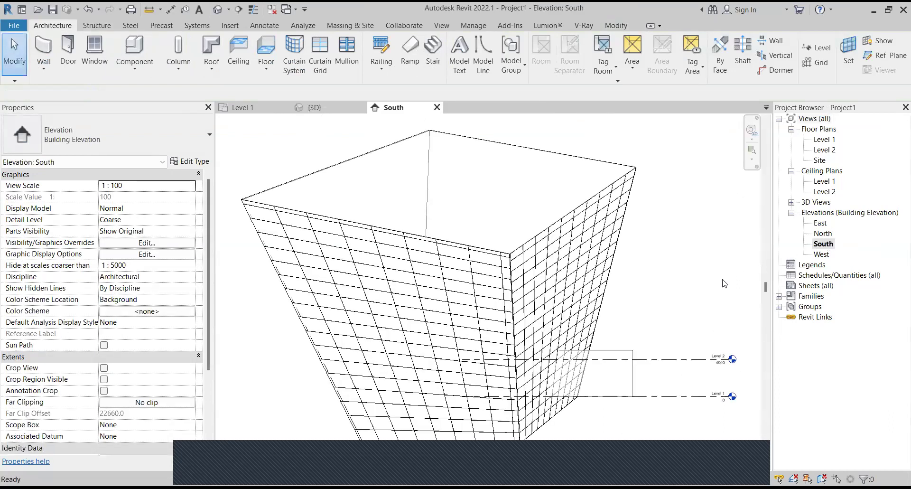
double_click(821, 254)
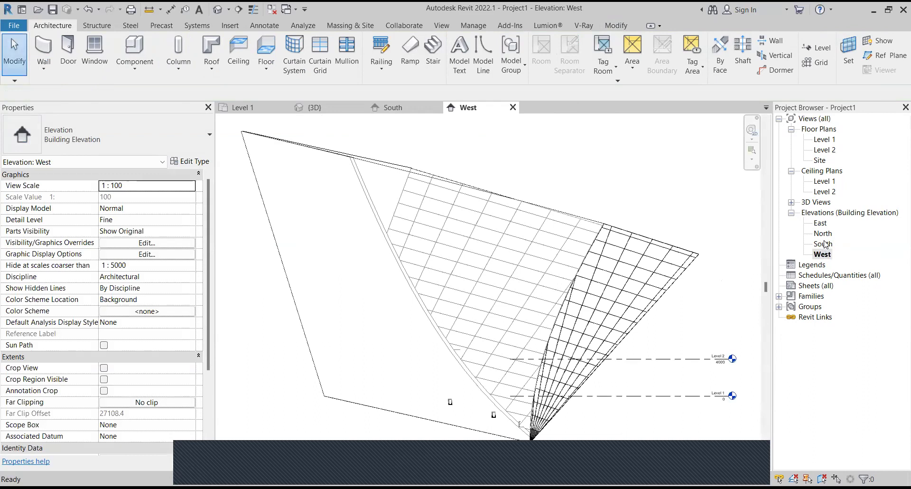
double_click(824, 244)
left_click(822, 233)
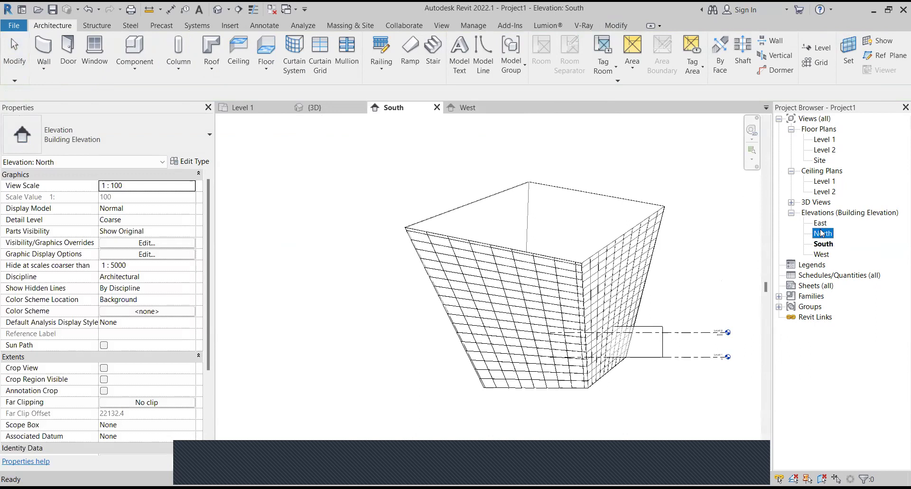
double_click(824, 225)
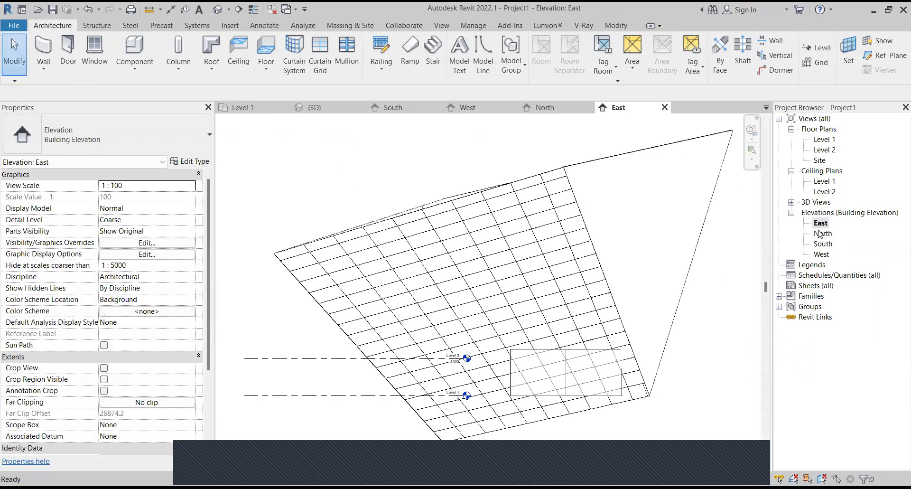
Step: Try to delete the whole building from the East elevation view
scroll(594, 284, "down", 2)
left_click_drag(353, 182, 708, 396)
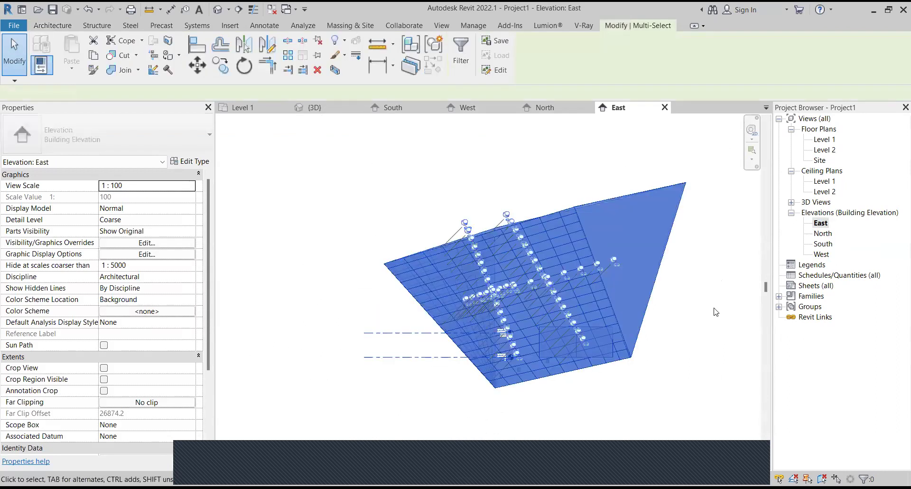
key("Delete")
left_click(550, 289)
Step: Delete the mass and the large slanted wall with its windows in the Level 1 floor plan
key("ctrl+Tab")
scroll(549, 280, "down", 2)
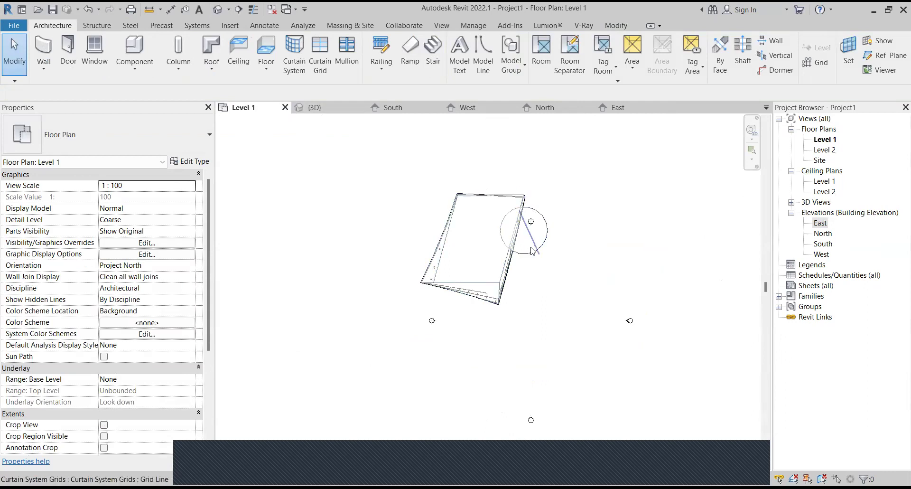
left_click(506, 245)
key("Escape")
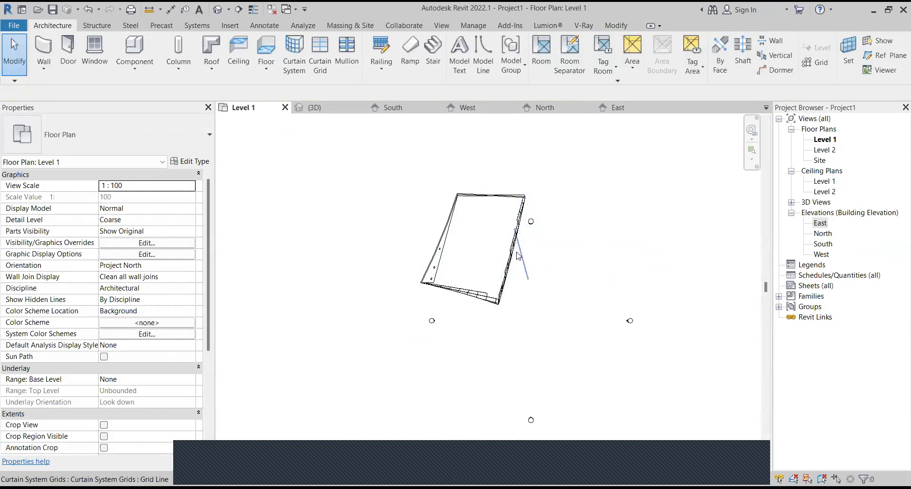
left_click_drag(395, 176, 521, 308)
left_click(502, 266)
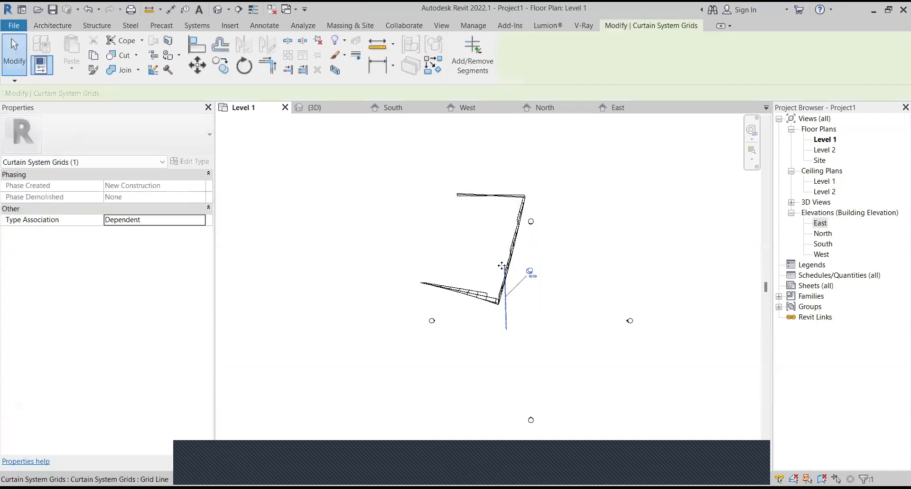
left_click_drag(420, 182, 517, 307)
key("Escape")
scroll(488, 299, "up", 2)
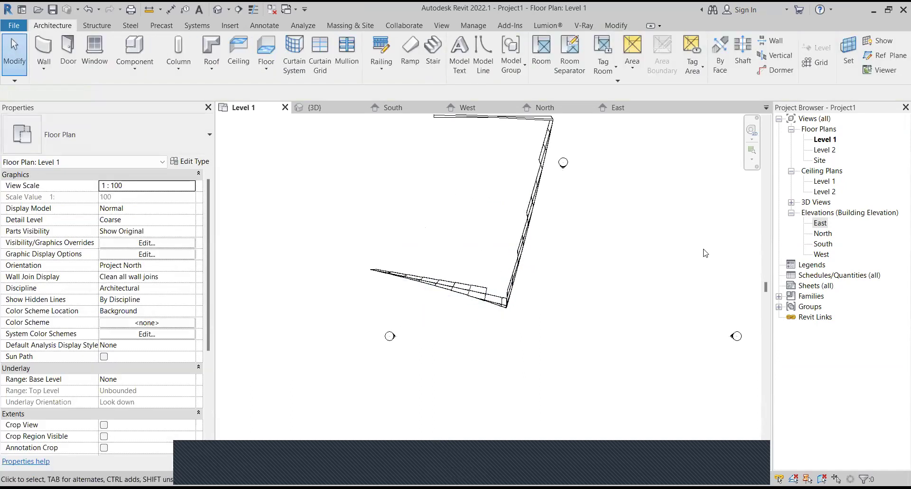
Step: Delete the remaining wall and the larger of the two curtain systems in the 3D view
left_click(350, 105)
middle_click_drag(447, 264, 468, 291, "shift")
scroll(467, 292, "down", 2)
left_click(470, 247)
key("Escape")
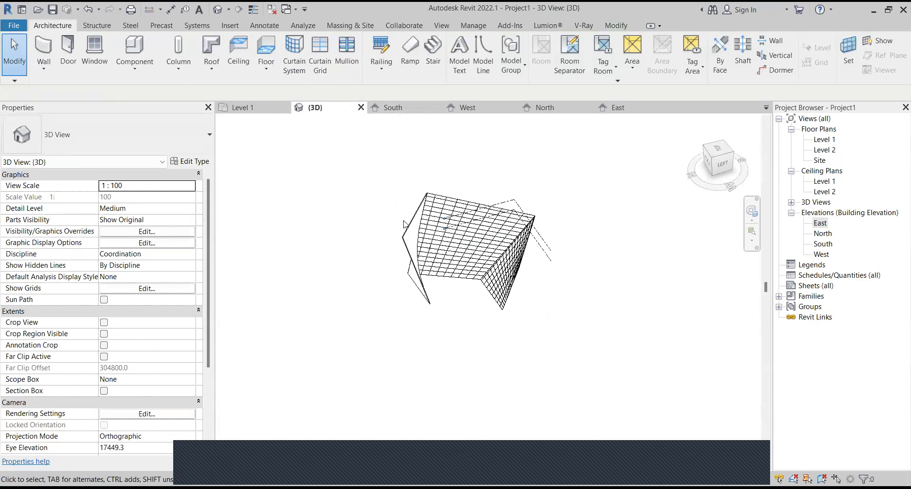
left_click(410, 230)
key("Escape")
left_click(494, 276)
key("Delete")
key("Escape")
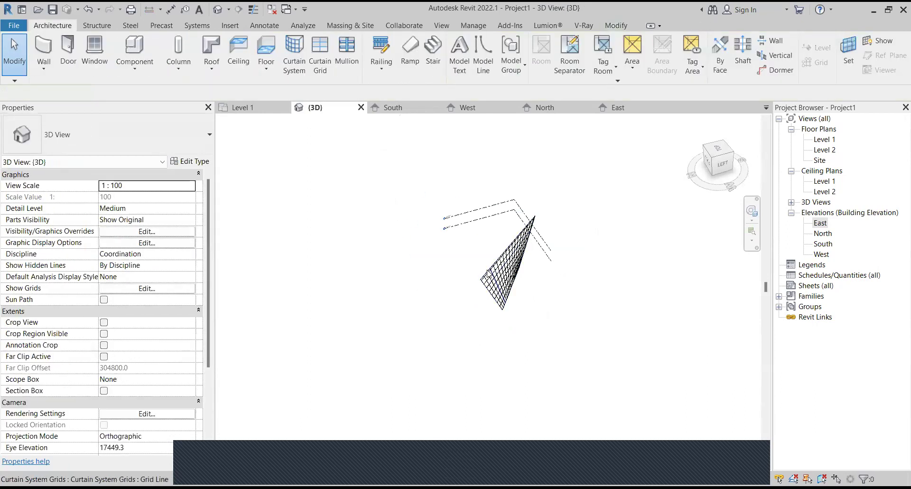
Step: Try to delete the last curtain system together with its grid lines and panels in the 3D view
left_click(483, 277)
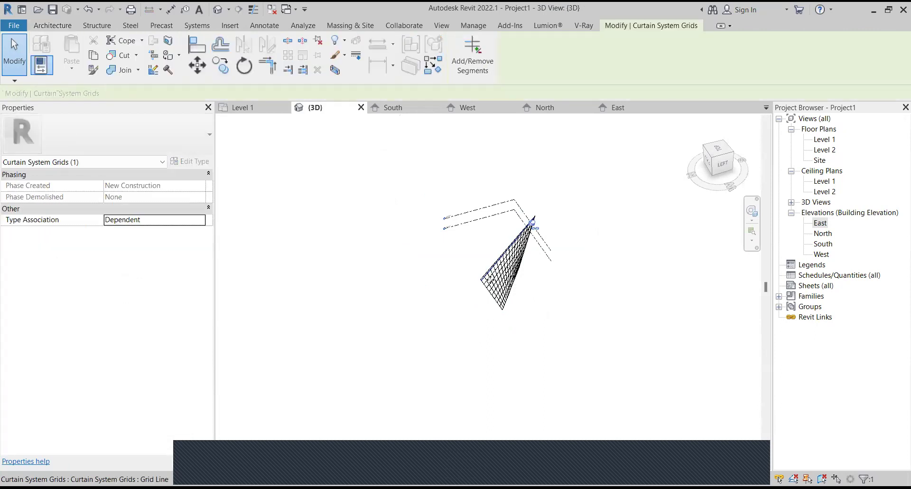
scroll(493, 298, "up", 1)
left_click(474, 256)
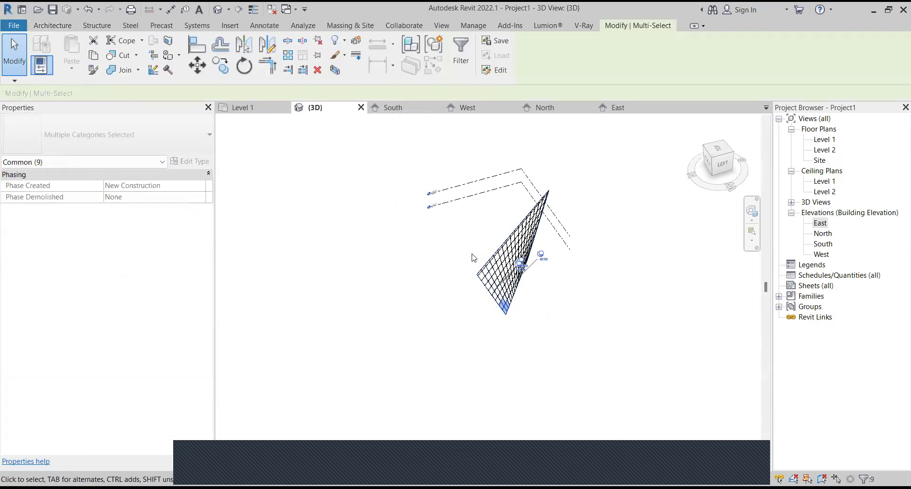
key("Escape")
left_click(545, 340)
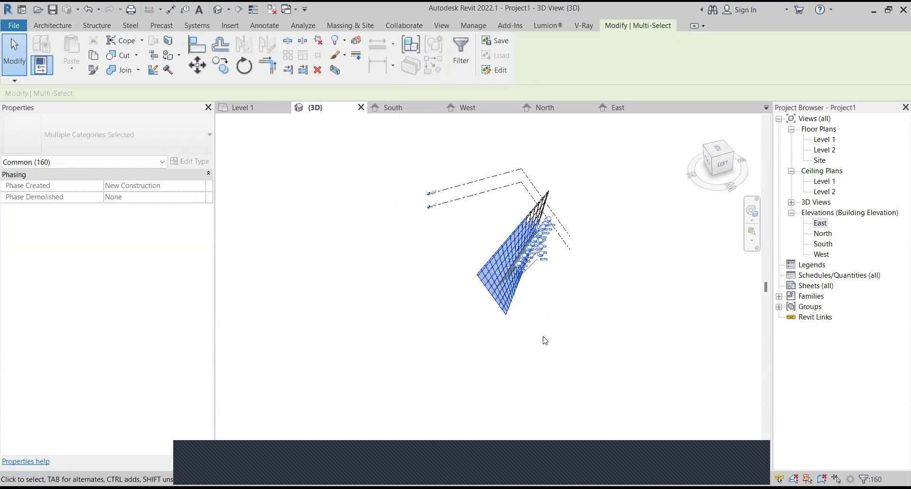
key("Delete")
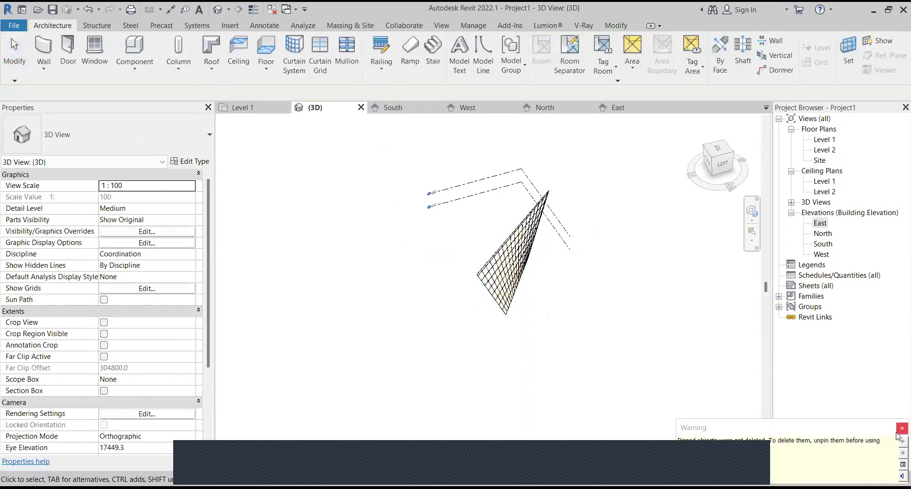
left_click(901, 427)
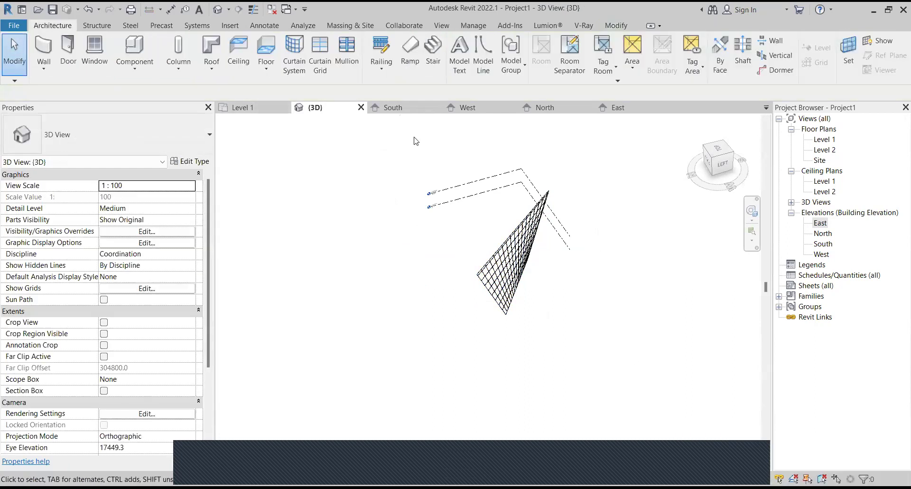
Step: Delete the West elevation view and the last curtain system in the Level 1 floor plan
left_click(266, 111)
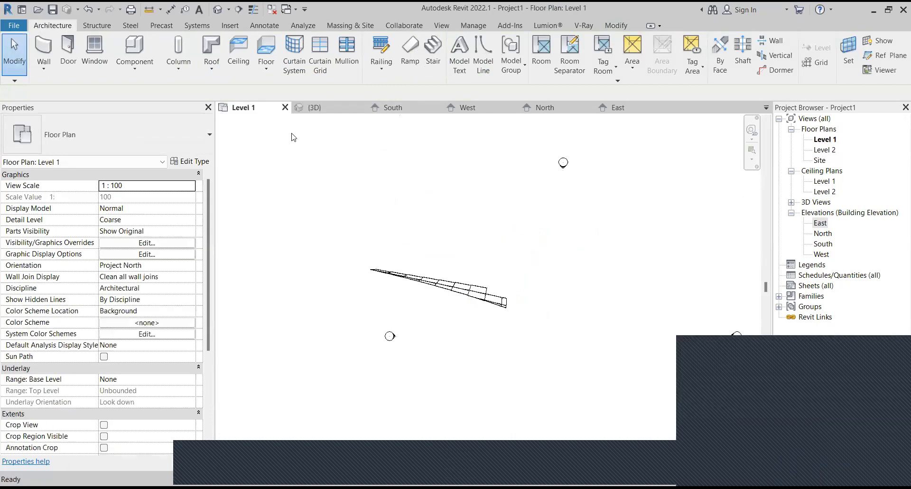
left_click(424, 290)
left_click_drag(352, 246, 539, 368)
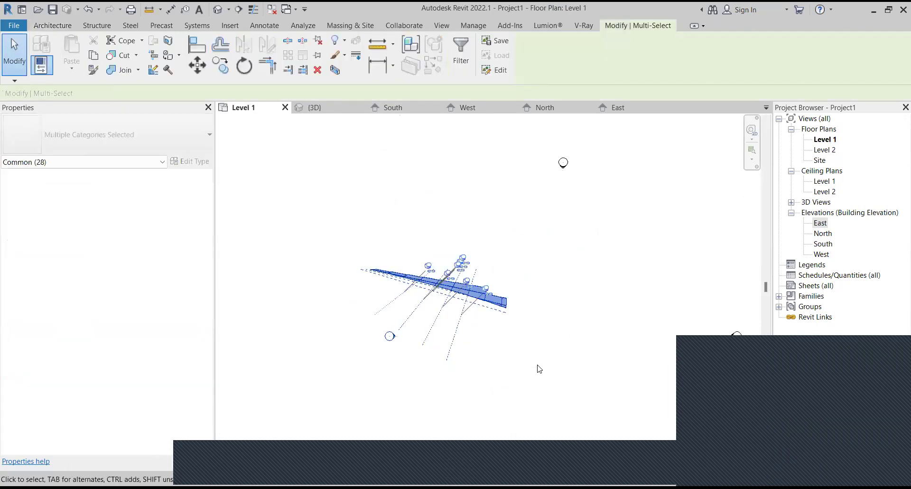
key("Delete")
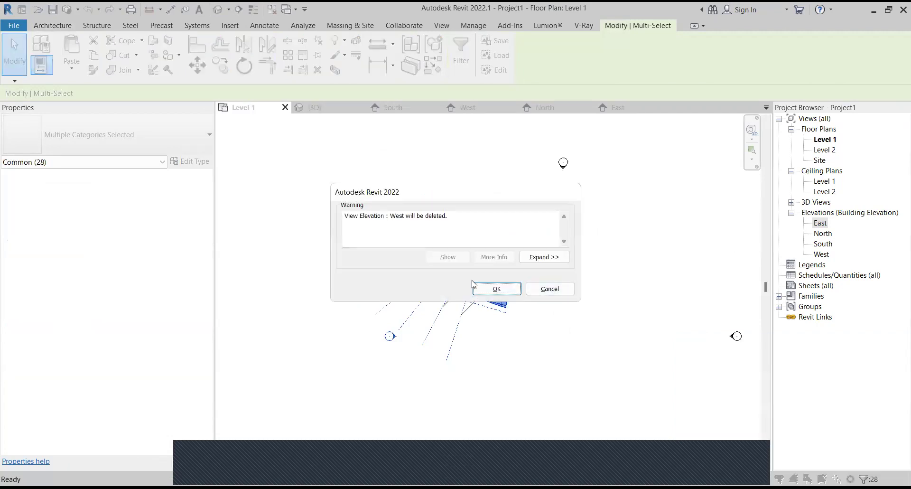
left_click(497, 288)
left_click_drag(258, 183, 586, 395)
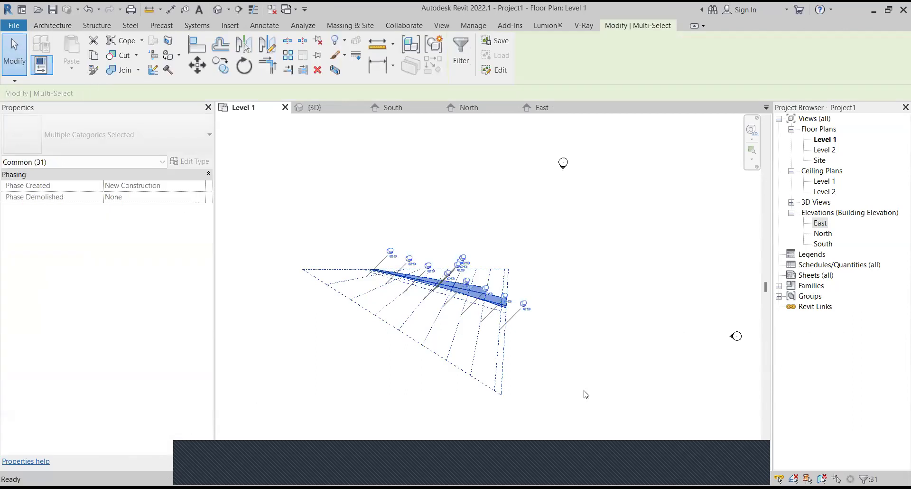
key("Delete")
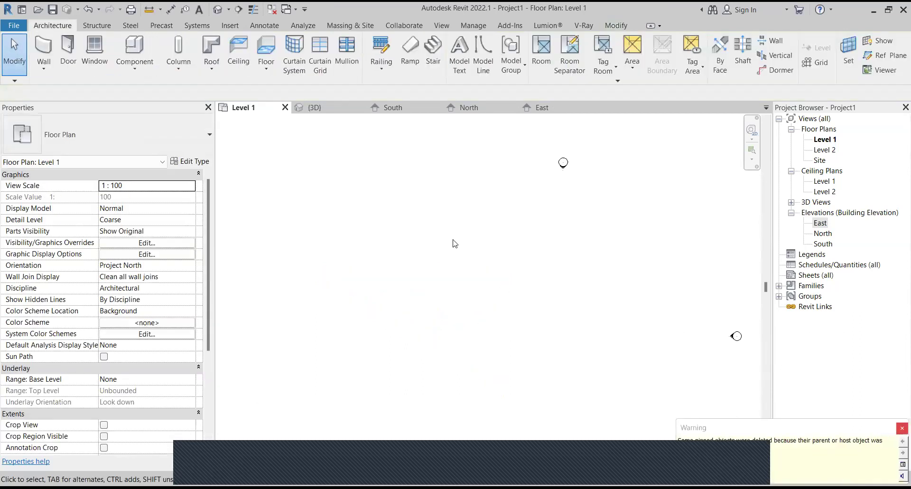
Step: Start a new in-place mass in the Level 1 floor plan, accepting the suggested name
scroll(479, 240, "down", 3)
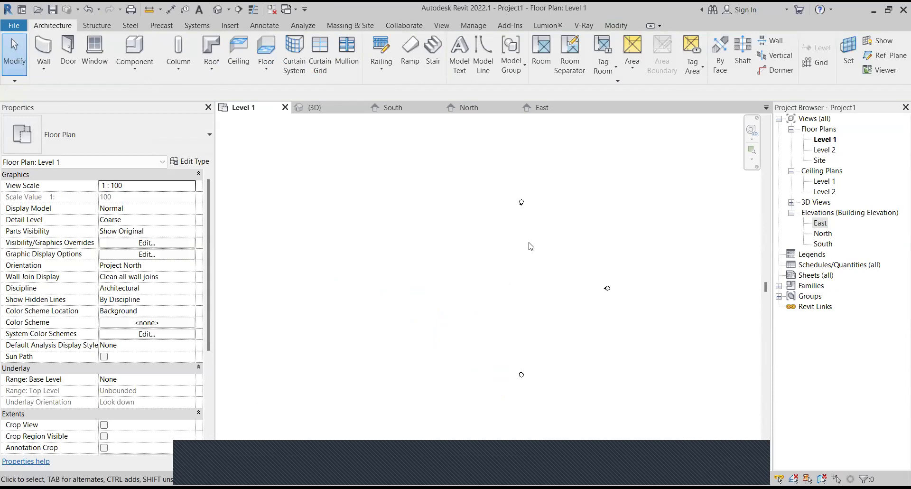
left_click(353, 24)
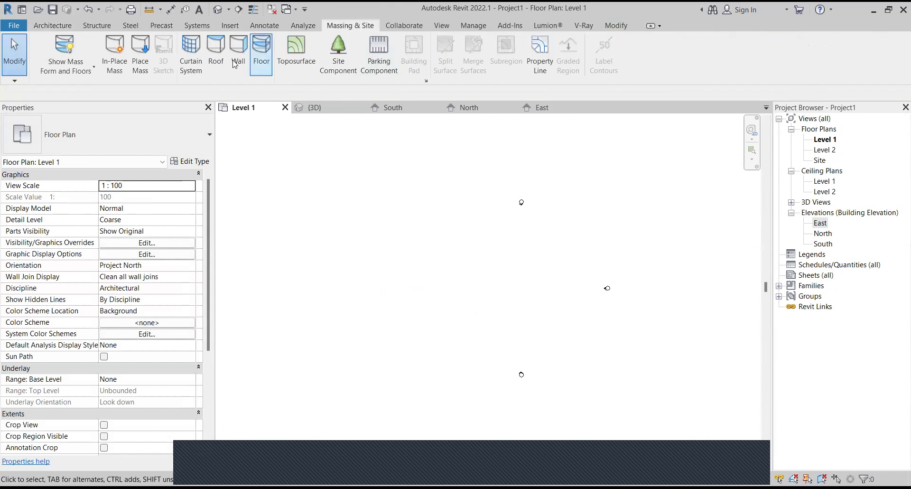
left_click(118, 67)
left_click(456, 269)
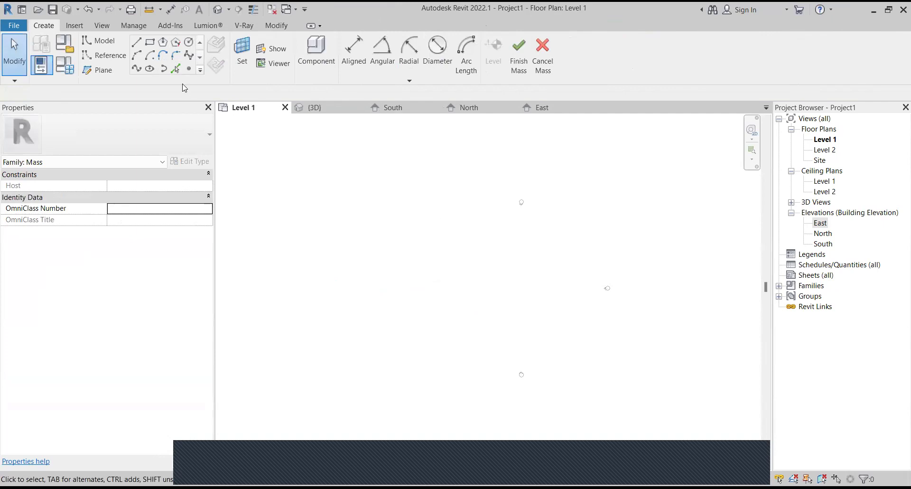
Step: Sketch a wide rectangle about 19000 mm deep on Level 1, extending west from the middle of the elevation markers
left_click(150, 42)
left_click(473, 248)
left_click(570, 328)
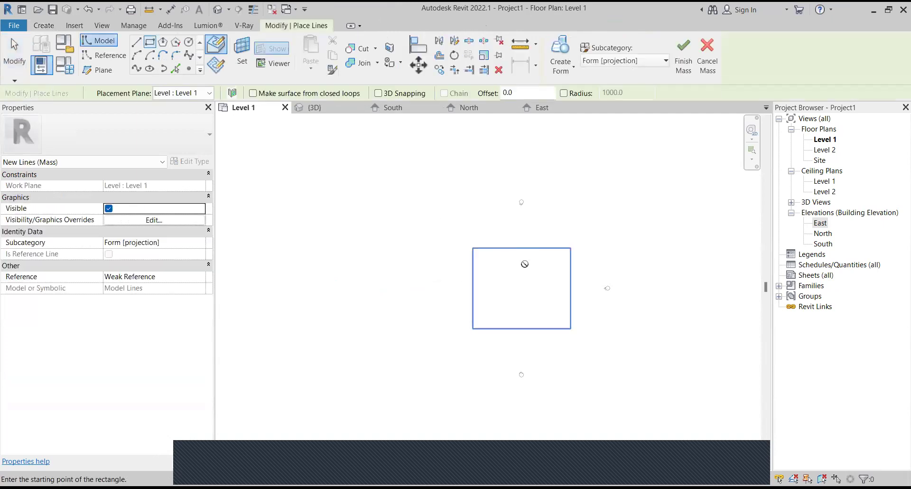
left_click(524, 264)
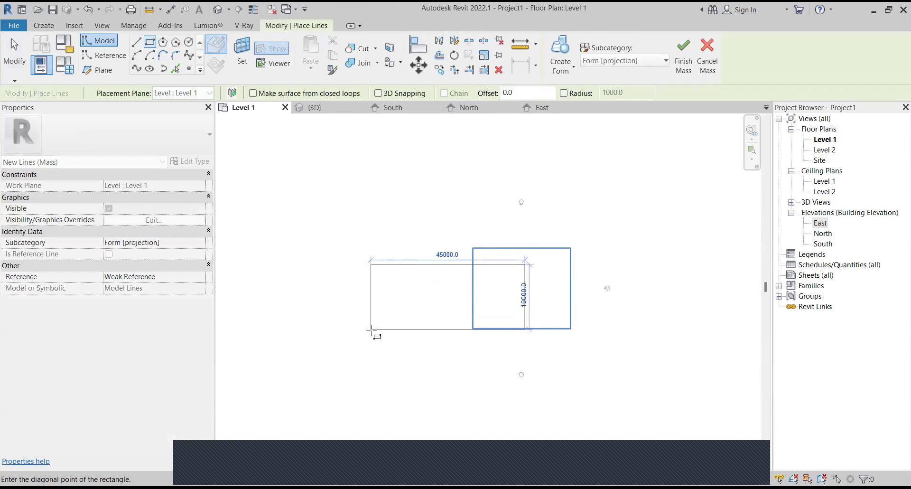
left_click(354, 330)
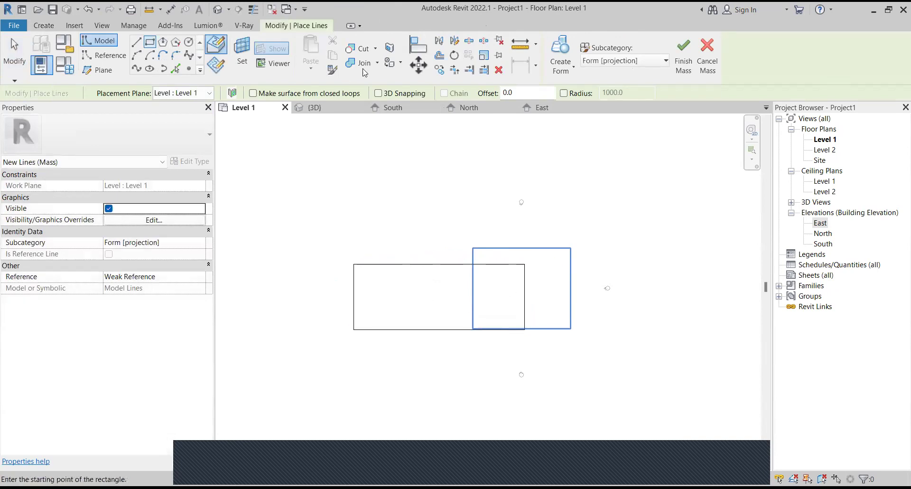
Step: Sketch a circle of about 11000 mm radius centred on the rectangle's lower-right corner
left_click(188, 42)
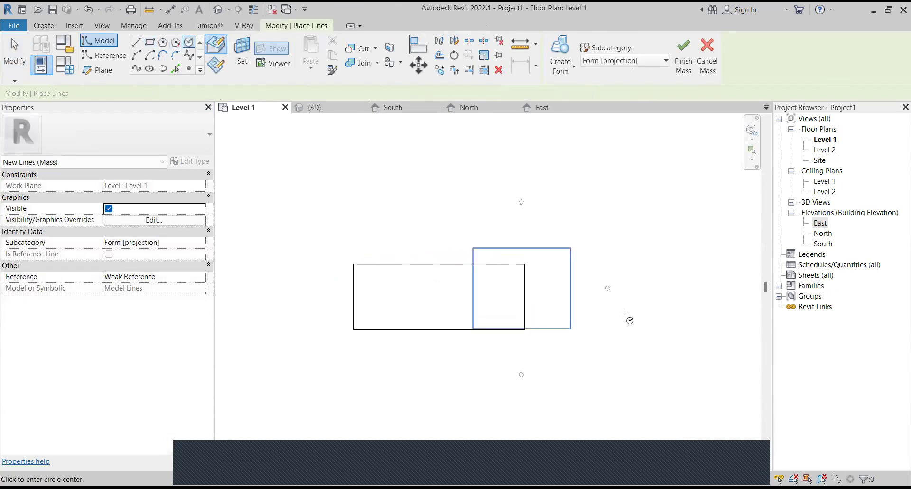
left_click(524, 329)
left_click(550, 303)
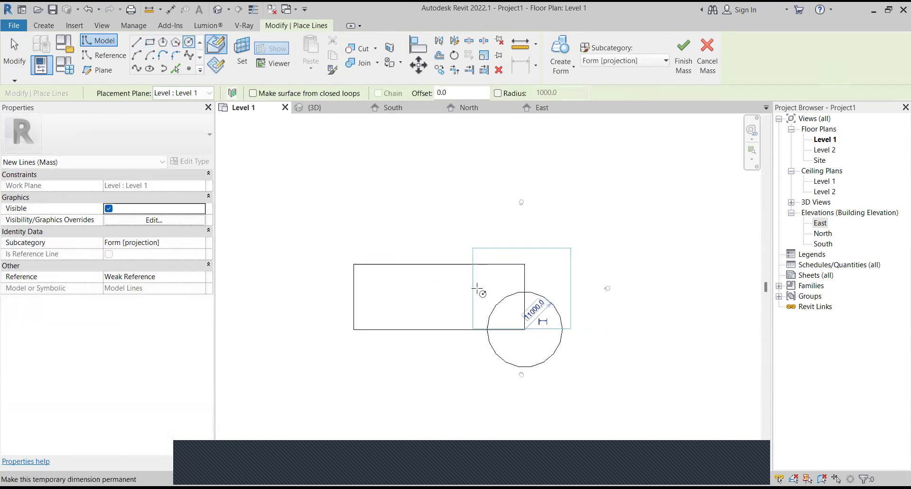
key("Escape")
key("Escape")
Step: Create a solid form from the rectangle and a cylindrical solid form from the circle
key("Tab")
left_click(430, 265)
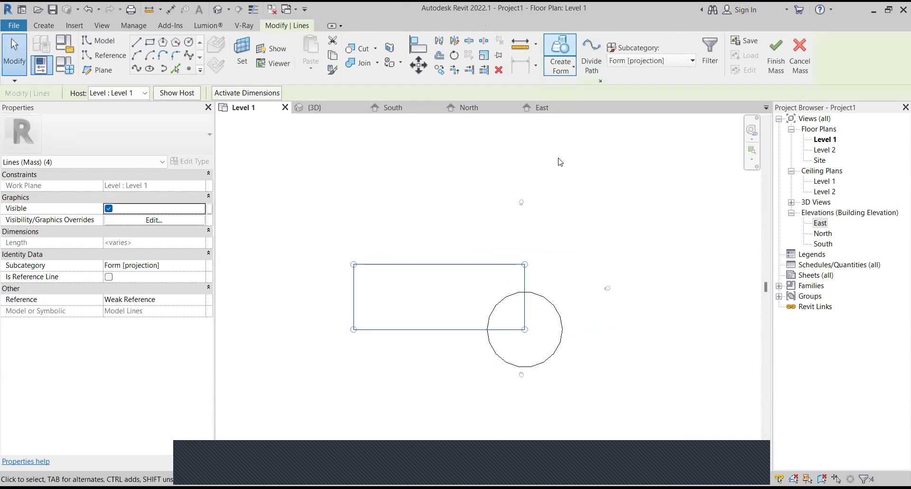
left_click(549, 302)
left_click(560, 67)
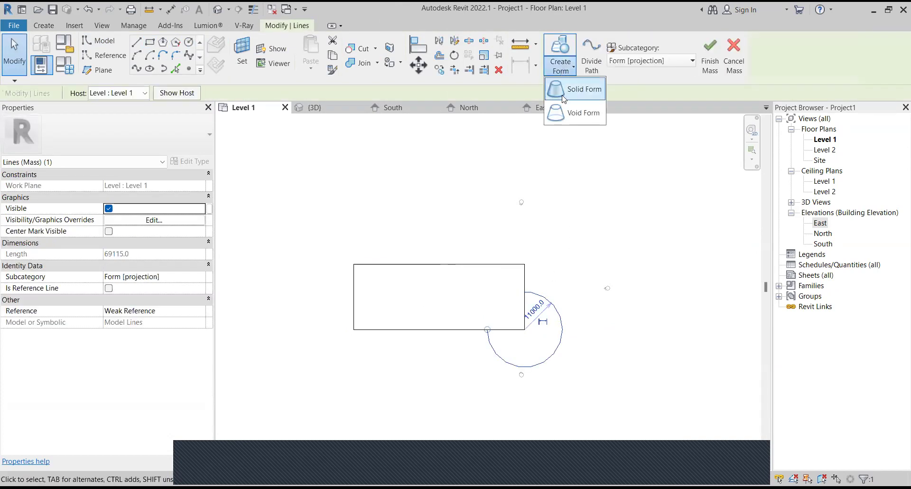
left_click(563, 102)
key("Escape")
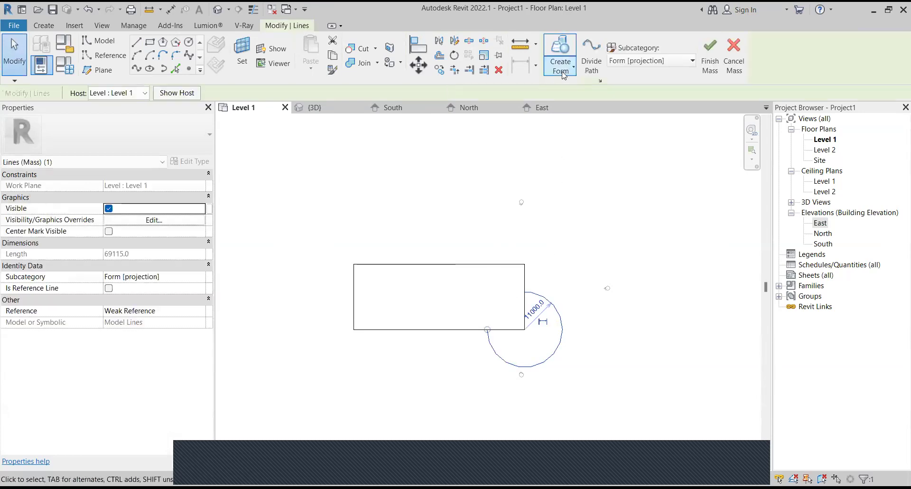
left_click(560, 66)
left_click(582, 97)
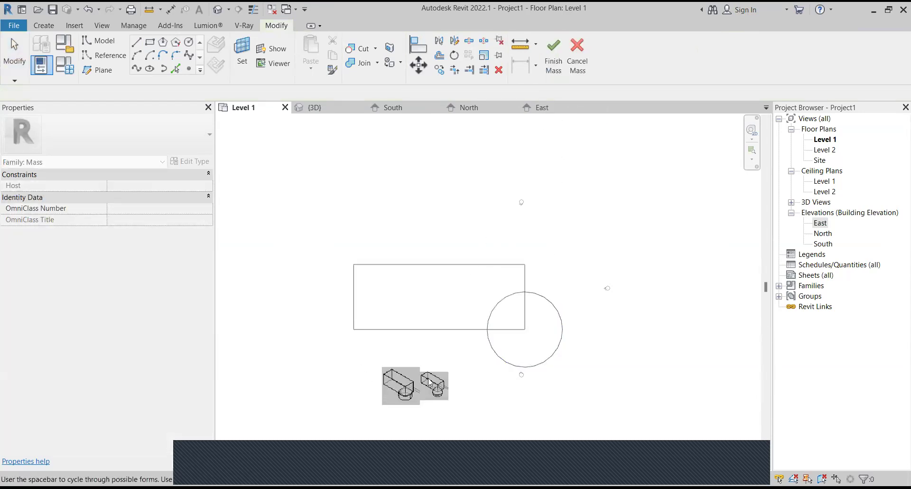
left_click(425, 266)
Step: Examine the box and the overlapping cylinder in the 3D view
left_click(309, 127)
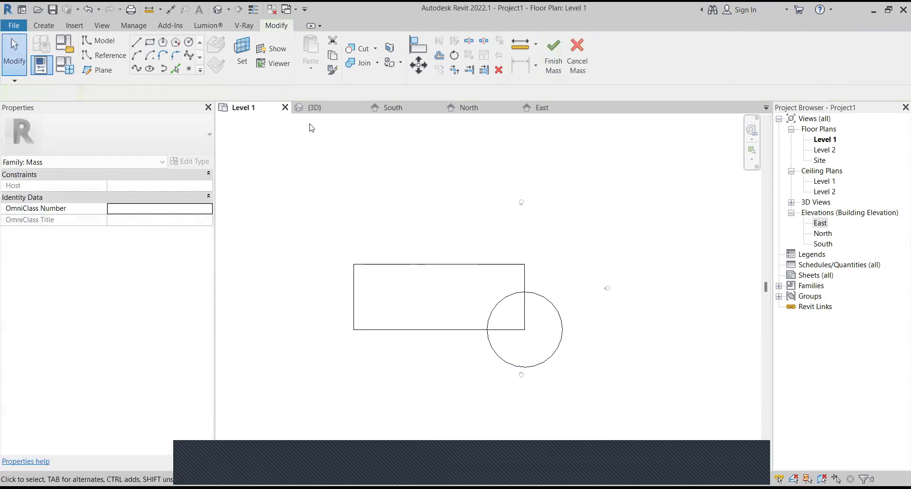
left_click(315, 107)
scroll(480, 379, "down", 3)
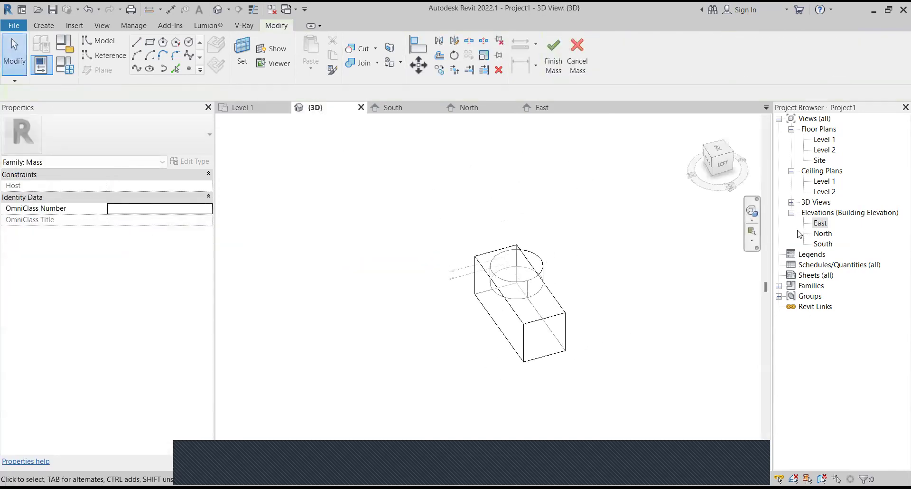
Step: Pull the upper edge of the box's free end outward to a top length of about 67000 mm, sloping the end face
left_click(734, 154)
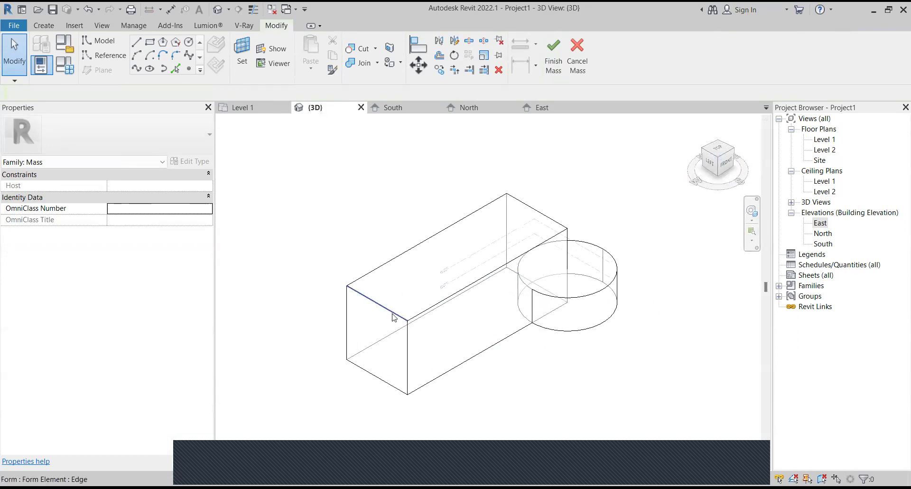
left_click(393, 317)
left_click_drag(360, 351, 291, 350)
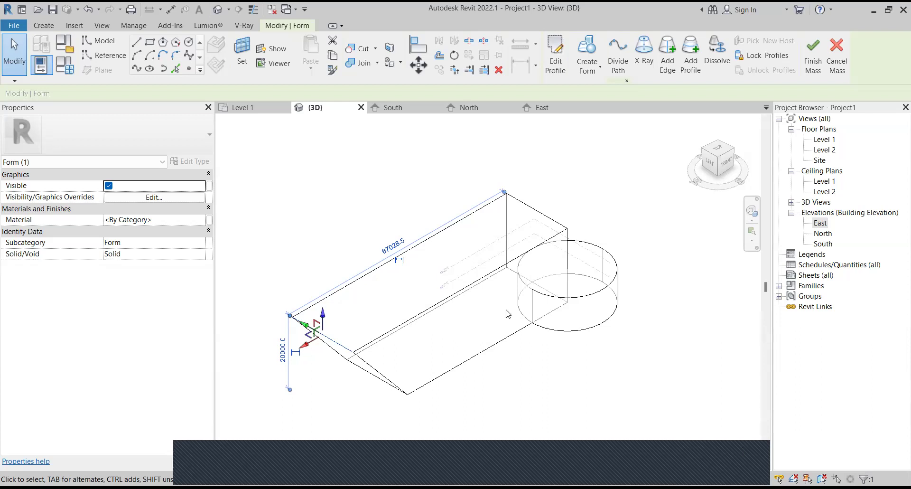
key("Escape")
middle_click_drag(365, 311, 433, 301)
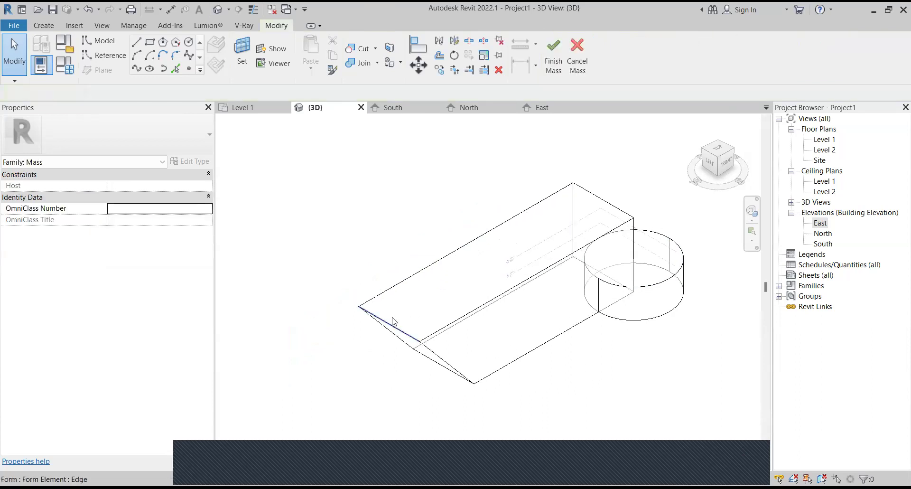
middle_click_drag(516, 309, 474, 308)
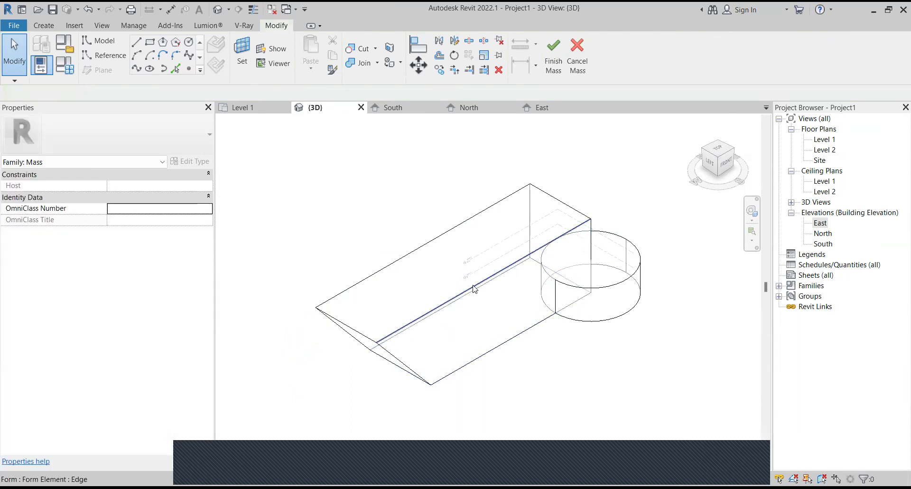
Step: Add three spaced edges across the box's long face on the cylinder side
left_click(483, 354)
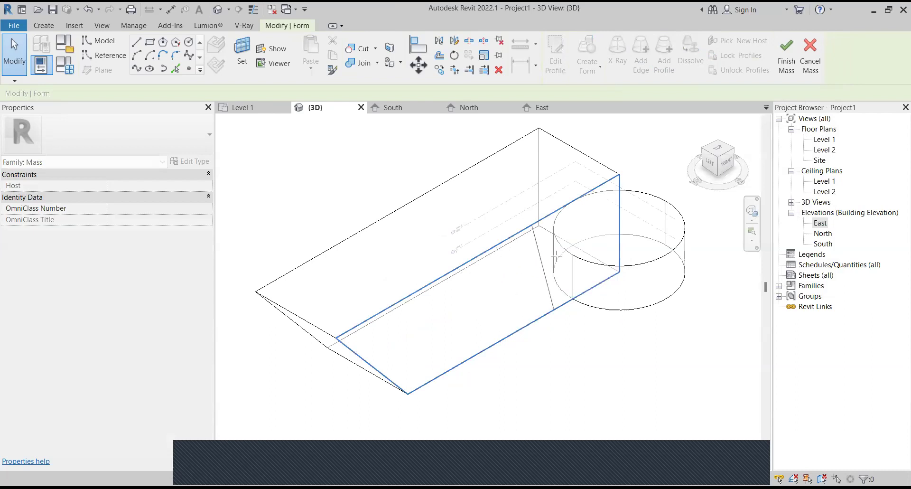
scroll(546, 240, "up", 2)
scroll(565, 222, "down", 2)
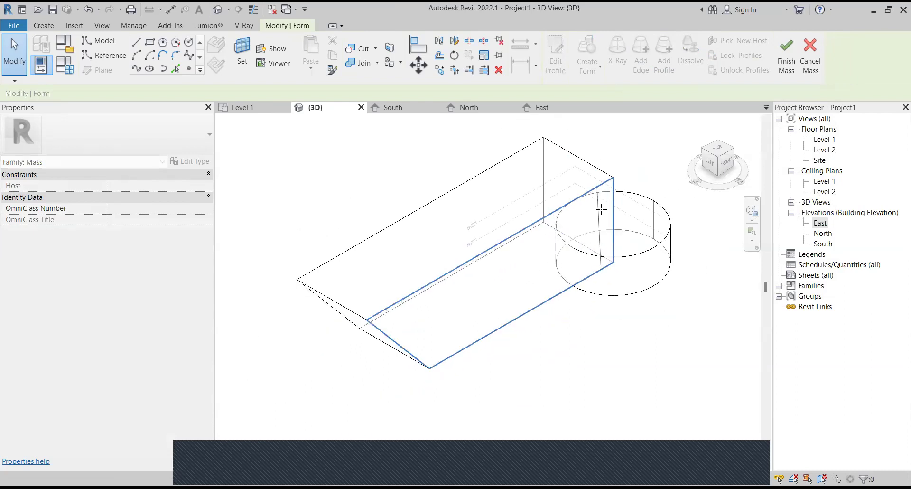
left_click(449, 300)
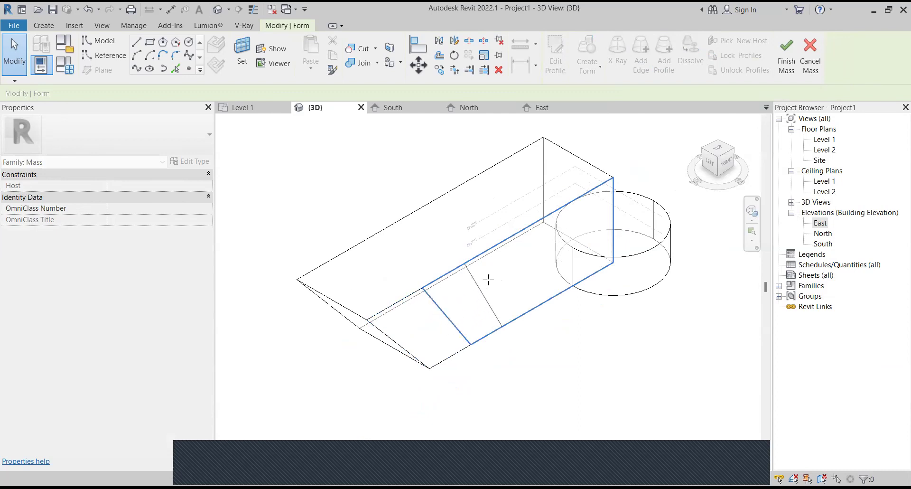
left_click(487, 285)
left_click(532, 265)
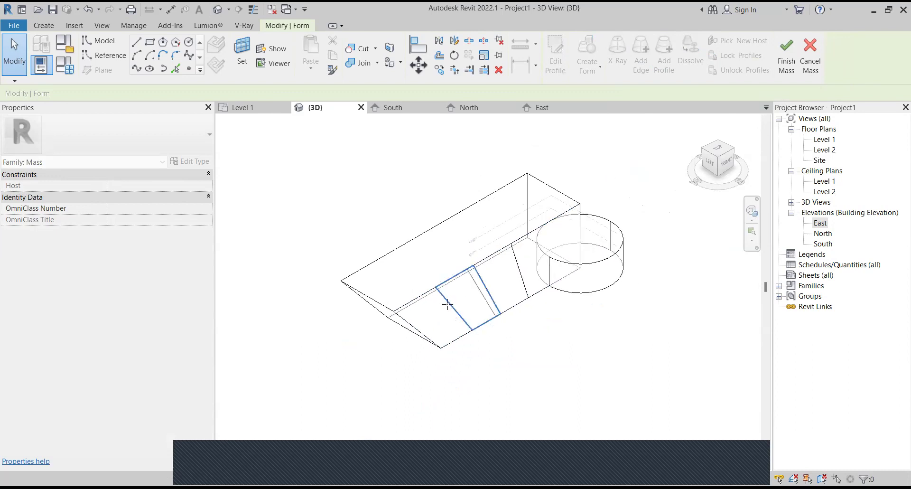
middle_click_drag(448, 300, 462, 291)
scroll(443, 305, "up", 1)
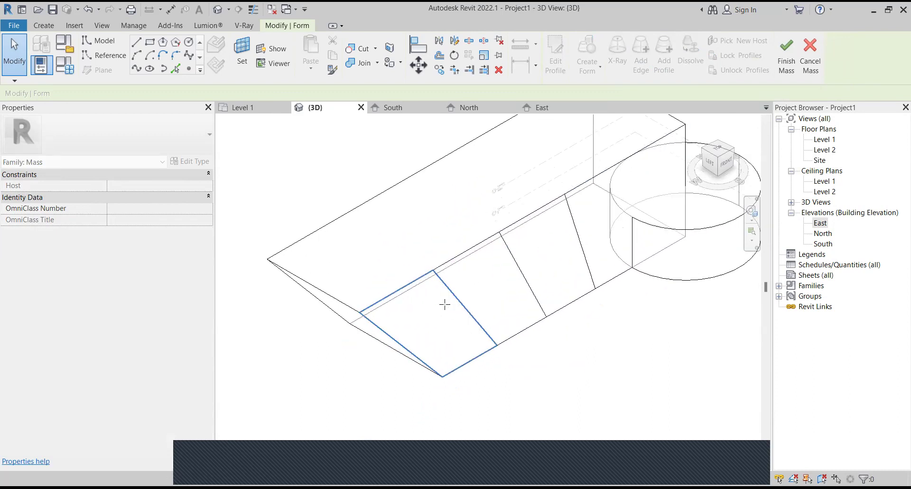
scroll(444, 302, "down", 1)
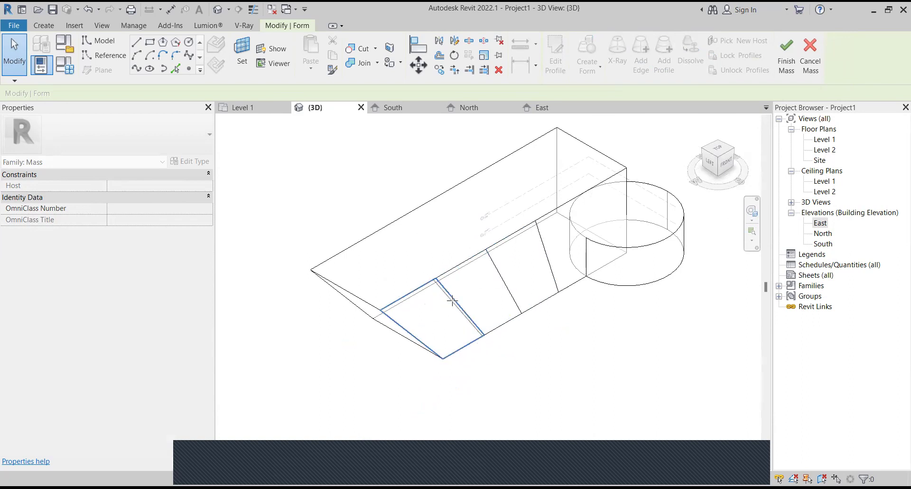
scroll(661, 261, "up", 1)
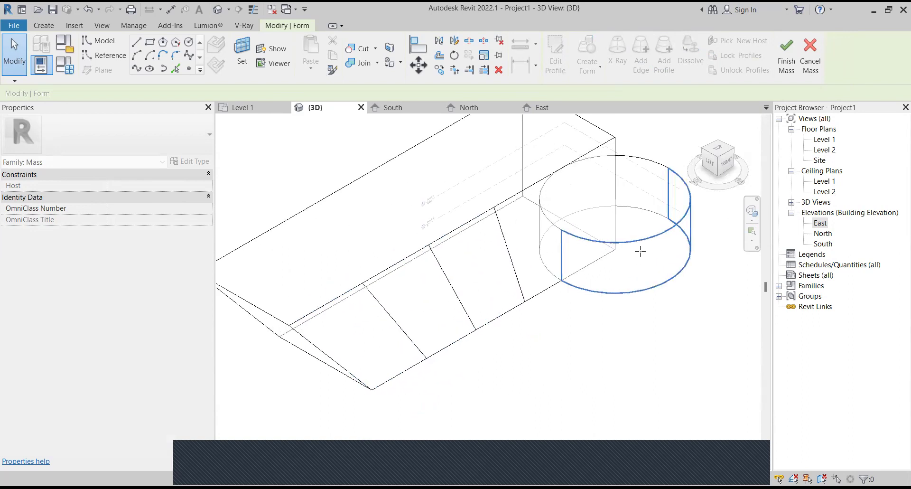
middle_click_drag(442, 229, 407, 223)
scroll(407, 224, "down", 2)
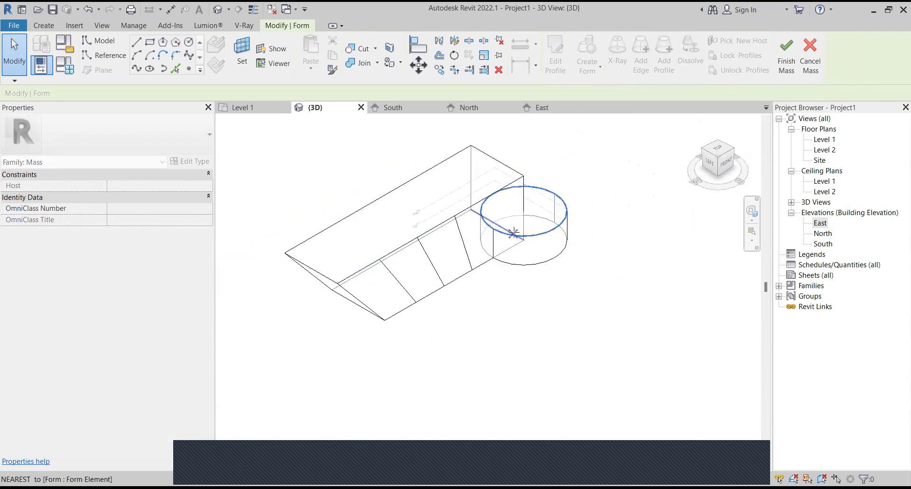
key("Escape")
key("Escape")
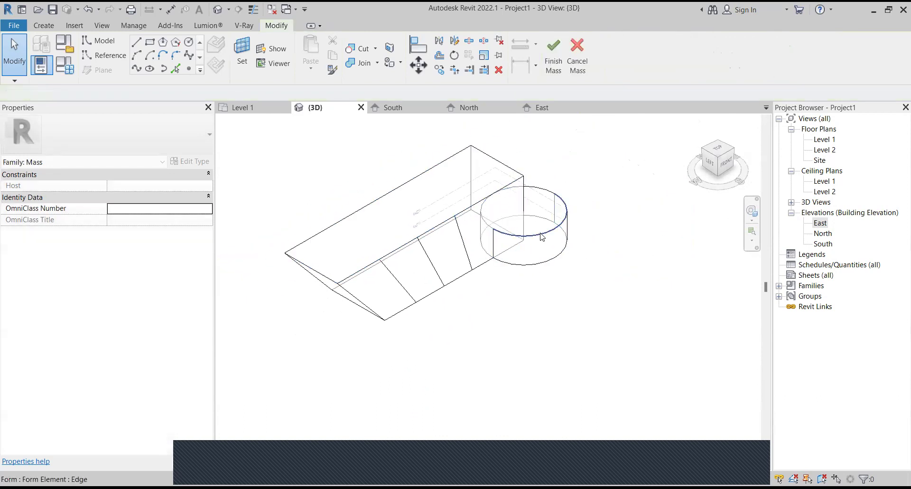
Step: Undo the three edges added to the box's long face
left_click(536, 199)
scroll(559, 256, "down", 2)
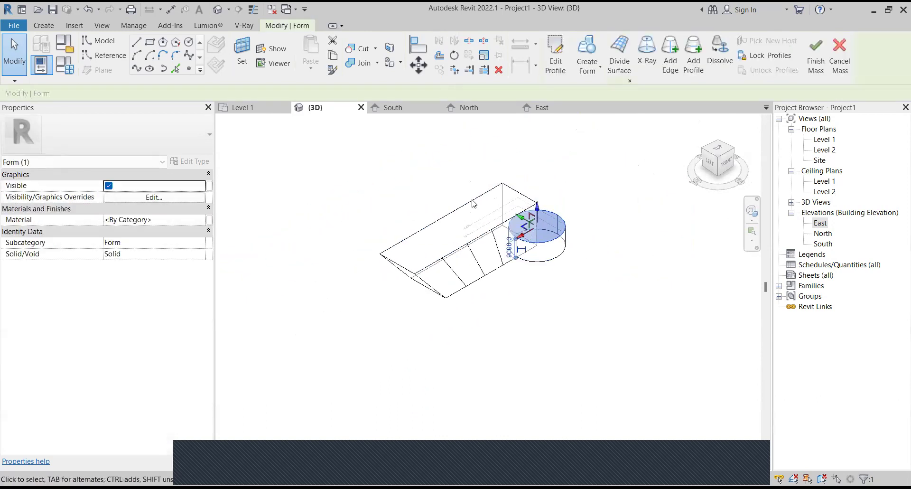
scroll(485, 227, "up", 4)
key("Escape")
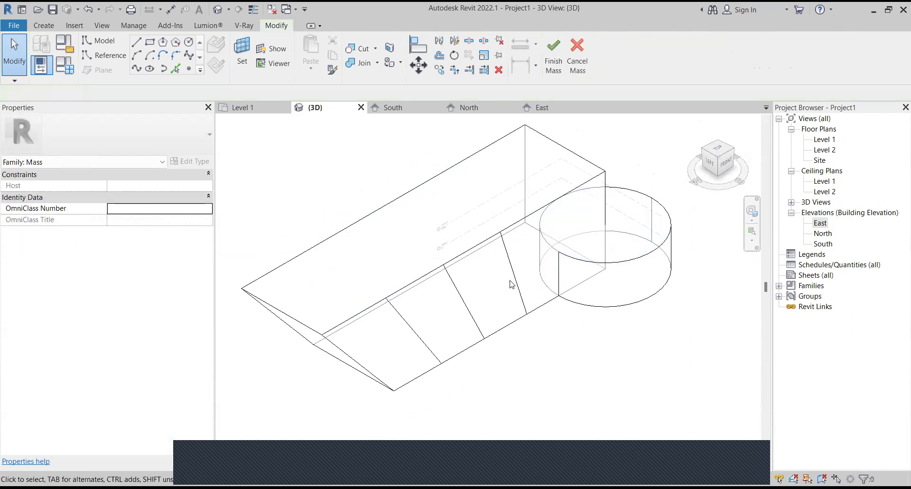
scroll(366, 185, "down", 2)
left_click(93, 10)
left_click(93, 9)
left_click(93, 9)
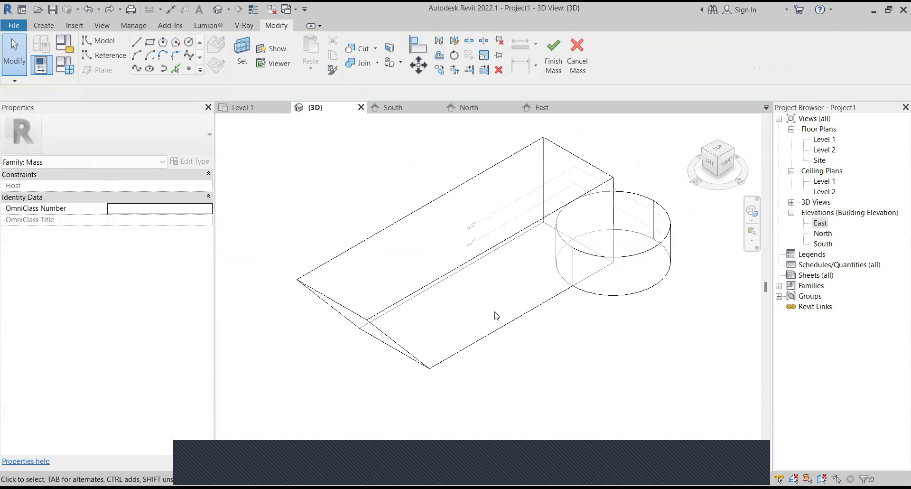
Step: Divide the box's long face on the cylinder side with three newly added edges spaced along its length
left_click(496, 327)
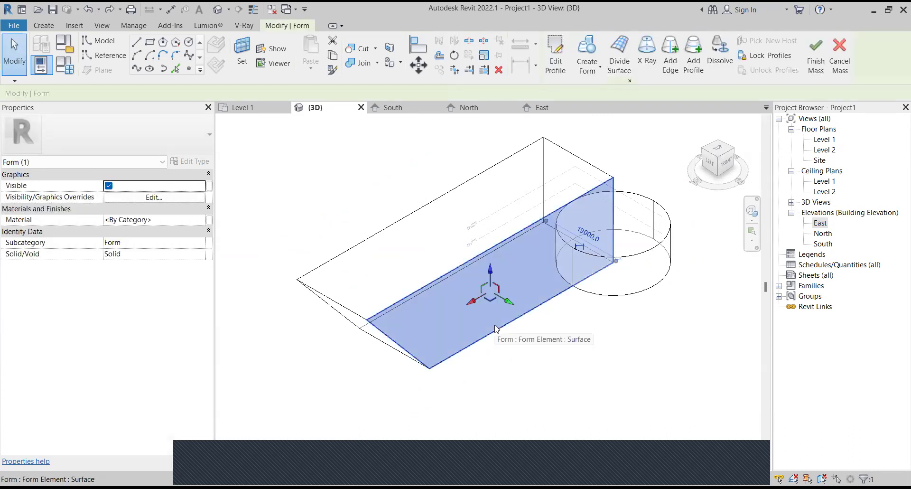
left_click(668, 71)
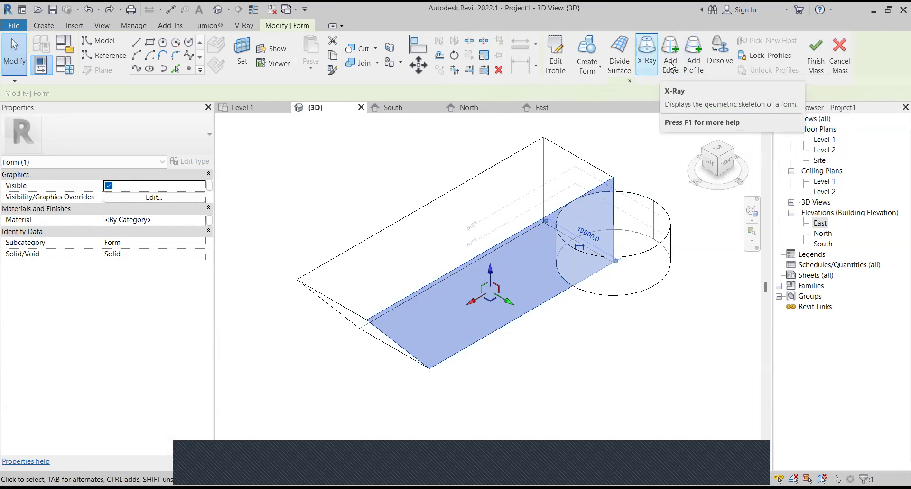
left_click(668, 62)
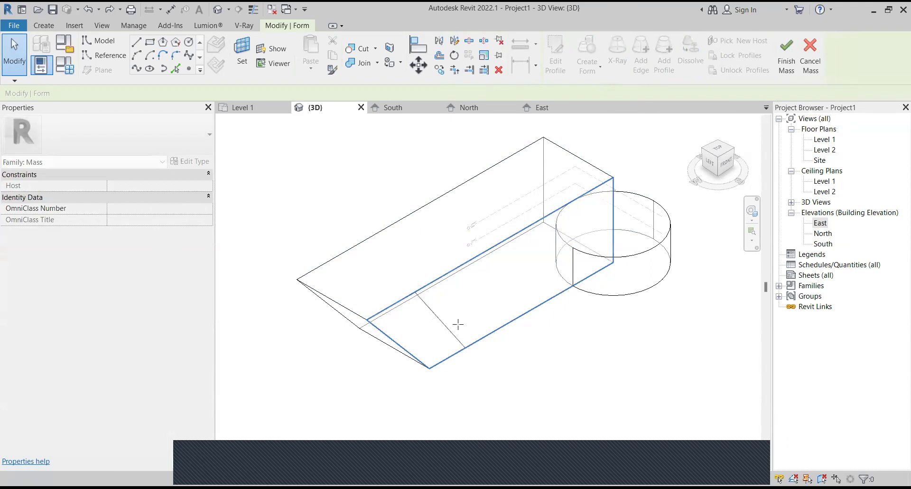
left_click(458, 324)
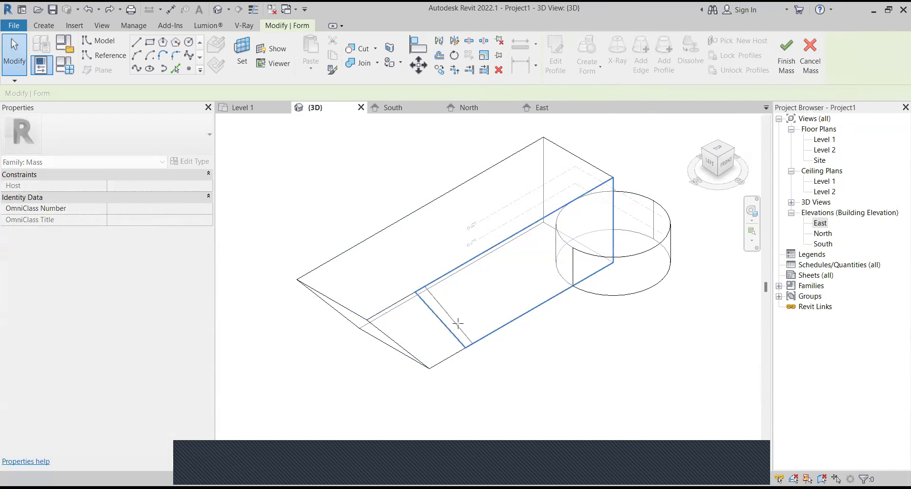
left_click(499, 301)
left_click(539, 274)
key("Escape")
key("Escape")
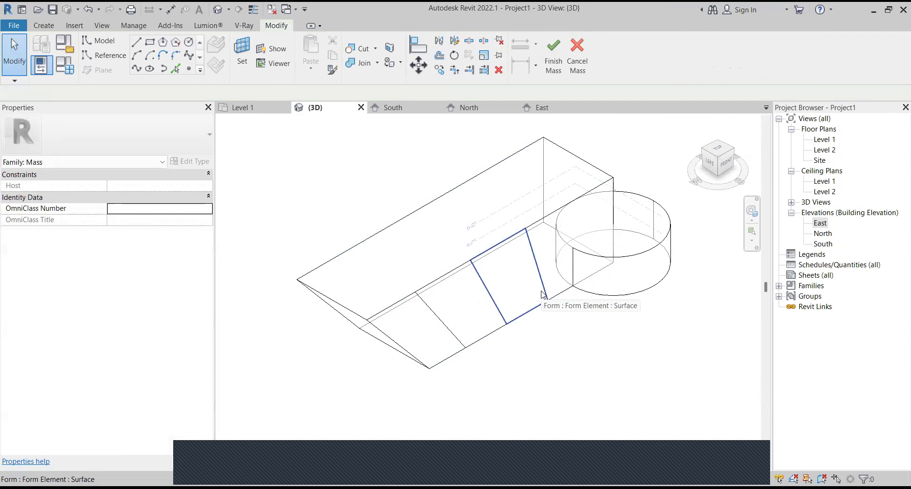
Step: Raise the cylinder's top face to a height of about 31300 mm
scroll(489, 313, "down", 3)
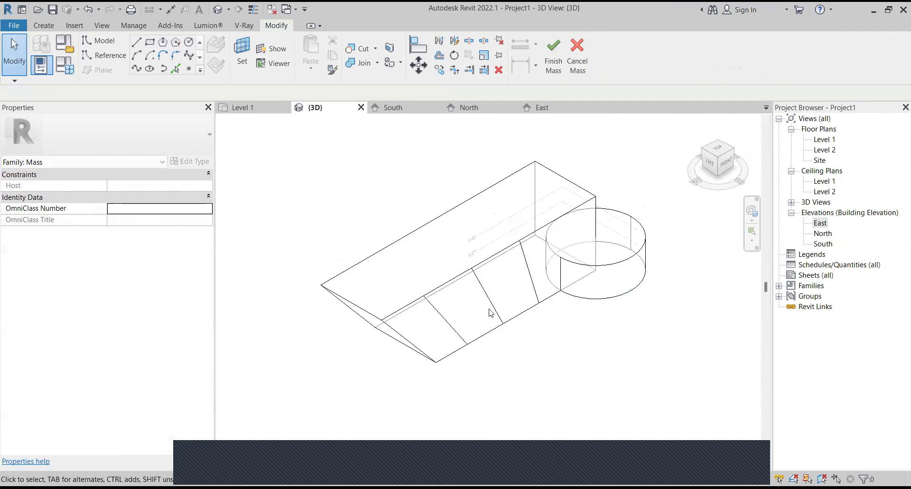
left_click(594, 256)
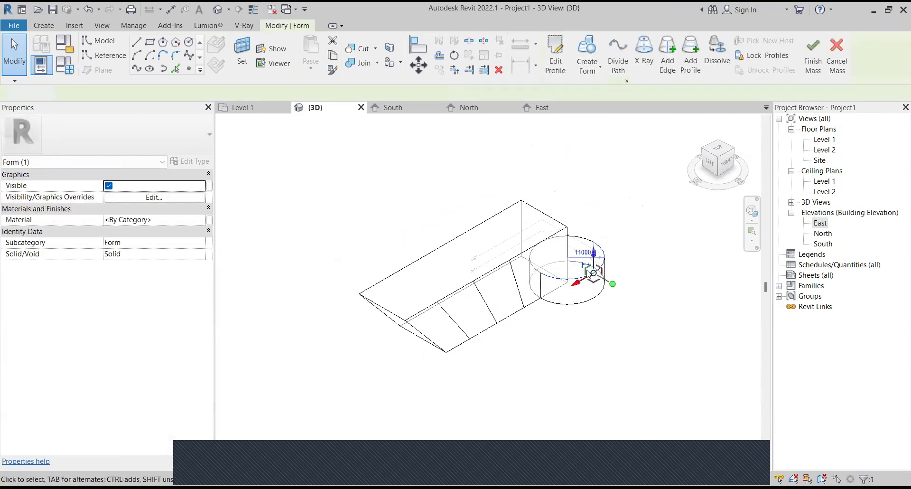
key("Escape")
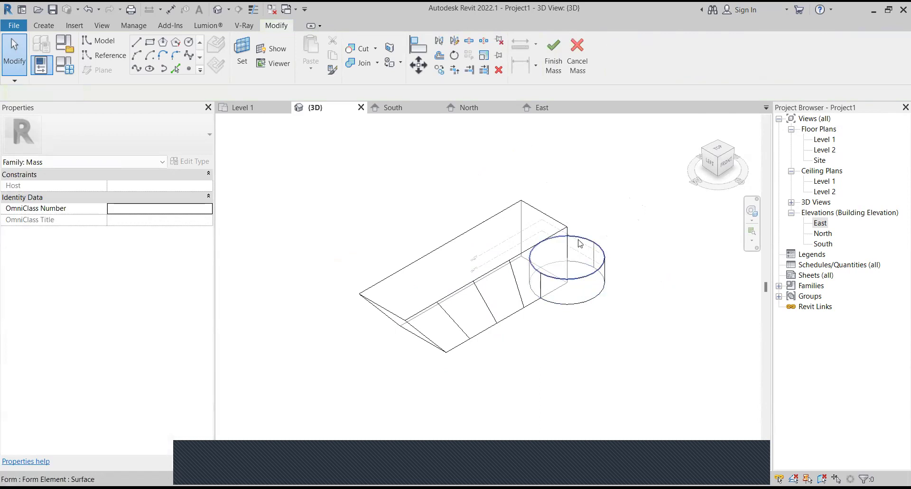
left_click(604, 254)
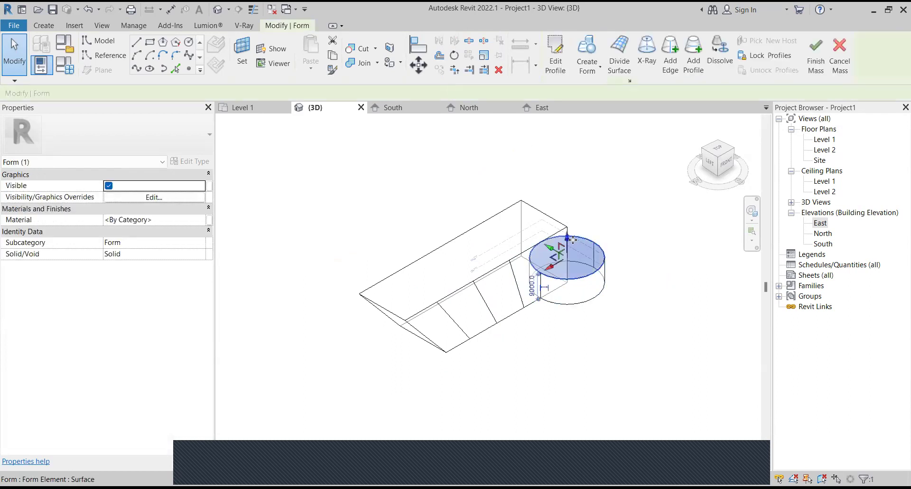
left_click_drag(568, 237, 568, 177)
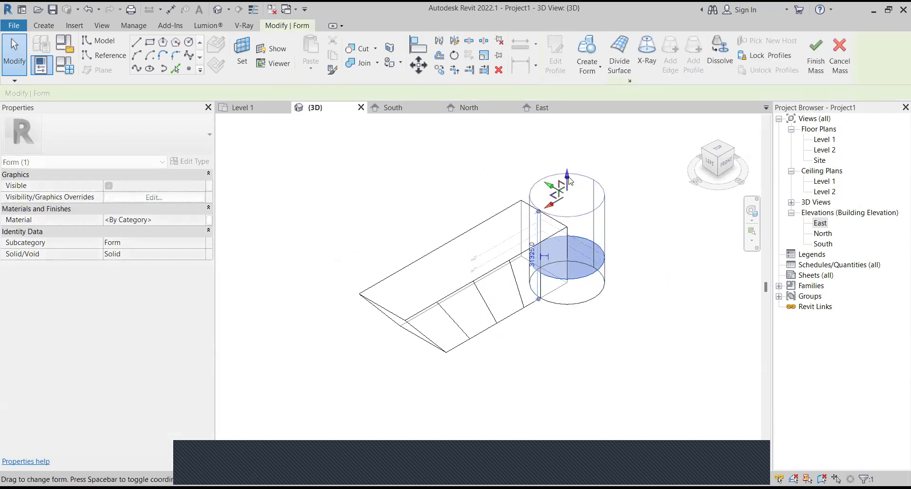
scroll(693, 246, "up", 2)
scroll(693, 246, "down", 1)
scroll(692, 246, "down", 1)
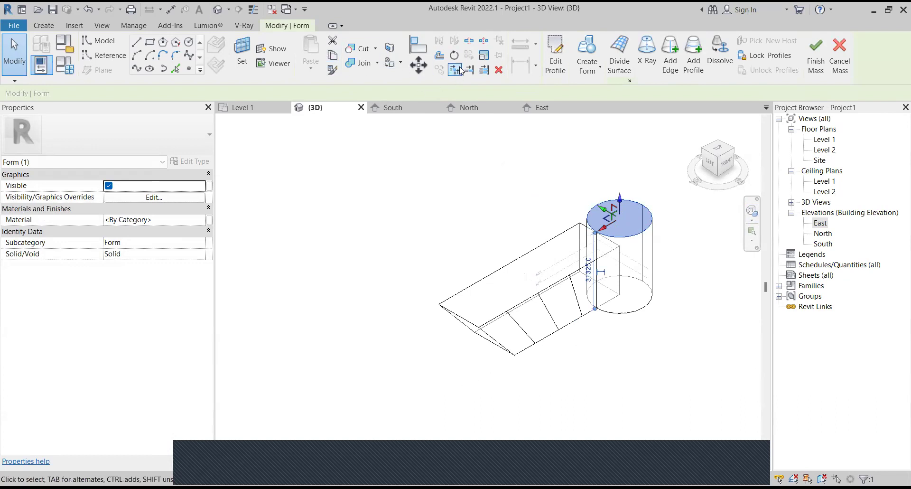
Step: Scale up the cylinder's top face graphically from its centre so that the sides flare outward
left_click(484, 56)
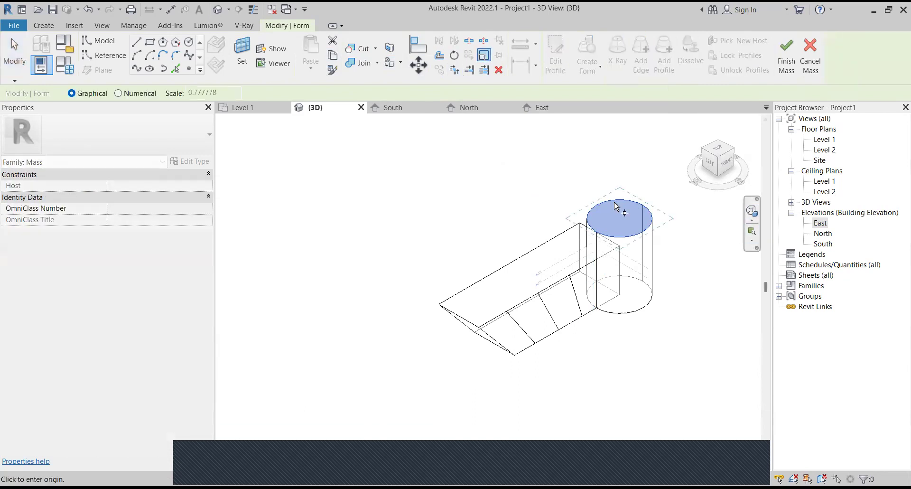
left_click(623, 222)
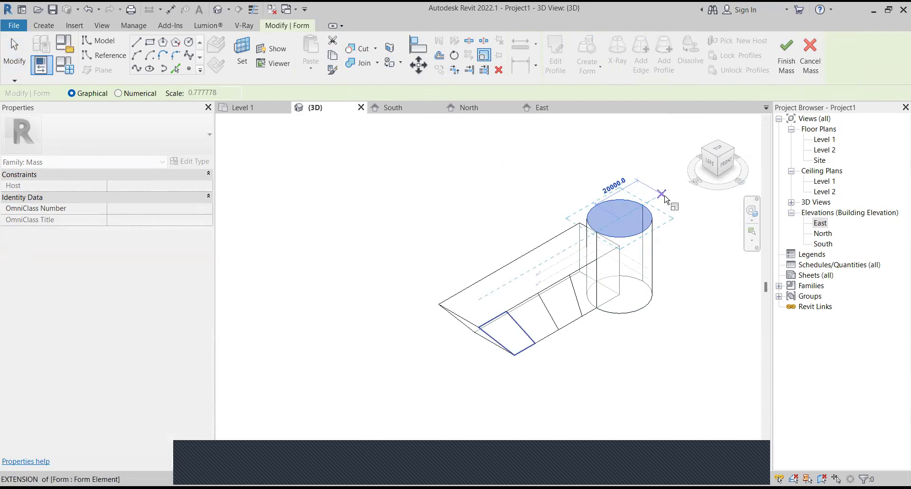
left_click(698, 193)
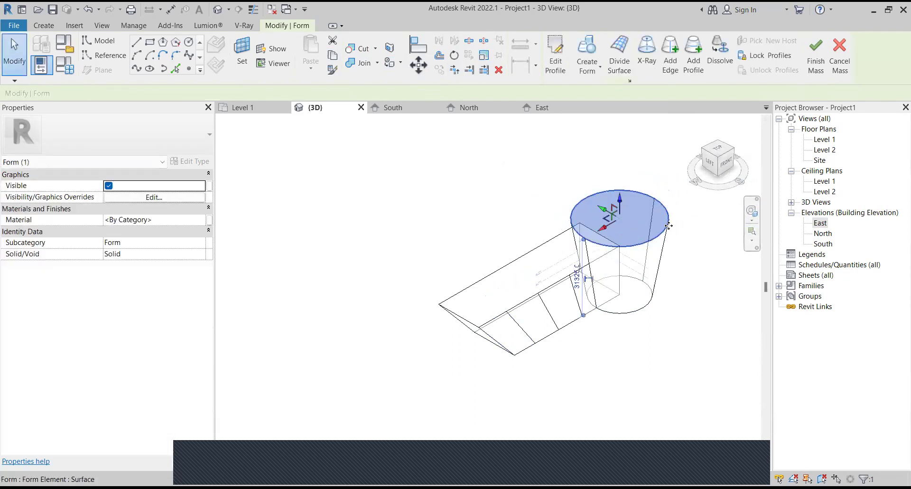
scroll(667, 228, "up", 3)
key("Escape")
scroll(662, 212, "down", 3)
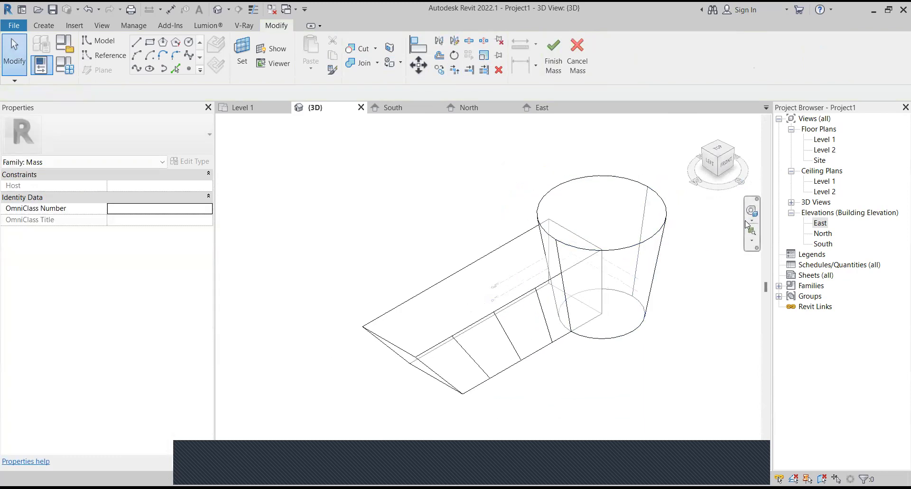
scroll(630, 254, "down", 1)
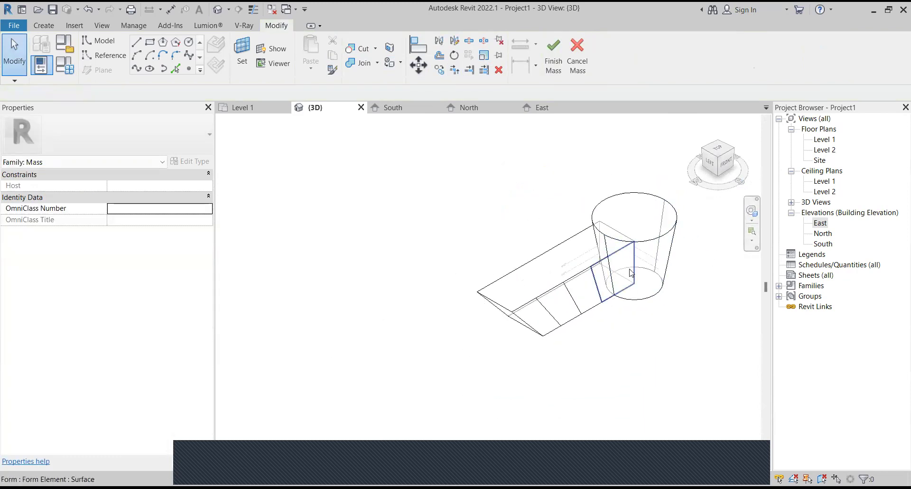
Step: Finish the in-place mass and inspect it from a slightly higher angle
left_click(554, 54)
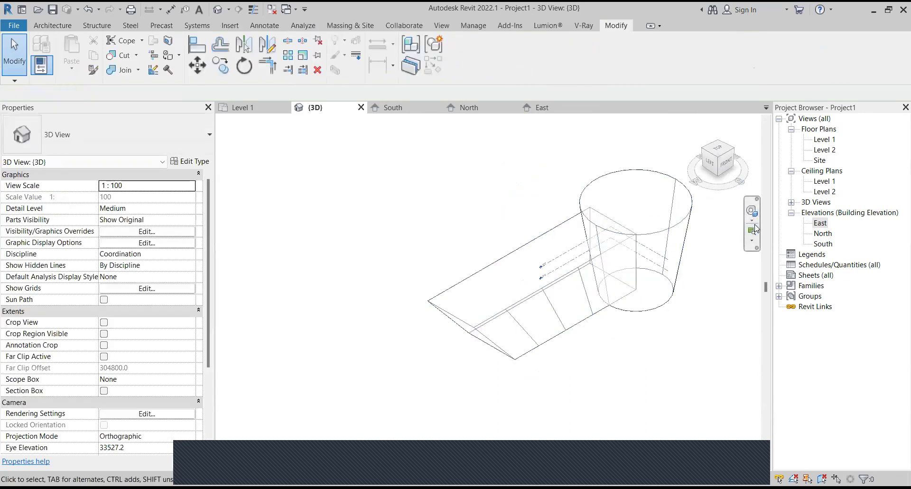
left_click(751, 210)
left_click_drag(674, 246, 665, 277)
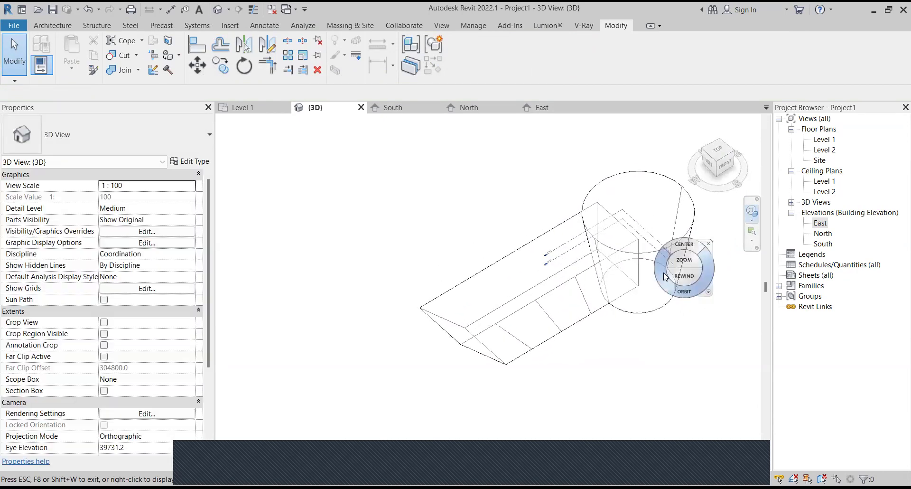
key("Escape")
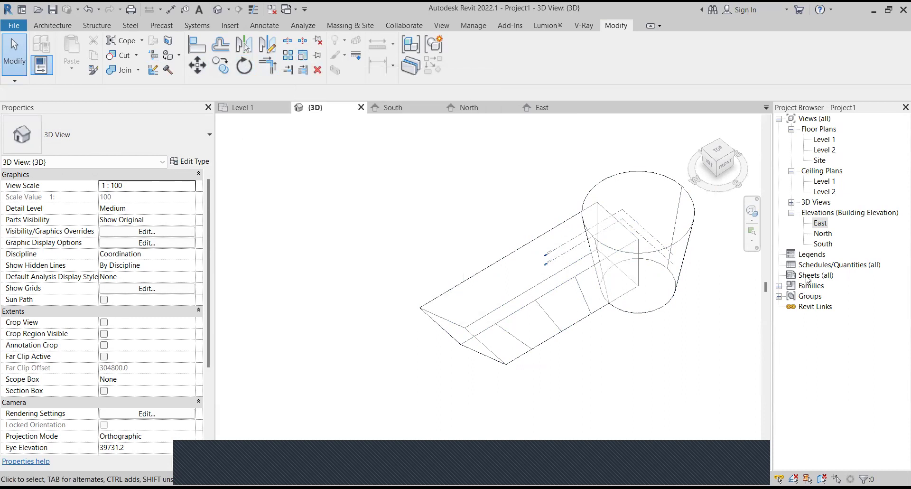
Step: Reopen the in-place mass for editing
left_click(752, 231)
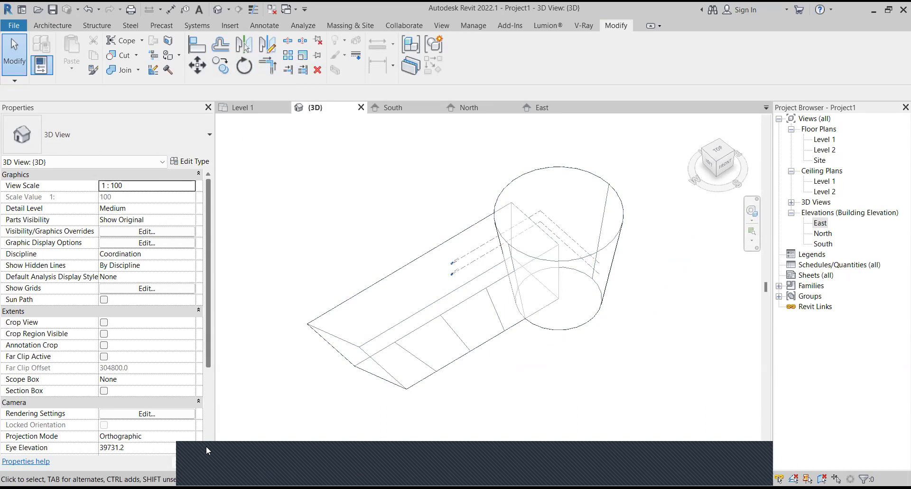
left_click(457, 304)
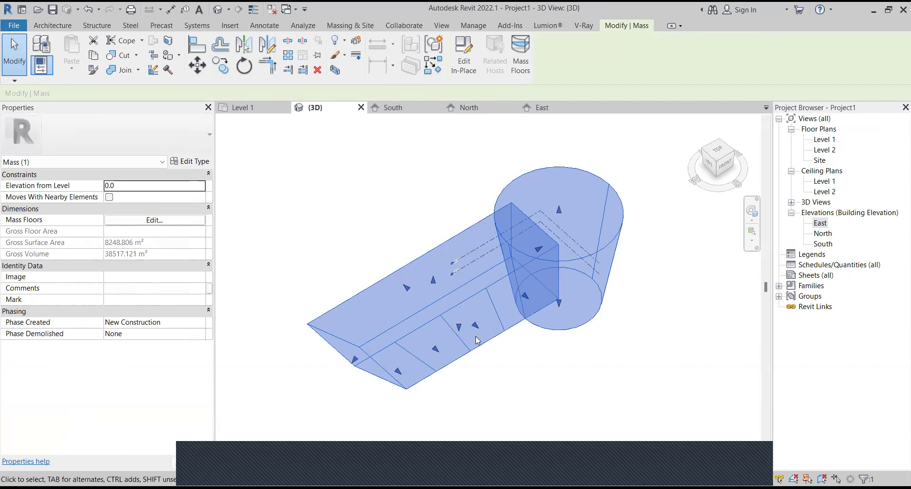
left_click(531, 377)
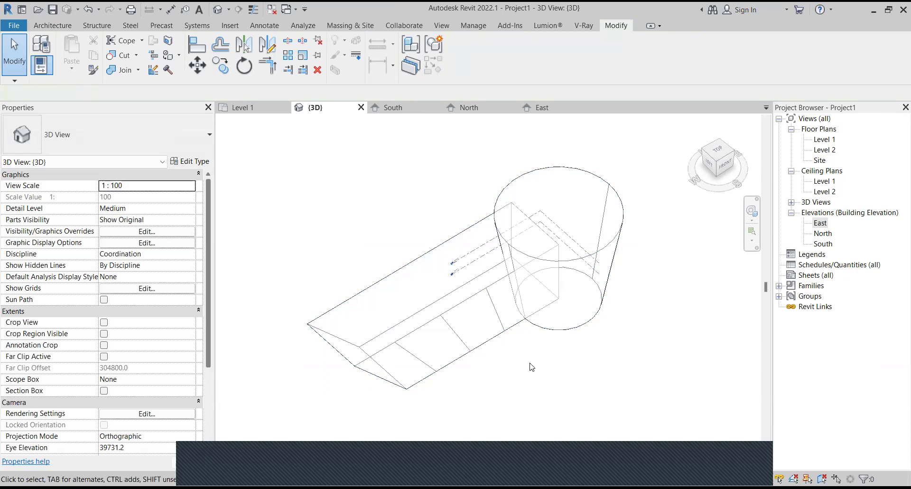
double_click(420, 322)
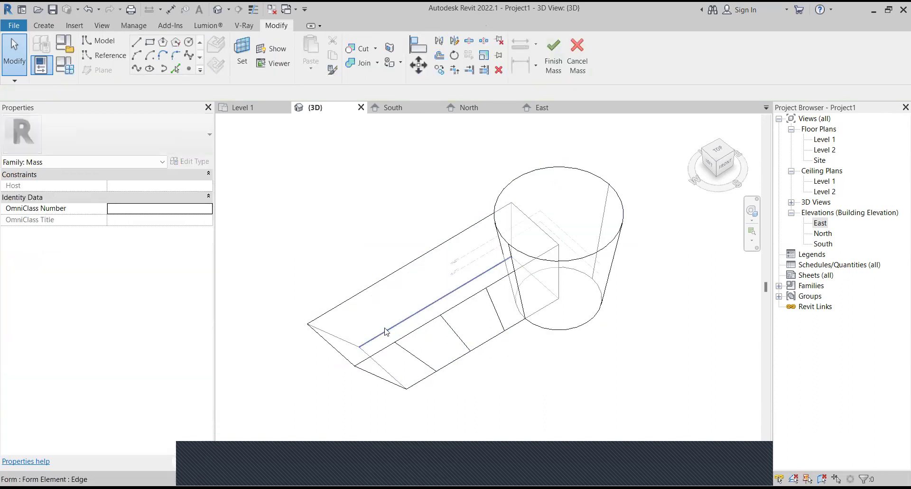
left_click(369, 350)
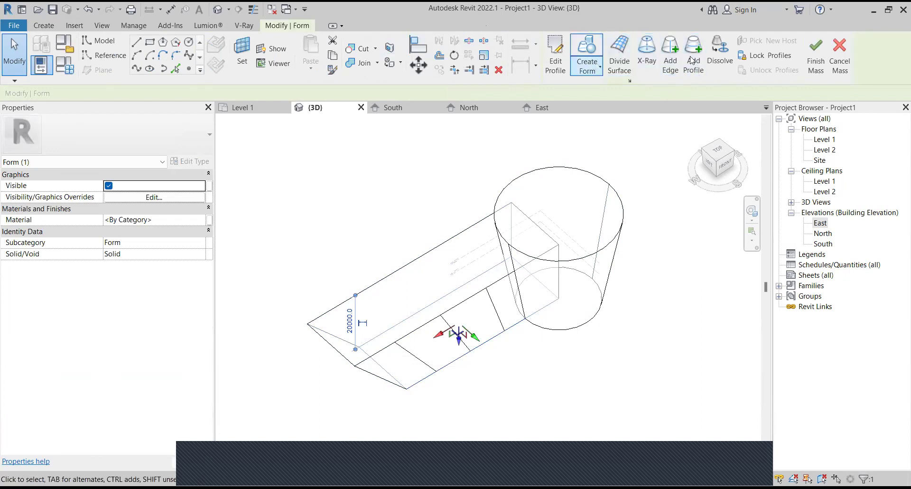
left_click(676, 61)
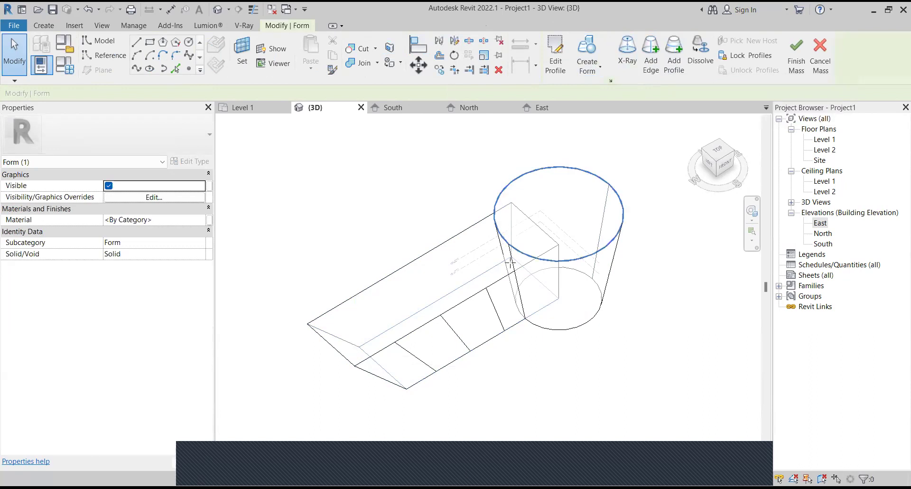
scroll(463, 319, "up", 2)
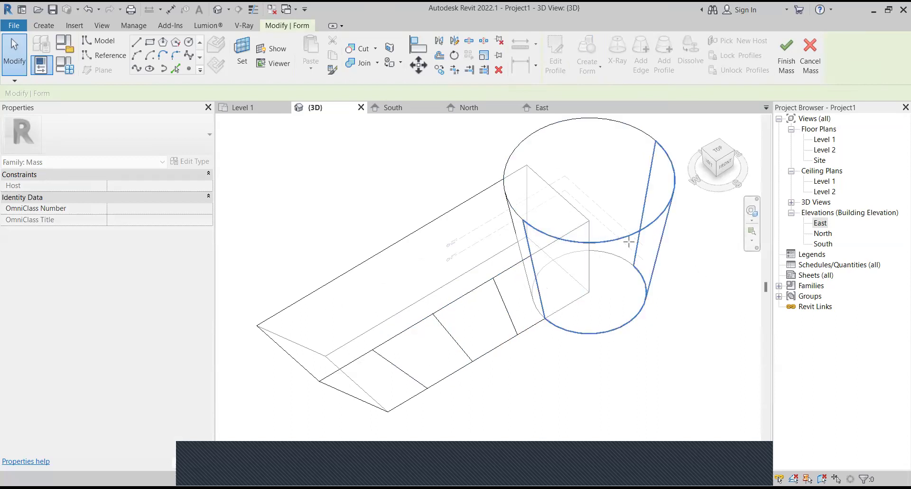
key("Escape")
key("Escape")
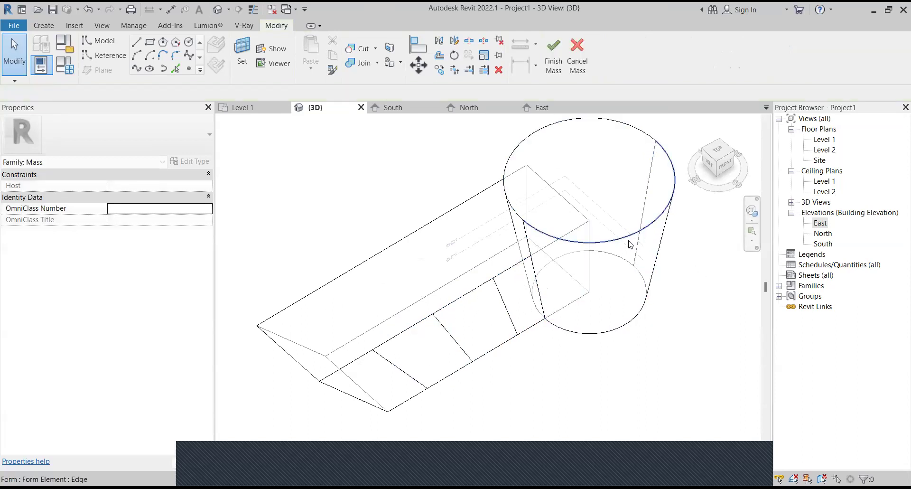
Step: Add an upright edge to the front of the flared cylinder's side face, running from its top rim to its base
left_click(607, 336)
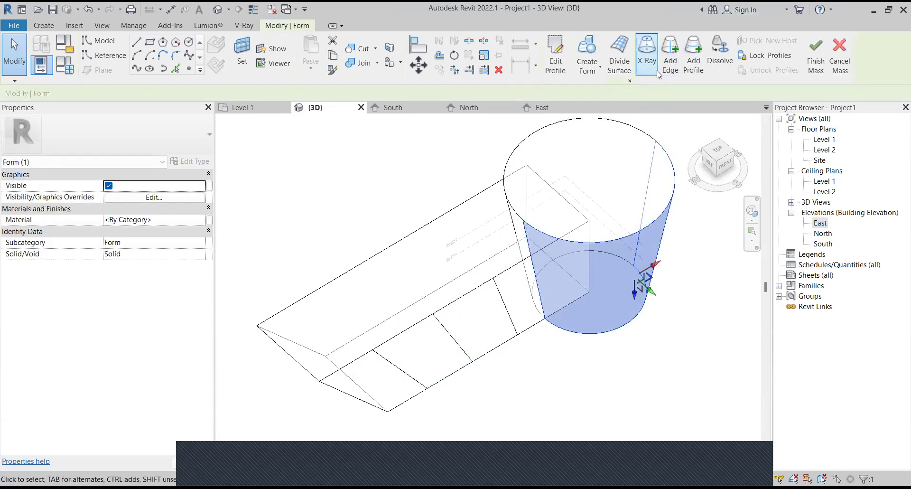
left_click(671, 53)
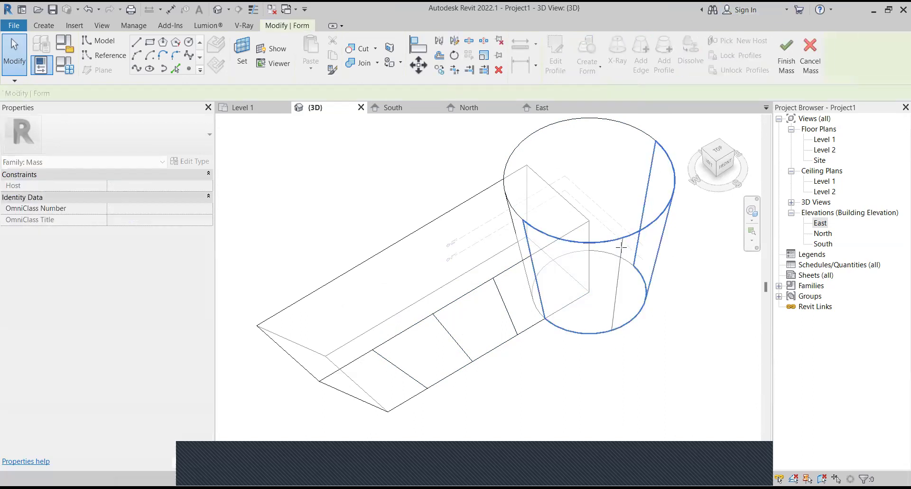
left_click(604, 317)
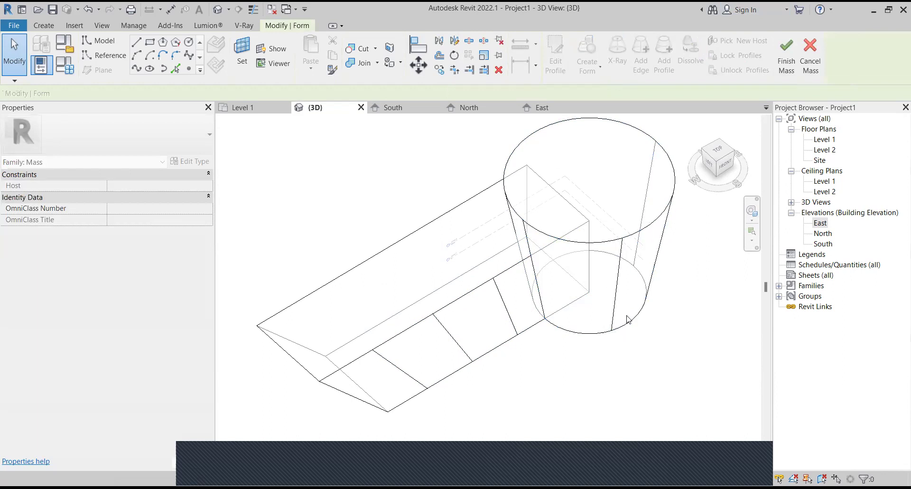
double_click(613, 306)
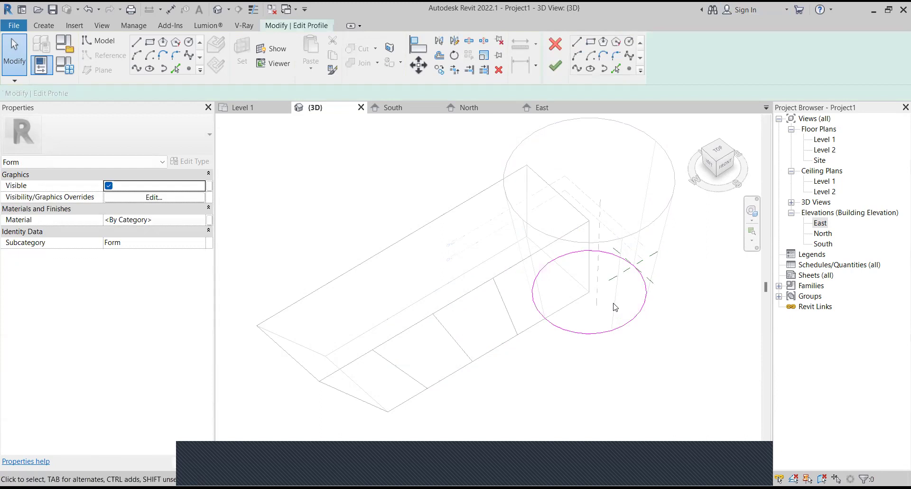
left_click(555, 65)
key("Escape")
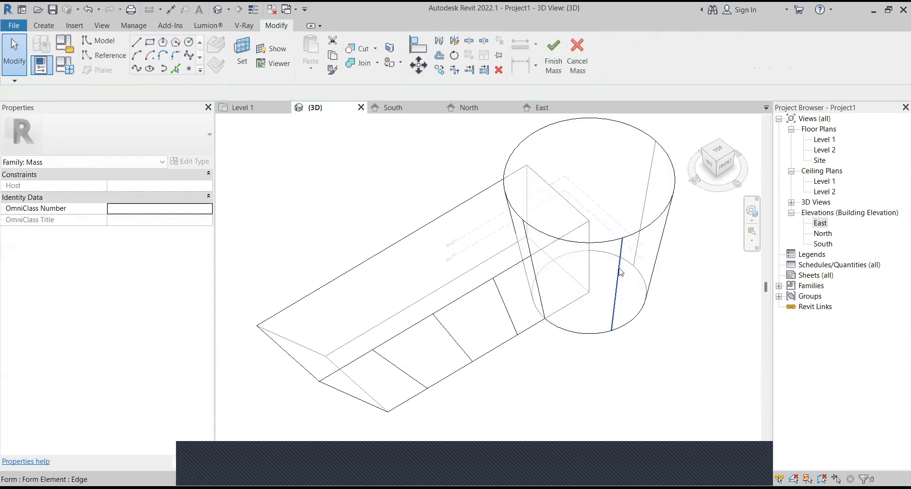
Step: Try to move the upper end of the cylinder's added edge away from the top rim
left_click(618, 265)
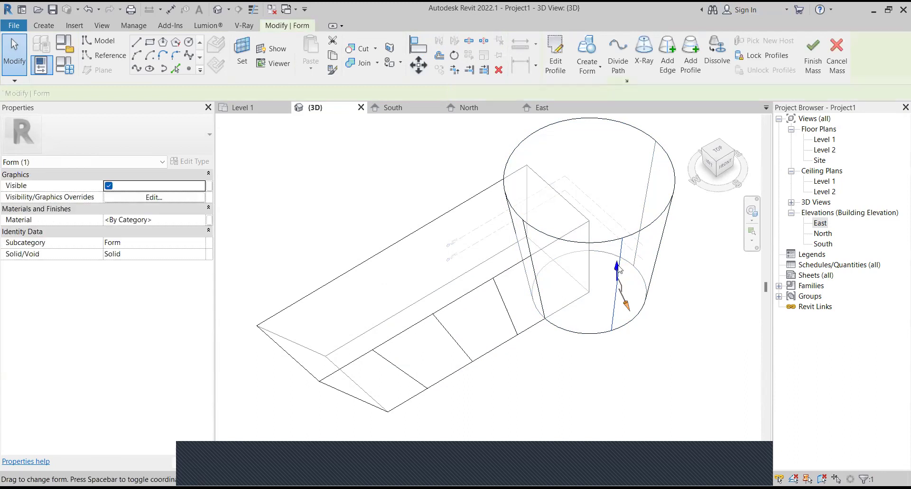
key("Escape")
left_click(629, 237)
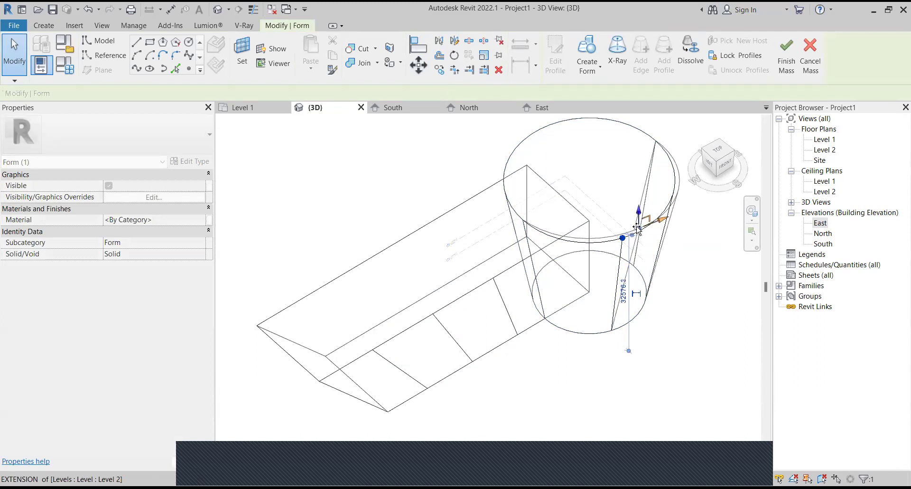
key("Escape")
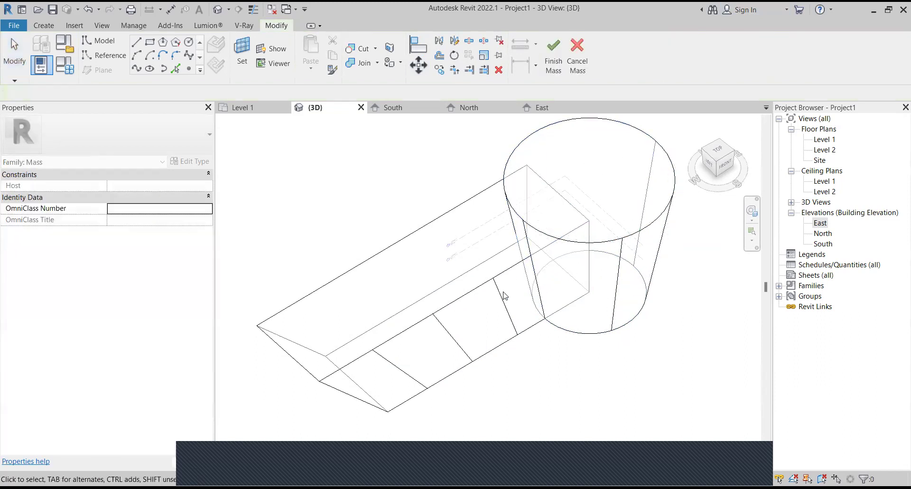
Step: Try to reshape the box by moving the upper end of the added edge nearest the cylinder, and undo the change
left_click(502, 290)
key("Escape")
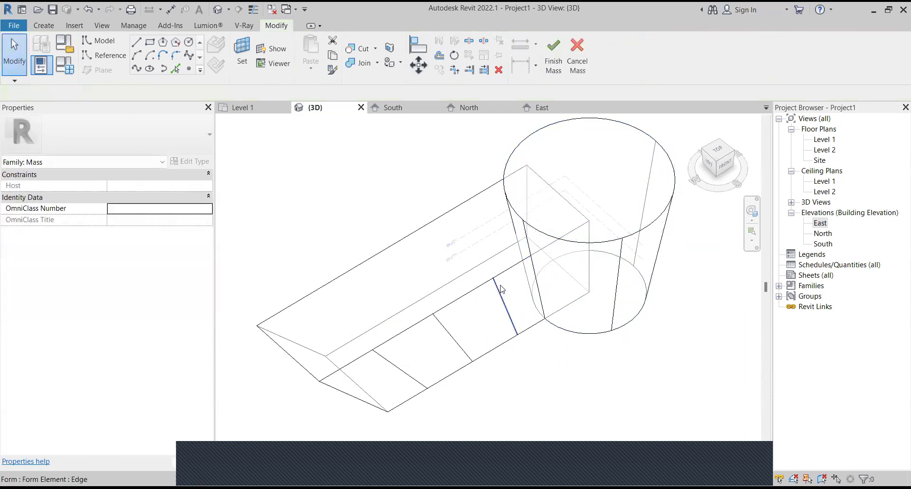
left_click_drag(468, 298, 468, 297)
scroll(446, 322, "up", 2)
scroll(444, 304, "down", 3)
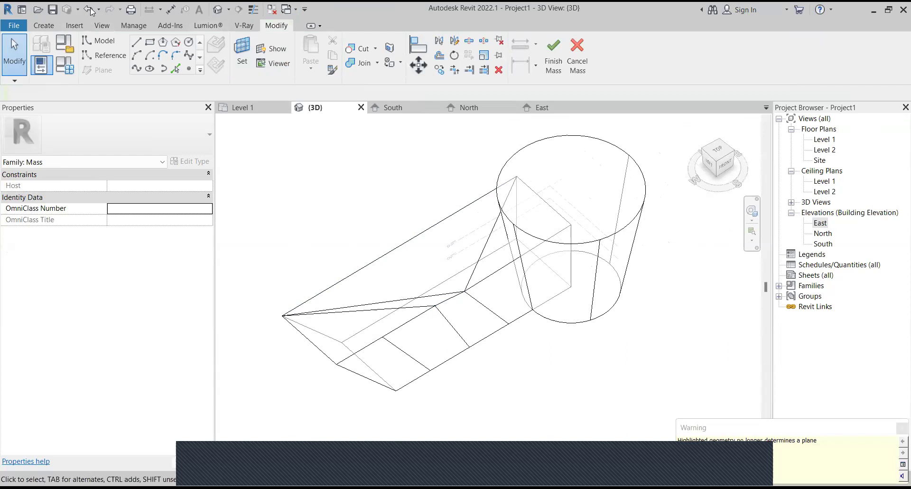
scroll(450, 246, "up", 1)
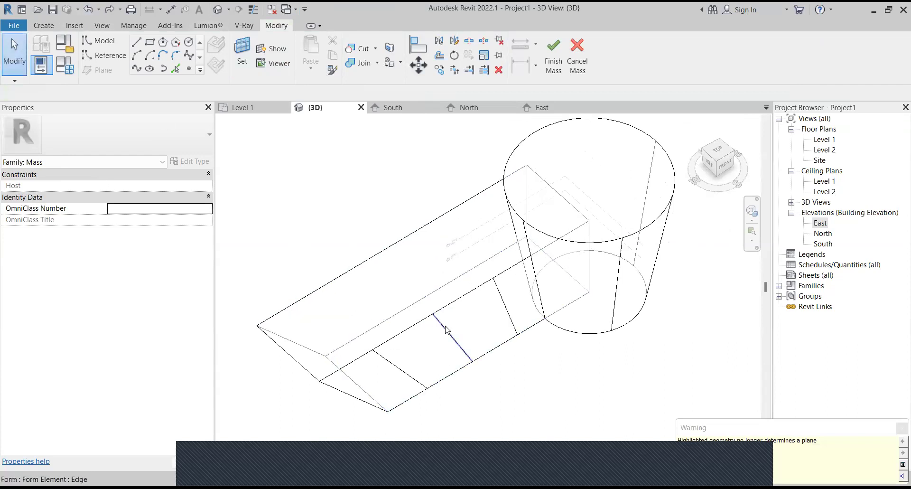
scroll(531, 314, "down", 2)
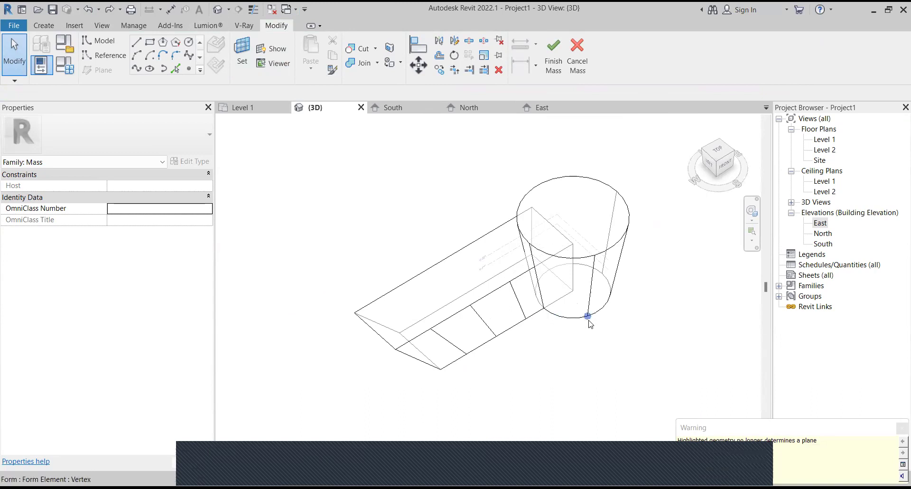
left_click(648, 334)
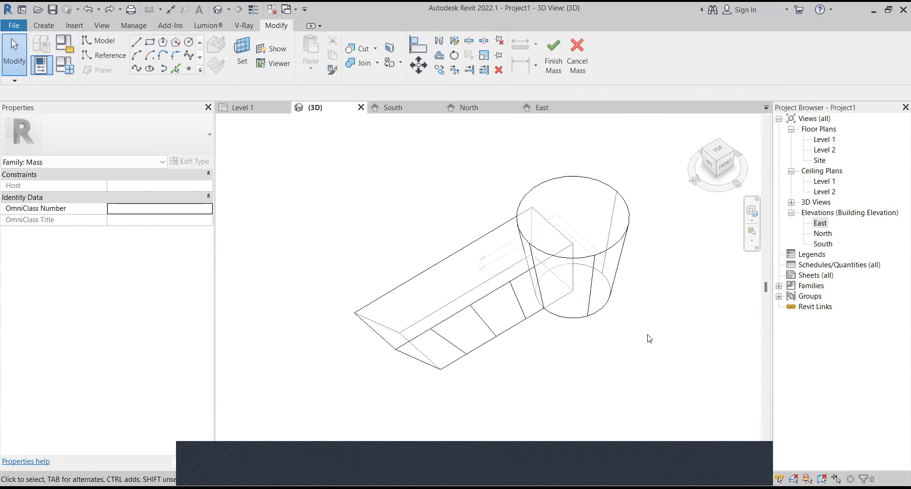
left_click(596, 304)
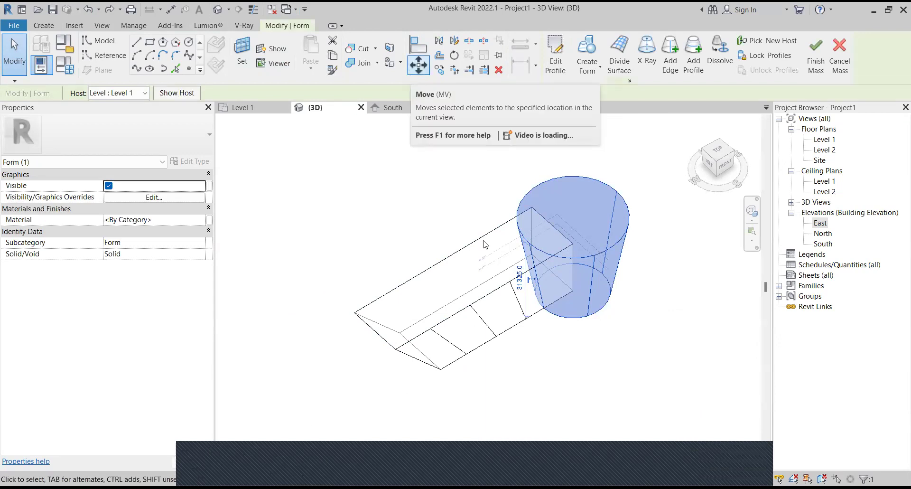
key("Escape")
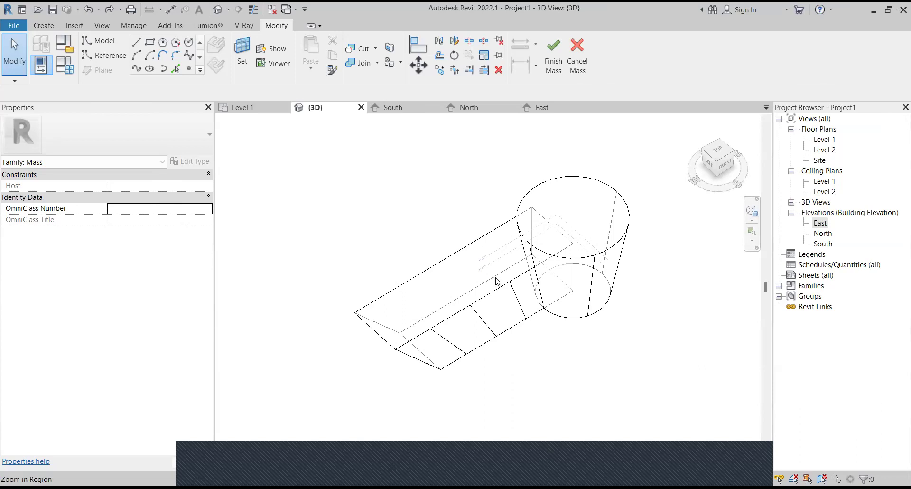
scroll(541, 269, "up", 2)
scroll(541, 269, "up", 1)
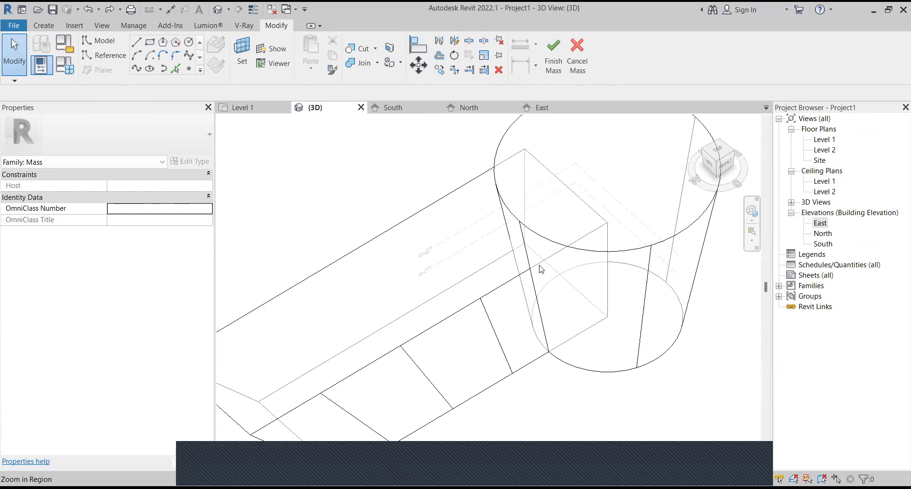
scroll(545, 283, "down", 3)
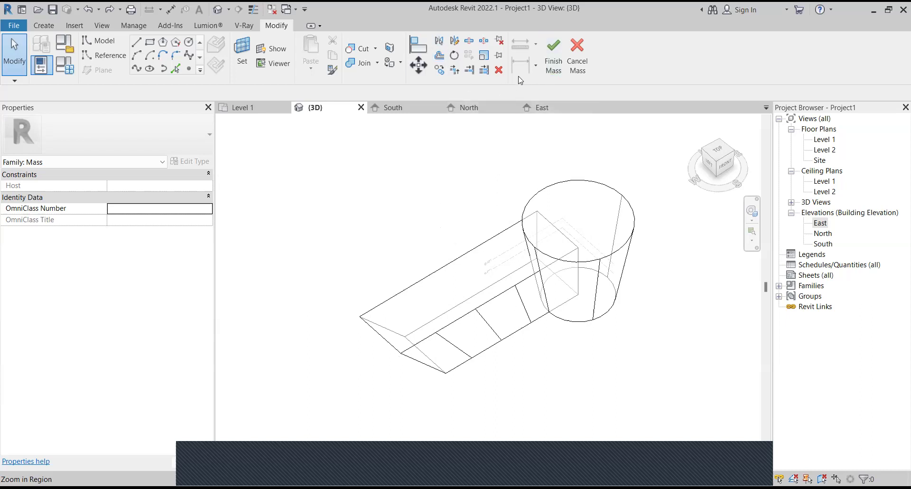
Step: Finish the in-place mass and open the North elevation
left_click(552, 52)
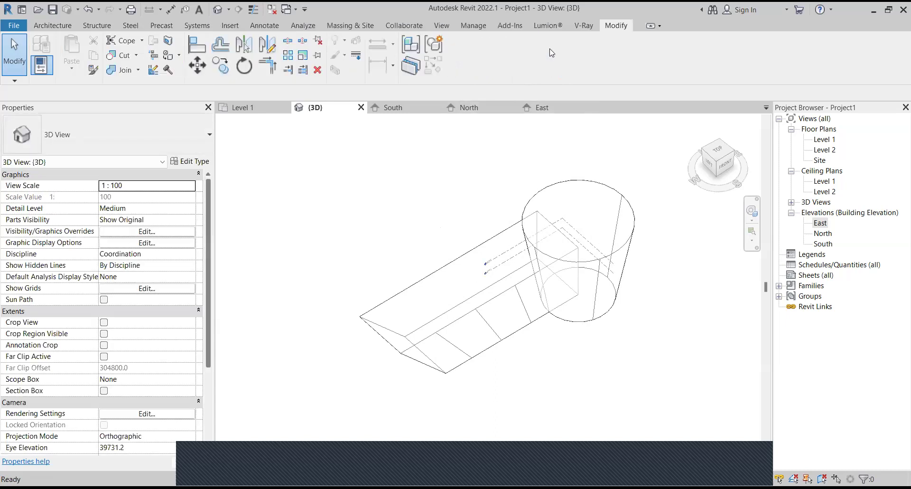
double_click(823, 233)
scroll(605, 280, "down", 5)
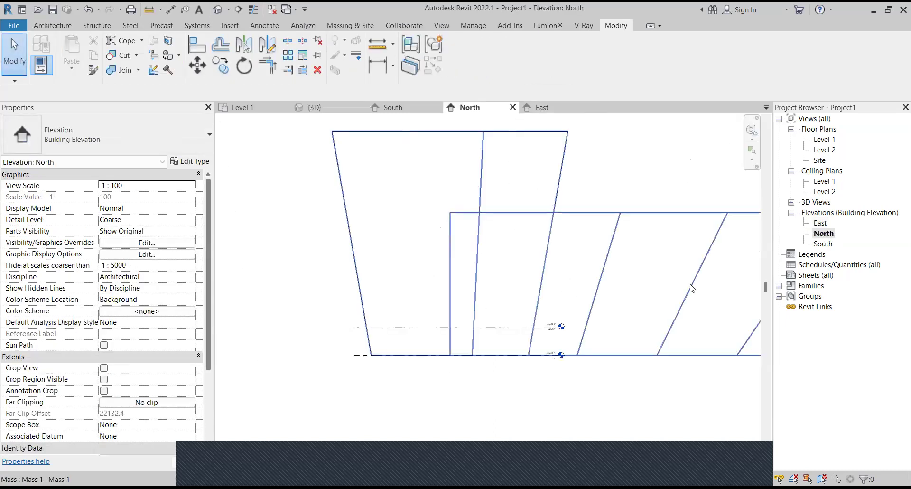
Step: Copy Level 2 straight up seven times at 4000 mm spacing, so that the highest level sits at 32000 mm
scroll(605, 279, "up", 3)
middle_click_drag(361, 316, 251, 326)
middle_click_drag(390, 310, 448, 323)
left_click(448, 323)
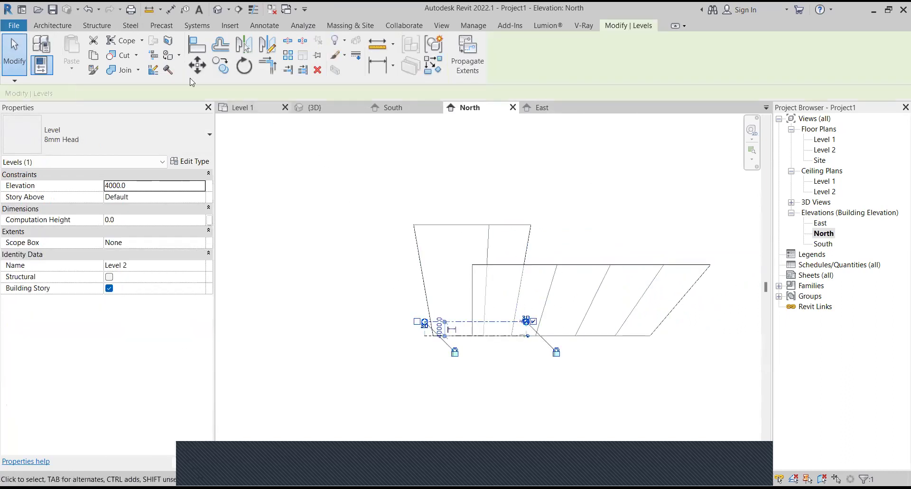
left_click(224, 65)
left_click(424, 335)
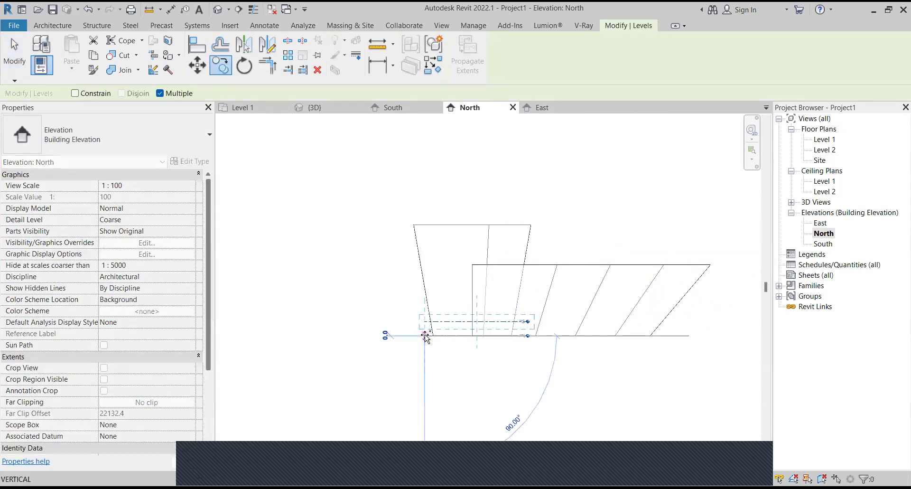
left_click(425, 322)
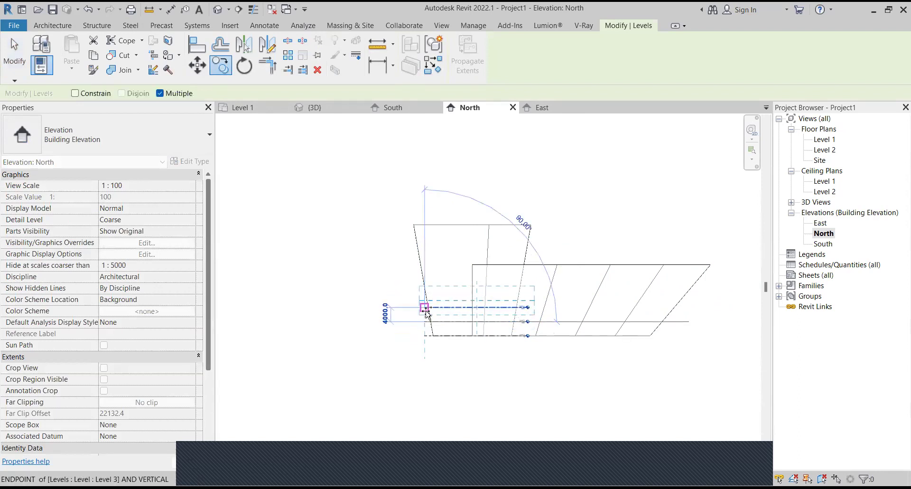
left_click(426, 307)
left_click(425, 293)
left_click(427, 279)
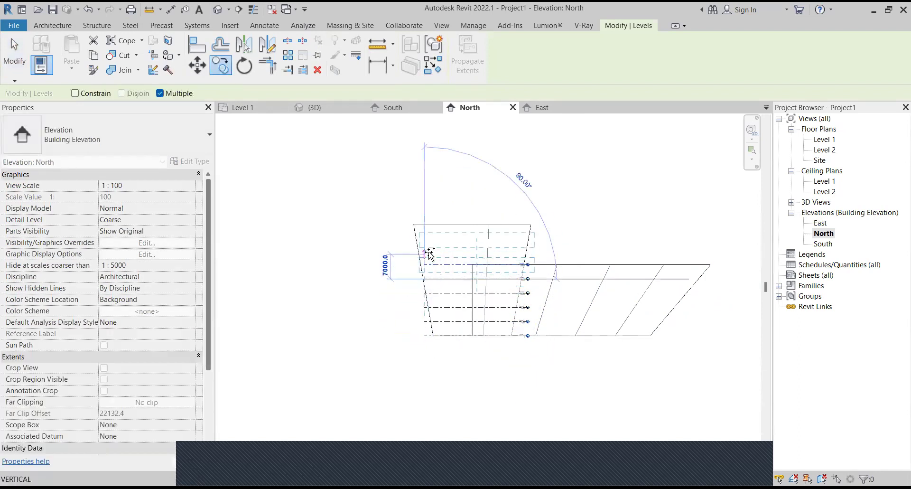
left_click(426, 264)
left_click(427, 251)
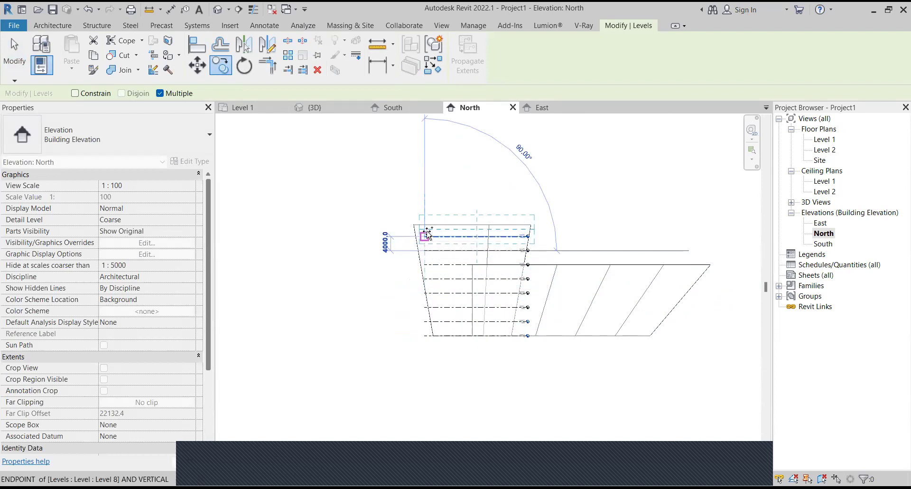
left_click(426, 236)
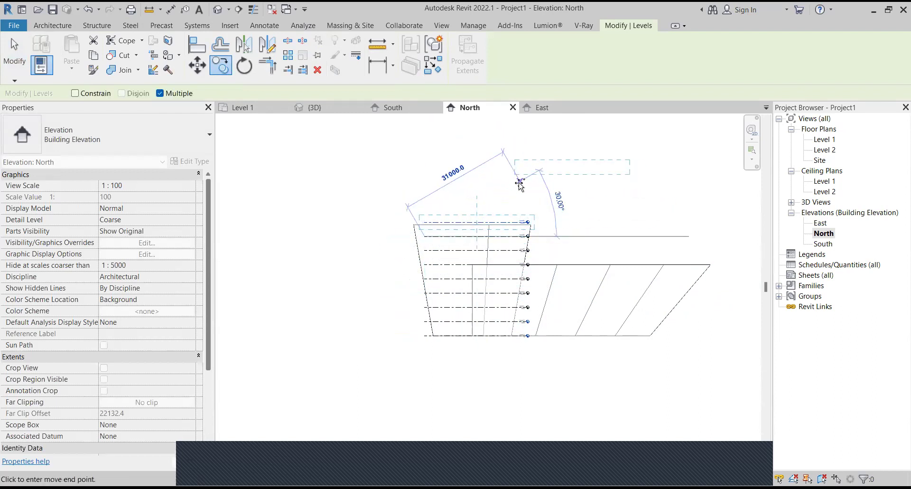
key("Escape")
scroll(641, 225, "down", 2)
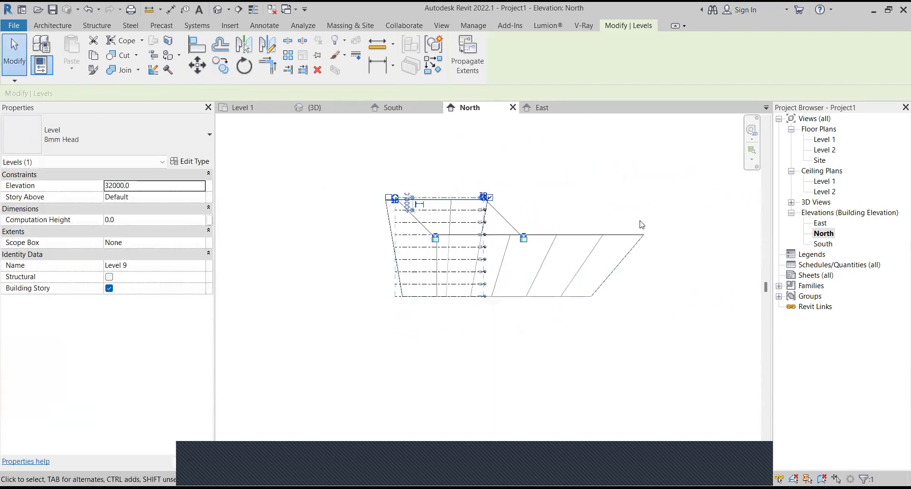
scroll(508, 228, "up", 2)
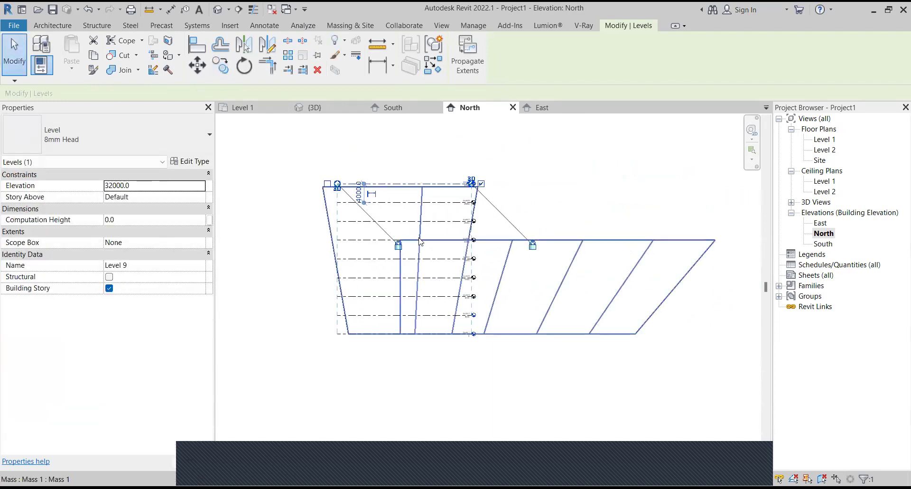
scroll(531, 214, "down", 3)
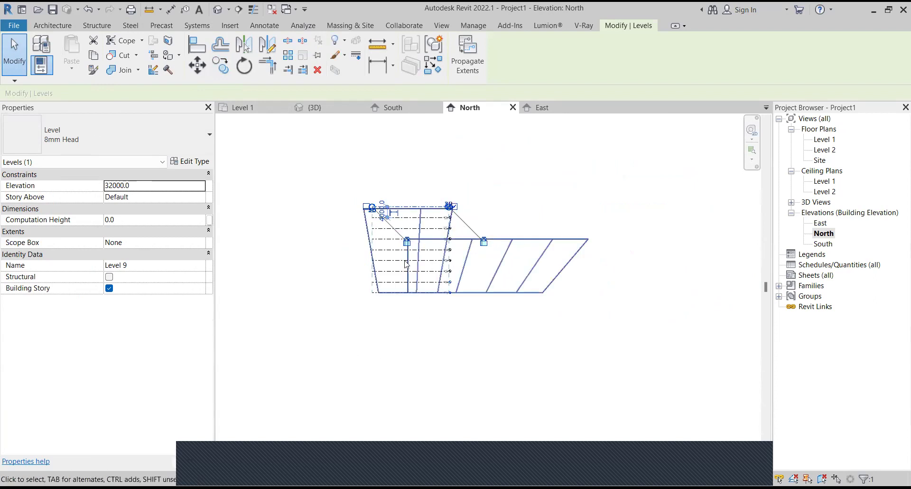
scroll(413, 261, "up", 1)
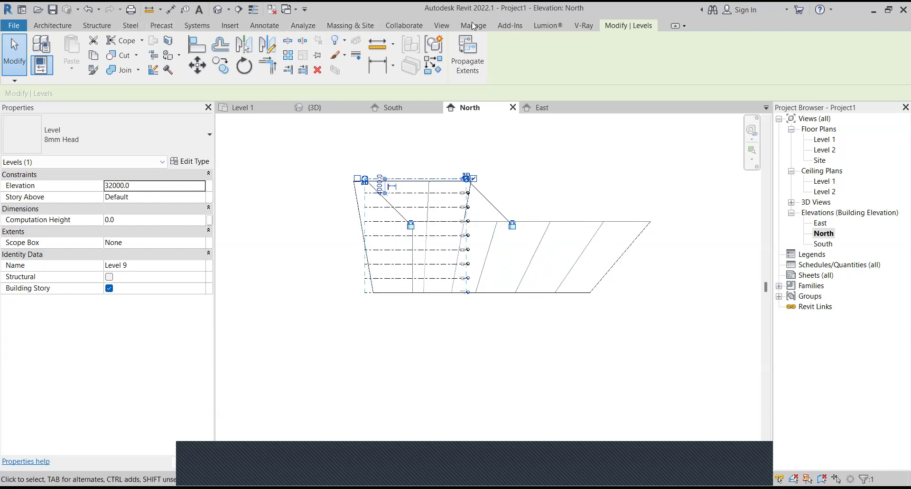
left_click(344, 25)
left_click(261, 56)
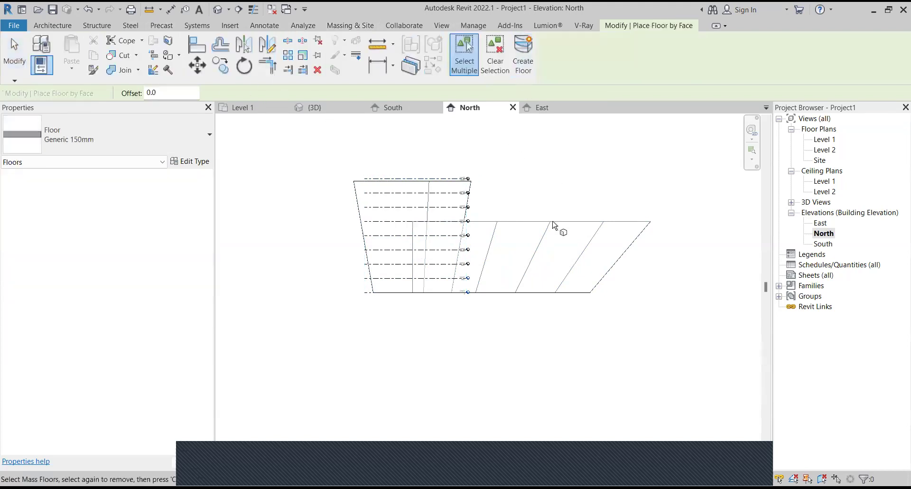
Step: Open the 3D view and create mass floors in the mass for Level 1 through Level 9
left_click(315, 107)
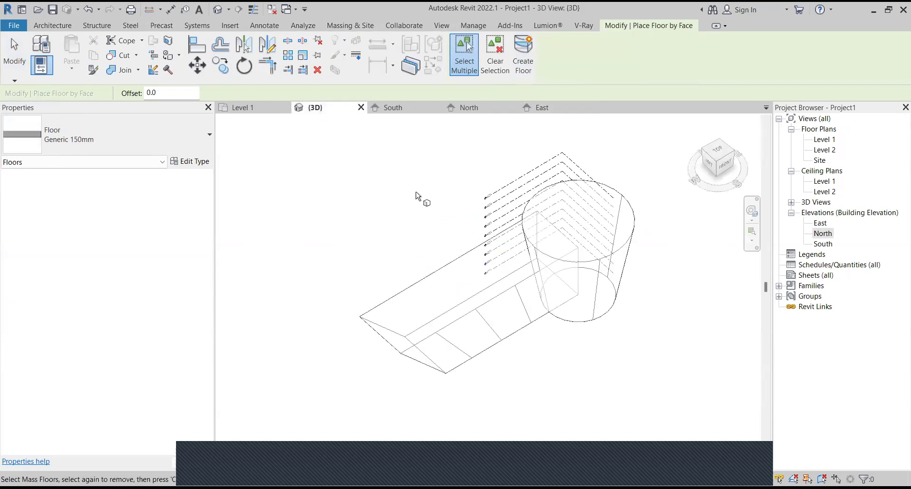
key("Escape")
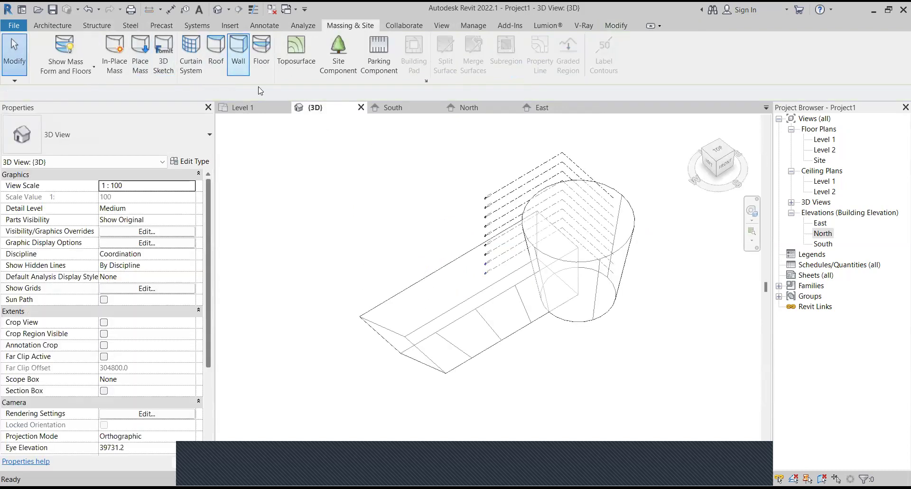
left_click(477, 317)
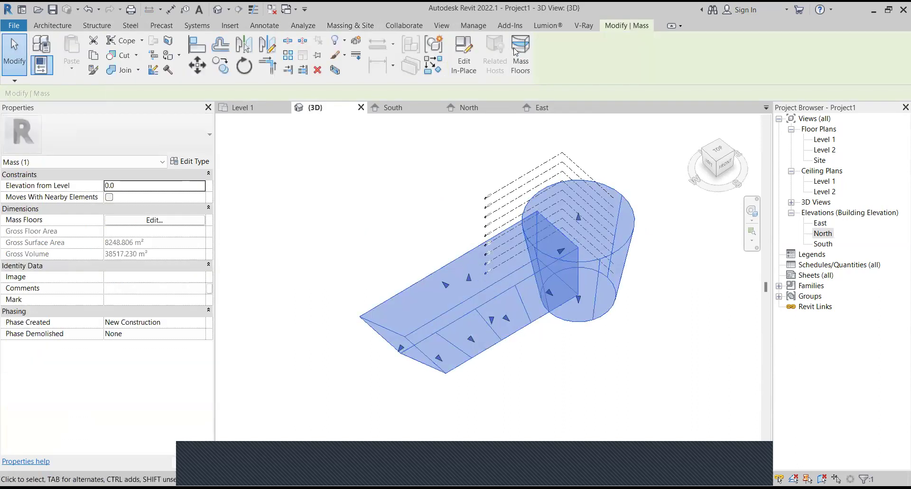
left_click(520, 62)
left_click(420, 148)
left_click(420, 157)
left_click(419, 167)
left_click(419, 176)
left_click(419, 195)
left_click(420, 205)
left_click(419, 214)
left_click(419, 223)
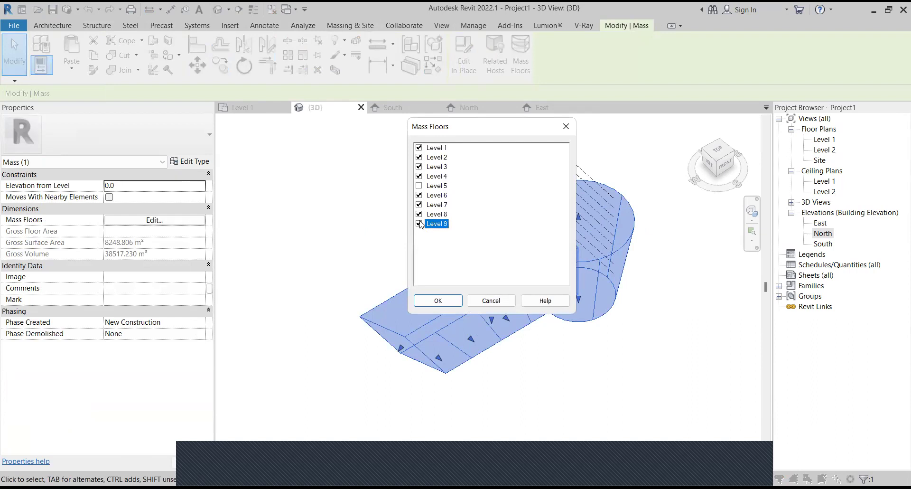
left_click(419, 185)
left_click(423, 302)
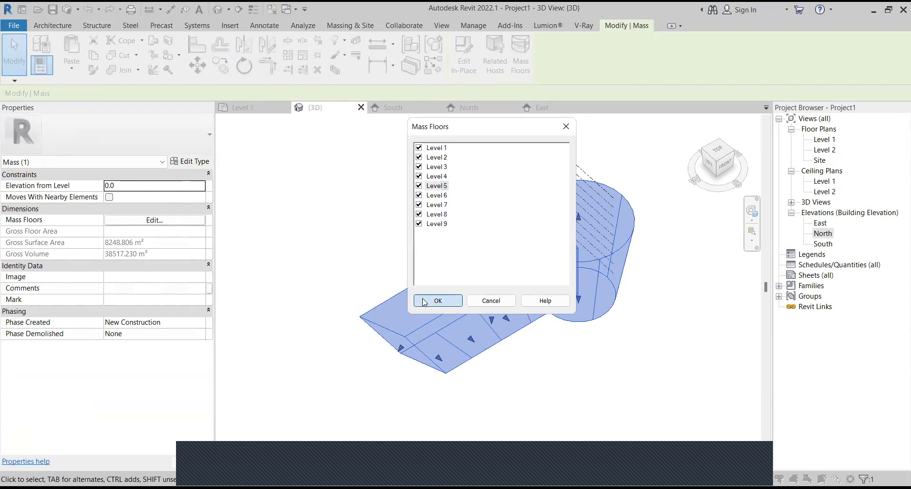
key("Escape")
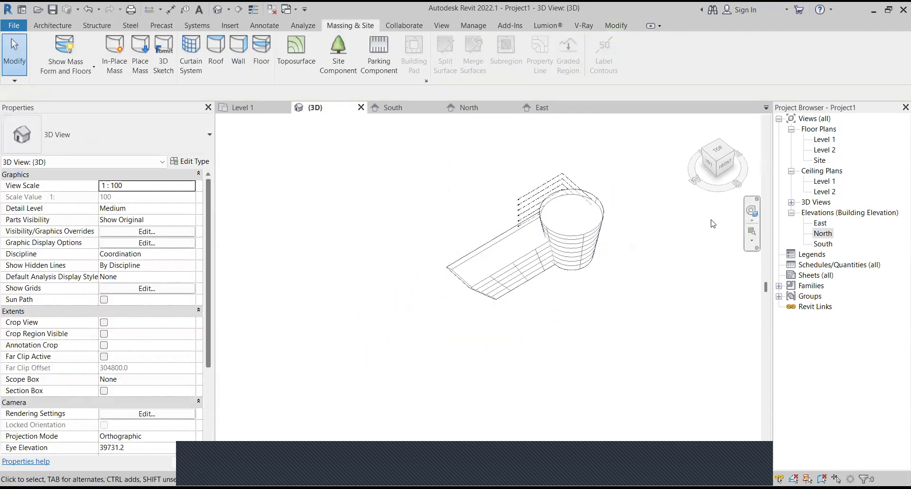
Step: Orbit the 3D view towards the front and examine the mass floors, selecting the one at Level 2
left_click(751, 220)
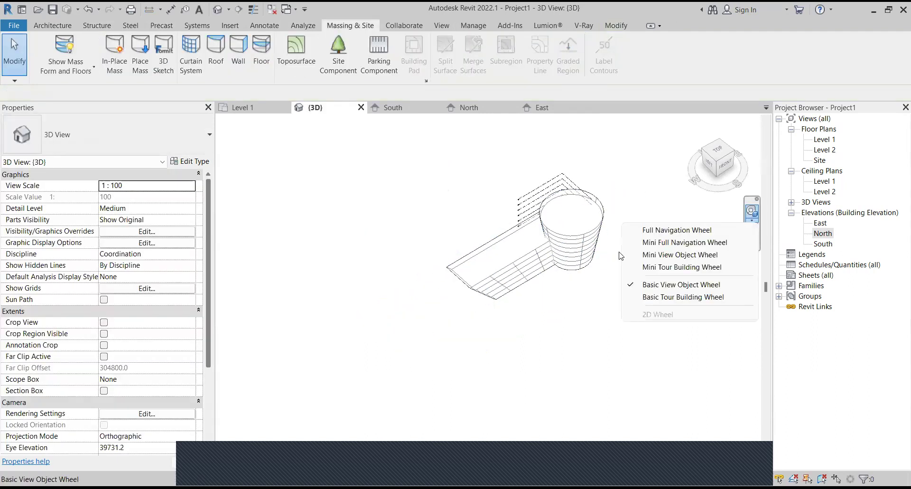
left_click(659, 173)
left_click(747, 216)
left_click_drag(662, 232, 596, 230)
scroll(599, 285, "up", 5)
scroll(599, 287, "down", 3)
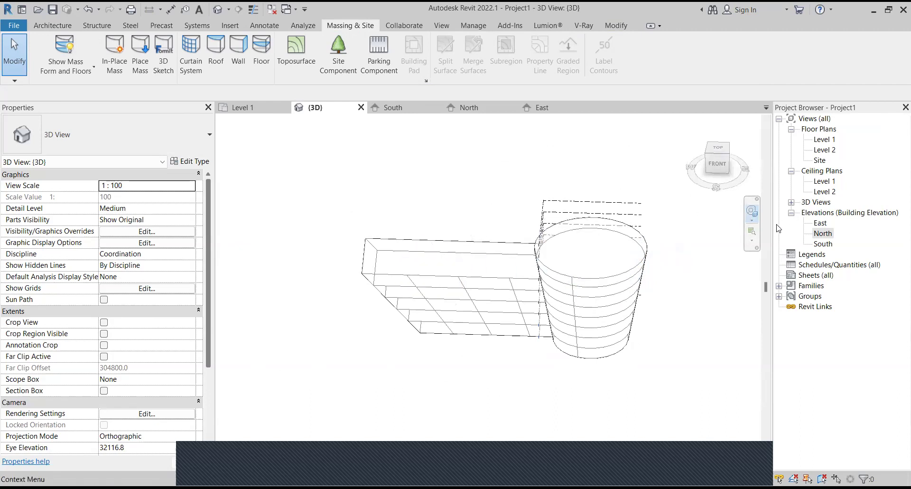
key("Escape")
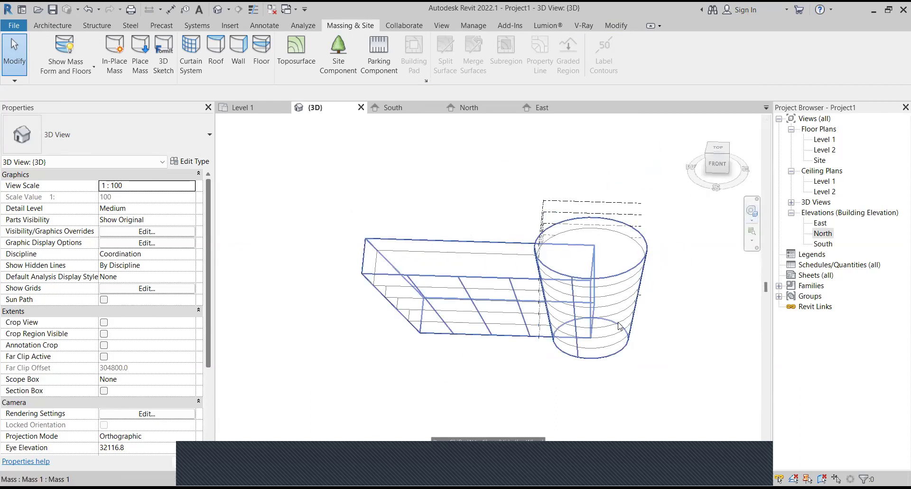
scroll(619, 326, "up", 3)
left_click(610, 374)
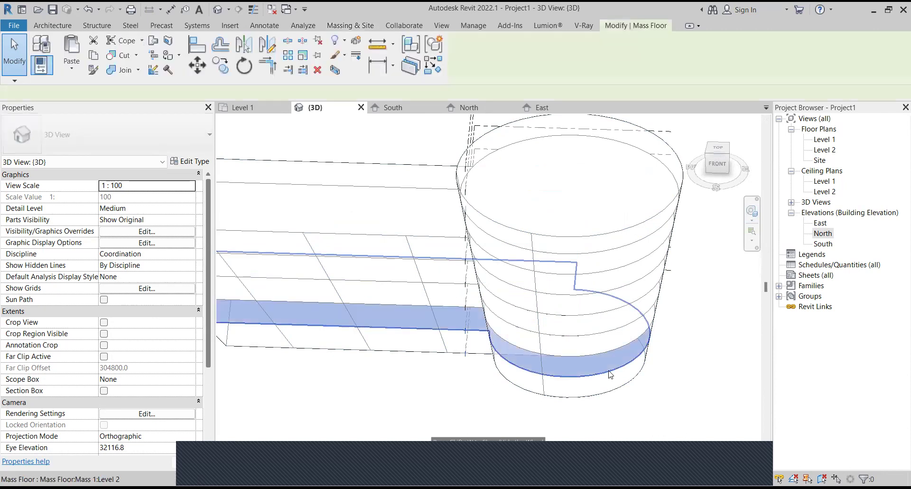
scroll(610, 374, "down", 3)
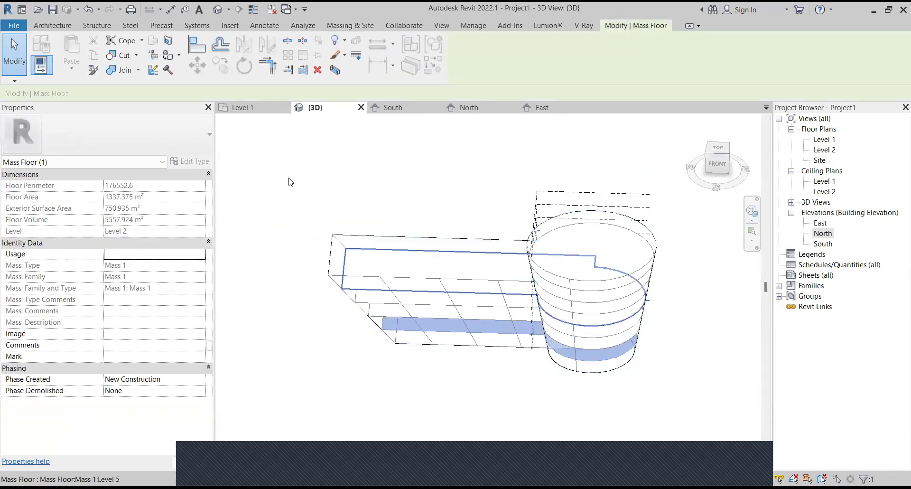
Step: Create Generic 150mm floors by face on the Level 2 and Level 3 mass floors with zero offset
left_click(52, 26)
key("Escape")
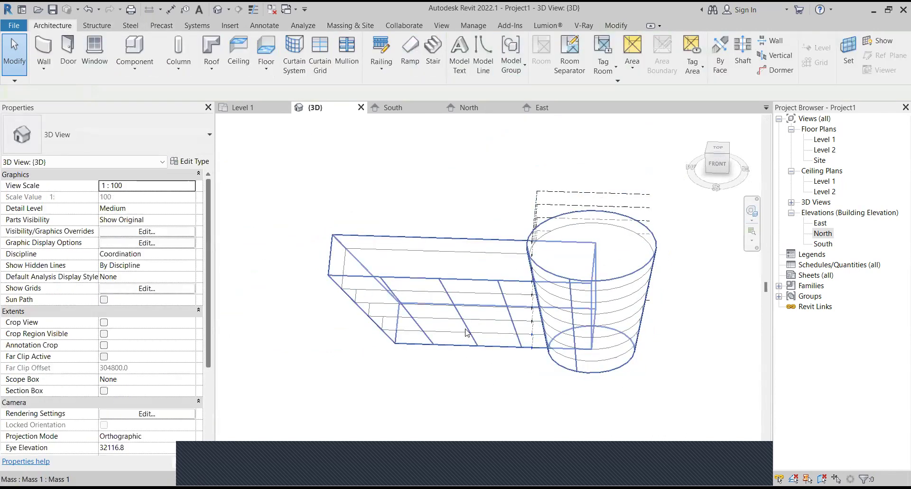
left_click(461, 333)
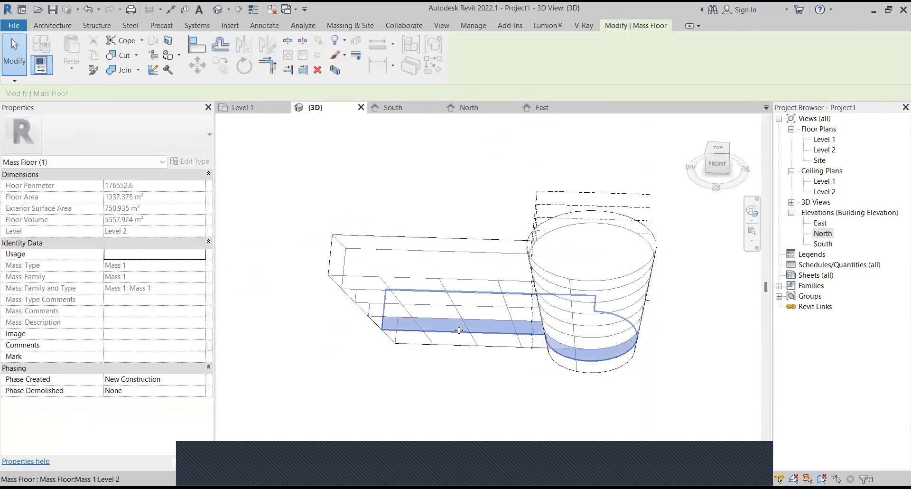
left_click(354, 25)
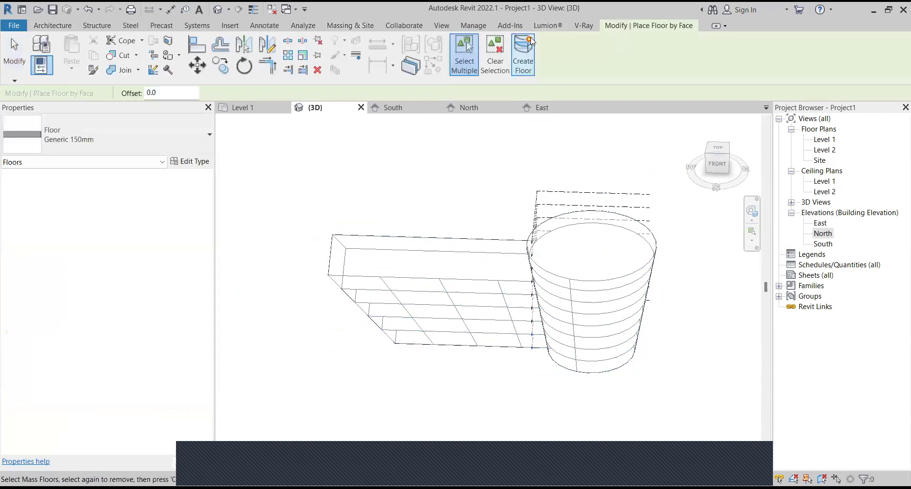
left_click(463, 335)
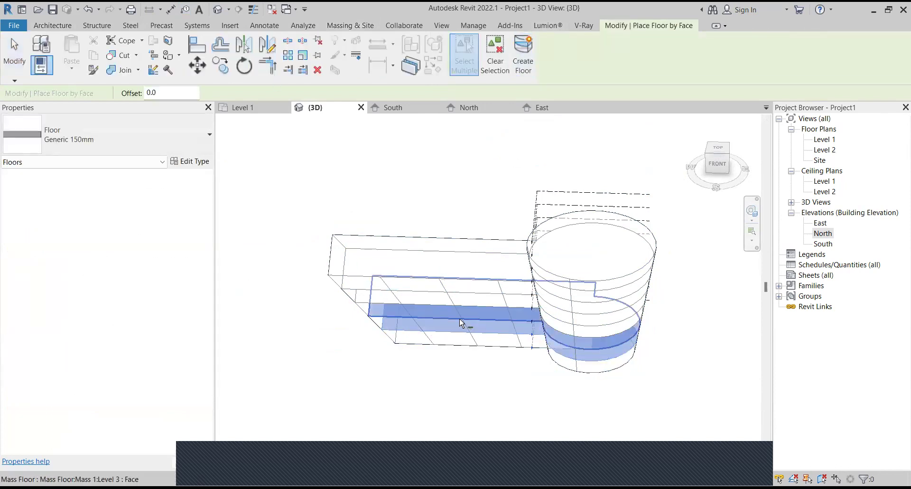
scroll(474, 342, "up", 3)
left_click(477, 344)
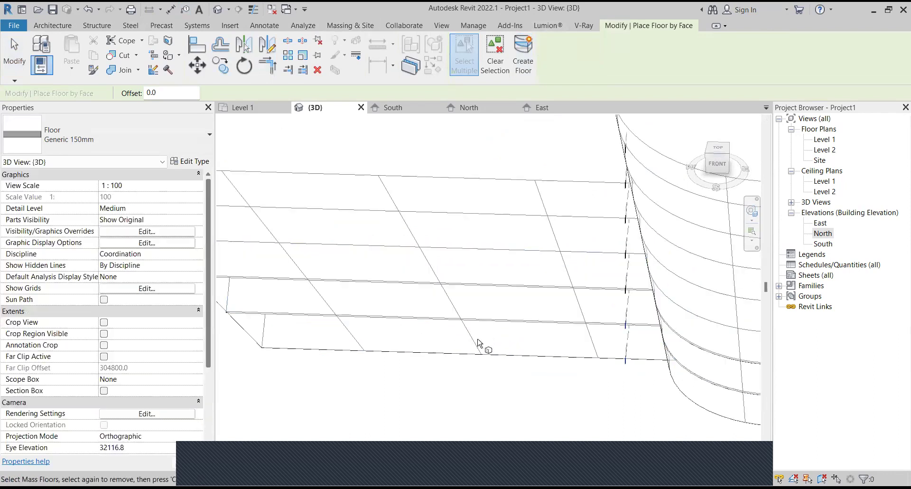
scroll(477, 308, "down", 4)
left_click(466, 277)
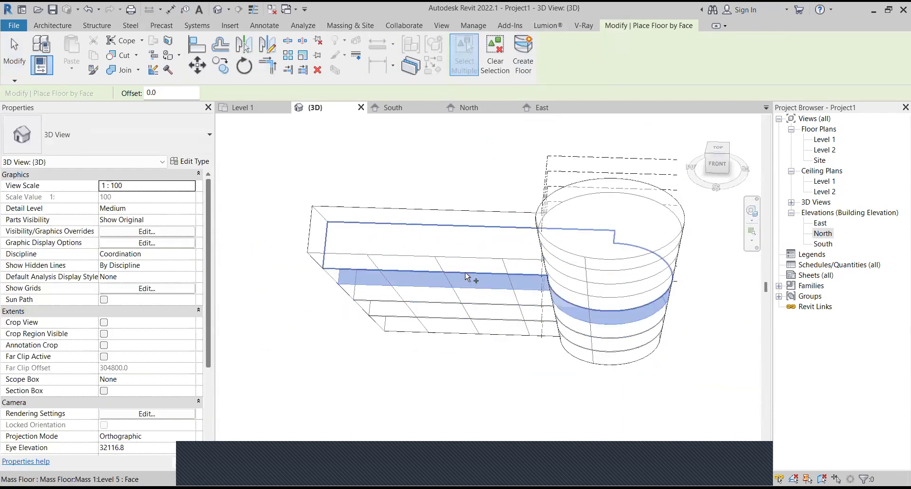
key("Escape")
key("Escape")
left_click(347, 277)
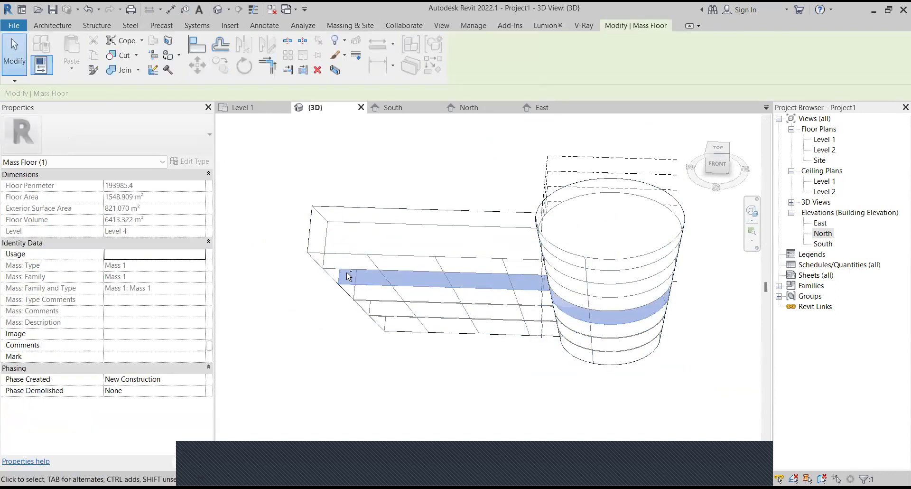
left_click(342, 247, "ctrl")
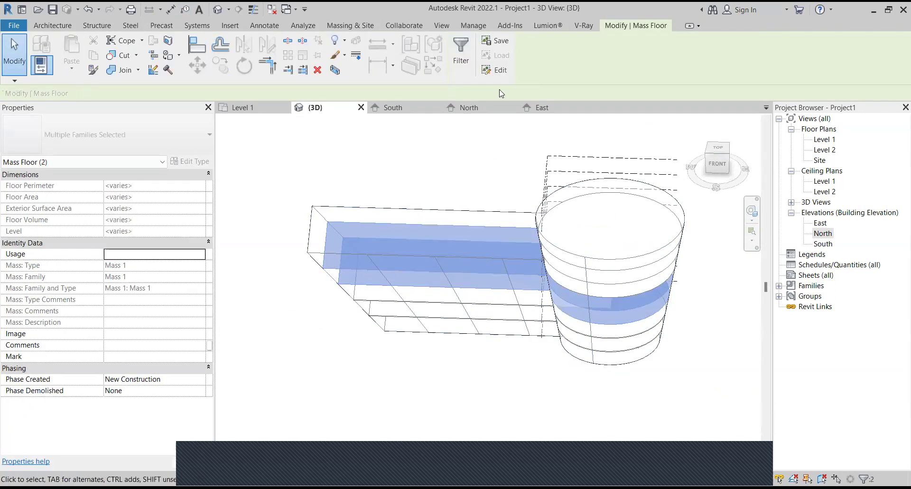
key("Escape")
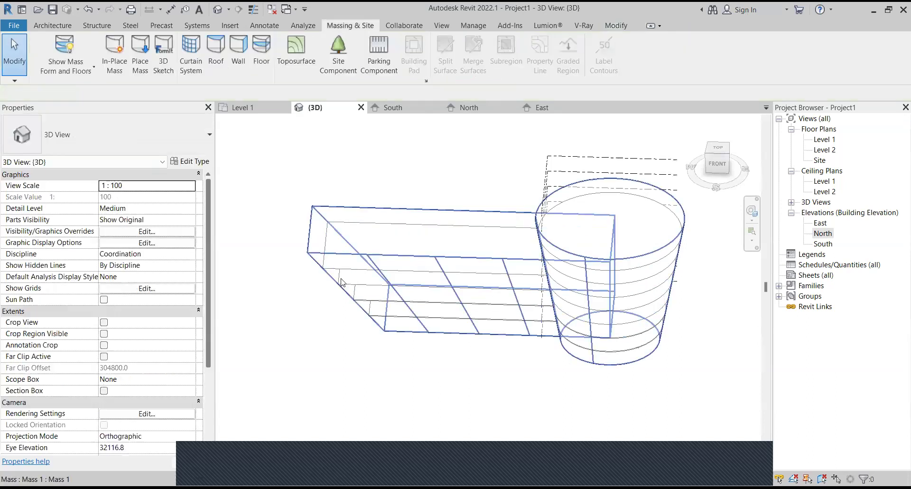
Step: Create Generic 150mm floors by face on the mass floors from Level 4 through Level 8
left_click(346, 285)
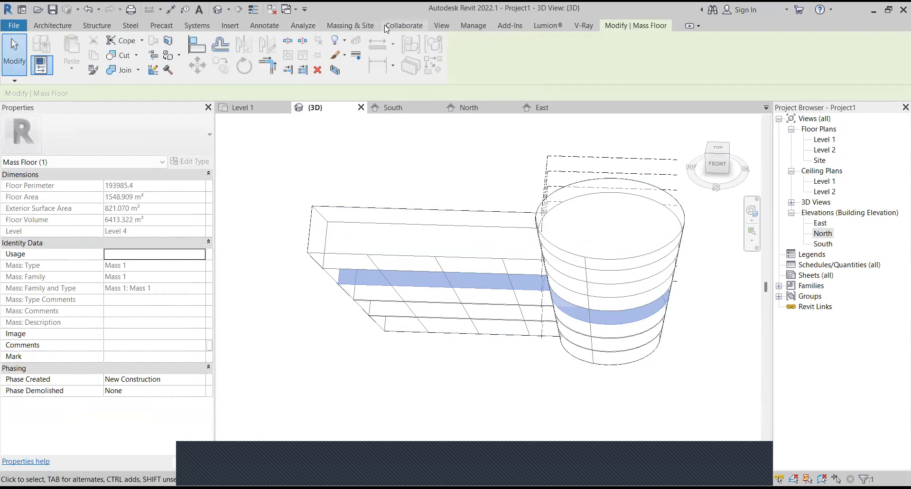
left_click(370, 30)
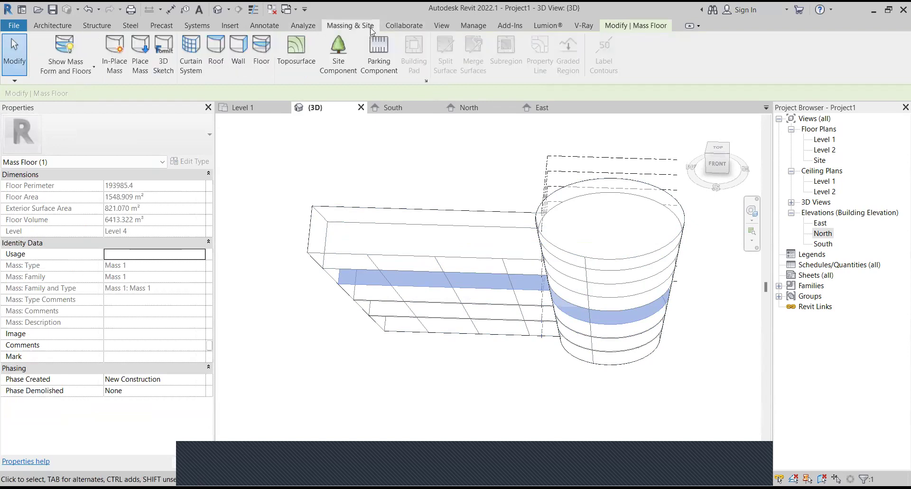
left_click(266, 61)
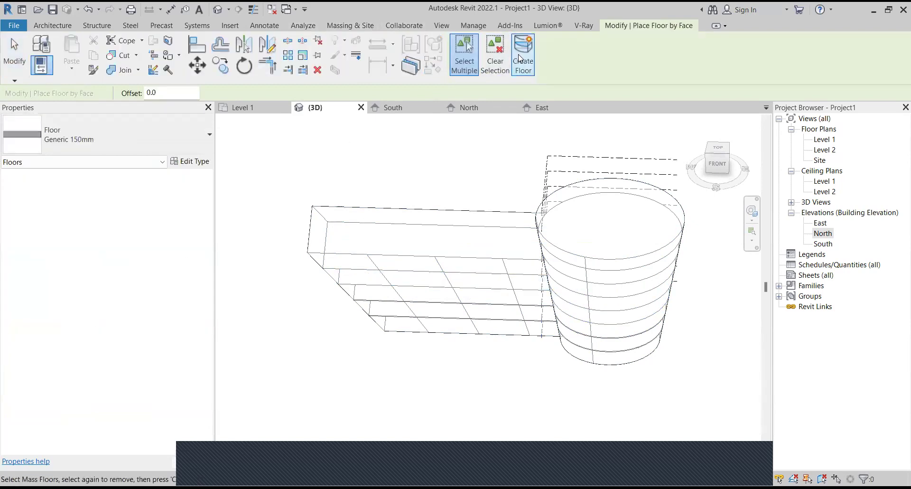
left_click(493, 280)
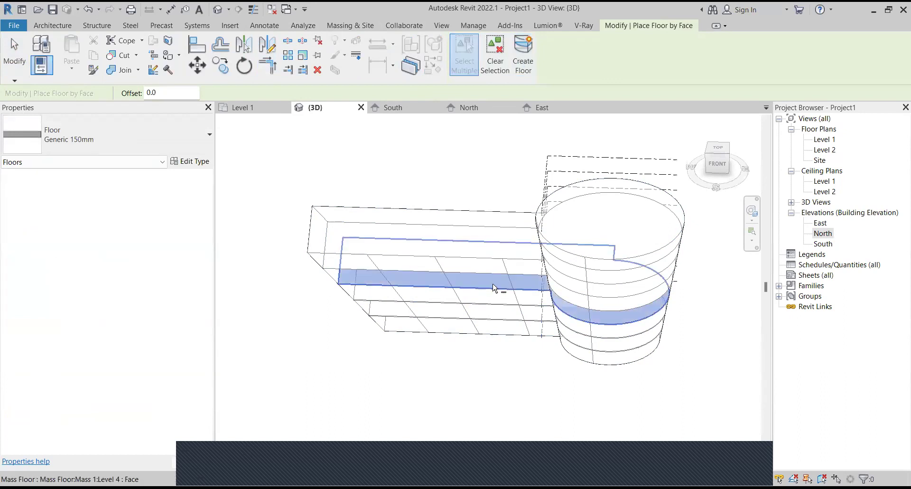
left_click(489, 275)
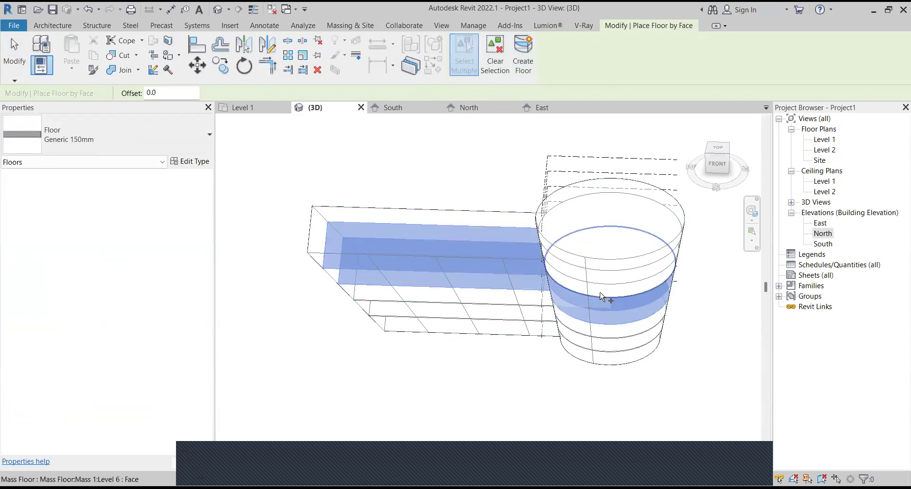
scroll(476, 263, "up", 3)
scroll(678, 226, "down", 3)
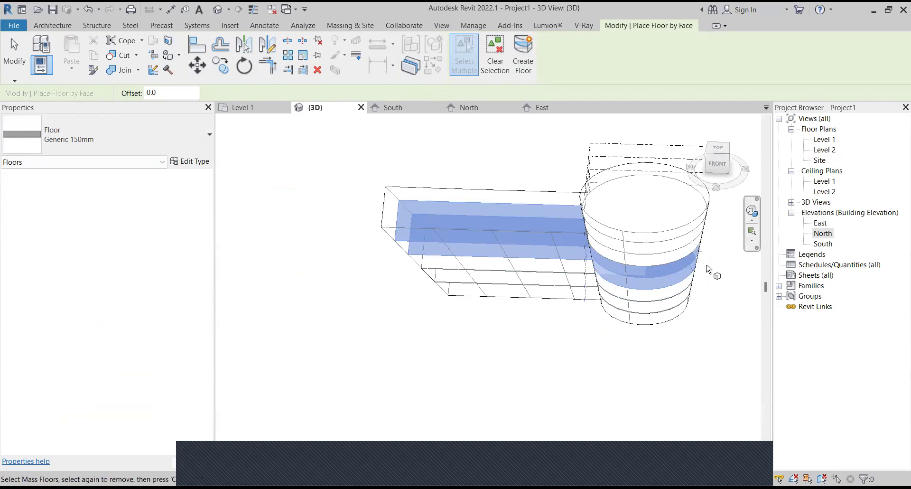
scroll(702, 265, "up", 3)
left_click(647, 257)
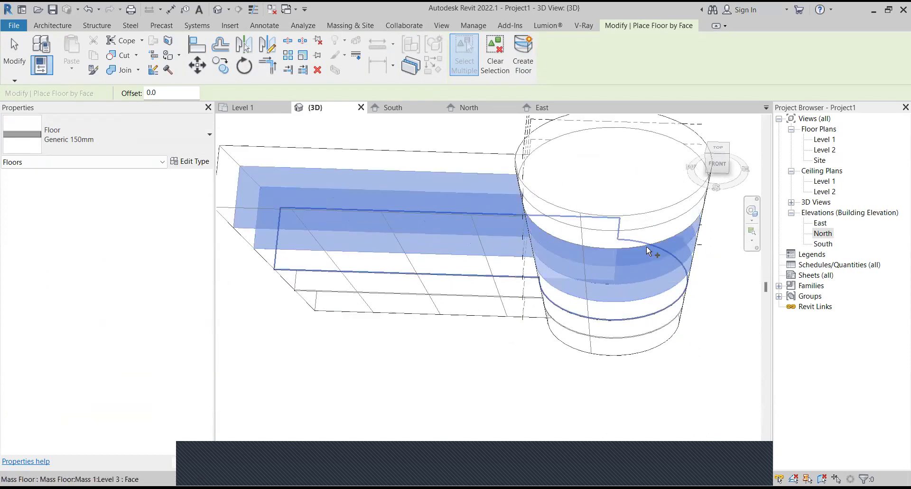
left_click(637, 232)
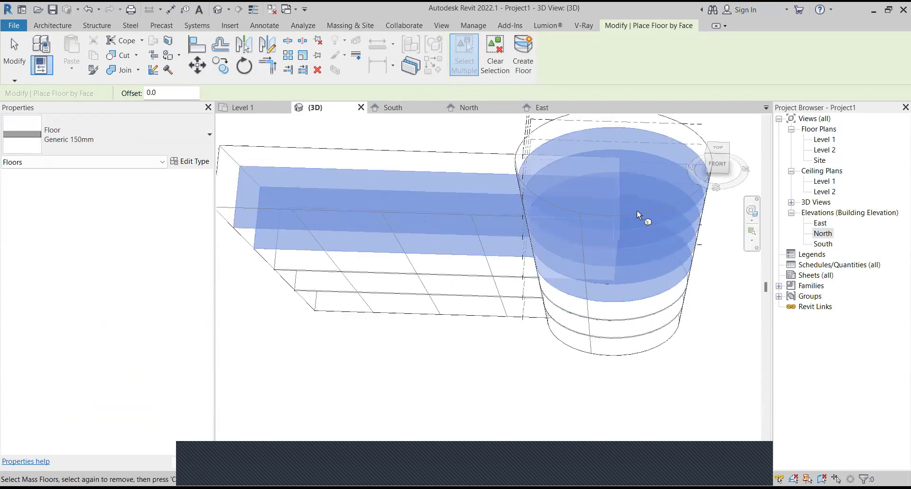
scroll(550, 224, "down", 3)
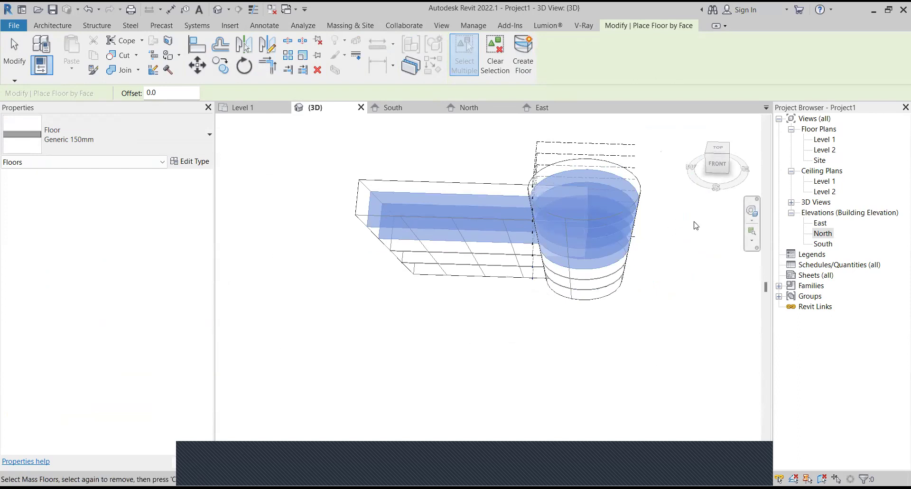
key("Escape")
scroll(550, 249, "up", 2)
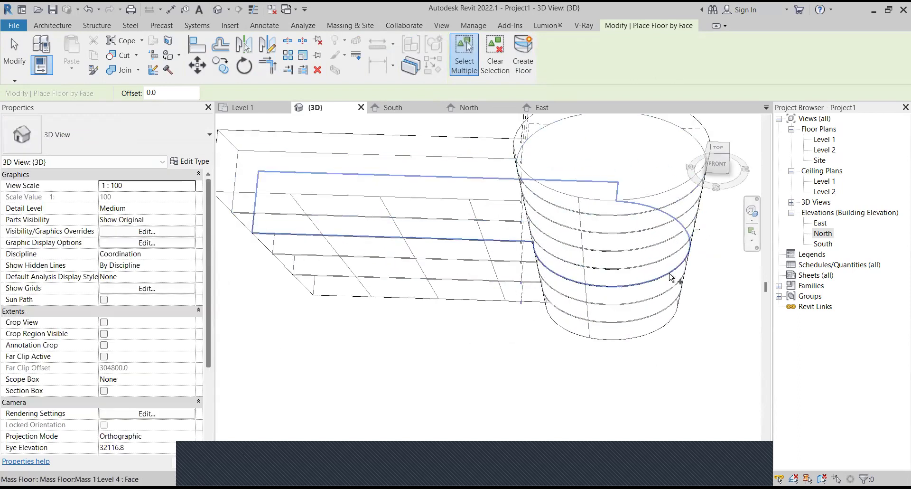
scroll(635, 197, "down", 1)
scroll(437, 222, "up", 1)
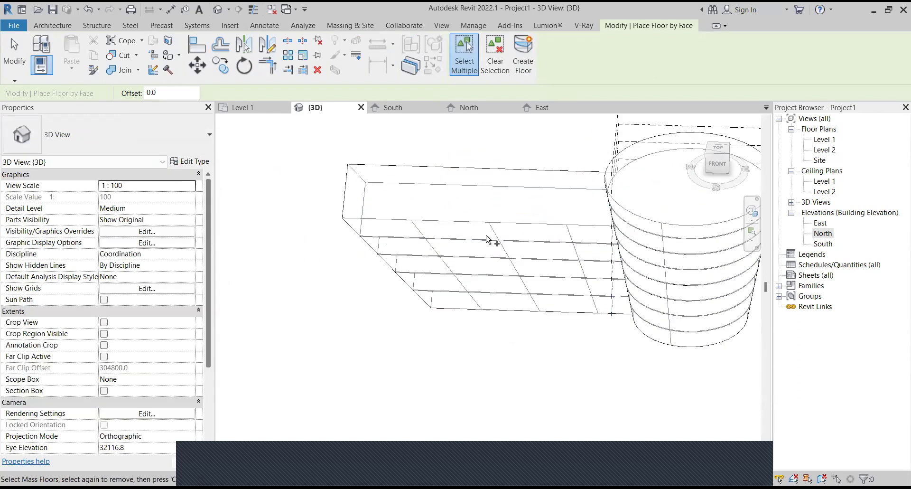
scroll(489, 241, "down", 2)
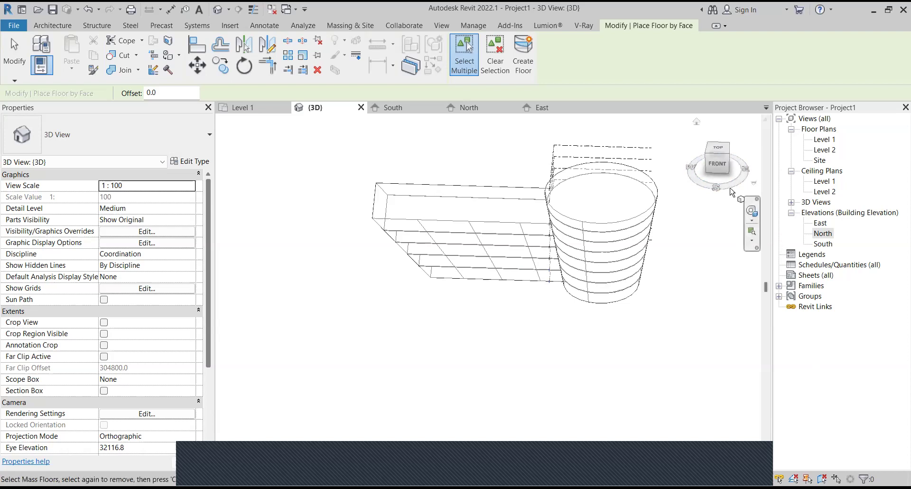
Step: Orbit the 3D view to examine the floors created in the mass, and end the floor-by-face command
left_click(752, 211)
left_click_drag(615, 324, 655, 228)
scroll(658, 210, "up", 3)
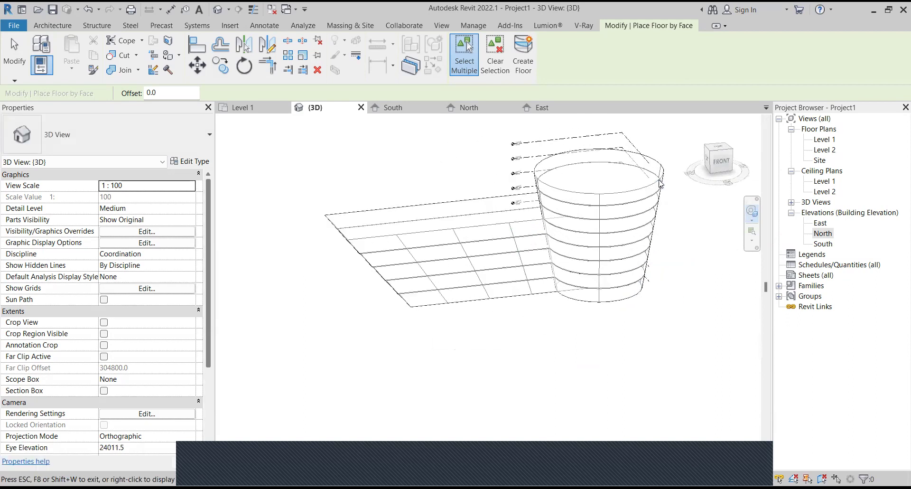
scroll(564, 269, "down", 1)
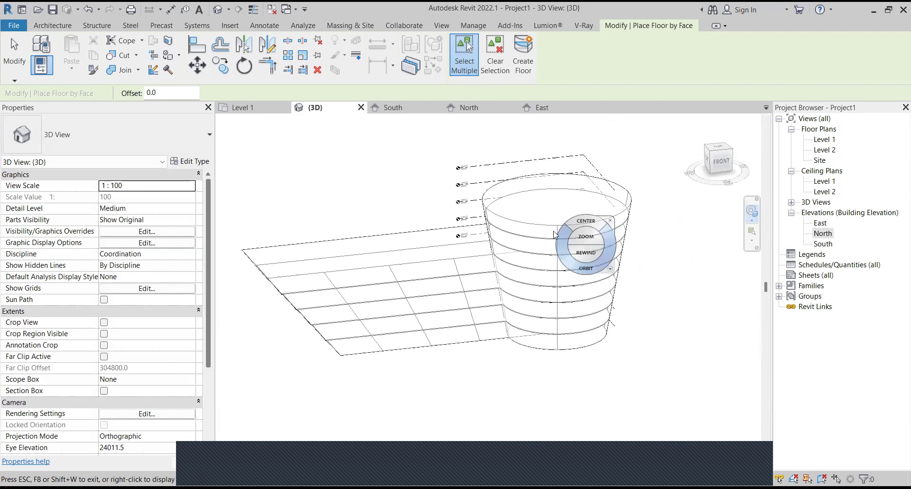
key("Escape")
key("Escape")
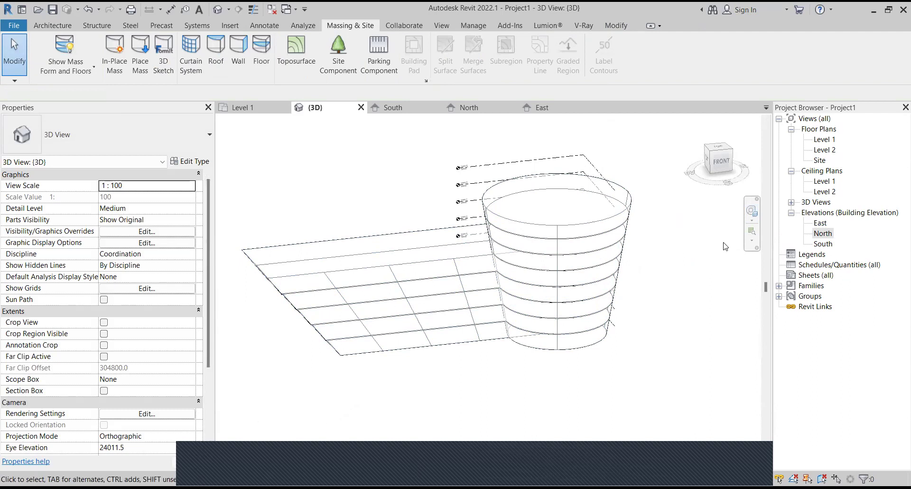
scroll(570, 287, "down", 2)
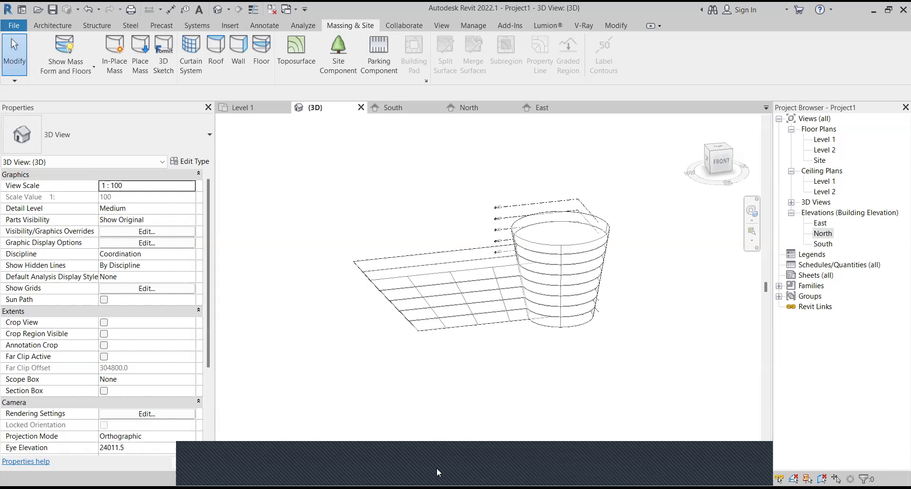
Step: Open the North elevation and examine the Generic 150mm floors against the levels and the mass outline
double_click(830, 237)
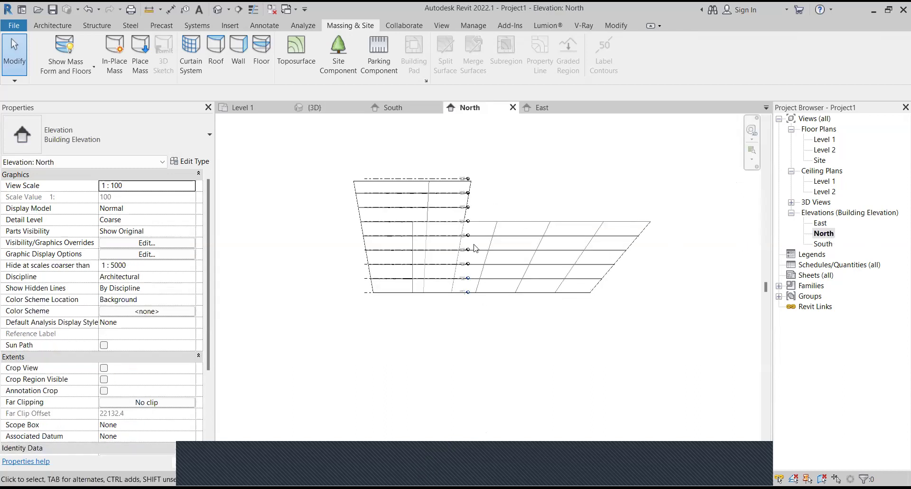
scroll(353, 320, "up", 1)
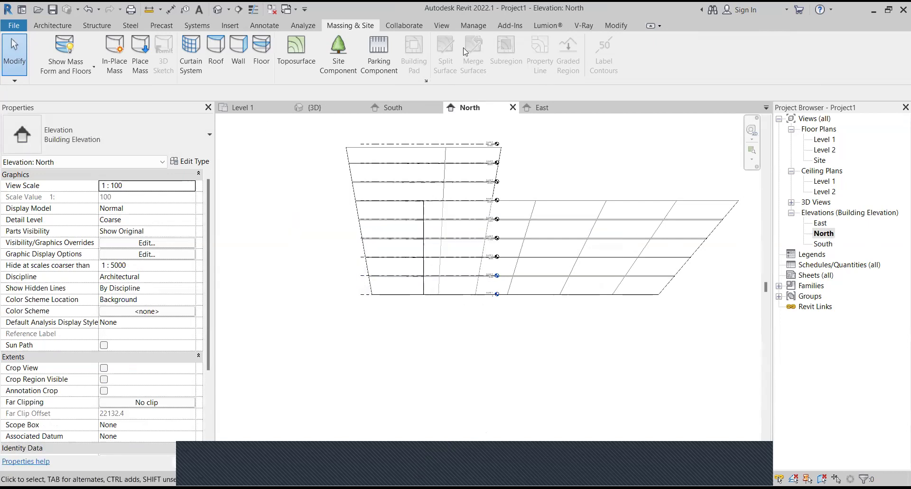
left_click(56, 25)
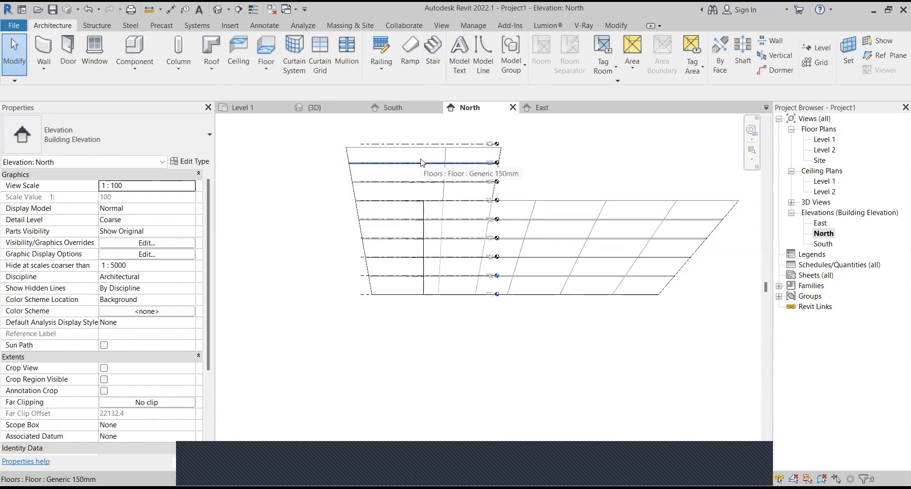
scroll(377, 180, "up", 3)
scroll(363, 219, "down", 3)
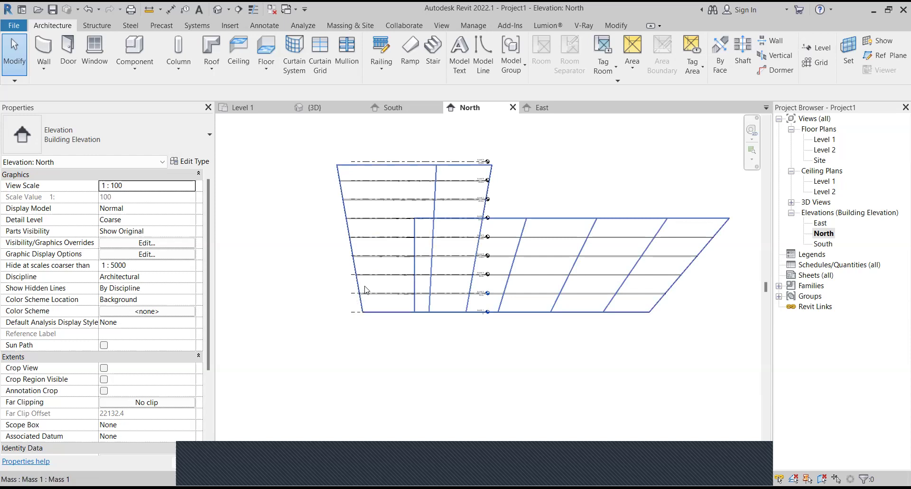
scroll(496, 237, "down", 3)
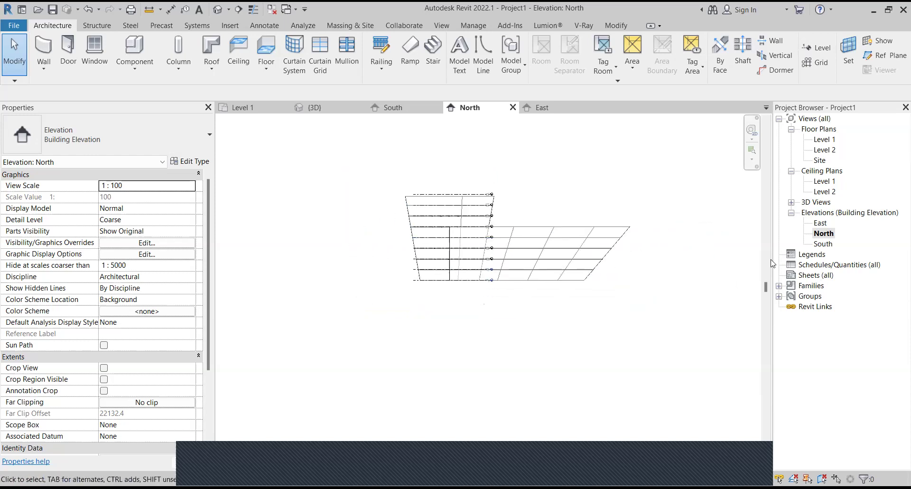
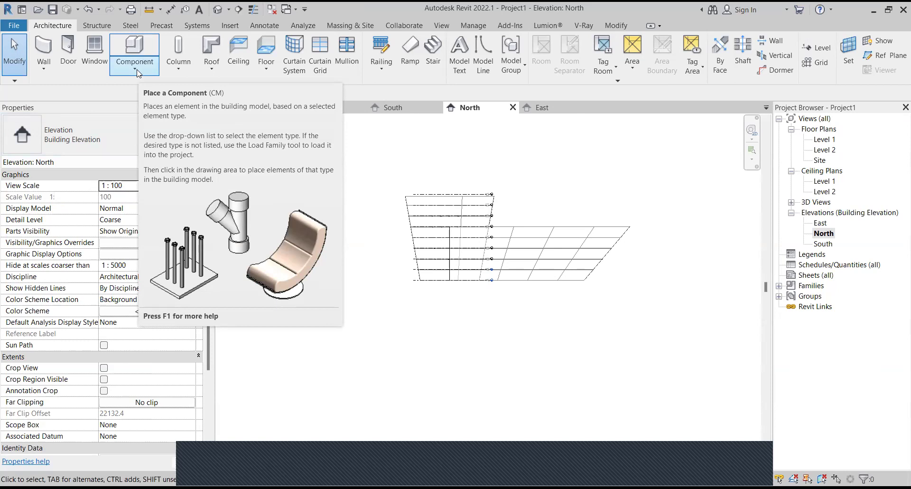
Step: Start a new family and open the English folder of family templates
left_click(18, 27)
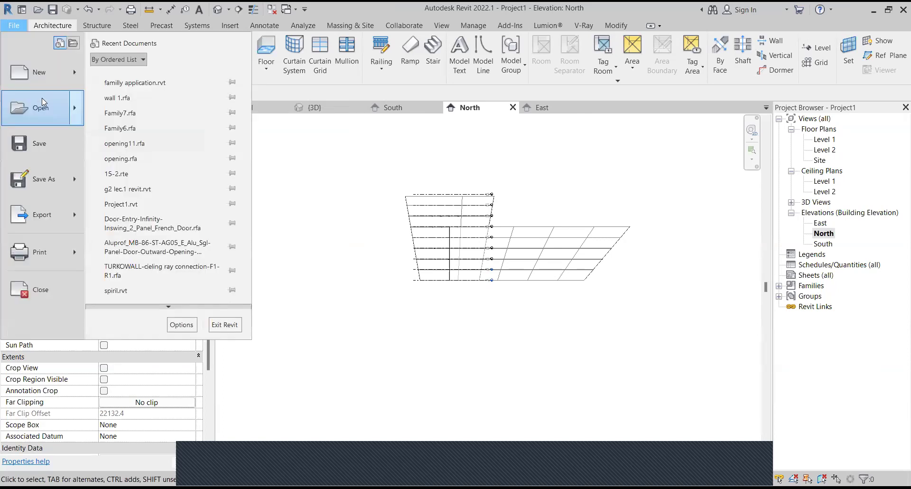
left_click(85, 117)
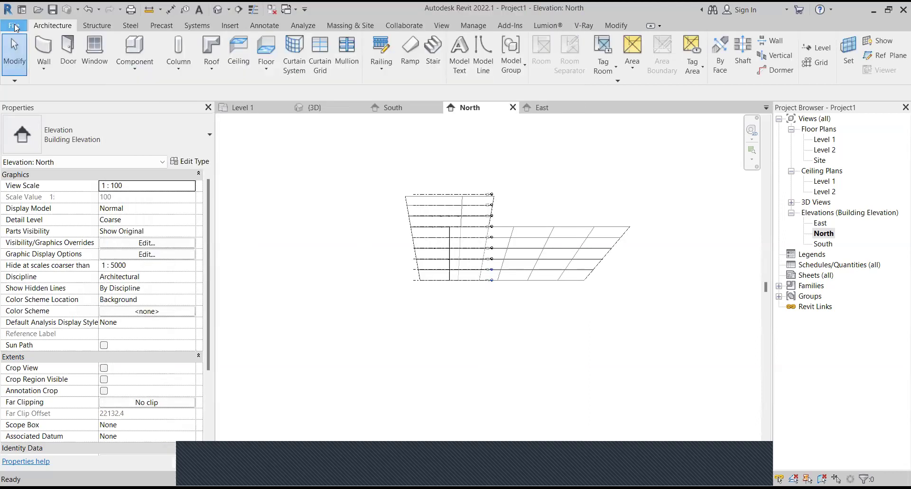
left_click(15, 26)
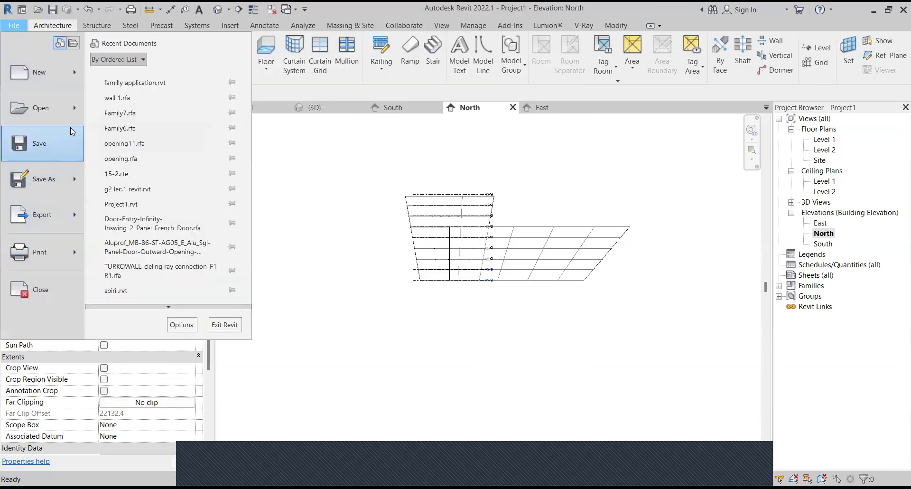
mouse_move(75, 75)
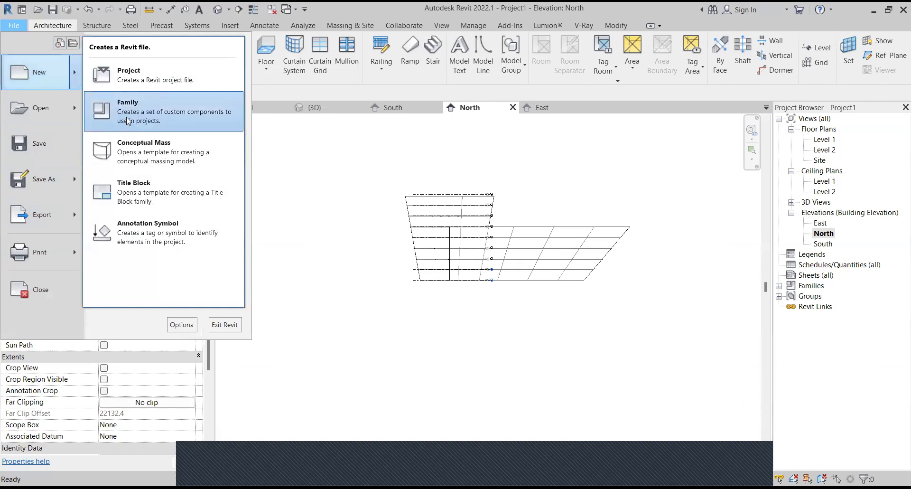
left_click(180, 111)
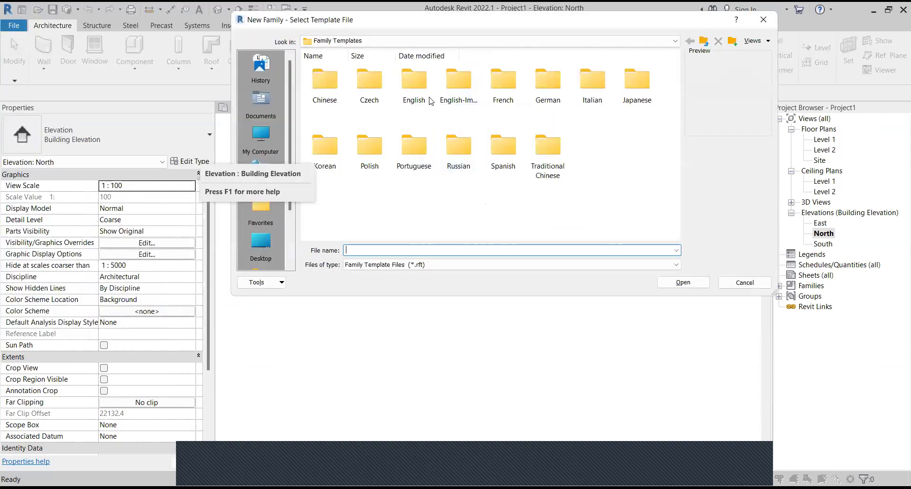
double_click(414, 81)
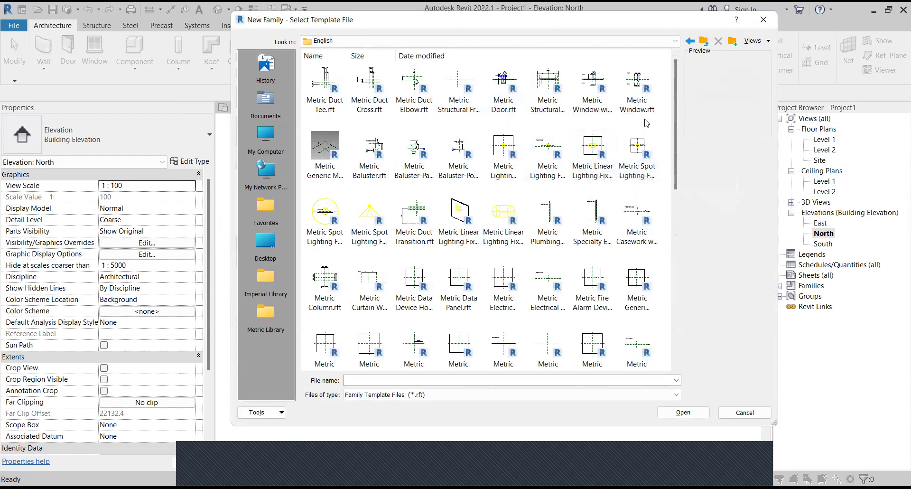
Step: Browse the English templates and preview the Metric Generic Model face based, floor based, line based and wall based files
left_click_drag(674, 117, 678, 153)
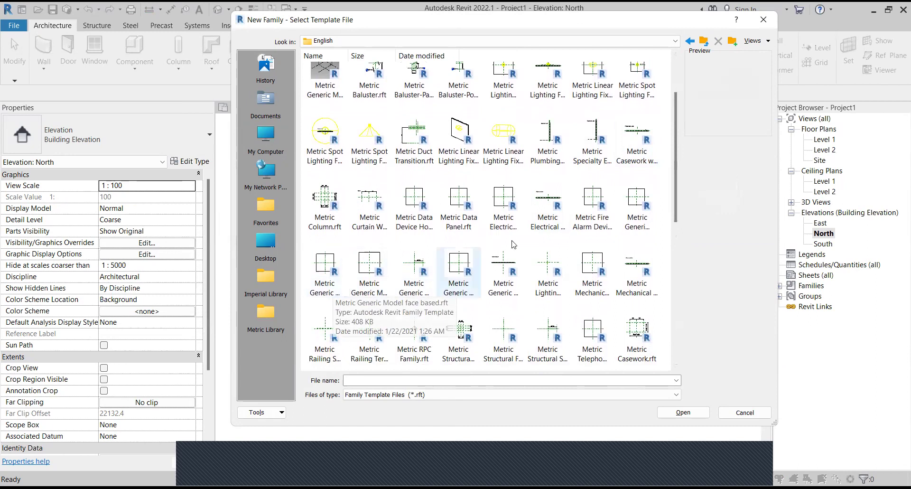
left_click_drag(678, 215, 678, 182)
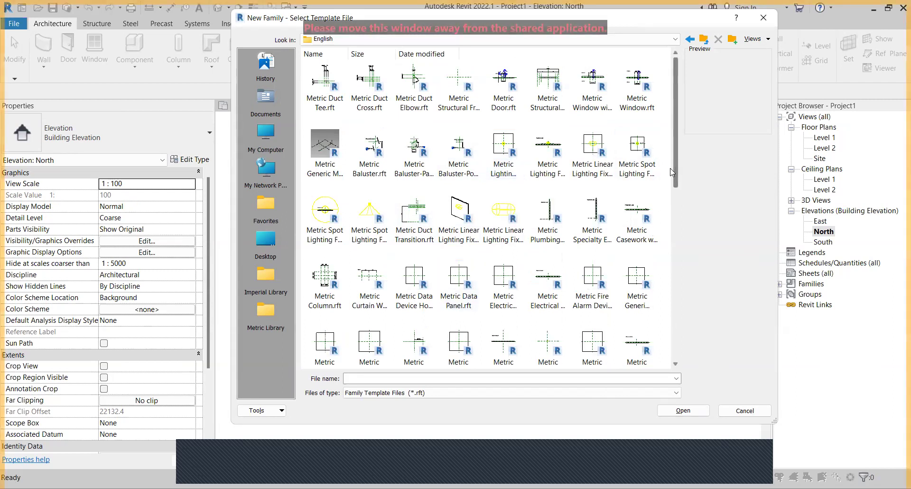
scroll(672, 179, "down", 3)
left_click_drag(690, 230, 685, 188)
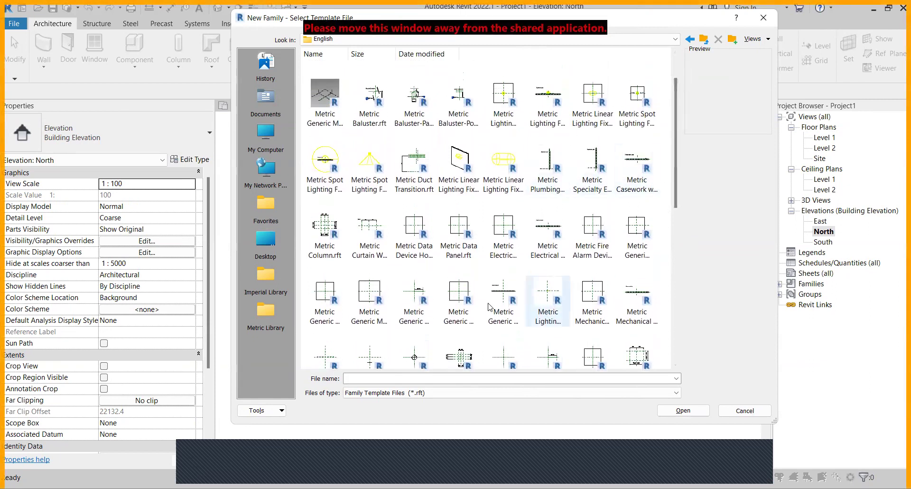
left_click(324, 313)
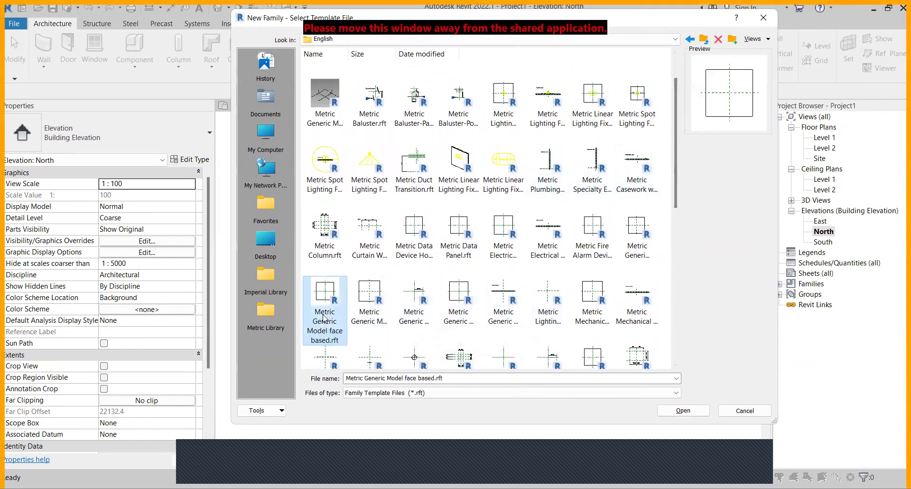
left_click(365, 313)
left_click(412, 313)
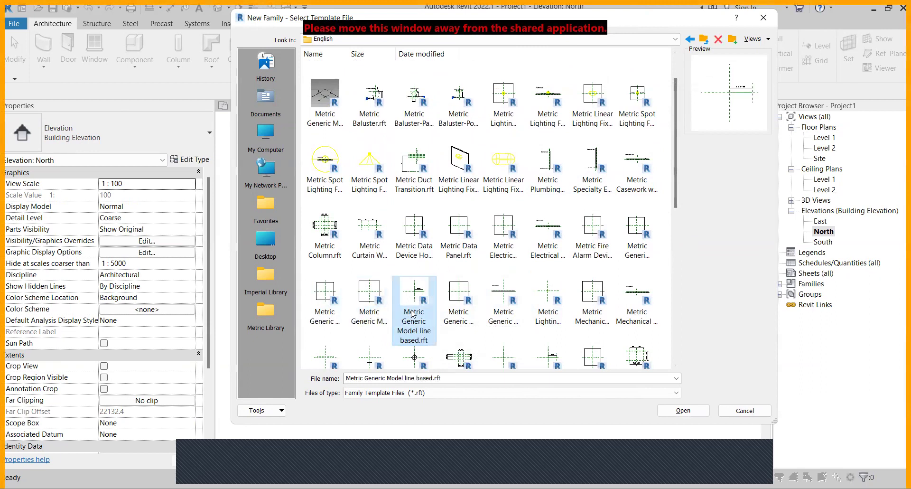
left_click(456, 313)
left_click(503, 313)
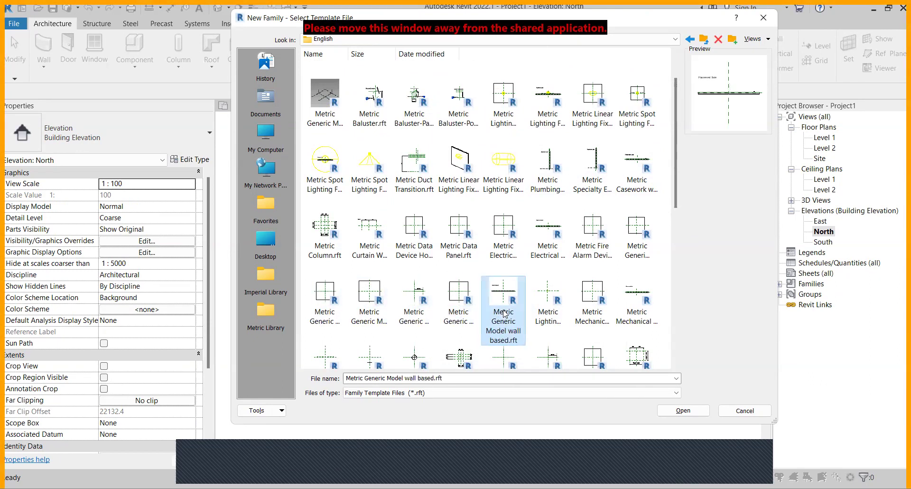
Step: Preview the Metric Generic Model ceiling based, Metric Electrical Fixture wall based and Metric Data Panel templates
left_click(637, 247)
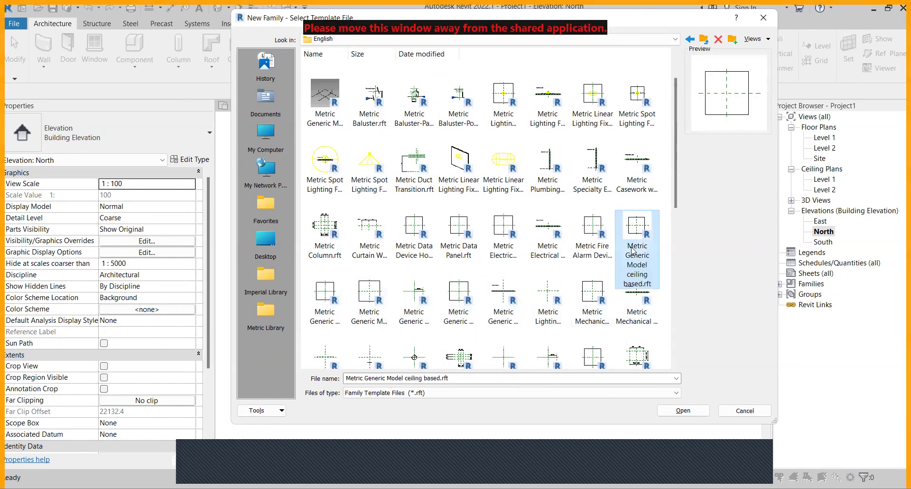
left_click(597, 250)
left_click(556, 249)
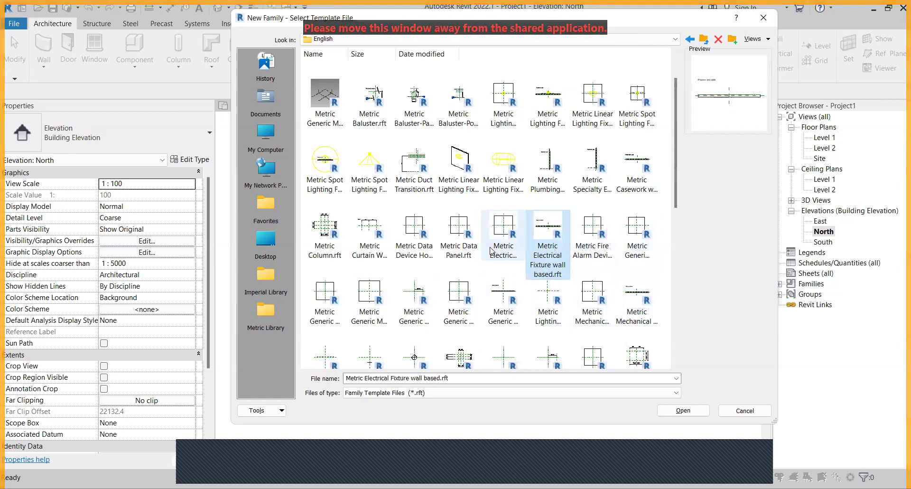
left_click(458, 240)
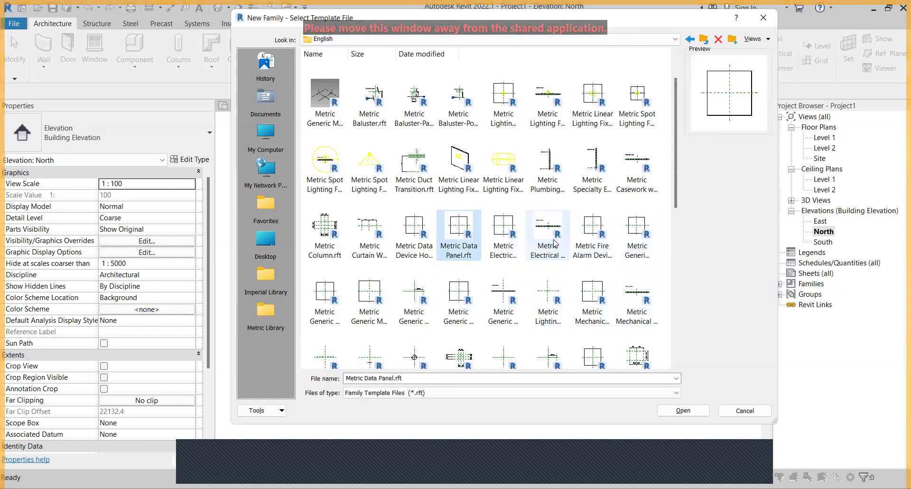
Step: Compare the generic model face, floor, line and wall based templates again, and preview Metric Lighting Fixture
left_click(330, 304)
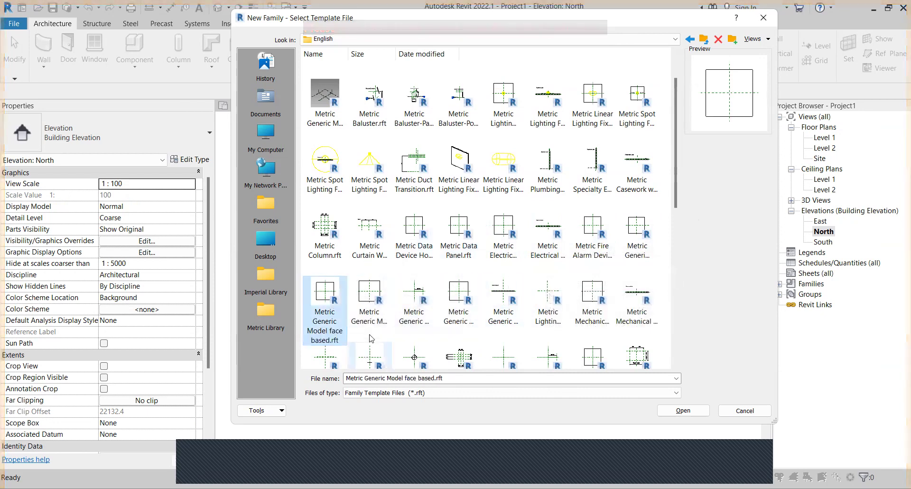
left_click(369, 315)
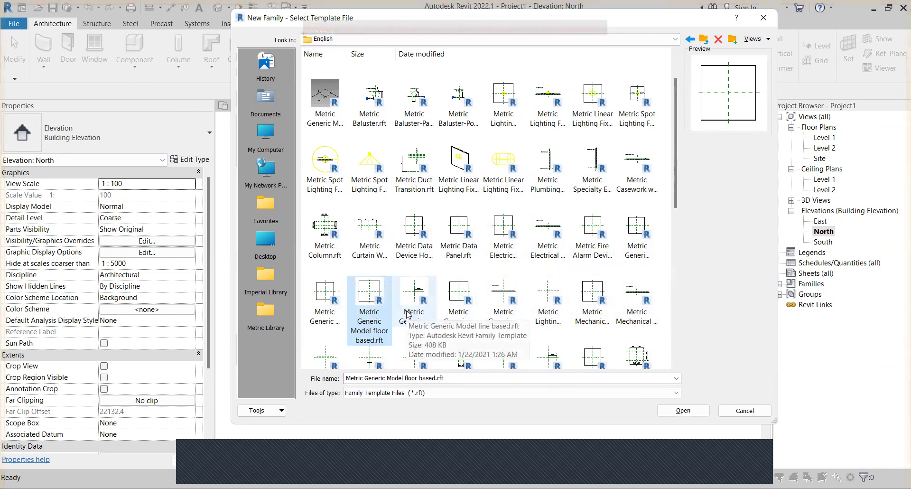
left_click(408, 304)
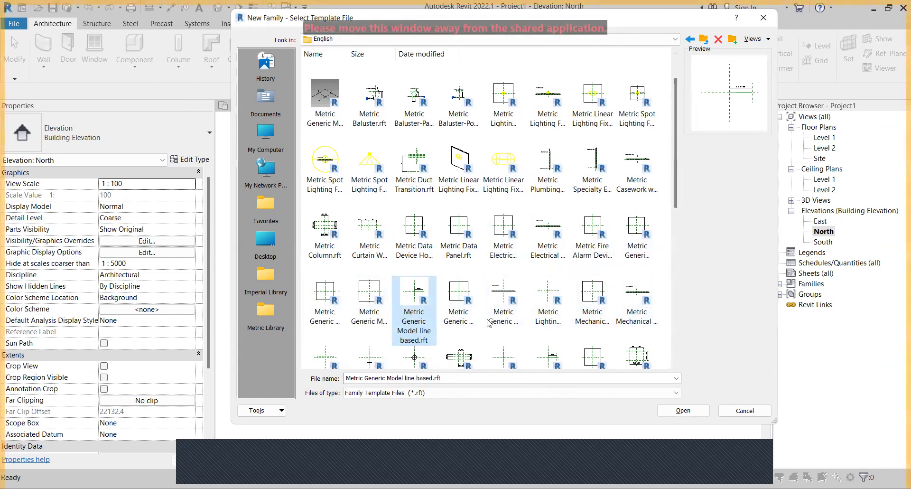
left_click(503, 304)
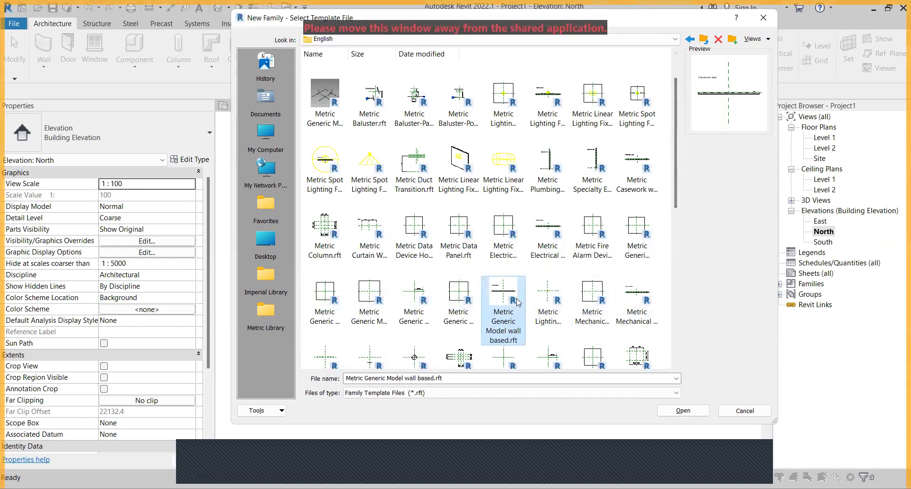
left_click(548, 298)
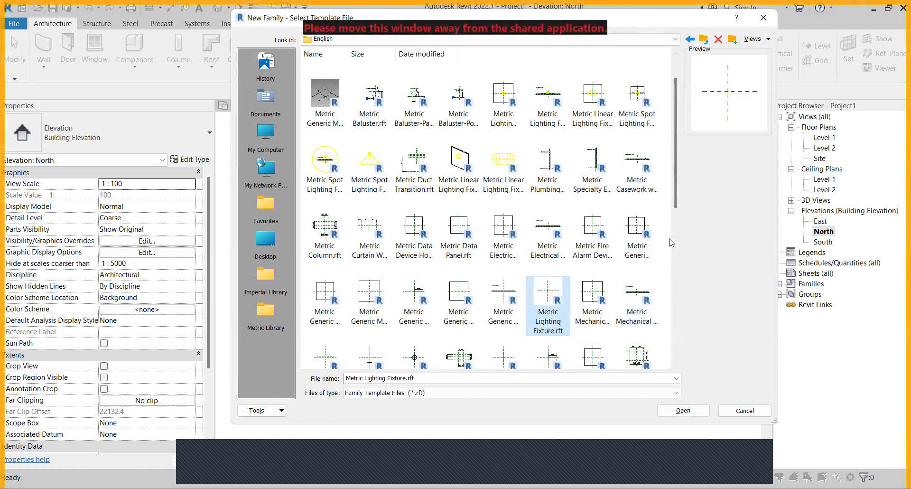
Step: Preview further templates in the list, including Metric Railing Support and Metric RPC Family
scroll(669, 228, "down", 2)
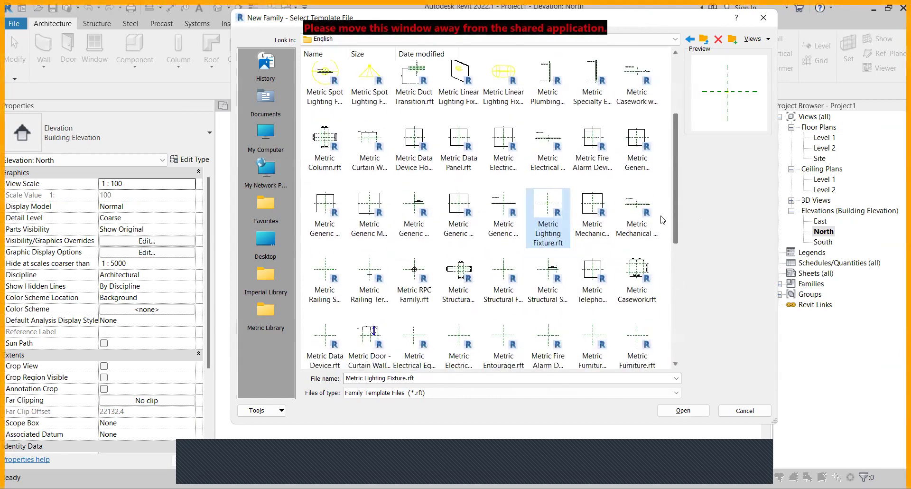
left_click(593, 213)
left_click(325, 285)
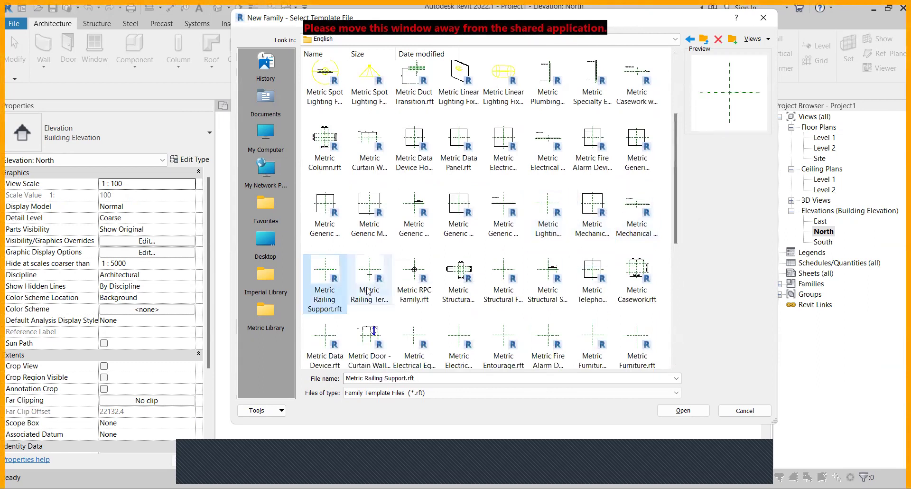
left_click(368, 291)
left_click(417, 292)
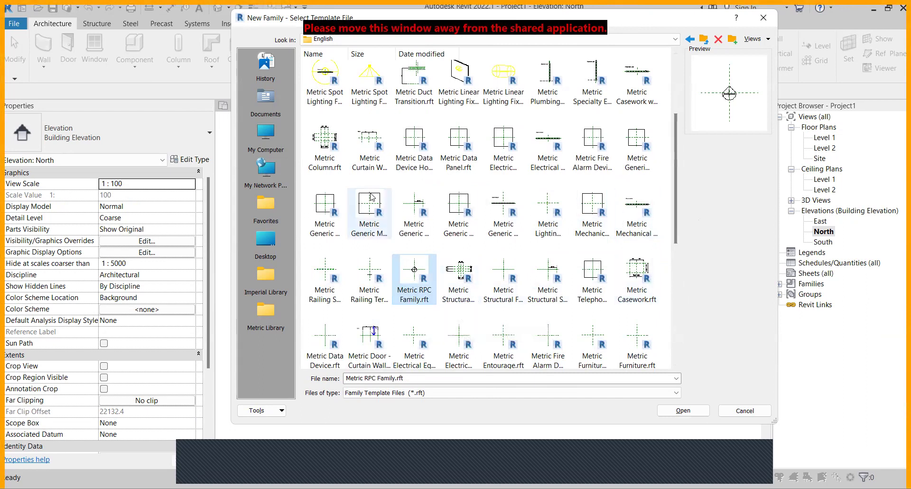
Step: Preview the Metric Generic Model face based template and look through the templates listed before it
left_click(325, 212)
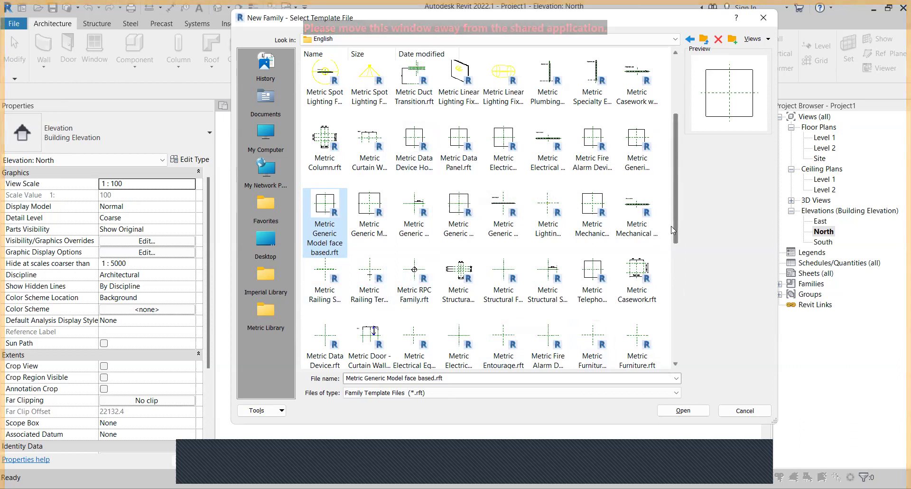
scroll(652, 206, "up", 1)
scroll(651, 206, "up", 1)
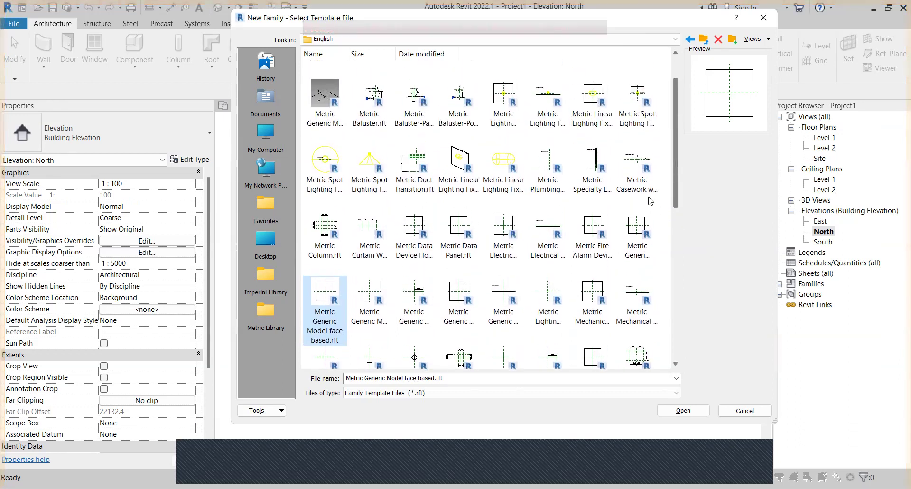
scroll(651, 197, "up", 1)
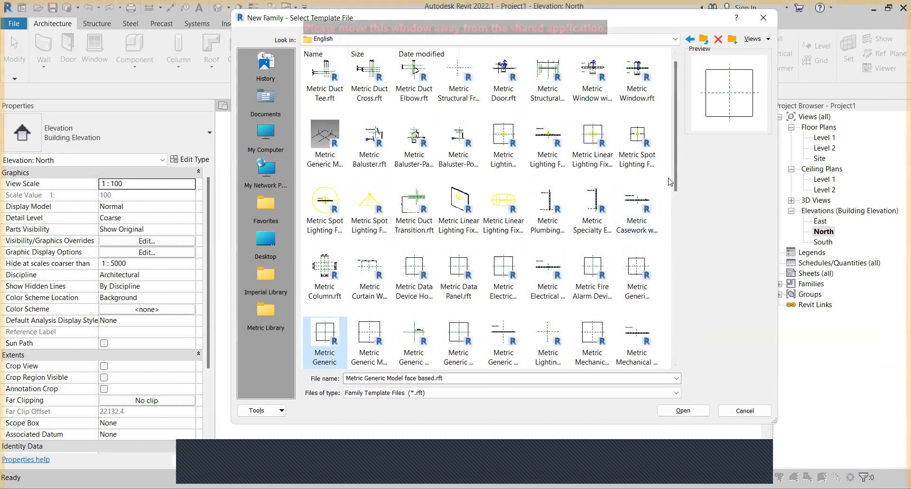
scroll(669, 154, "up", 1)
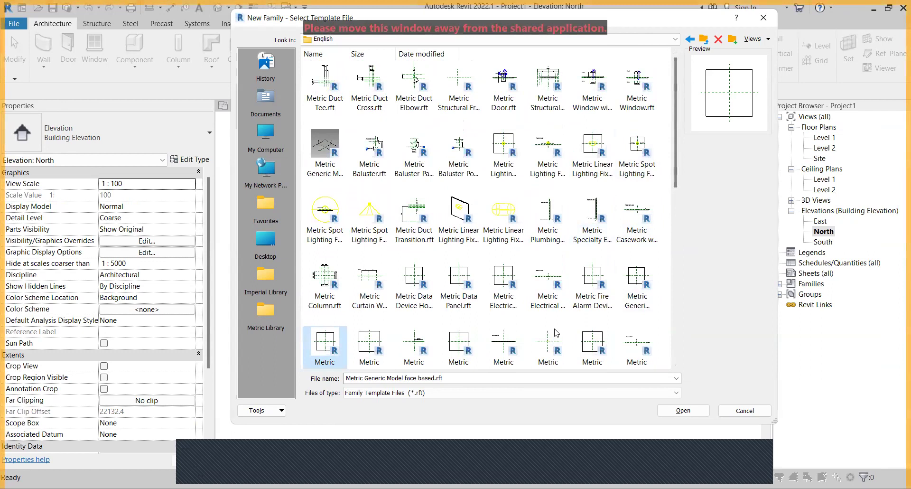
left_click_drag(678, 174, 687, 202)
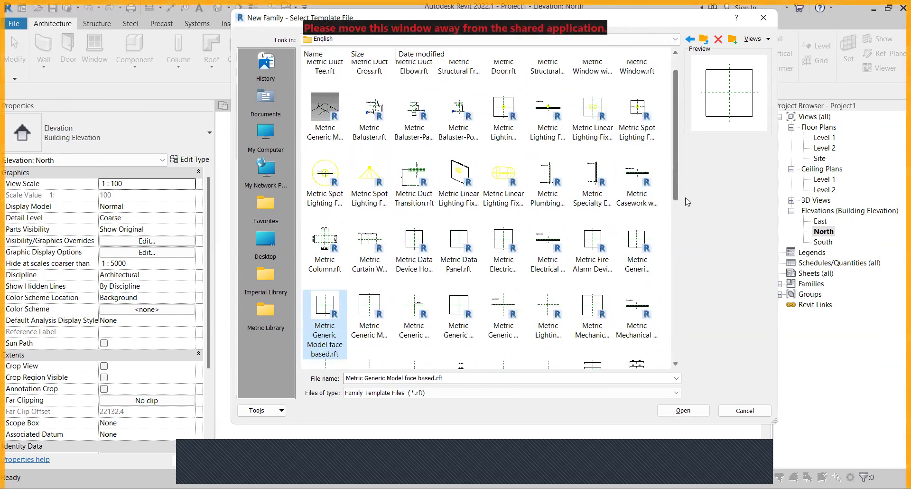
scroll(364, 236, "down", 3)
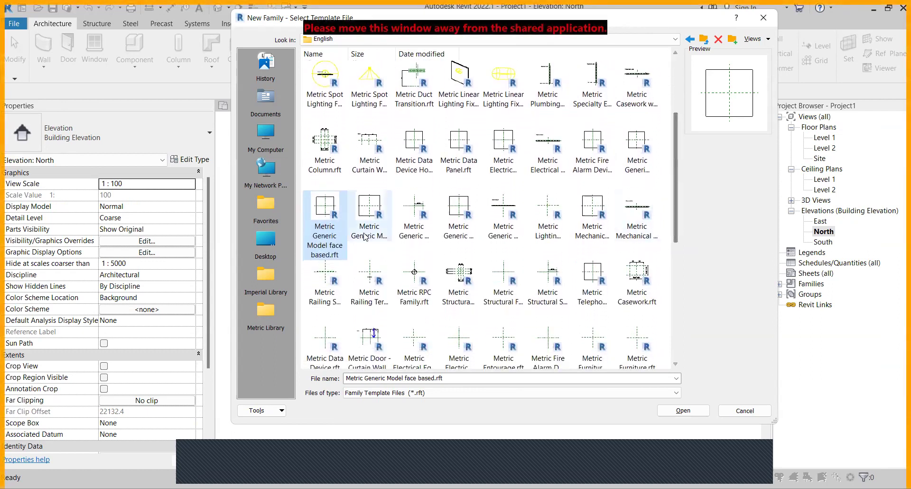
Step: Preview the generic model floor, line, roof and wall based templates, plus Metric Lighting Fixture and Metric Mechanical Equipment ceiling based
left_click(366, 234)
left_click(413, 232)
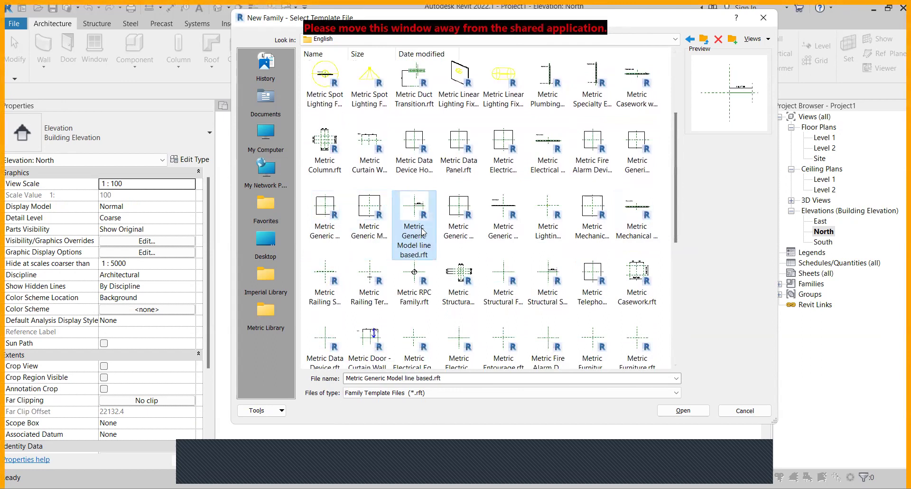
left_click(464, 228)
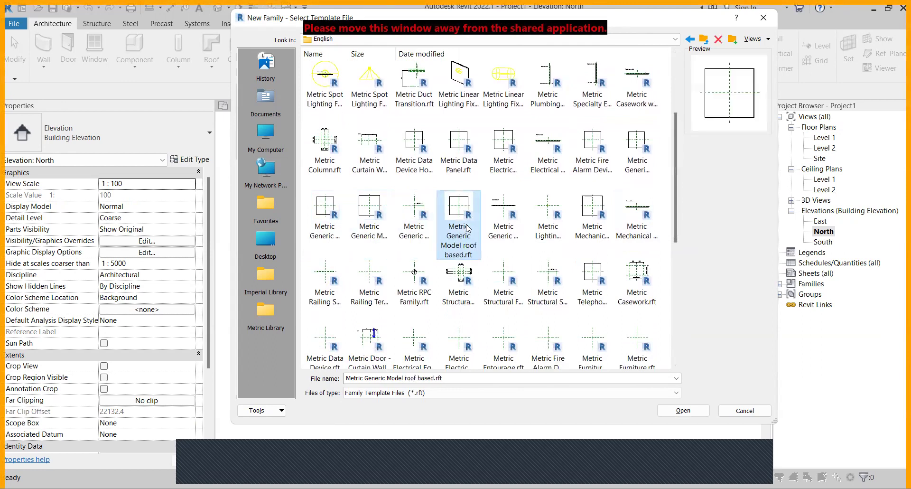
left_click(514, 232)
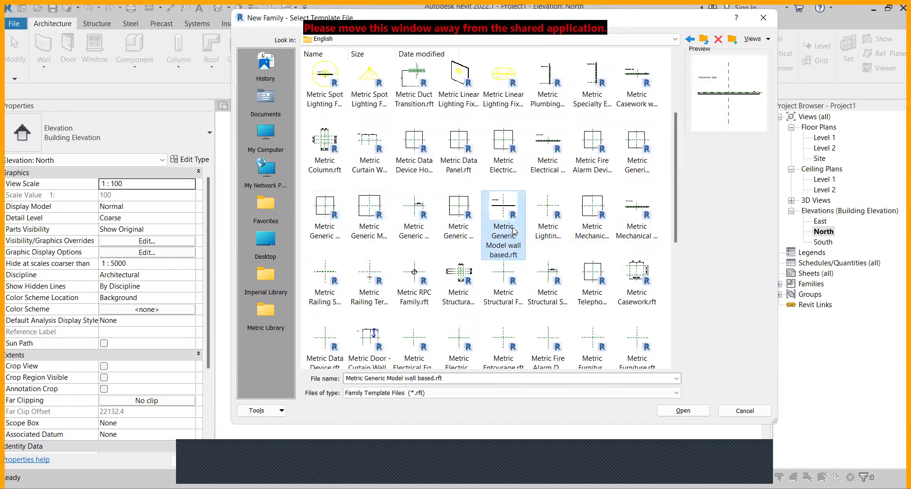
left_click(546, 213)
left_click(591, 216)
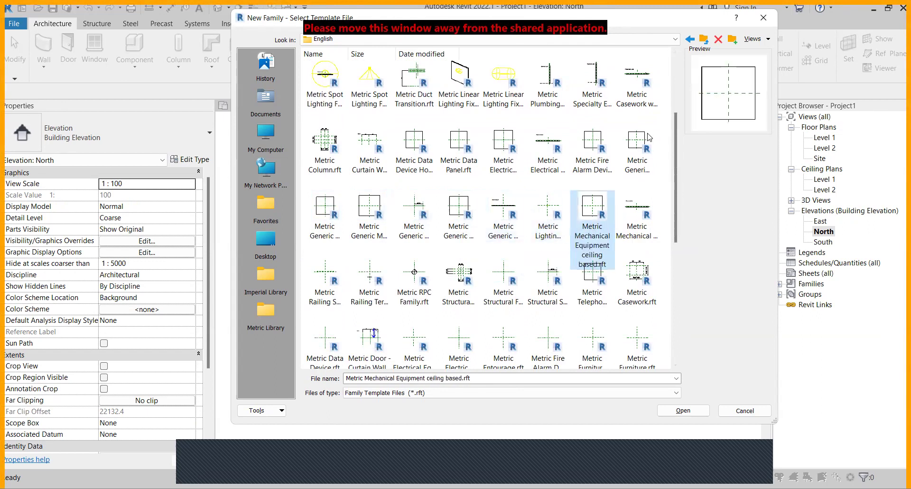
Step: Preview the Metric Generic Model ceiling based, fire alarm device and Metric Electrical Fixture wall based templates
left_click(634, 157)
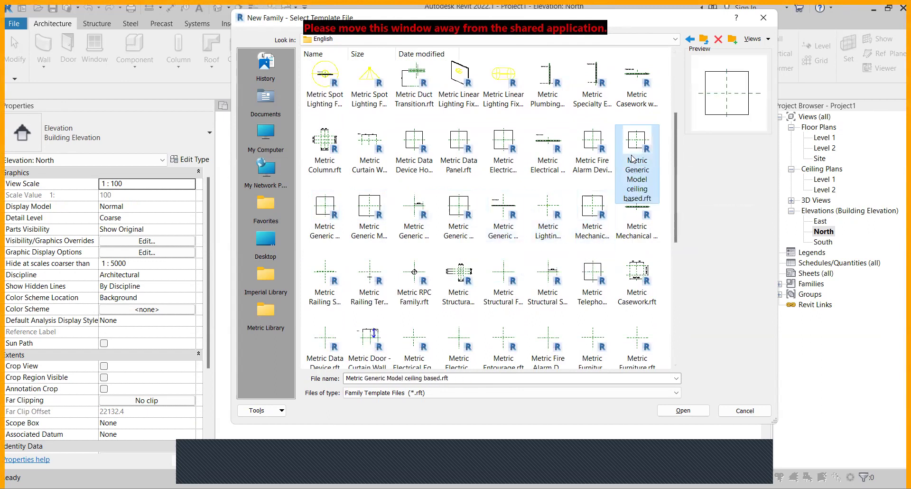
left_click(596, 151)
left_click(551, 157)
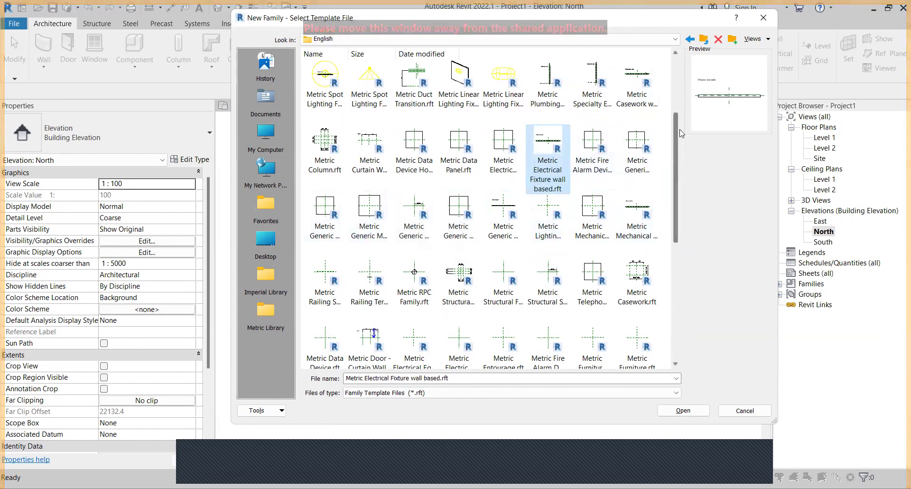
left_click_drag(675, 133, 675, 83)
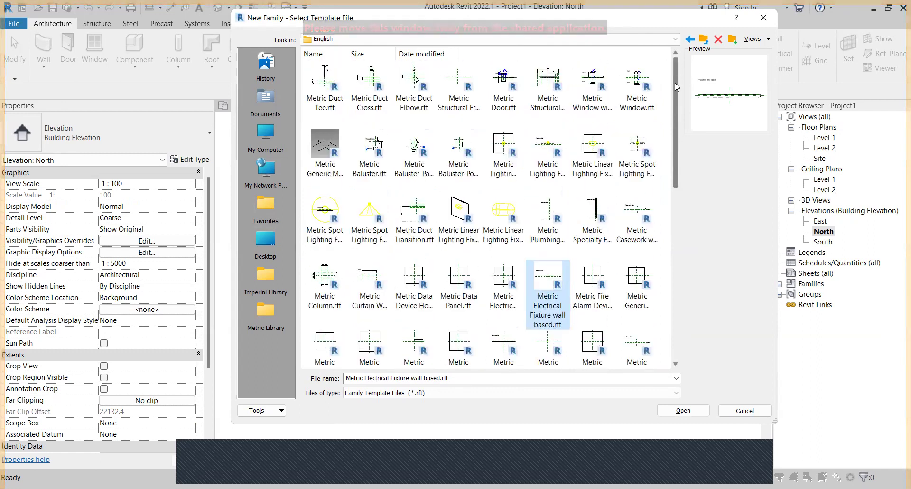
Step: Show the template files as a detailed list, look through their names, and leave the template selection without choosing one
left_click(768, 42)
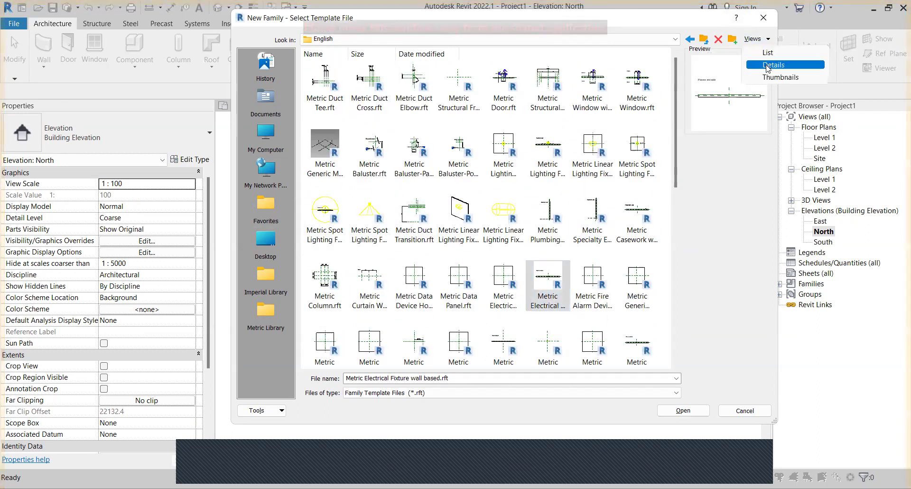
left_click(769, 66)
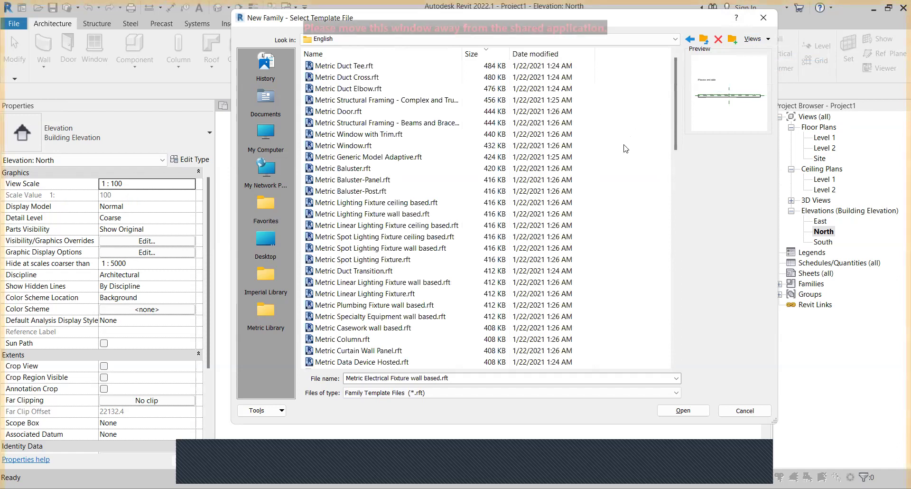
left_click_drag(673, 129, 711, 274)
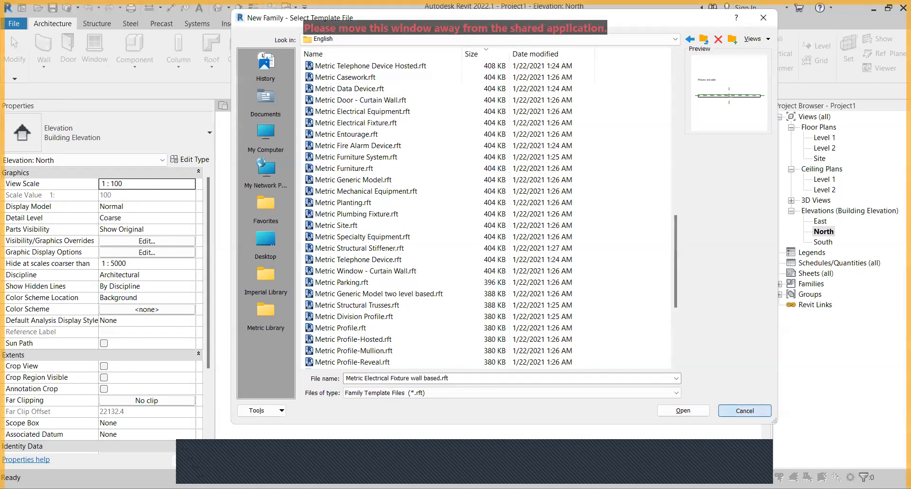
left_click(760, 411)
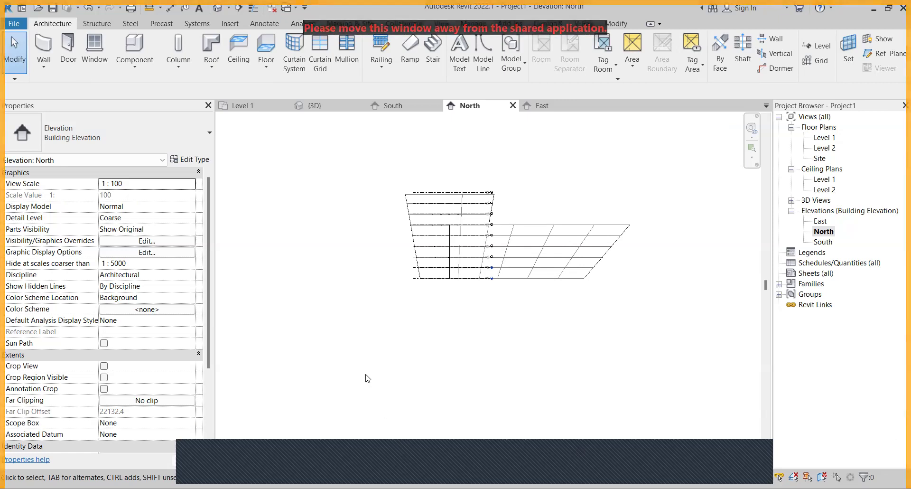
left_click(16, 42)
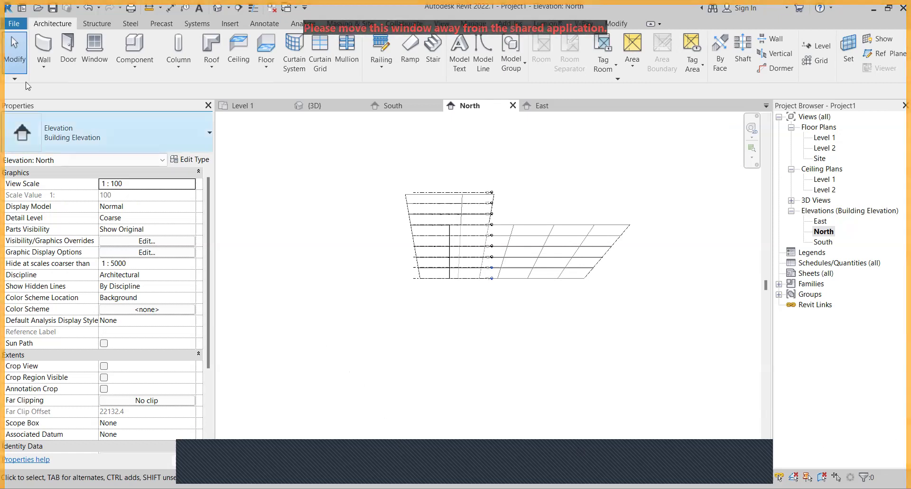
left_click(21, 27)
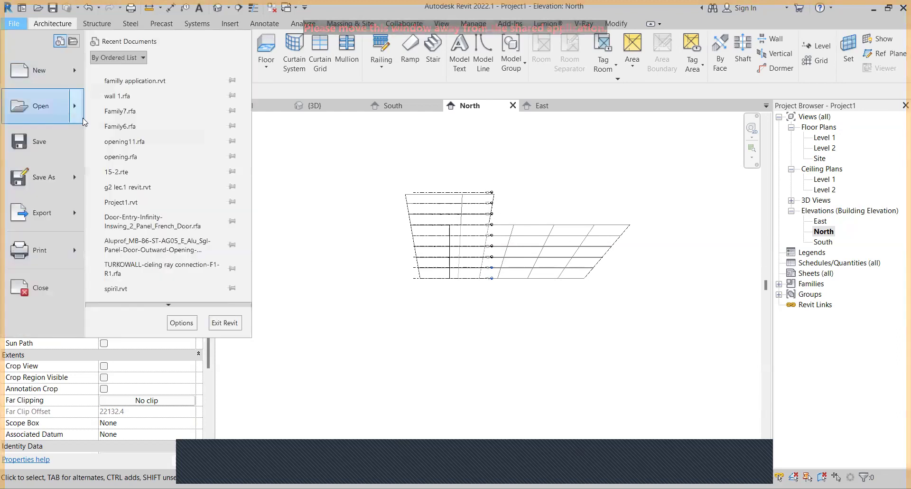
left_click(50, 113)
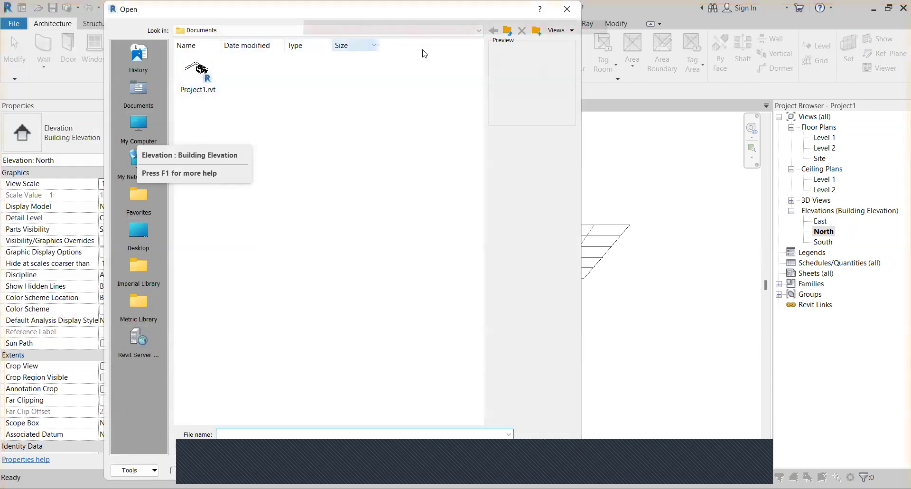
left_click(567, 12)
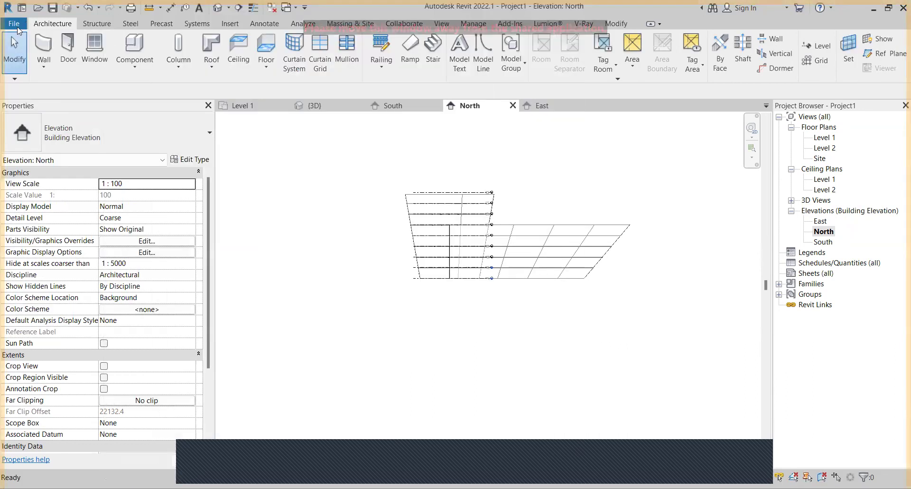
Step: Start a new family to bring up the English template files again
left_click(15, 26)
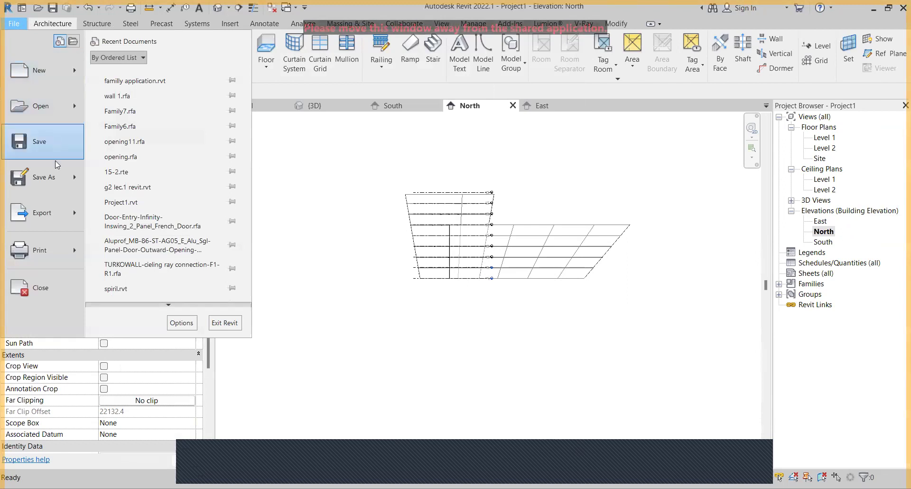
mouse_move(65, 82)
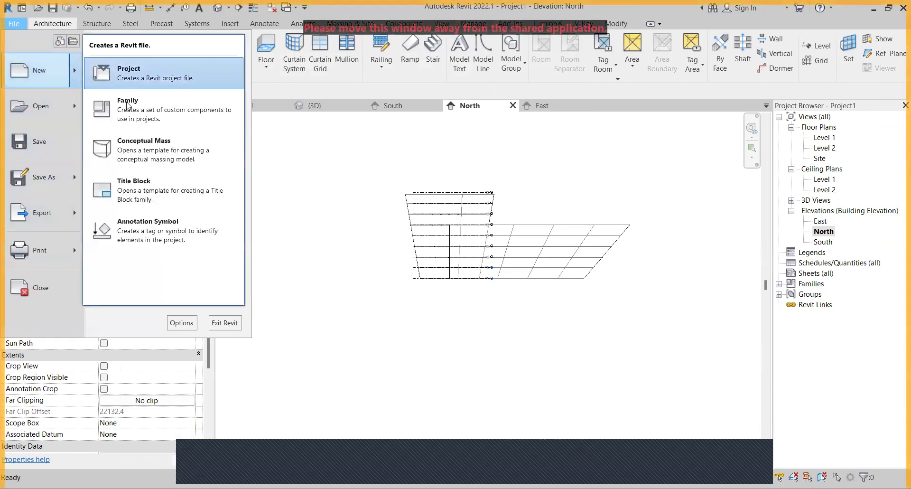
left_click(150, 113)
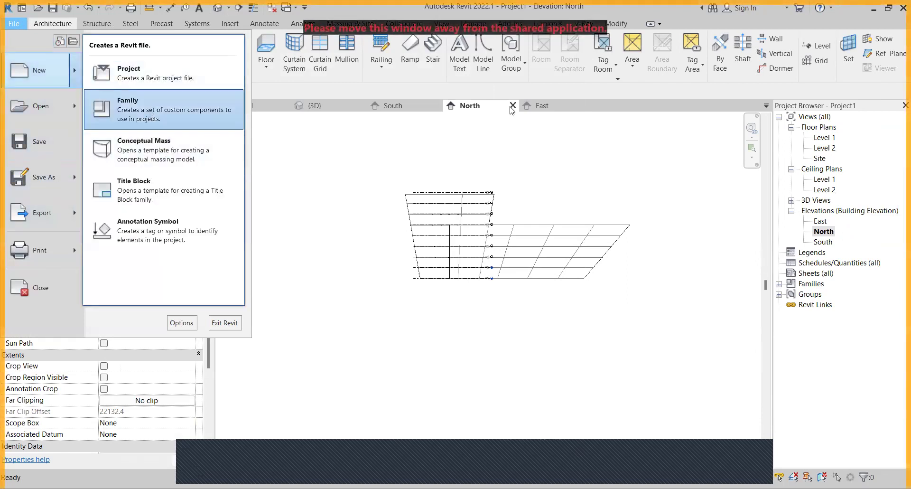
double_click(411, 81)
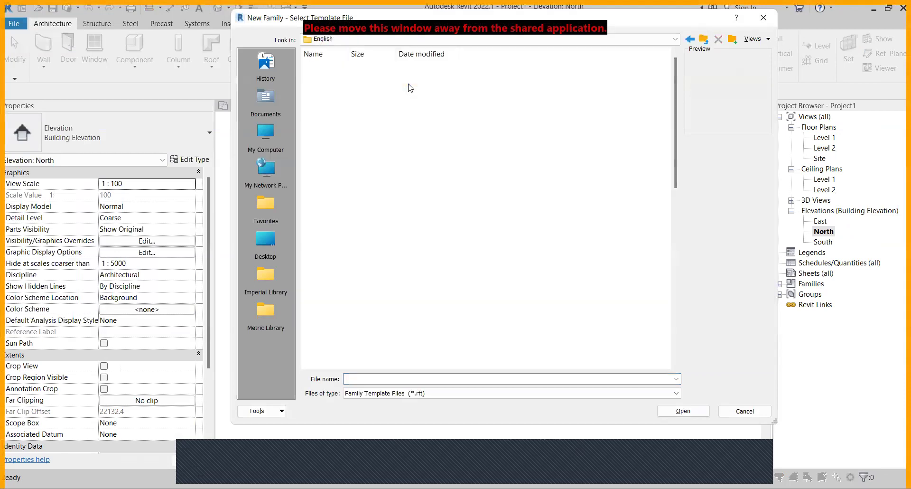
left_click(756, 39)
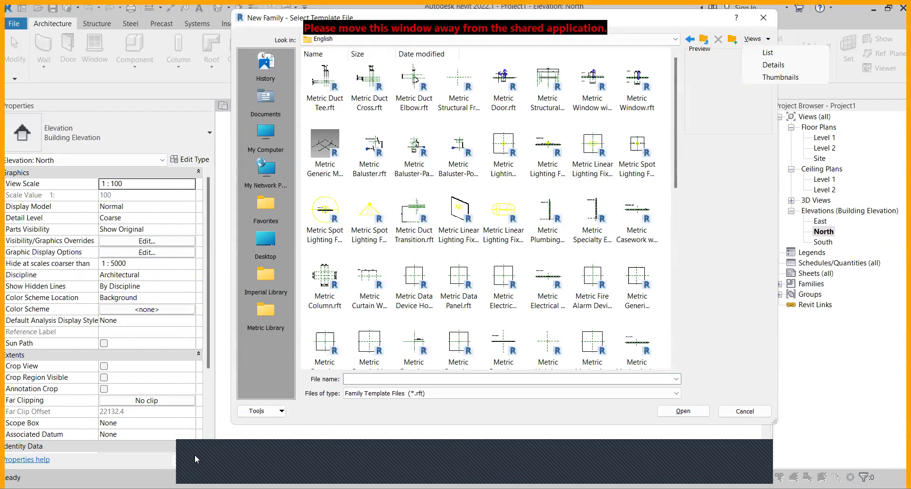
left_click(849, 61)
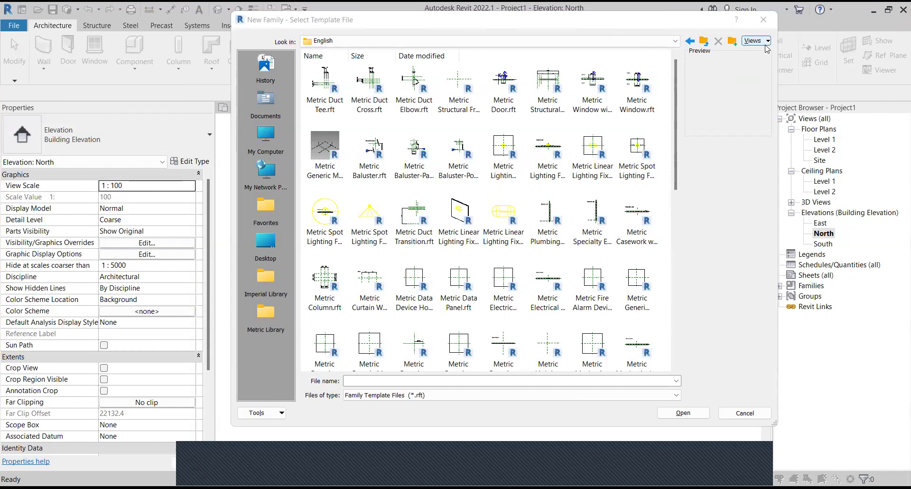
left_click(766, 45)
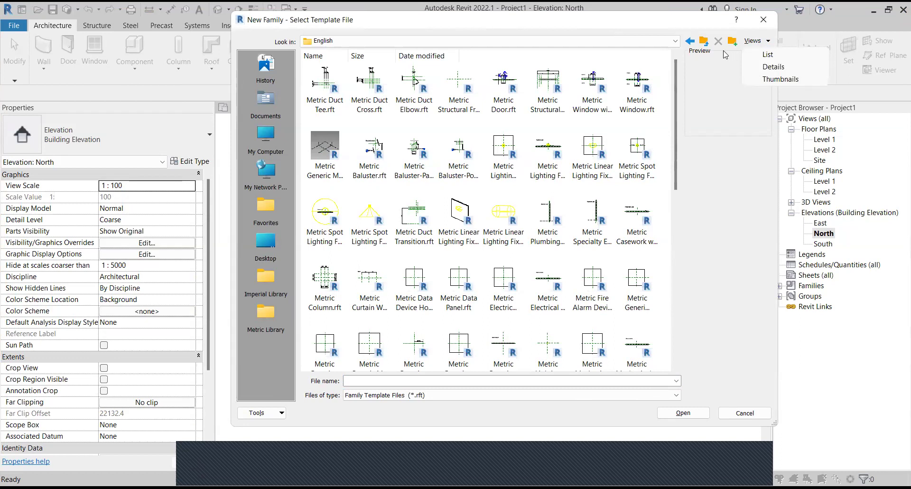
left_click(695, 96)
Step: Preview the Metric Spot Lighting Fixture ceiling based template and bring up its file options
left_click(639, 145)
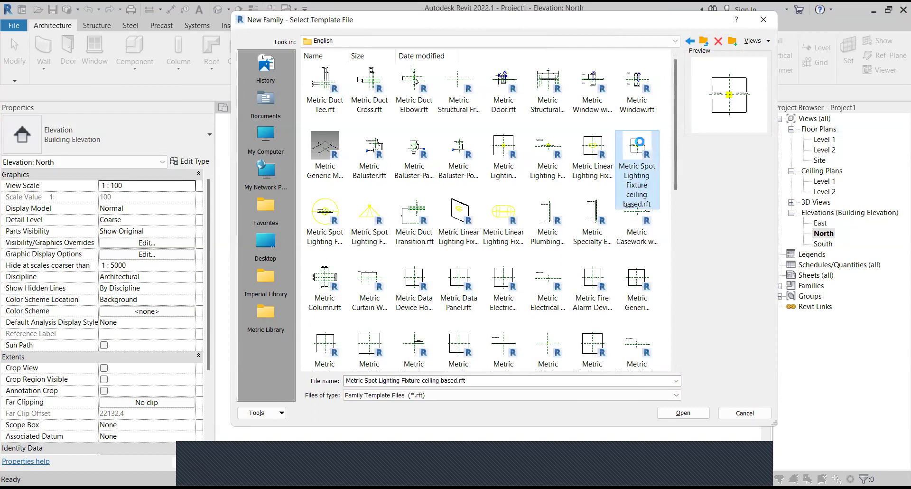
right_click(638, 143)
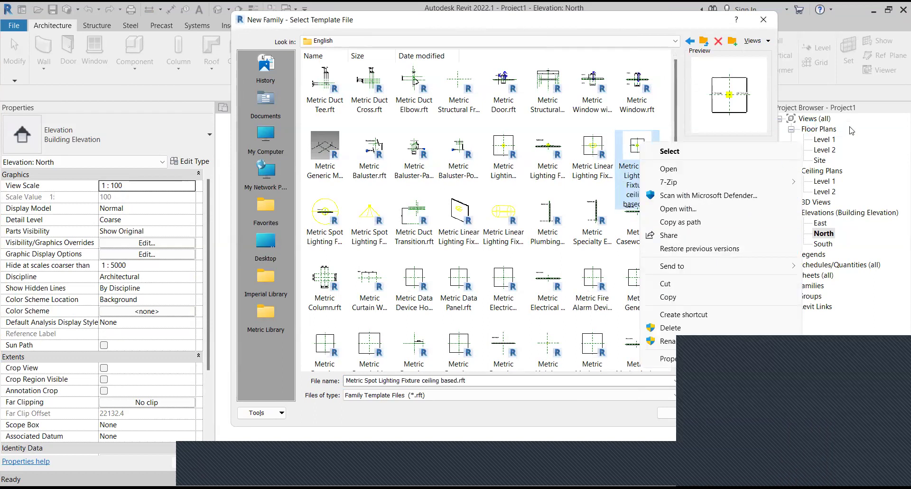
Step: Preview the Metric Generic Model Adaptive, Metric Generic Model and Metric Furniture family templates
key("Escape")
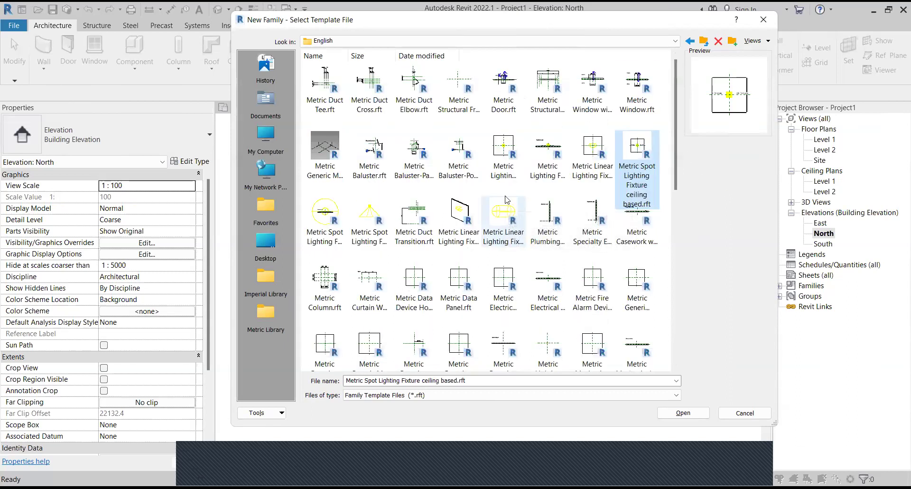
left_click(326, 174)
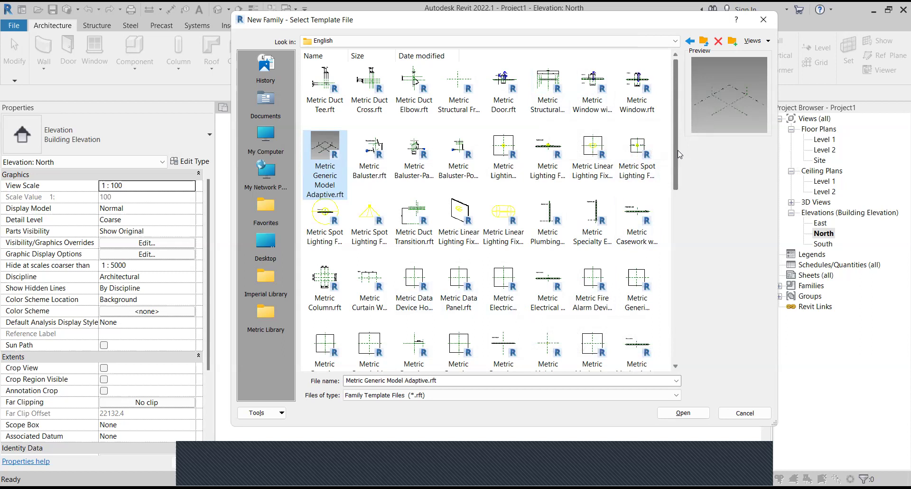
scroll(683, 167, "down", 1)
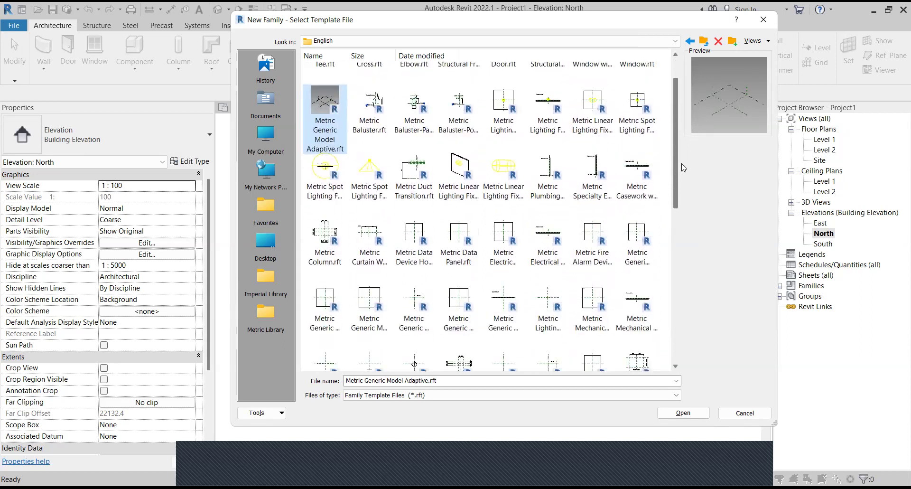
scroll(683, 167, "up", 1)
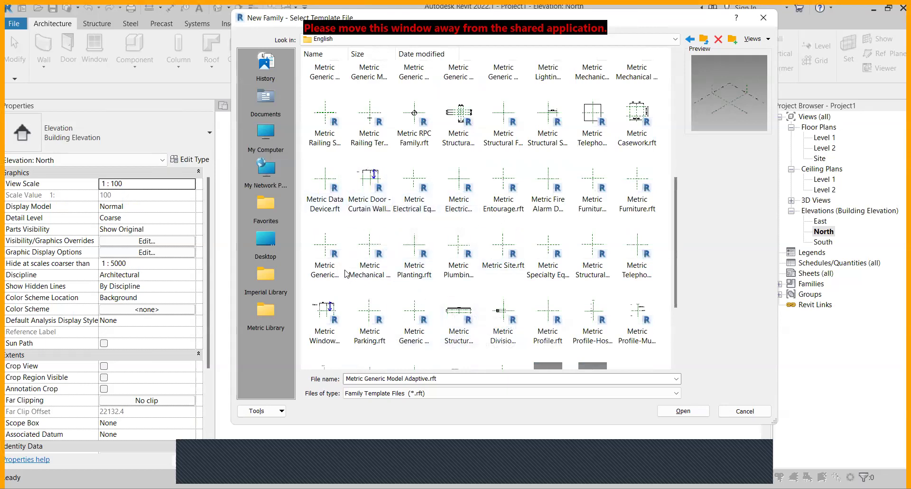
left_click(338, 266)
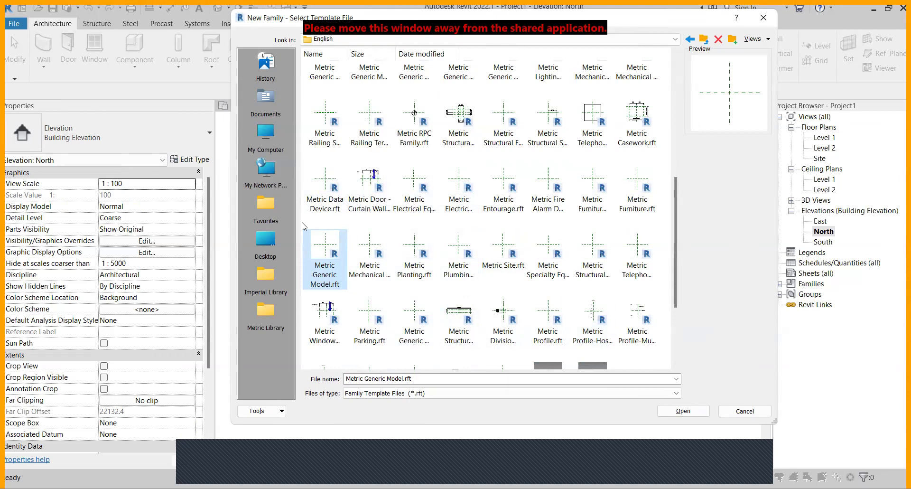
left_click(635, 204)
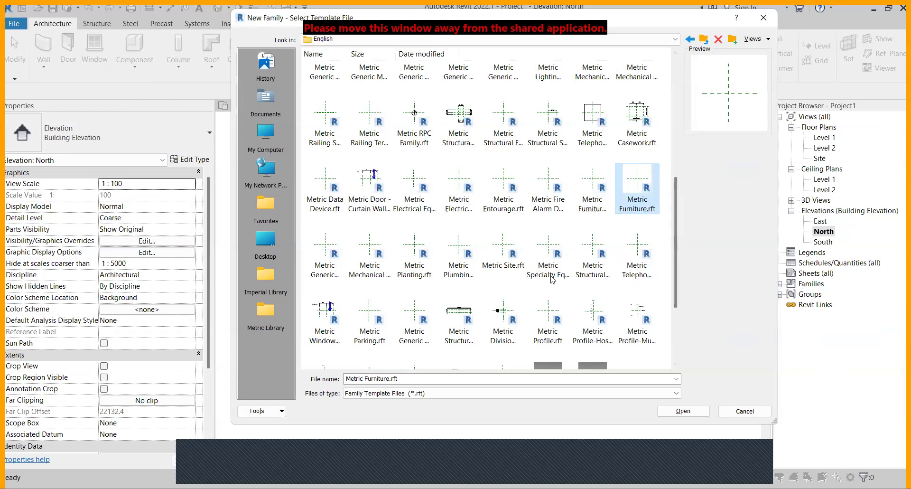
Step: Preview the ceiling-based, wall-based, linear and spot Metric Lighting Fixture templates, plus the Metric Window templates
scroll(532, 283, "up", 5)
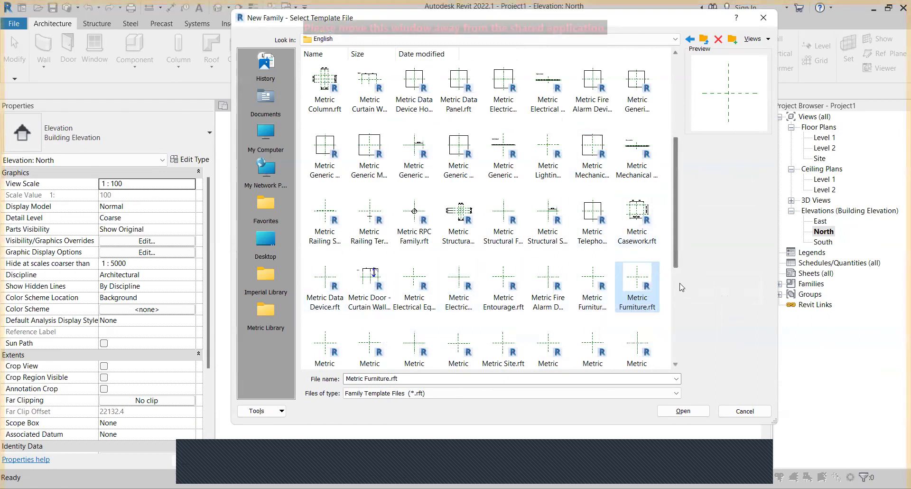
scroll(680, 271, "down", 3)
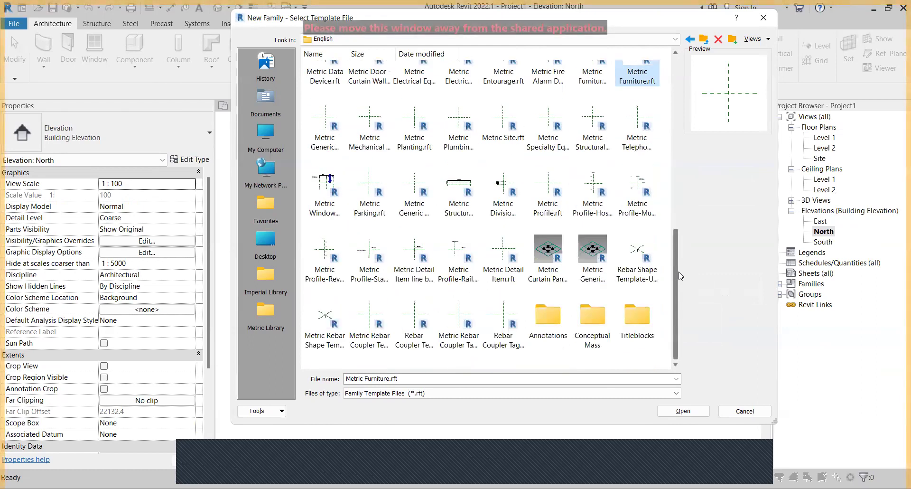
left_click_drag(676, 280, 672, 206)
scroll(672, 207, "up", 1)
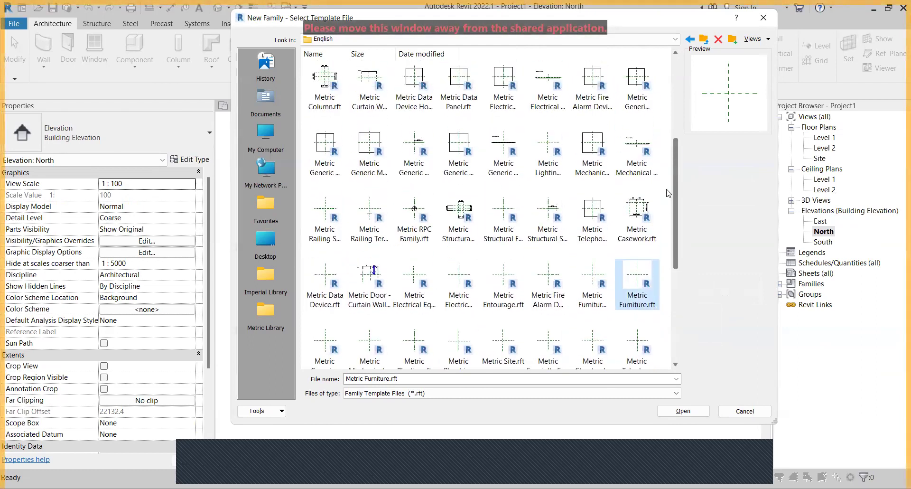
left_click_drag(674, 228, 673, 161)
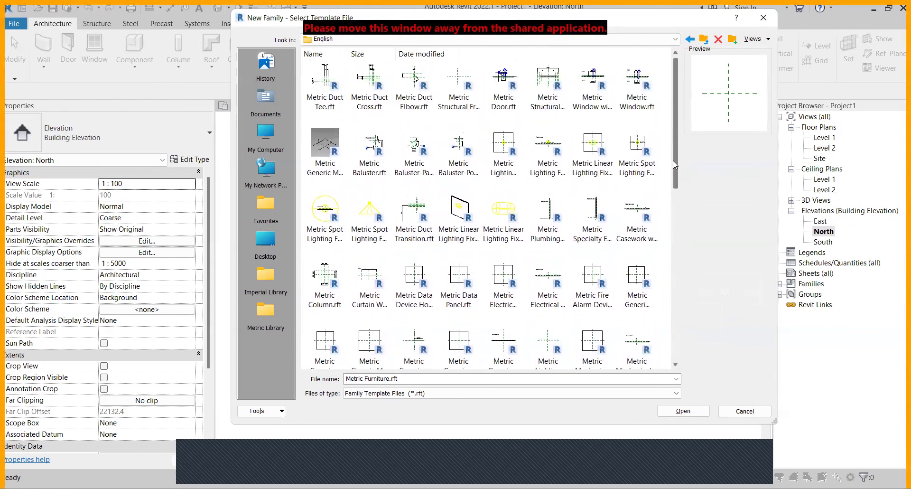
left_click(633, 157)
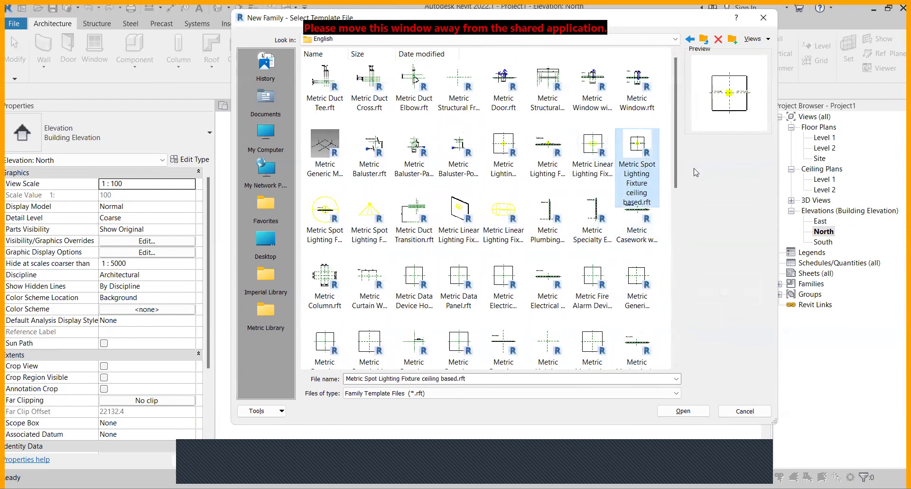
left_click(547, 159)
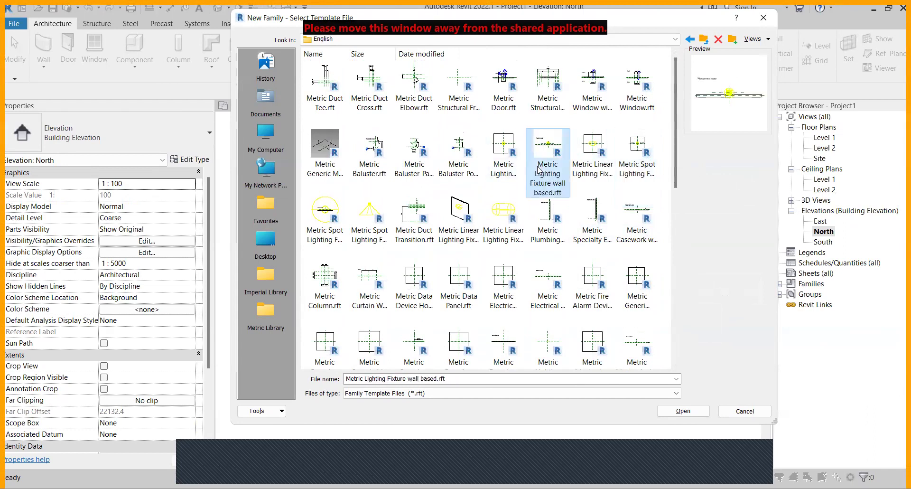
left_click(517, 165)
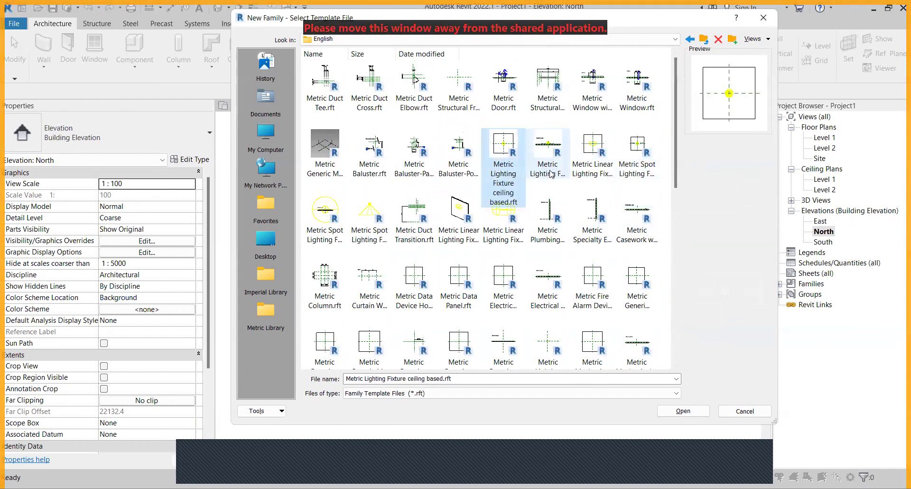
left_click(593, 157)
left_click(640, 161)
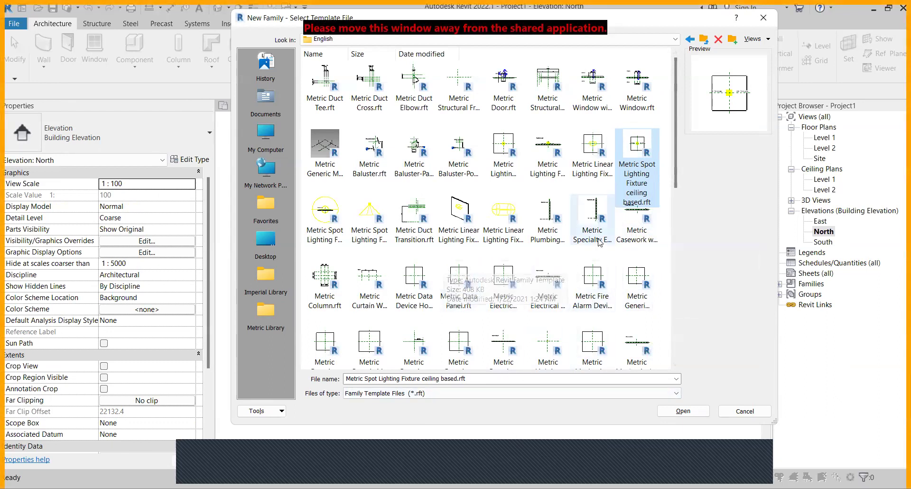
left_click(593, 78)
left_click(628, 95)
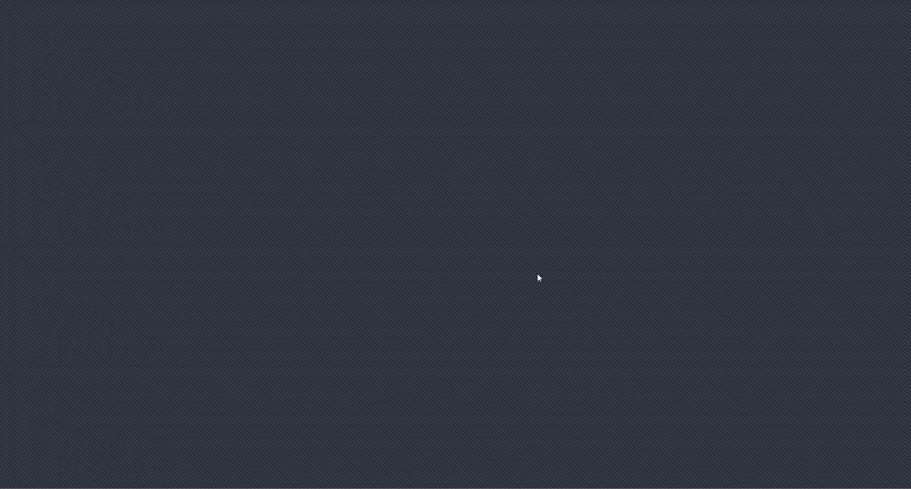
Step: Preview the pattern-based Metric Curtain Panel and Metric Generic Model templates and the Metric Door - Curtain Wall template
scroll(504, 287, "down", 3)
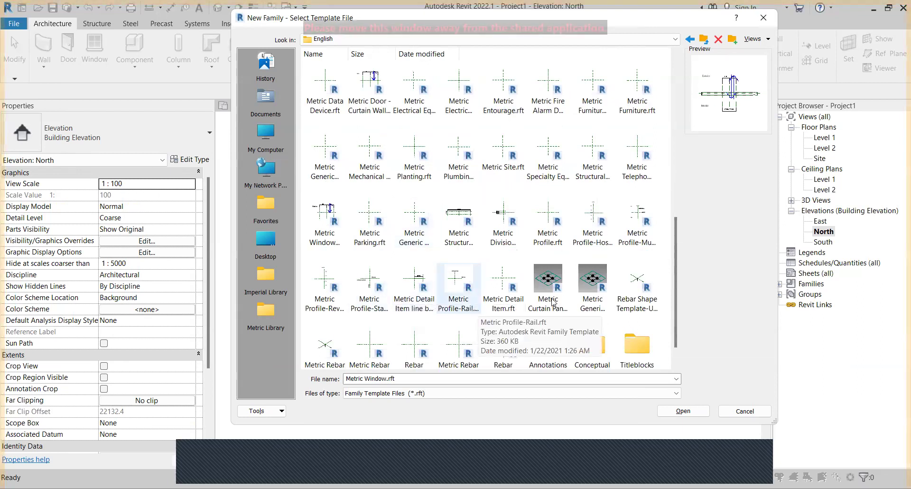
left_click(559, 309)
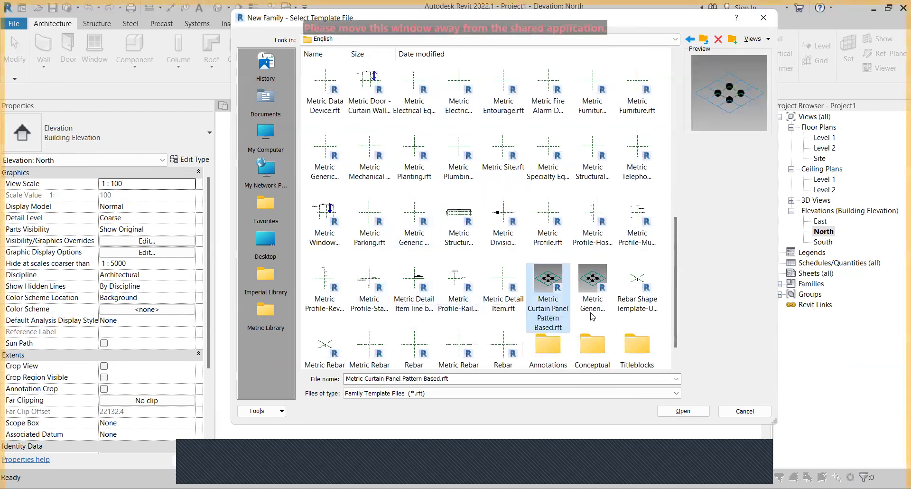
left_click(590, 306)
left_click(554, 306)
left_click(591, 297)
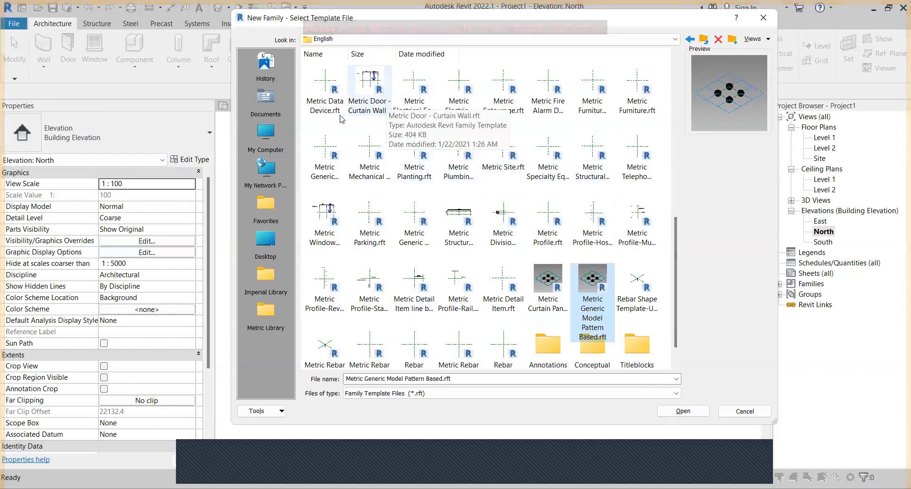
left_click(371, 108)
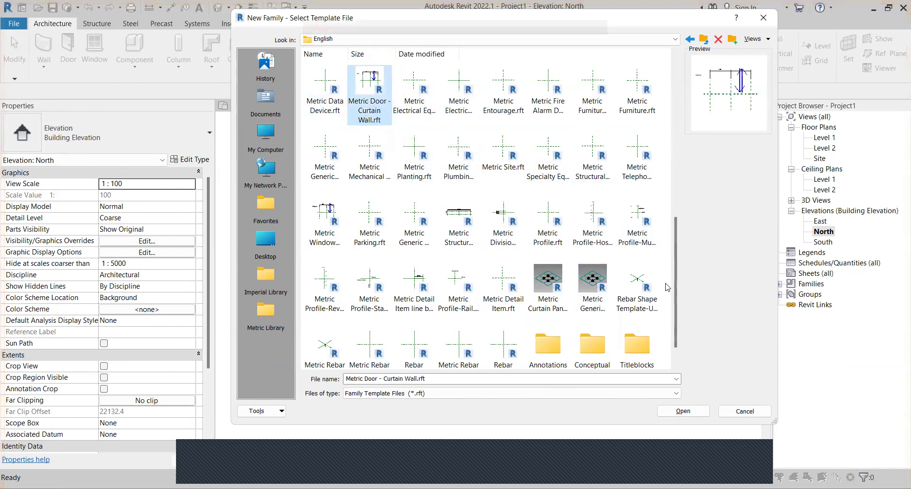
Step: Preview the Metric Generic Model two level based template and the profile templates up to Metric Profile-Hosted
left_click_drag(672, 299, 689, 290)
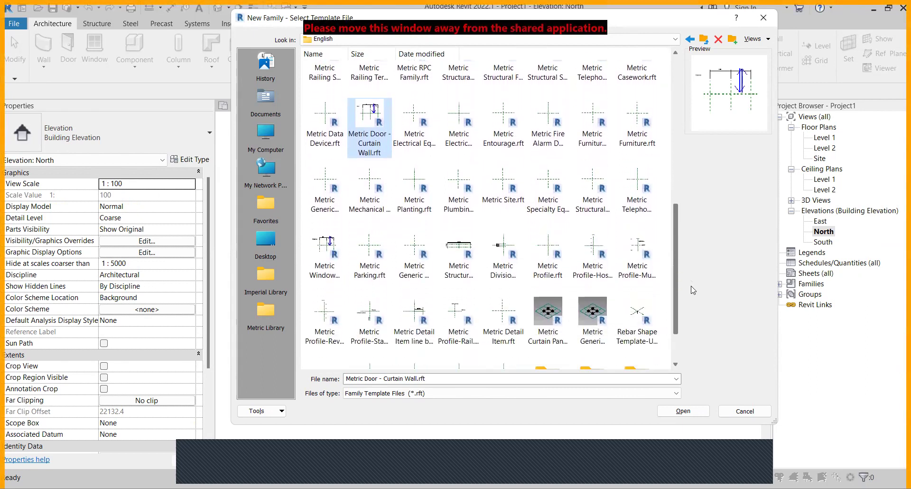
left_click(414, 280)
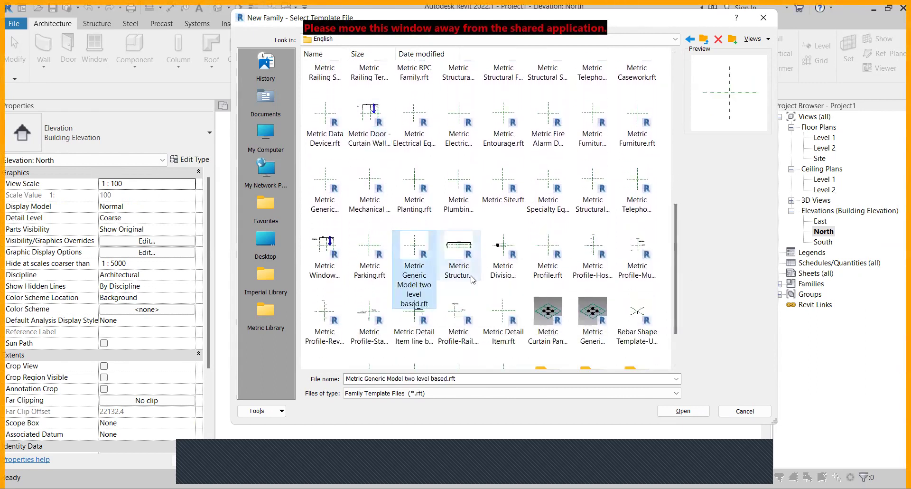
left_click(473, 280)
left_click(505, 278)
left_click(548, 273)
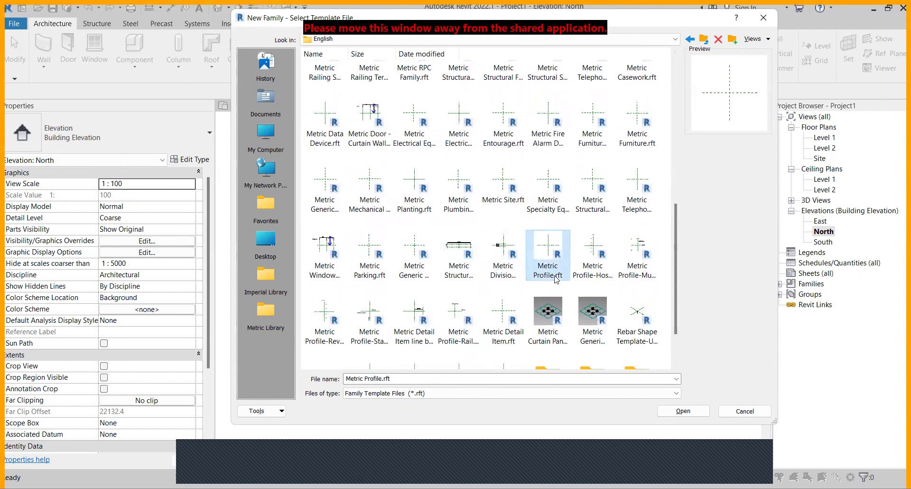
left_click(596, 280)
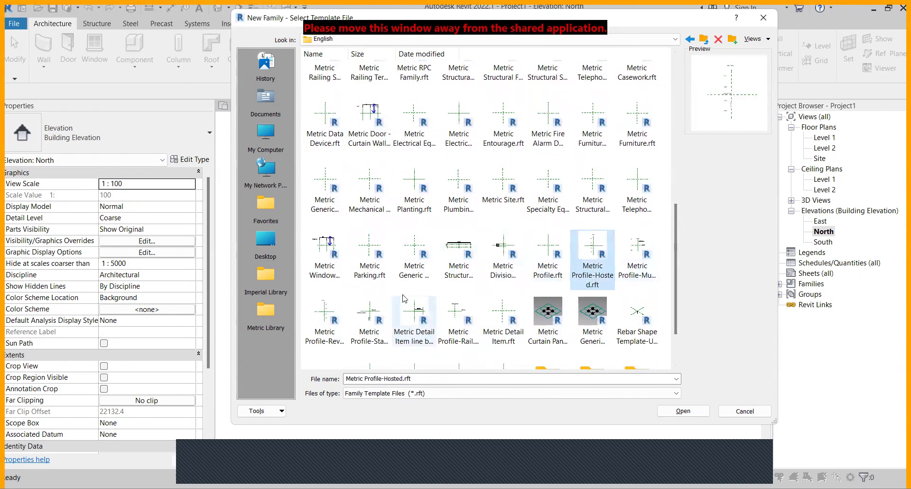
Step: Compare the hosted templates, including Metric Generic Model line based and Metric Mechanical Equipment ceiling based, with Metric Generic Model Adaptive
scroll(427, 186, "up", 3)
left_click(326, 192)
left_click(356, 202)
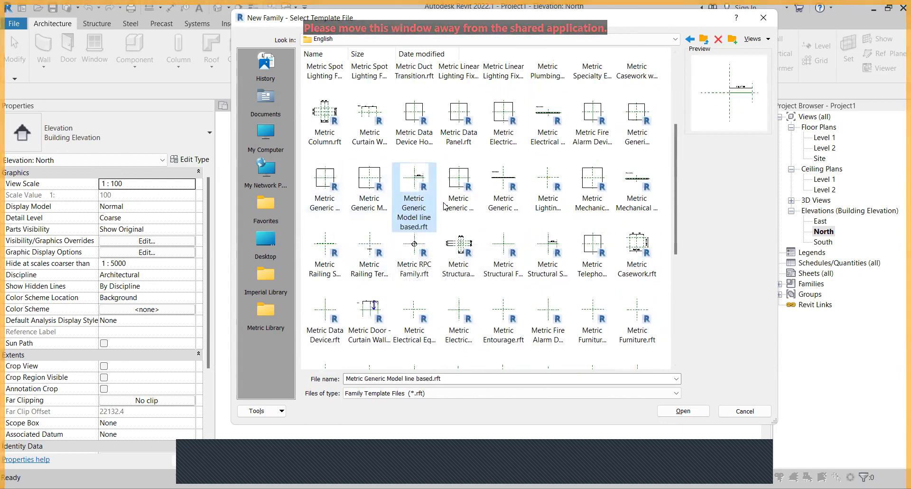
left_click(459, 208)
left_click(548, 204)
left_click(589, 209)
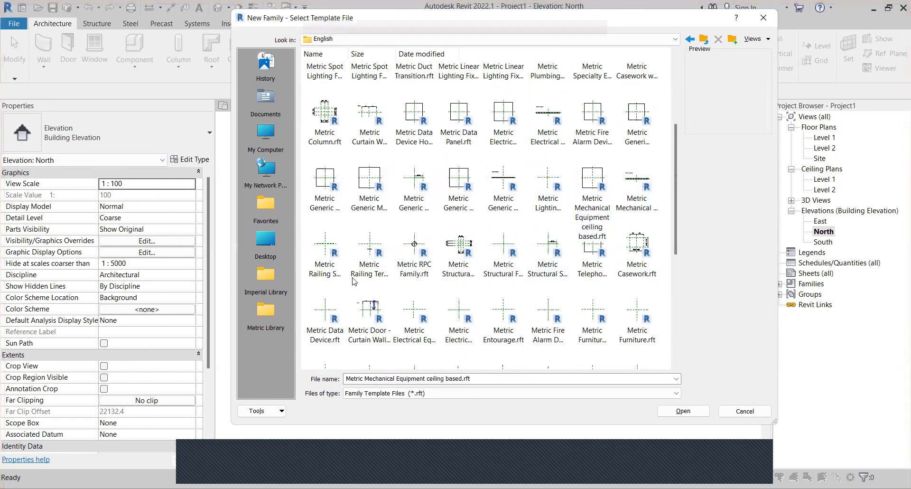
scroll(359, 241, "up", 2)
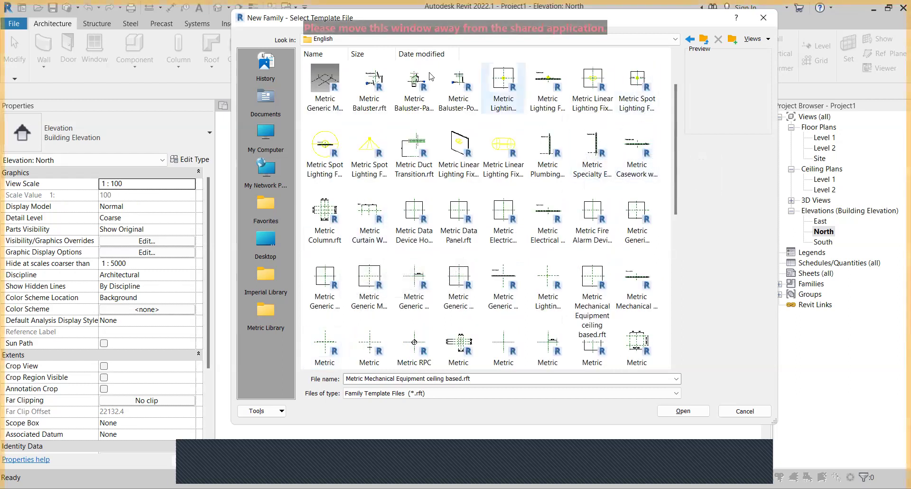
left_click(339, 114)
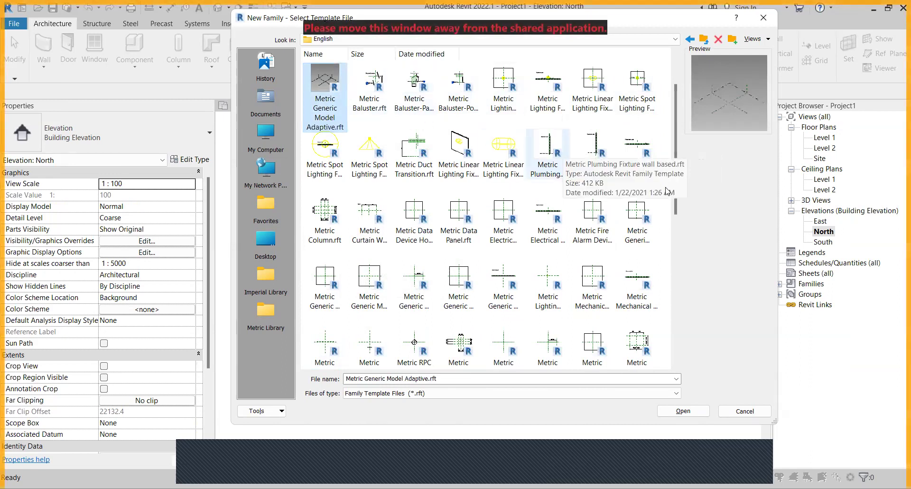
left_click_drag(674, 203, 689, 331)
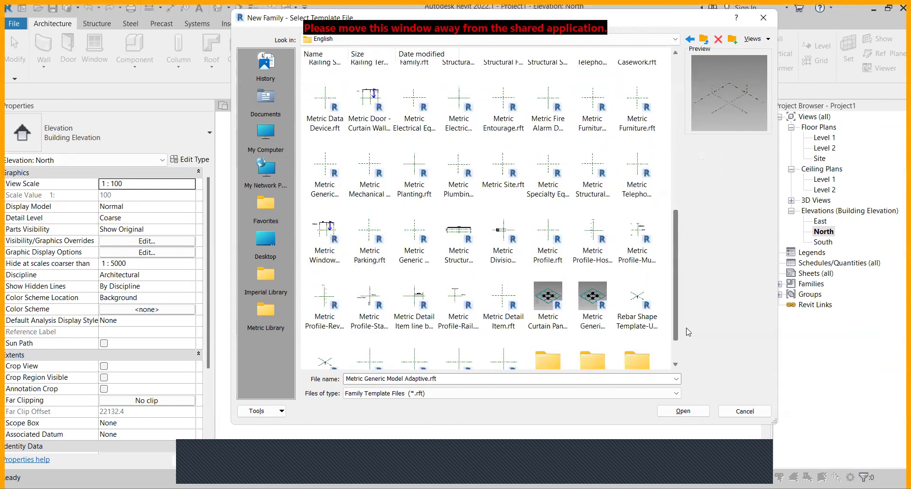
Step: Cancel the family template selection and dismiss the project save reminder without saving
left_click(744, 411)
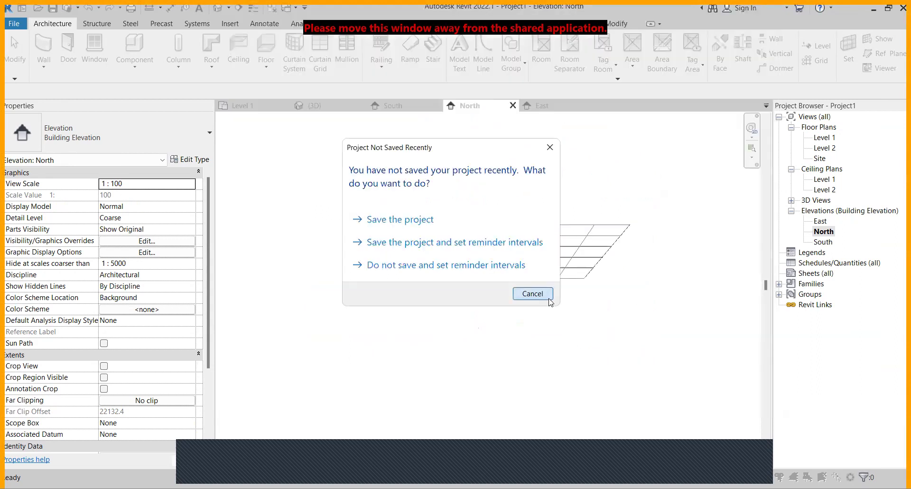
left_click(549, 298)
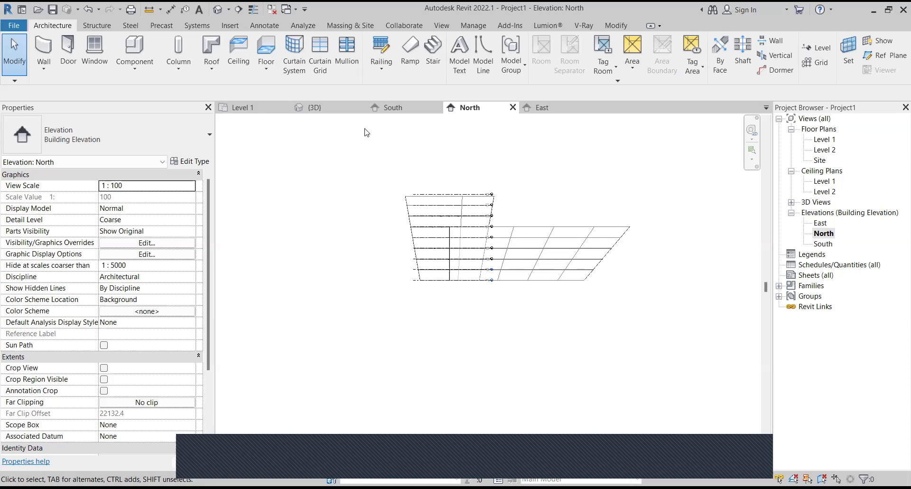
Step: Open the {3D} view and examine the mass, its tapered cylinder and its floors up close
left_click(328, 115)
scroll(588, 231, "up", 5)
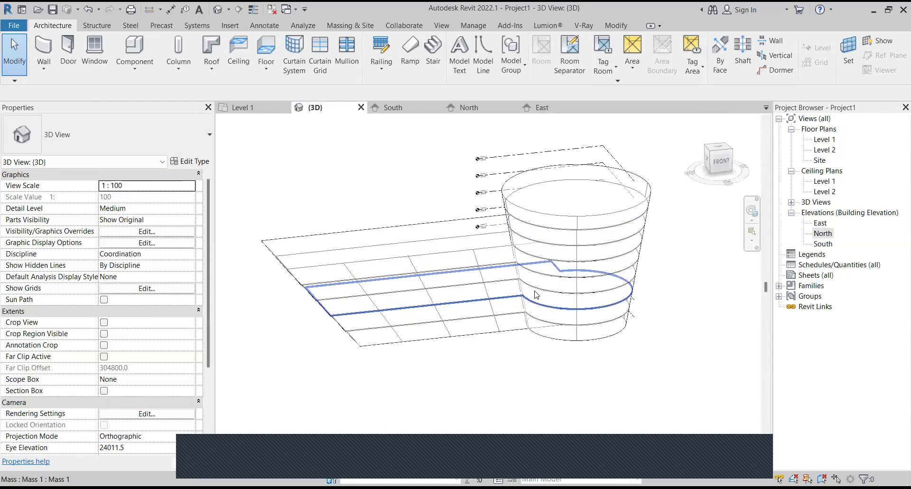
scroll(641, 197, "down", 1)
scroll(640, 198, "down", 1)
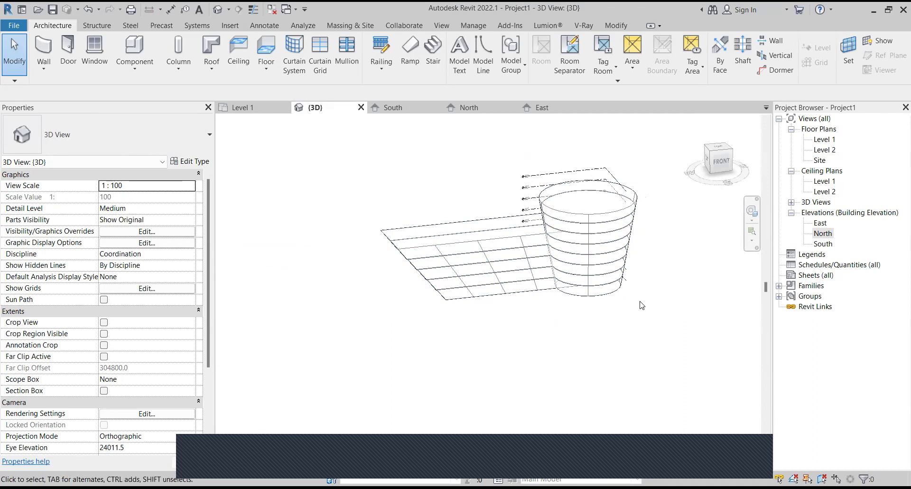
scroll(562, 195, "up", 3)
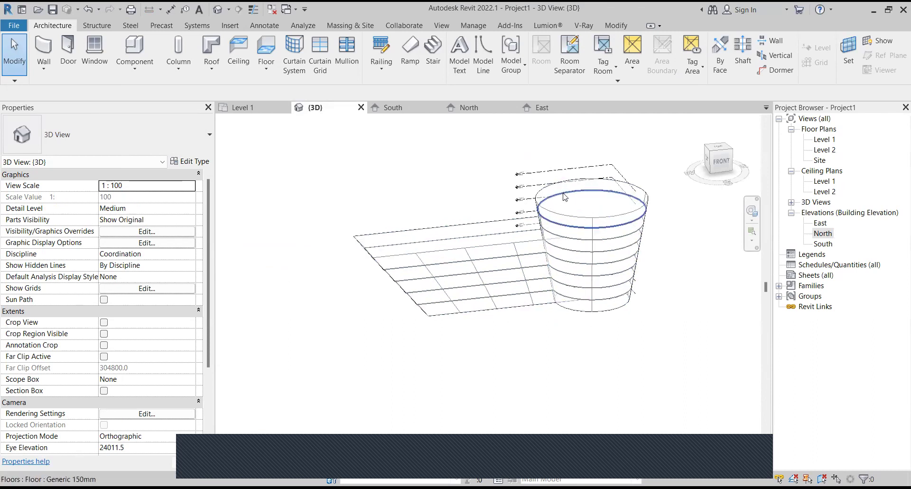
scroll(517, 205, "down", 3)
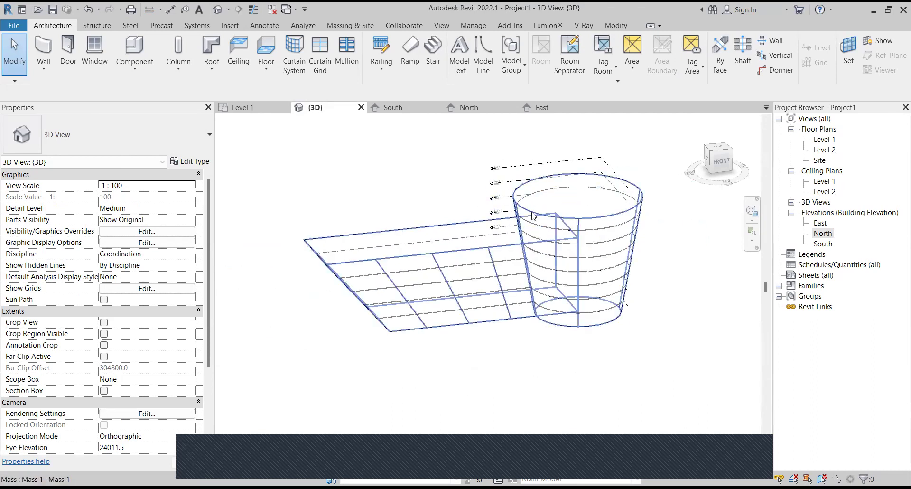
scroll(455, 245, "up", 2)
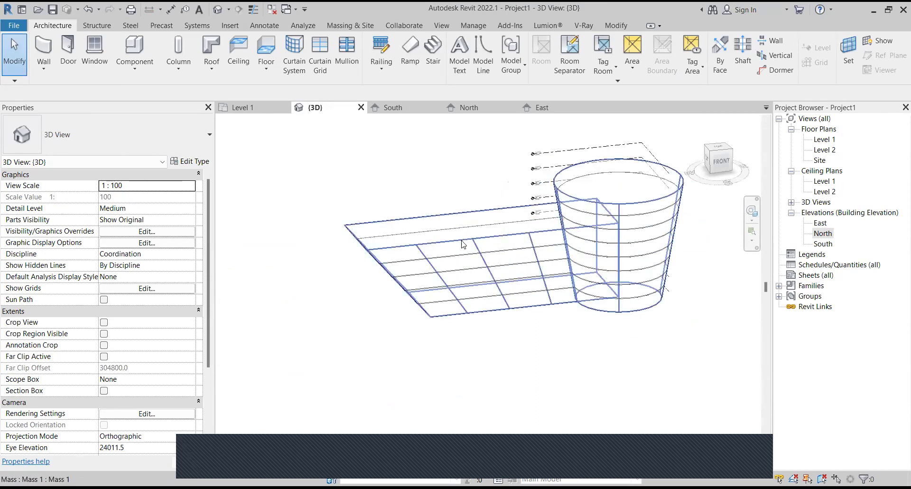
Step: Try to select the second and fourth panels of the block's front face plus a cylinder side face for one curtain system
scroll(462, 243, "up", 1)
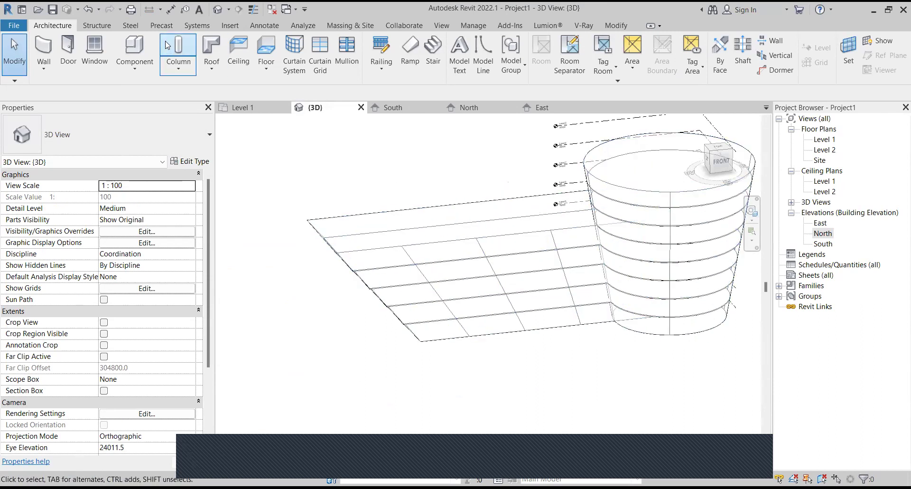
left_click(478, 250)
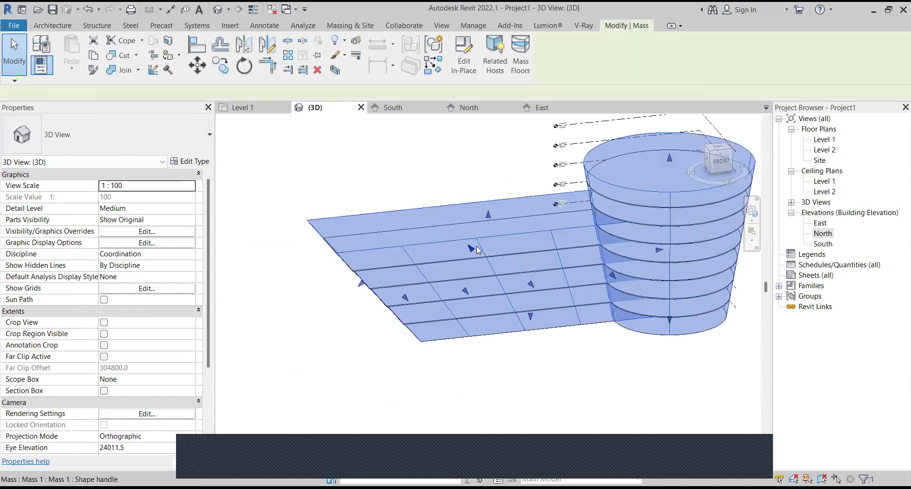
left_click(55, 28)
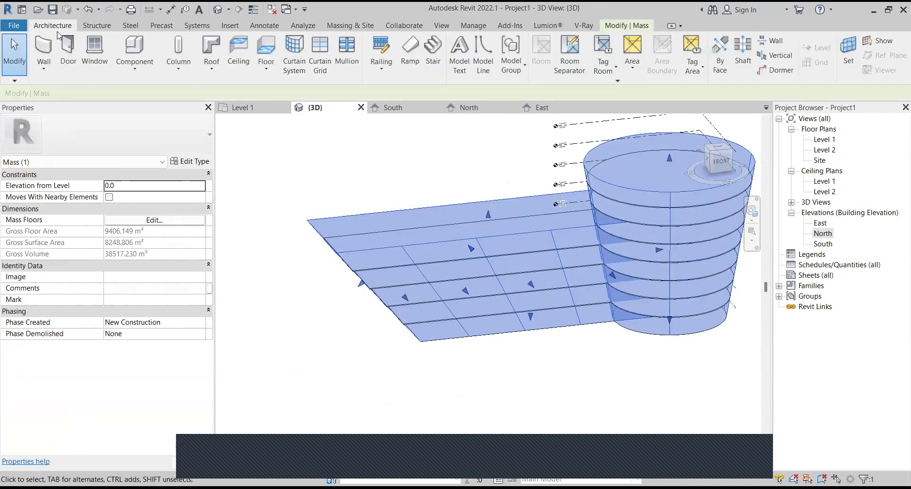
left_click(295, 54)
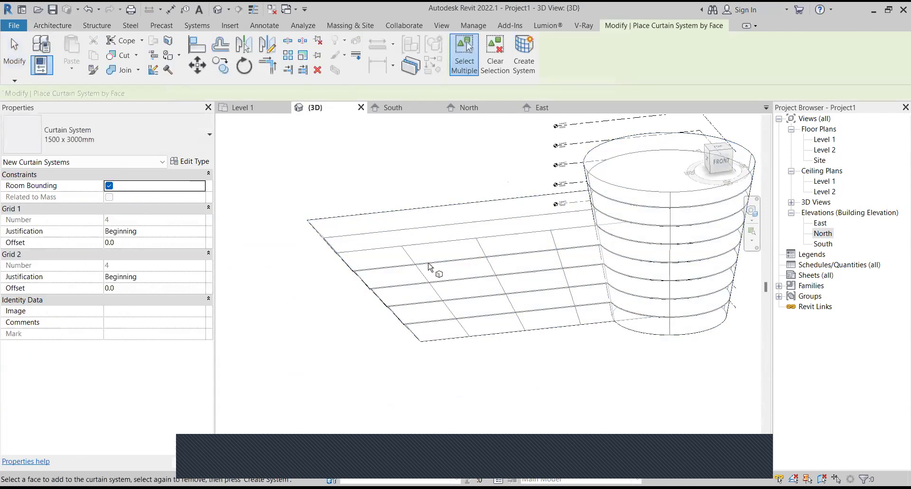
left_click(430, 257)
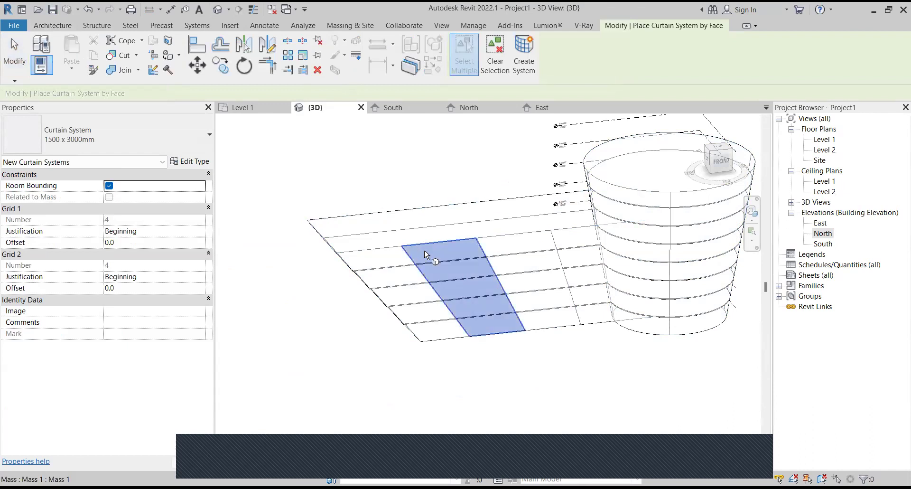
left_click(571, 240)
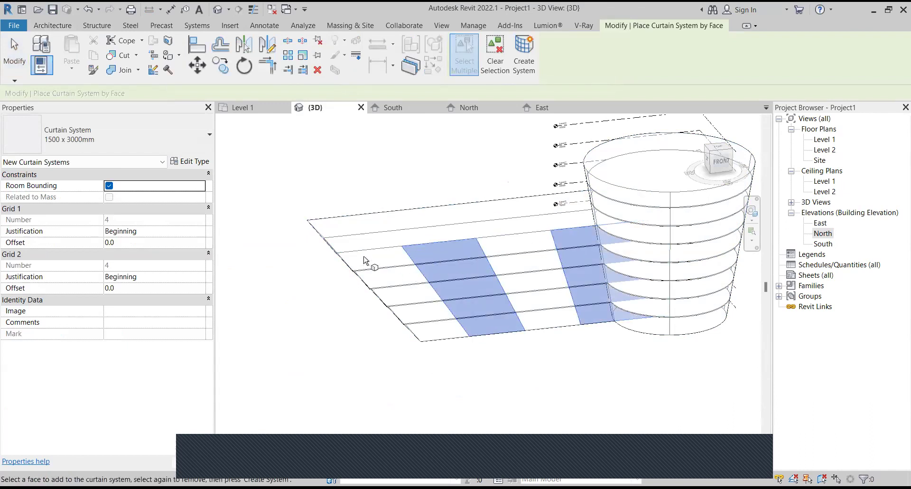
left_click(698, 199)
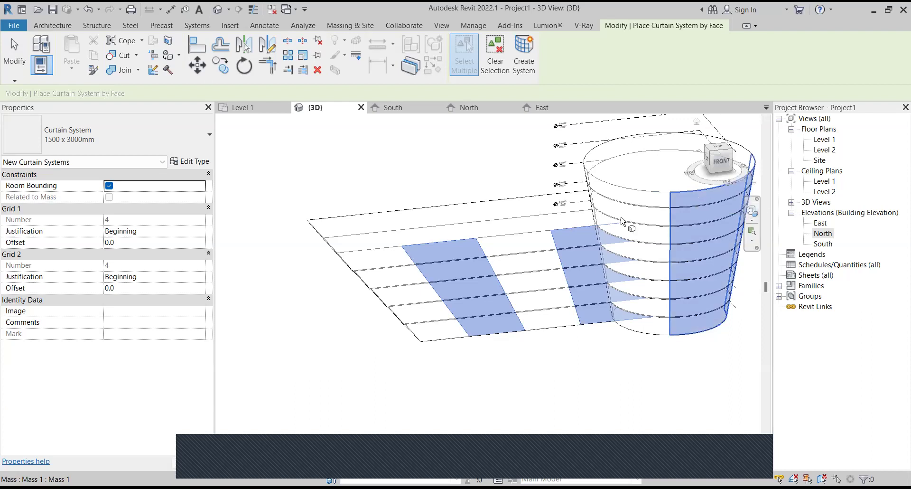
scroll(414, 257, "down", 2)
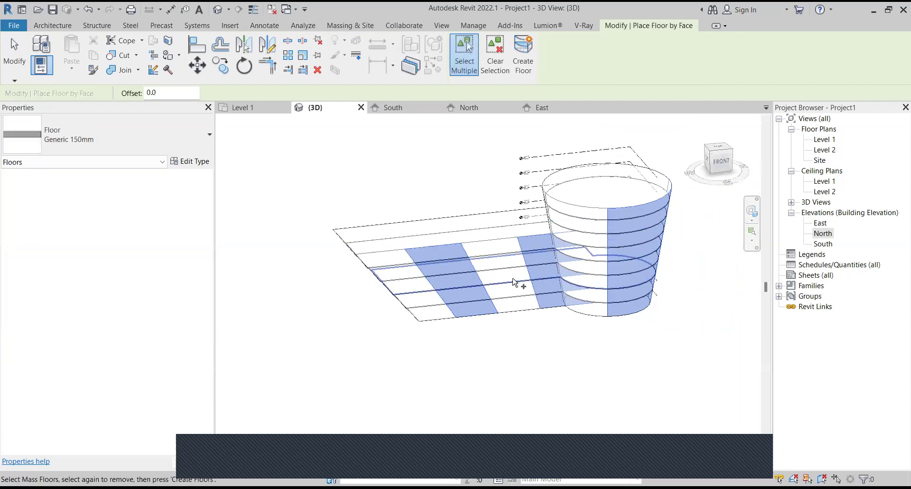
Step: Create 1500 x 3000mm curtain systems on the second and fourth panels of the block's front face
left_click(53, 26)
left_click(291, 59)
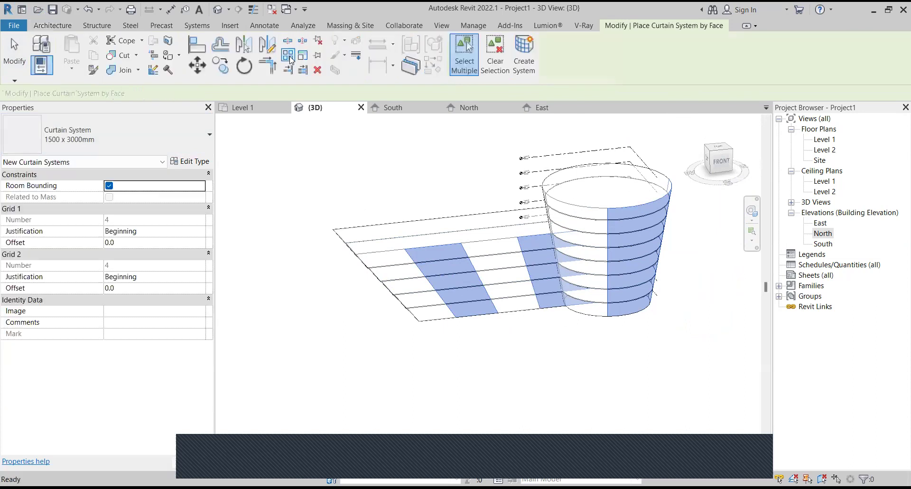
left_click(530, 68)
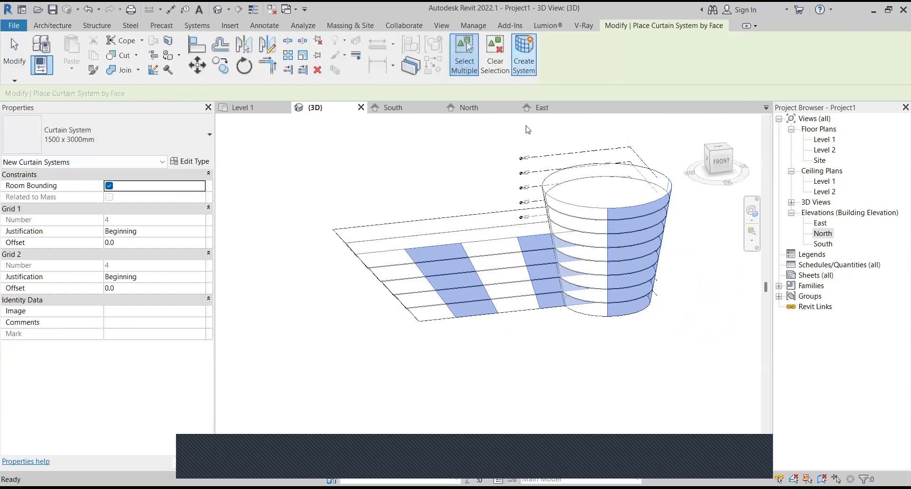
left_click(454, 255)
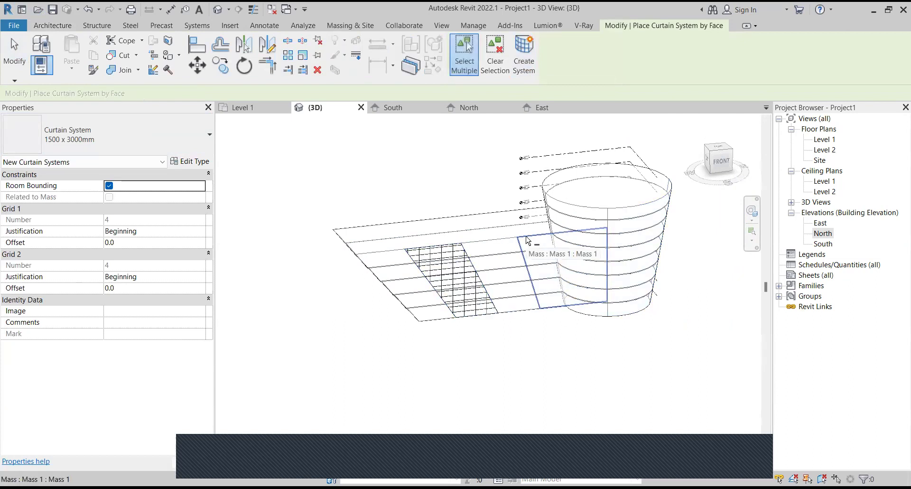
left_click(526, 255)
left_click(525, 52)
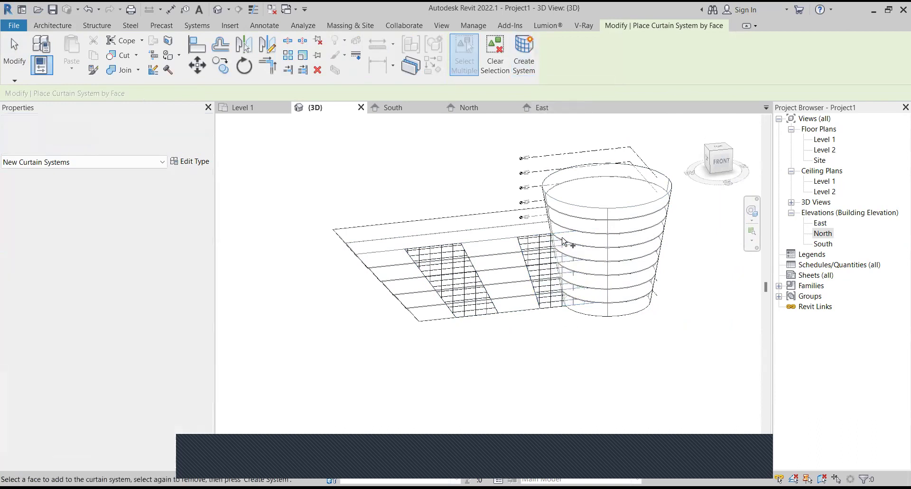
Step: Create a 1500 x 3000mm curtain system on the tapered cylinder's side face farther from the block, and finish the command
left_click(613, 207)
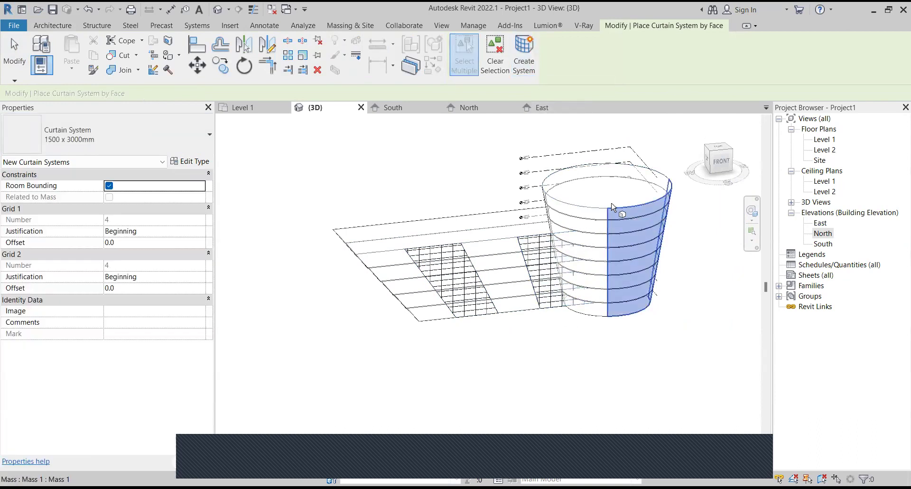
left_click(523, 53)
middle_click_drag(543, 258, 517, 244)
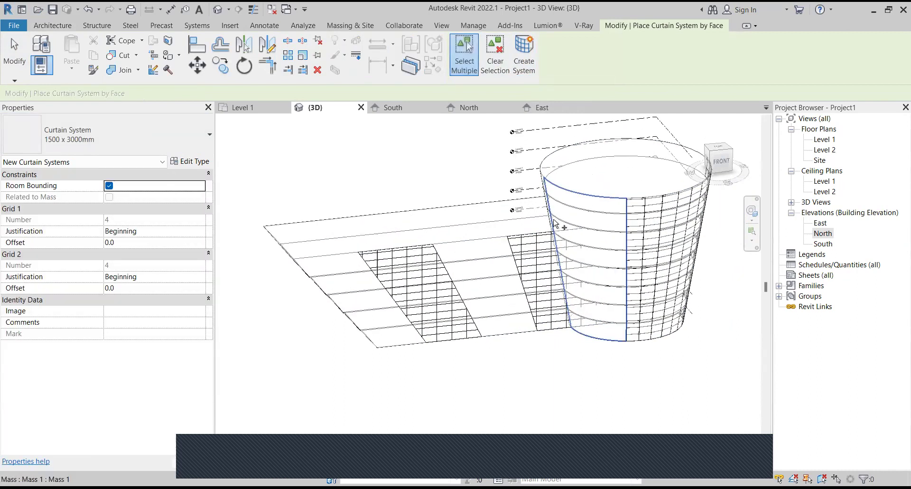
key("Escape")
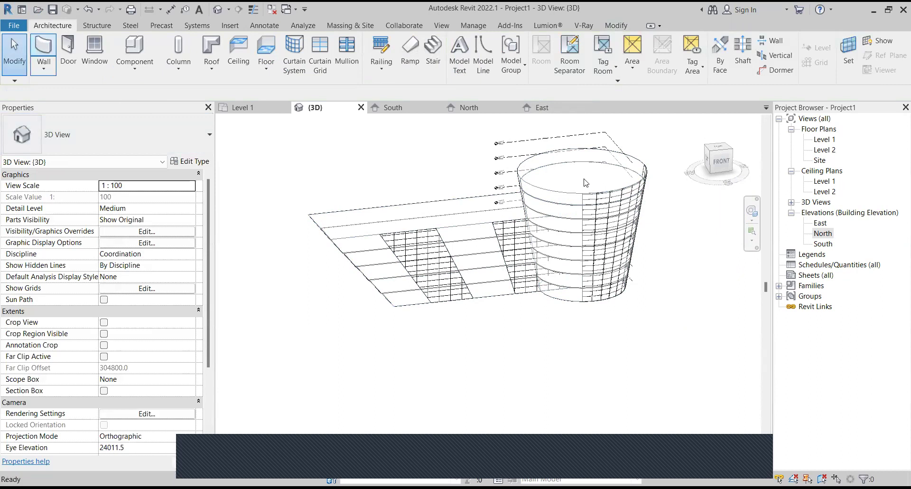
key("w")
key("a")
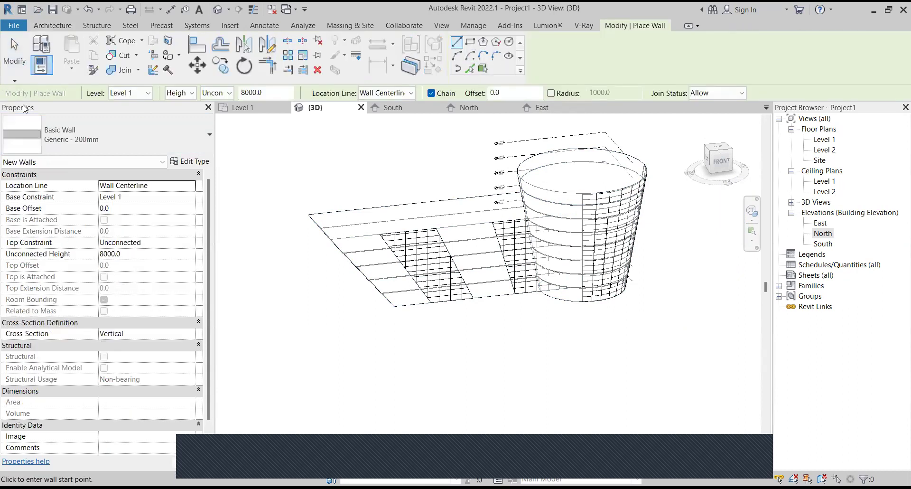
left_click(53, 26)
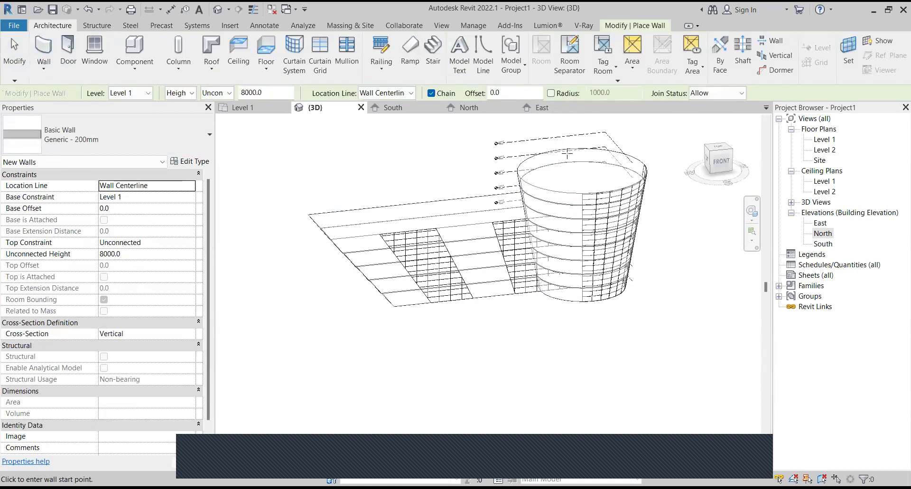
scroll(570, 155, "up", 1)
key("Escape")
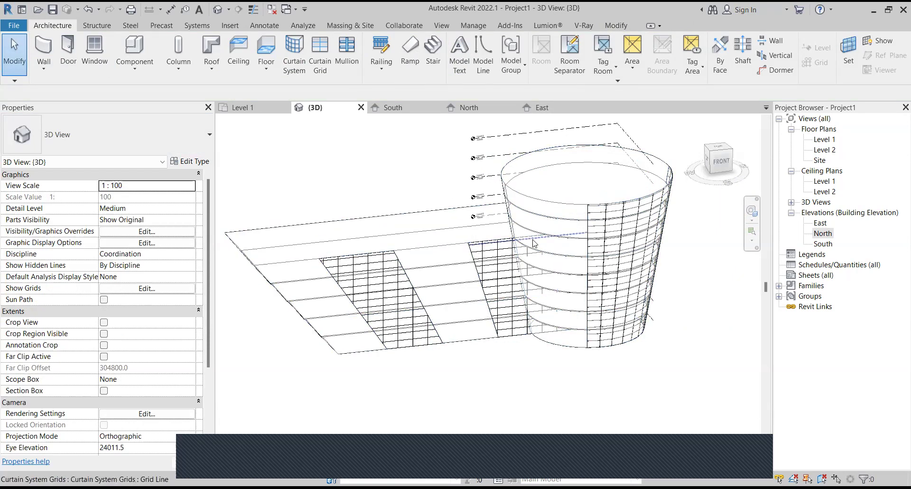
Step: Try to place a Generic - 200mm wall on the end panel of the block's front face using the standard Wall tool
scroll(532, 240, "down", 2)
scroll(364, 235, "up", 2)
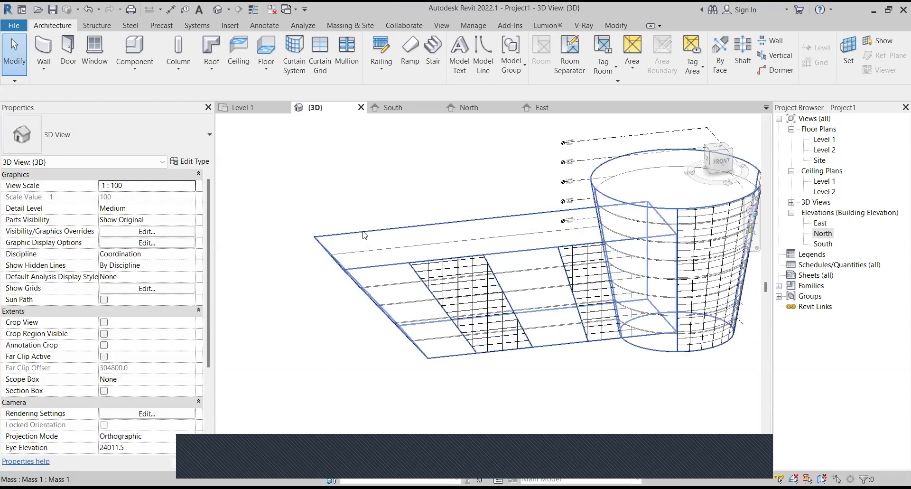
left_click(366, 235)
key("Escape")
key("Tab")
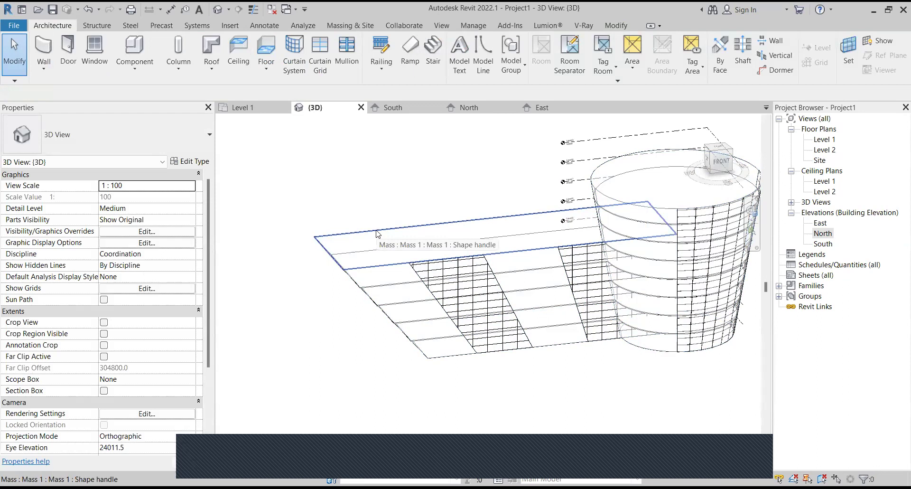
left_click(389, 274)
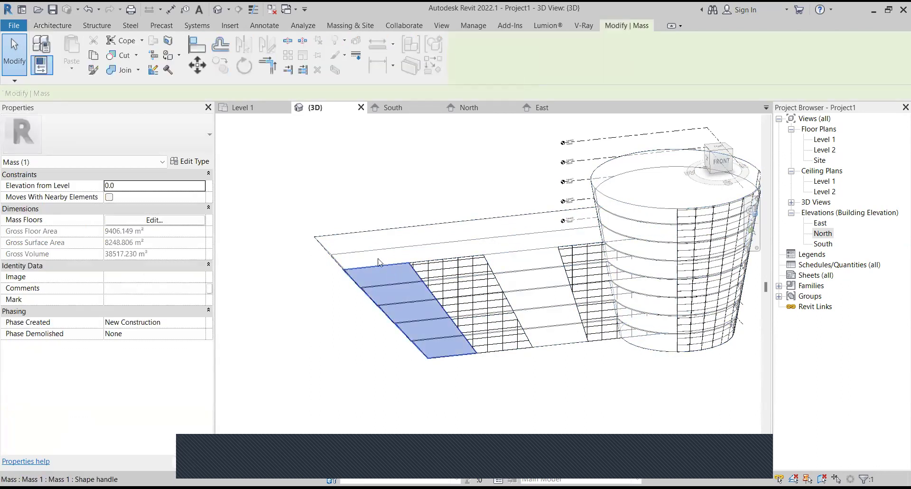
left_click(52, 24)
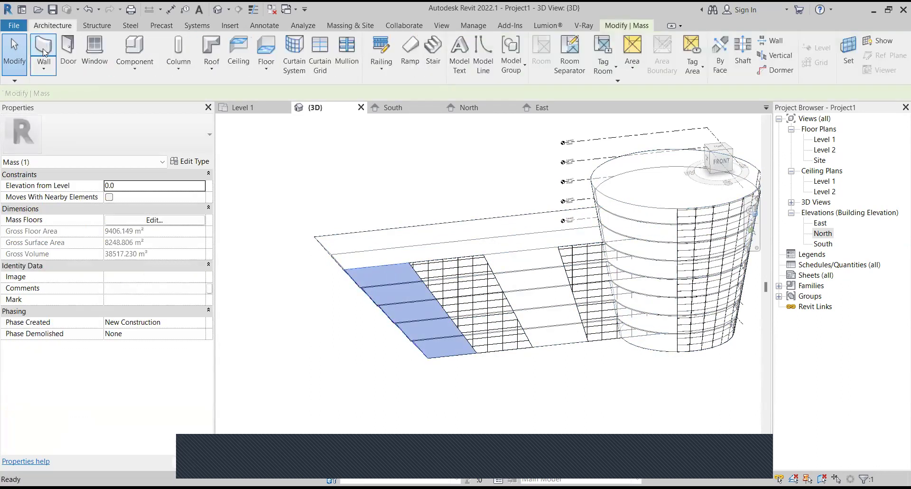
left_click(44, 50)
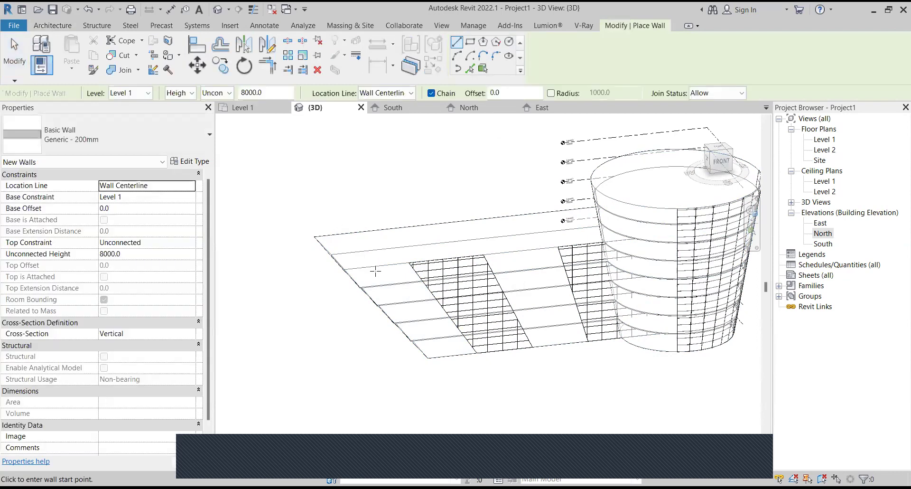
key("Escape")
Step: Select the end panel of the block's front face and start placing a Generic - 200mm wall by face
scroll(376, 272, "up", 2)
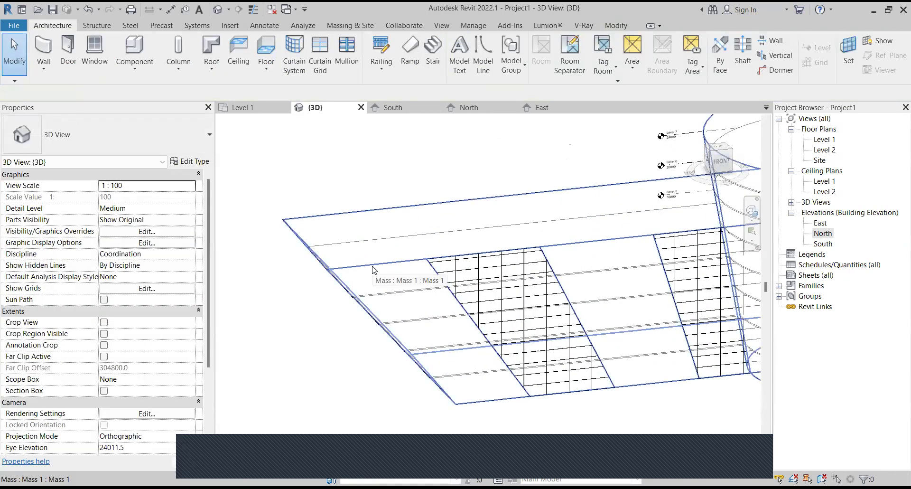
key("Tab")
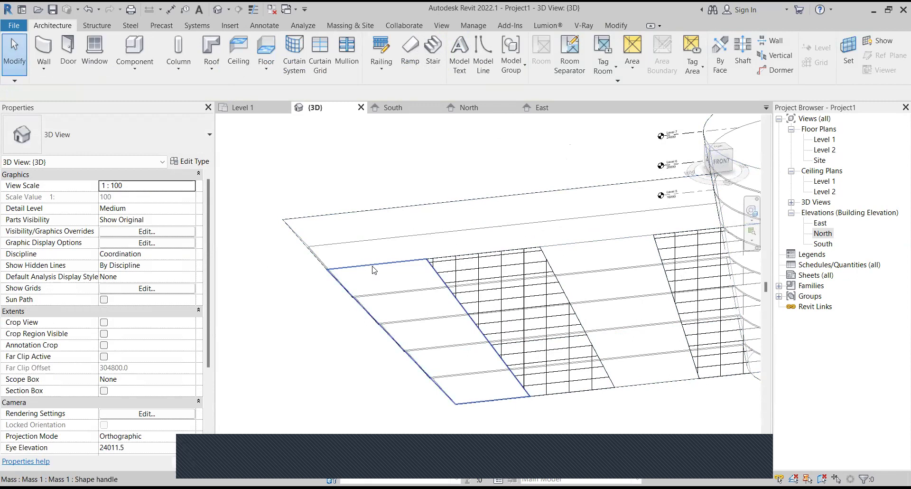
left_click(374, 270)
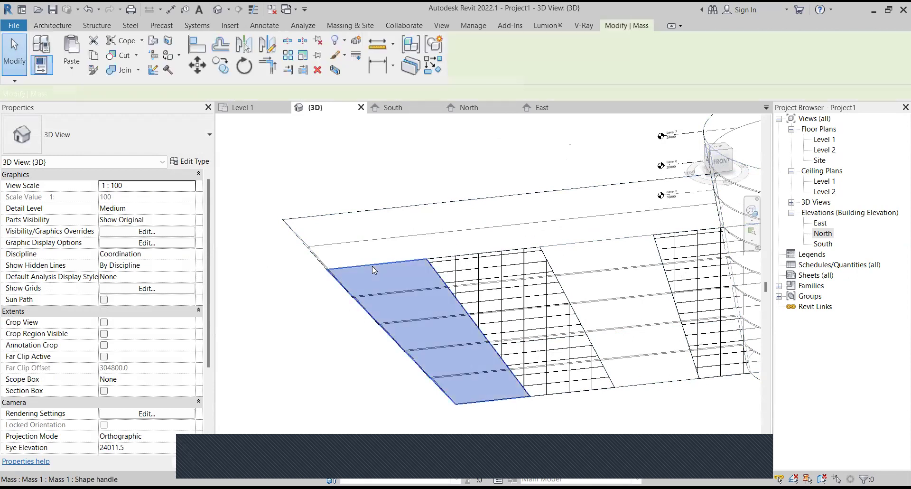
left_click(45, 26)
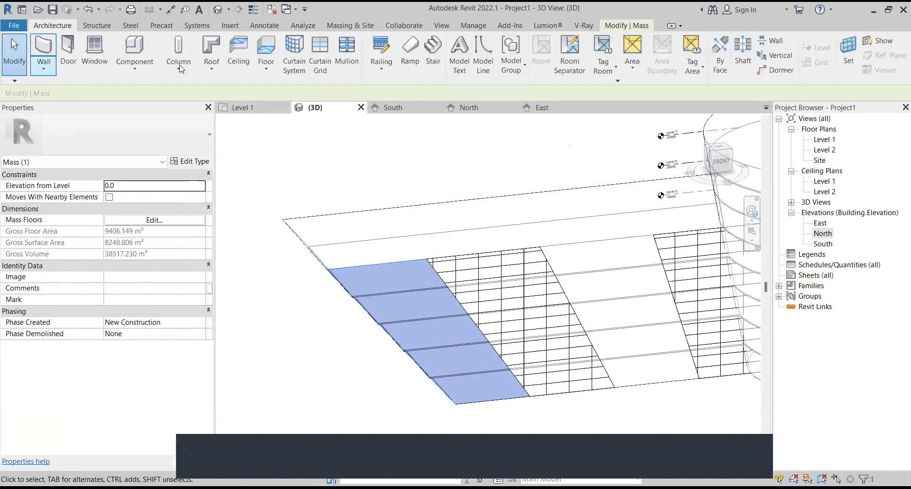
left_click(358, 24)
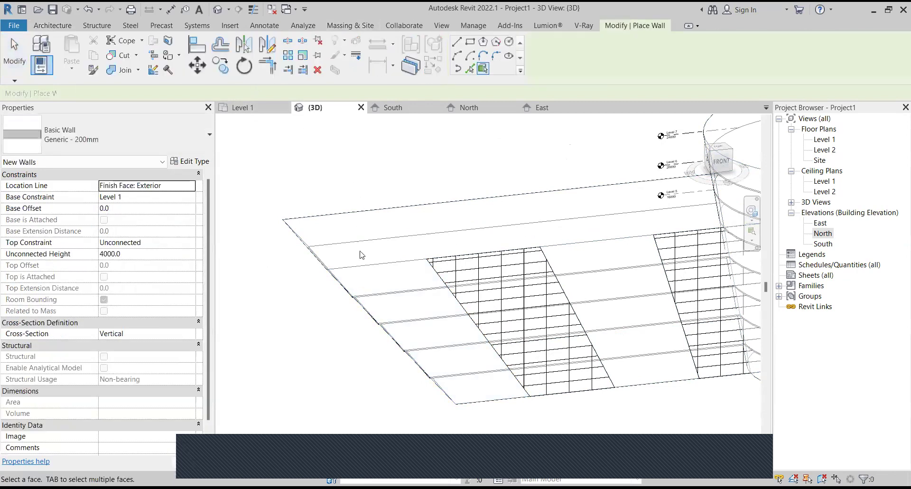
Step: Examine the block's uncovered front panels and the tapered cylinder's faces as candidates for walls by face
scroll(409, 254, "up", 3)
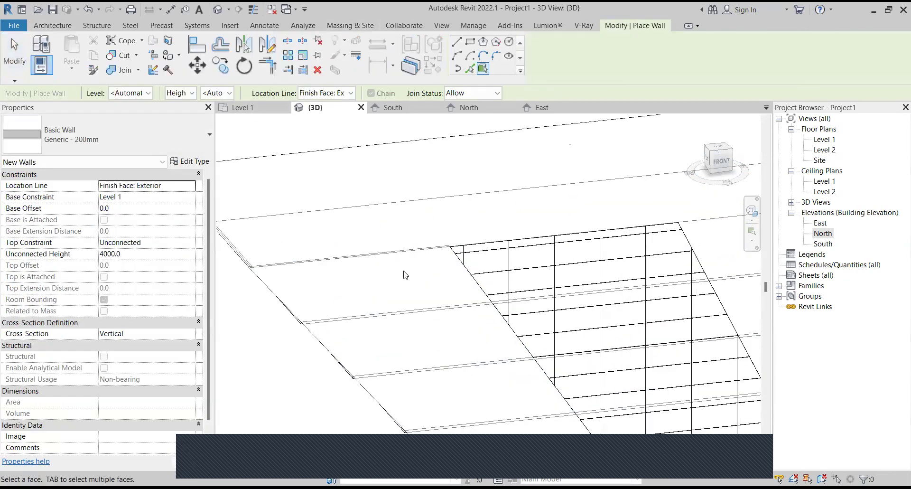
scroll(374, 245, "down", 2)
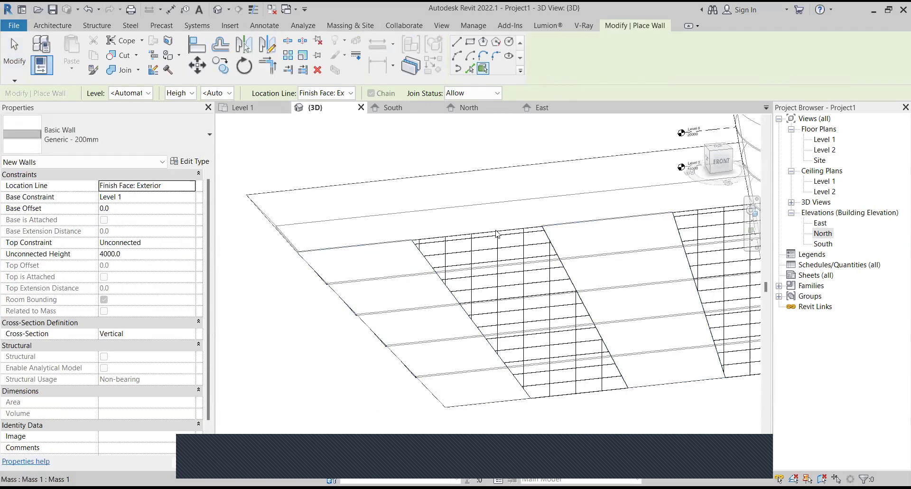
scroll(603, 199, "down", 3)
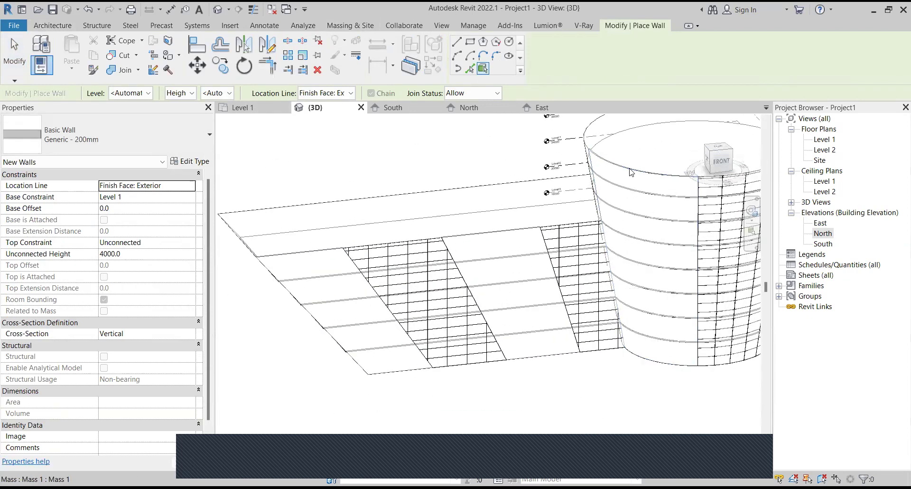
scroll(490, 222, "down", 2)
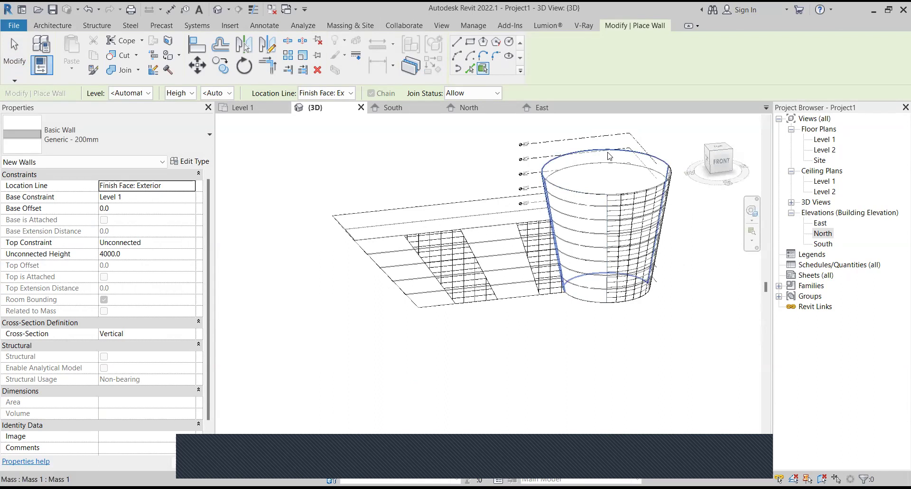
scroll(470, 211, "up", 2)
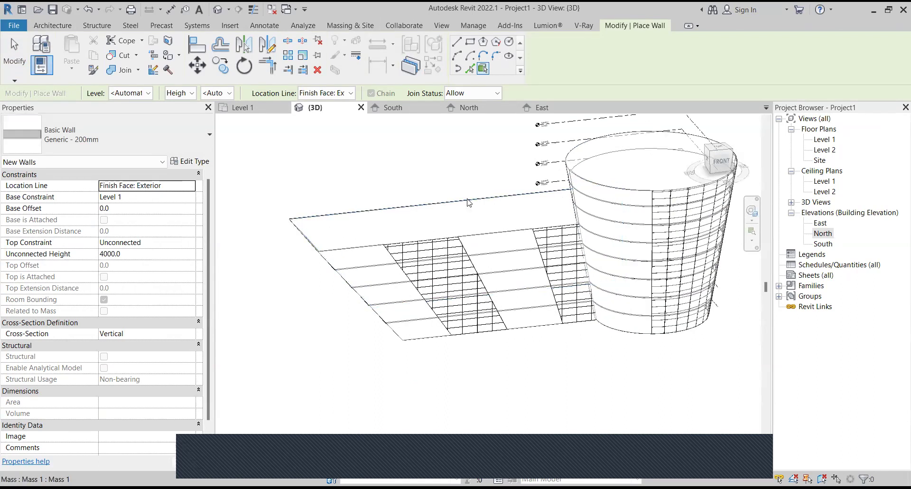
scroll(380, 231, "up", 2)
scroll(365, 220, "down", 4)
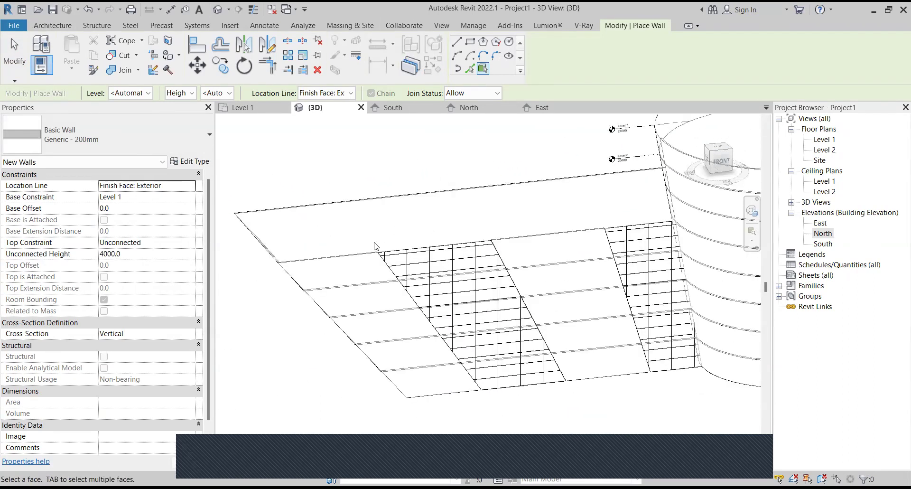
scroll(567, 205, "up", 5)
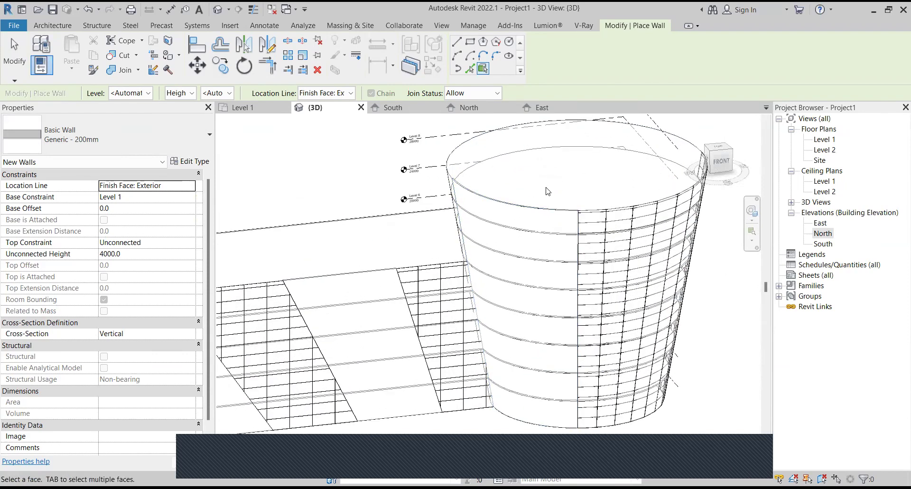
Step: Turn the 3D view to the Back orientation to face the block's rear wall
scroll(549, 227, "down", 5)
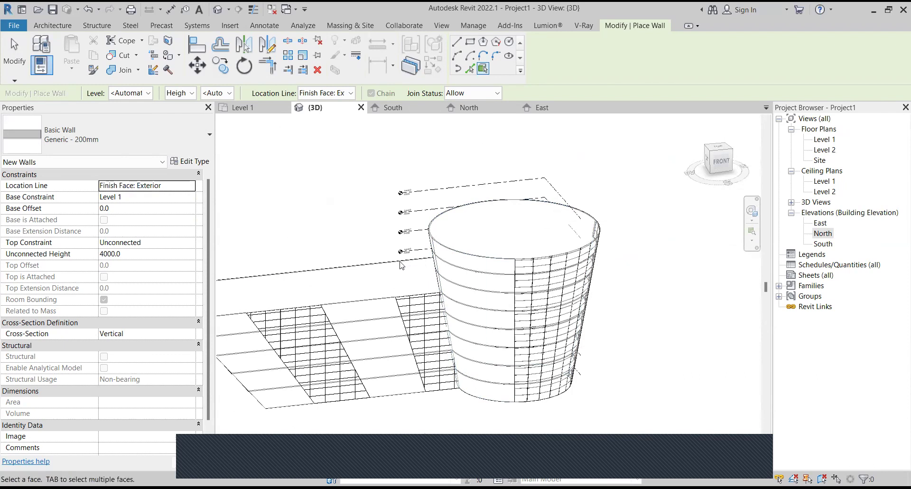
scroll(421, 249, "up", 2)
scroll(421, 250, "up", 2)
scroll(459, 261, "down", 4)
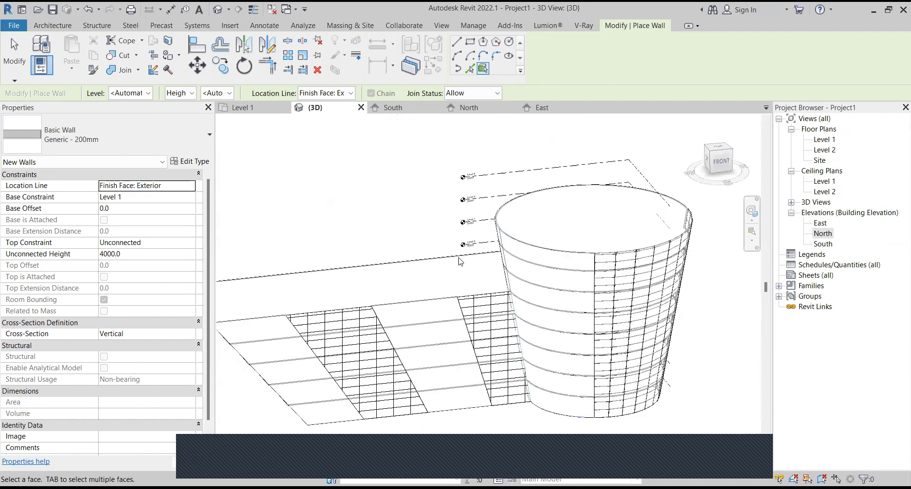
scroll(546, 332, "down", 3)
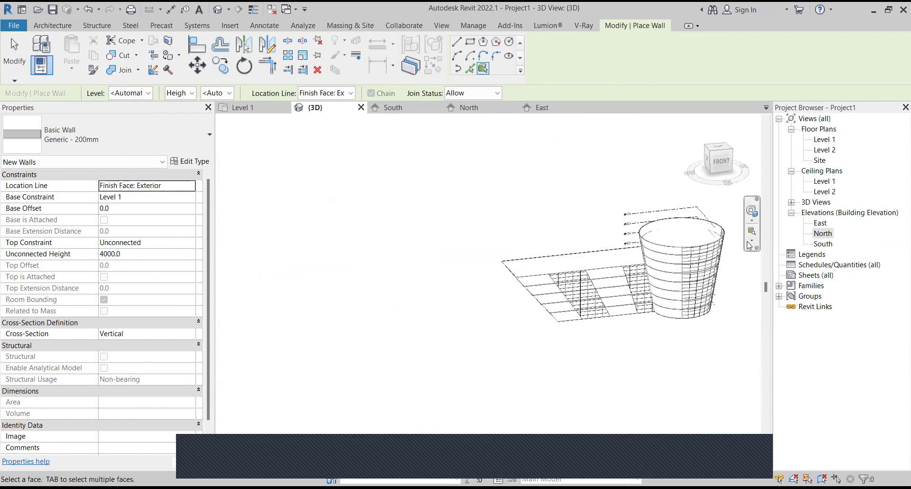
scroll(640, 285, "up", 2)
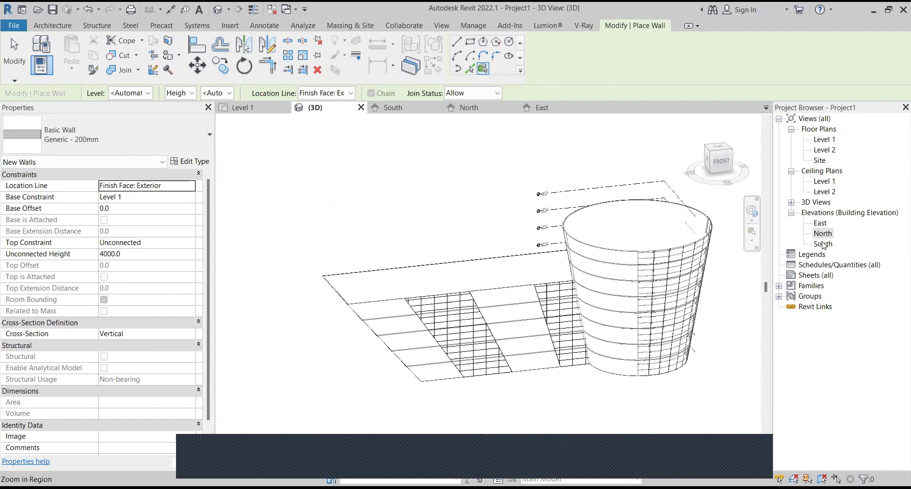
left_click_drag(708, 149, 708, 166)
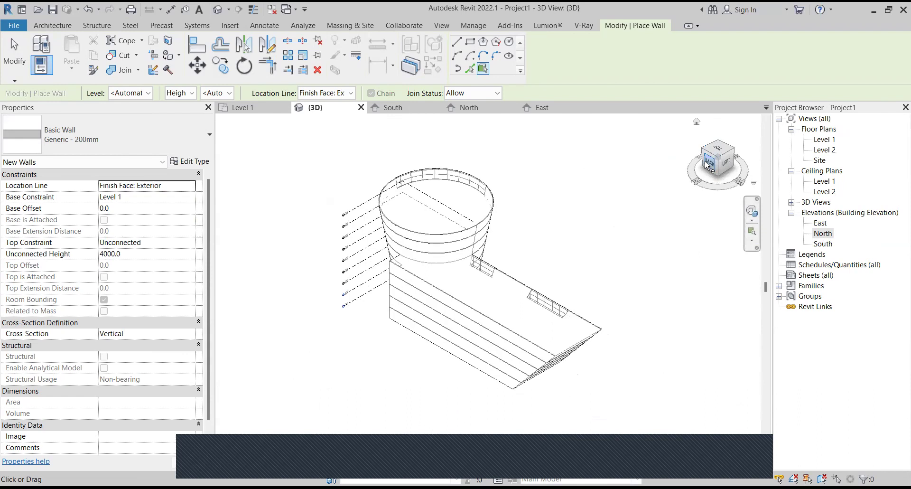
left_click(707, 165)
scroll(512, 305, "up", 4)
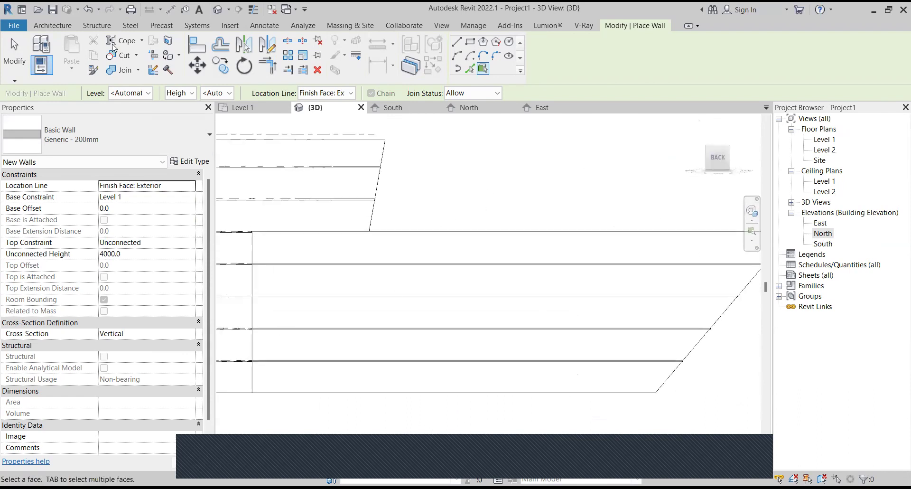
Step: Place two M_Fixed 0406 x 0610mm windows about 1700 mm apart on the rear wall's lowest storey, near its slanted end
left_click(57, 25)
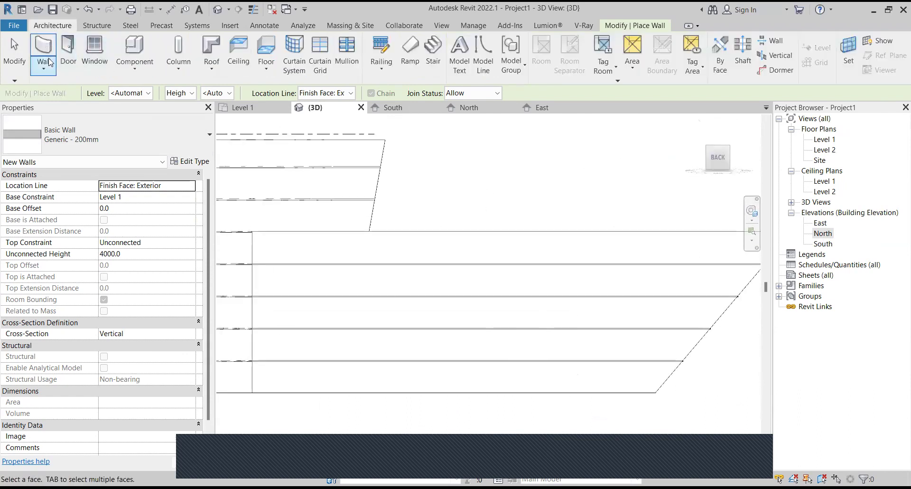
left_click(95, 48)
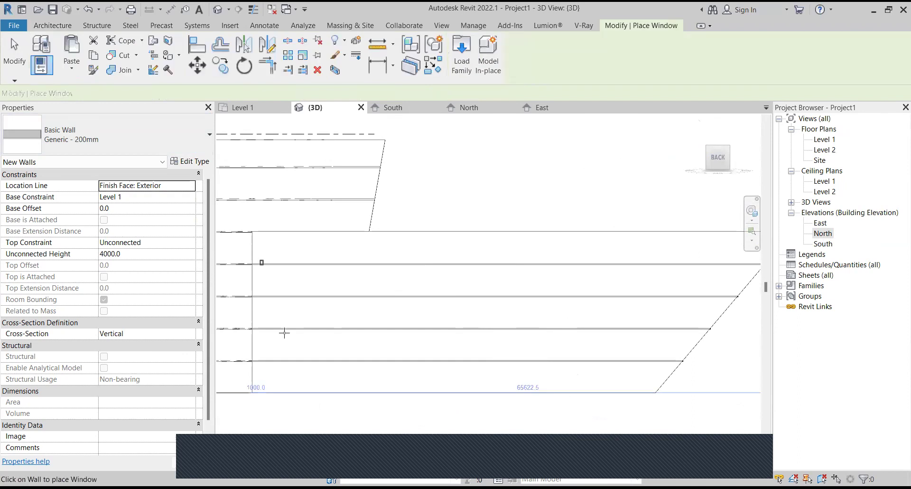
left_click(98, 128)
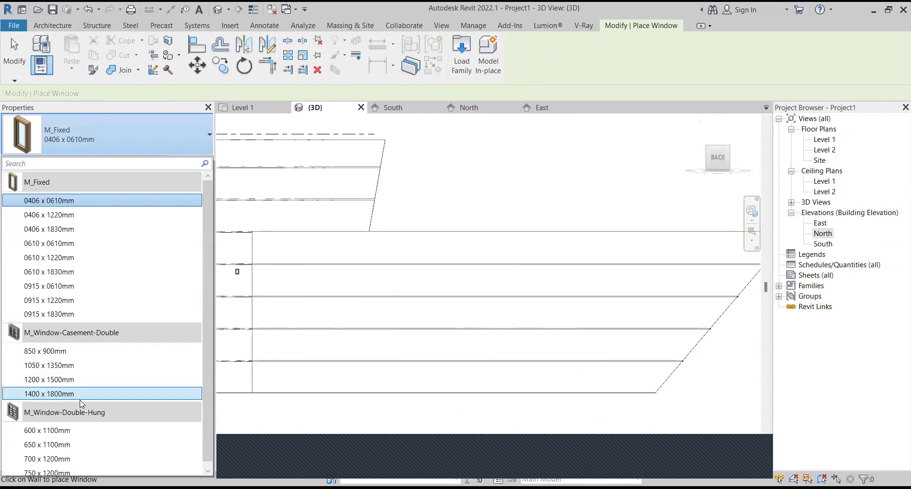
scroll(657, 372, "up", 3)
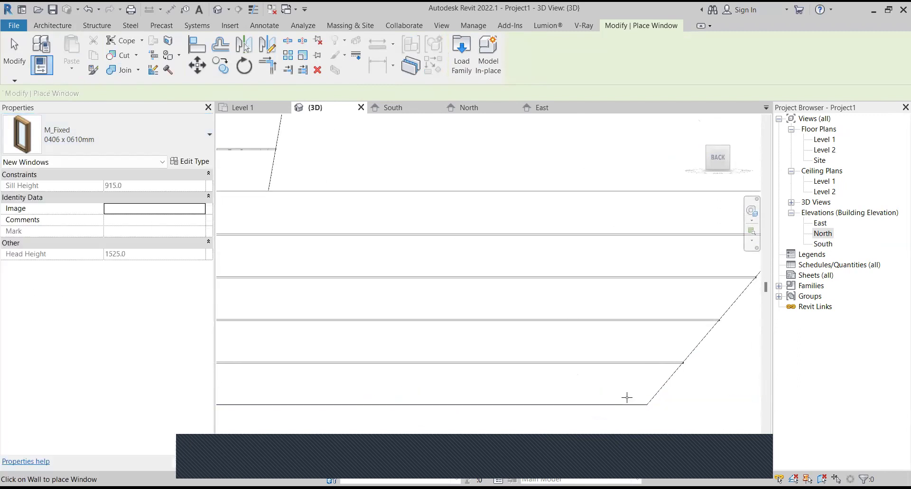
scroll(627, 390, "up", 1)
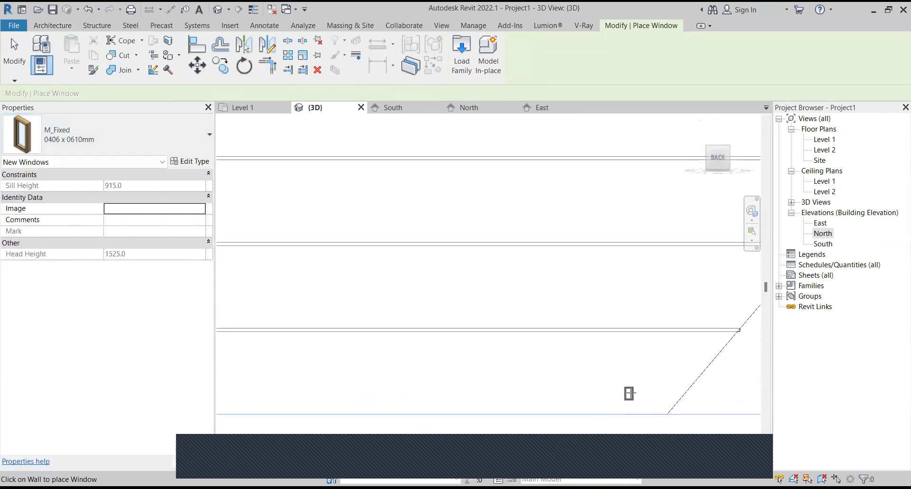
left_click(585, 388)
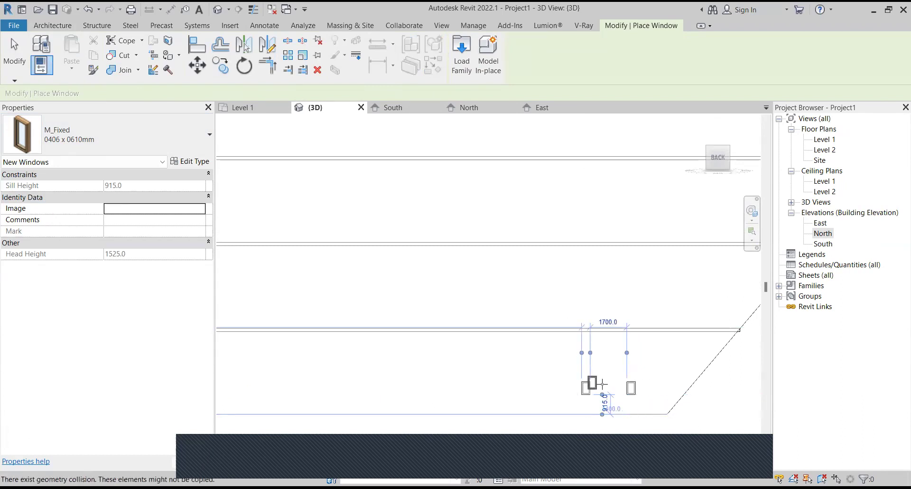
key("Escape")
key("Escape")
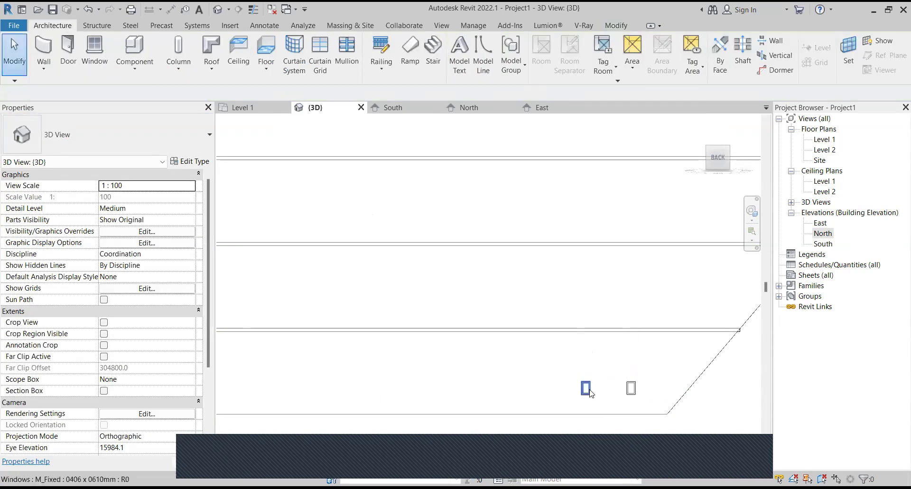
Step: Copy the fixed window farther from the slanted end repeatedly at the pair's spacing, making a row of eight on the lowest storey
left_click(587, 388)
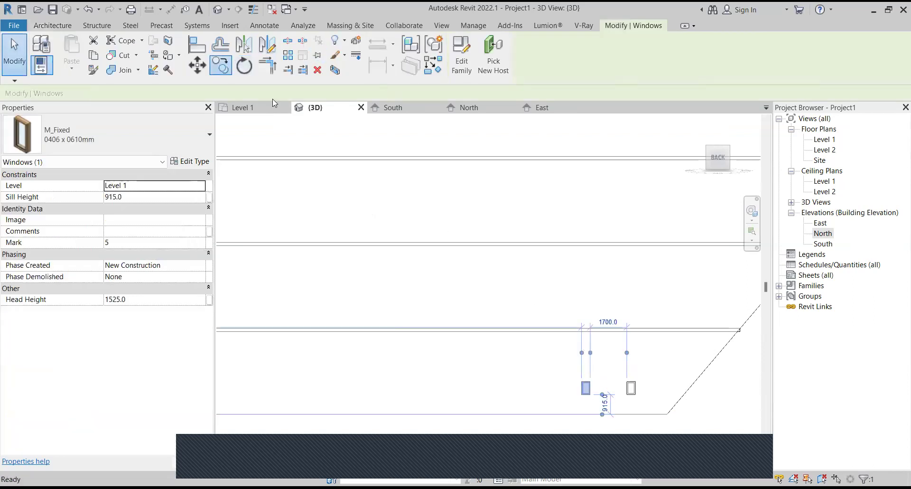
left_click(221, 66)
scroll(629, 380, "up", 2)
scroll(629, 377, "up", 1)
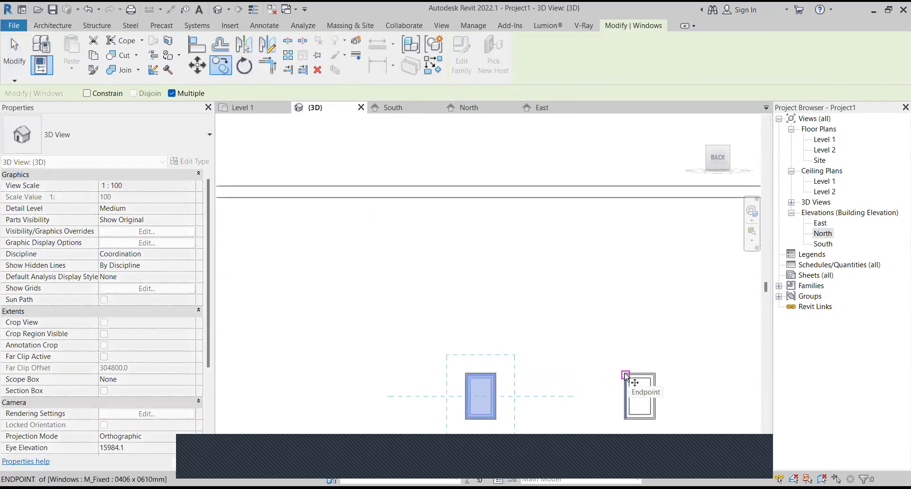
left_click(625, 373)
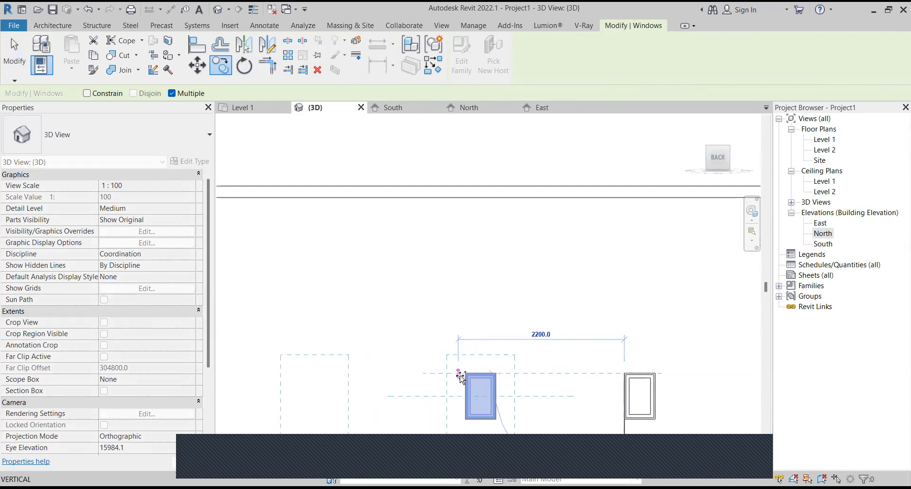
left_click(465, 374)
mouse_move(465, 373)
middle_mouse_down("shift")
mouse_move(561, 349)
mouse_move(452, 366)
middle_mouse_up("shift")
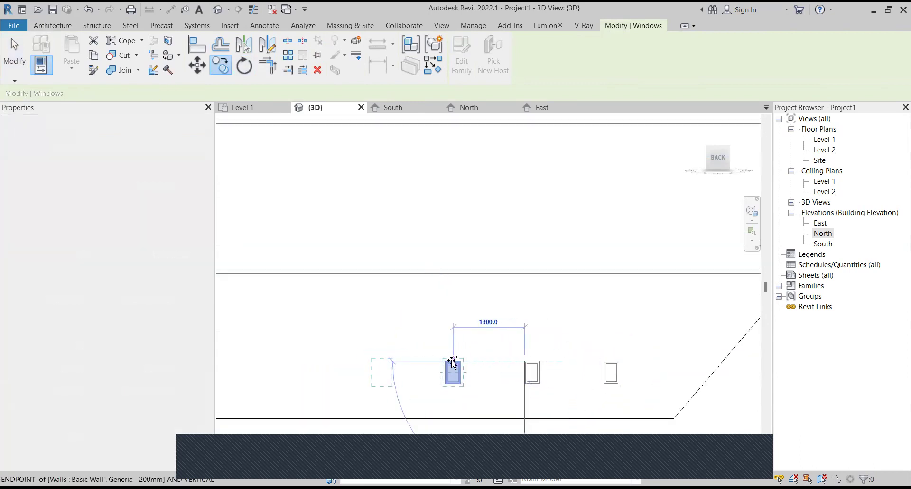
scroll(441, 362, "up", 2)
scroll(441, 363, "down", 1)
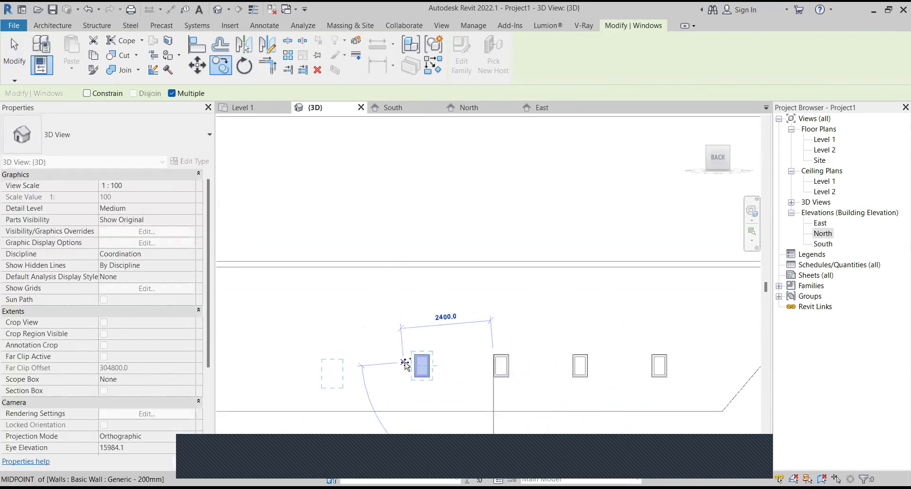
scroll(417, 350, "up", 1)
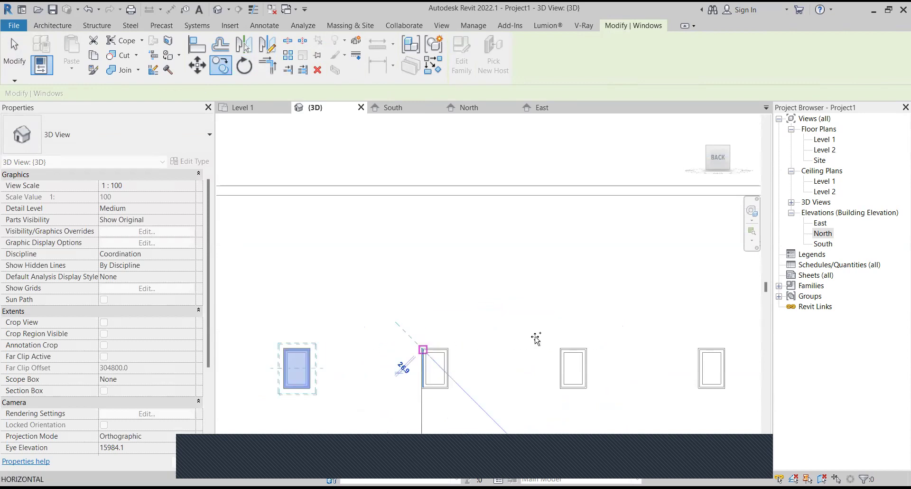
scroll(401, 365, "down", 2)
middle_click_drag(414, 346, 450, 345, "shift")
left_click(431, 345)
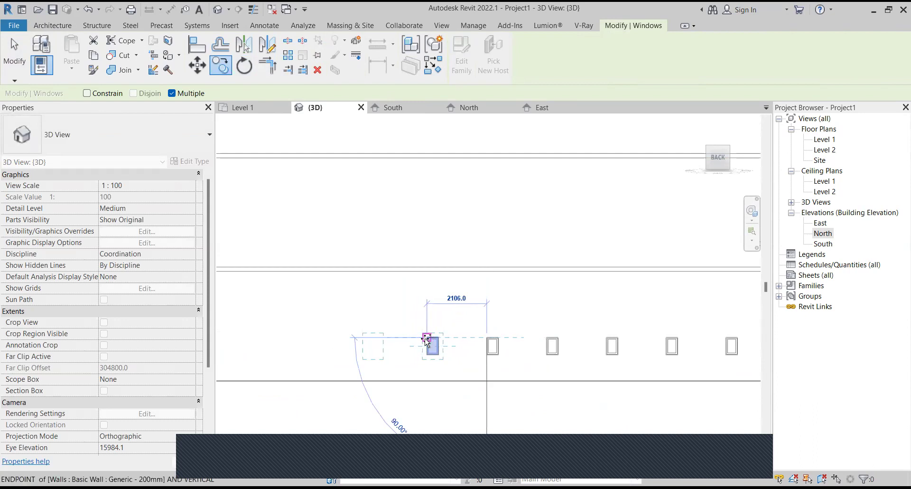
scroll(379, 338, "down", 3)
scroll(442, 333, "down", 3)
scroll(405, 331, "up", 2)
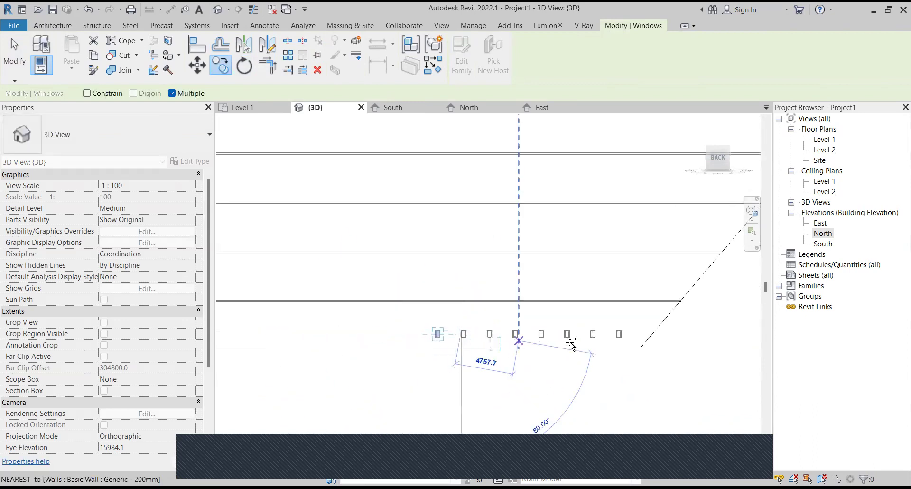
left_click(647, 346)
key("Escape")
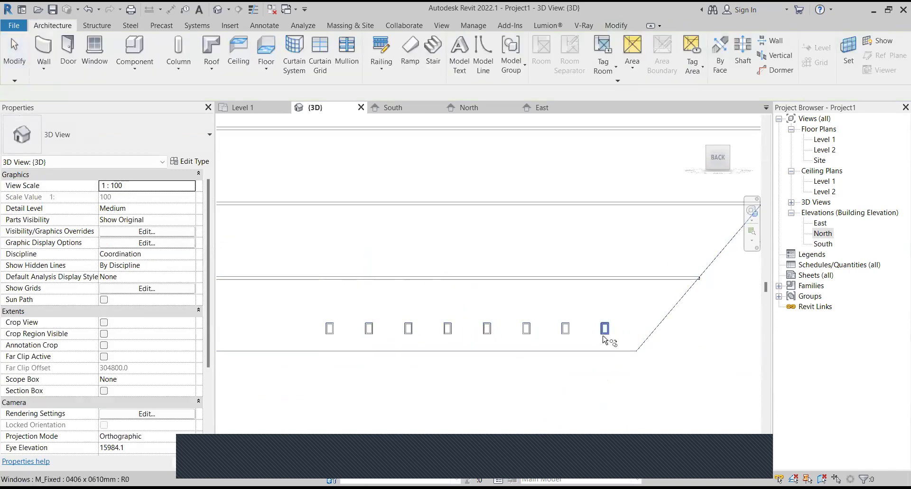
scroll(601, 338, "up", 3)
scroll(608, 336, "down", 3)
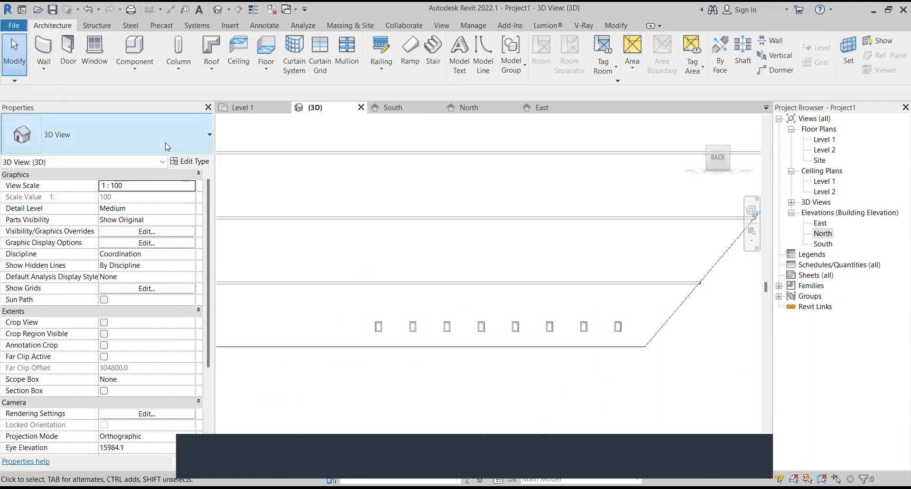
Step: Place two M_Window-Casement-Double 1400 x 1800mm windows about 3600 mm apart on the rear wall's second storey, near the slanted end
left_click(92, 75)
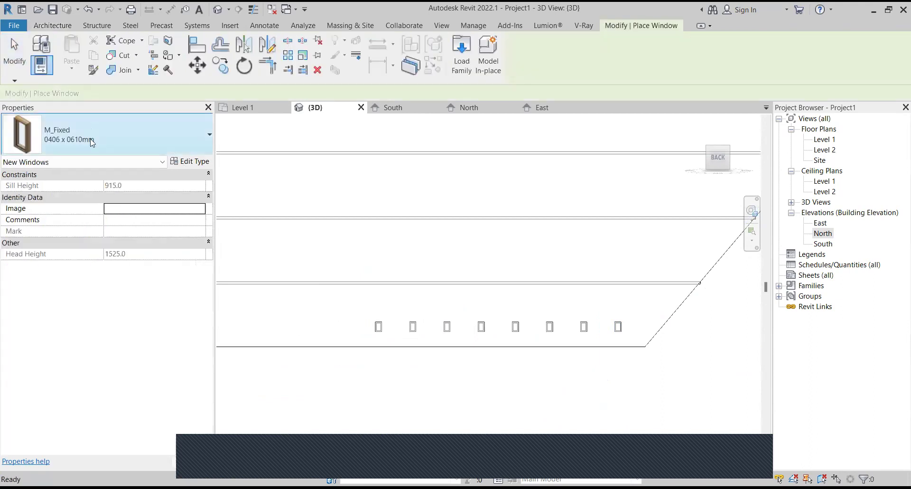
left_click(210, 134)
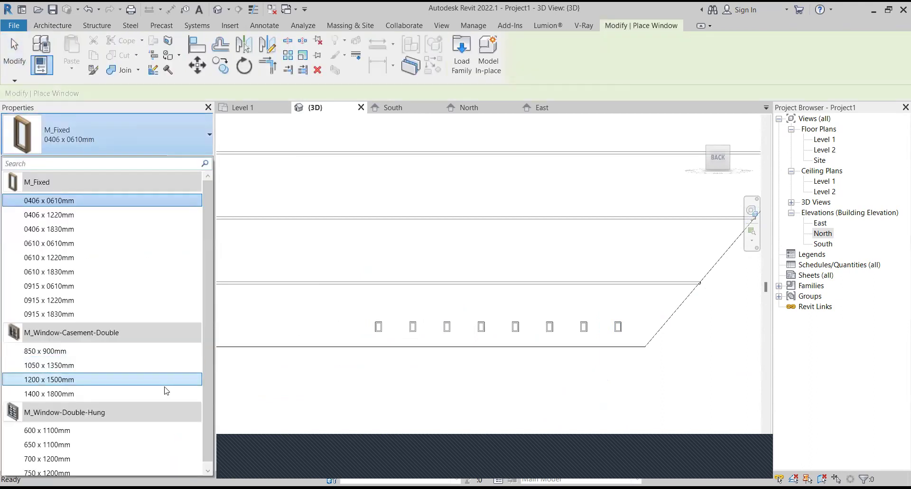
left_click(161, 393)
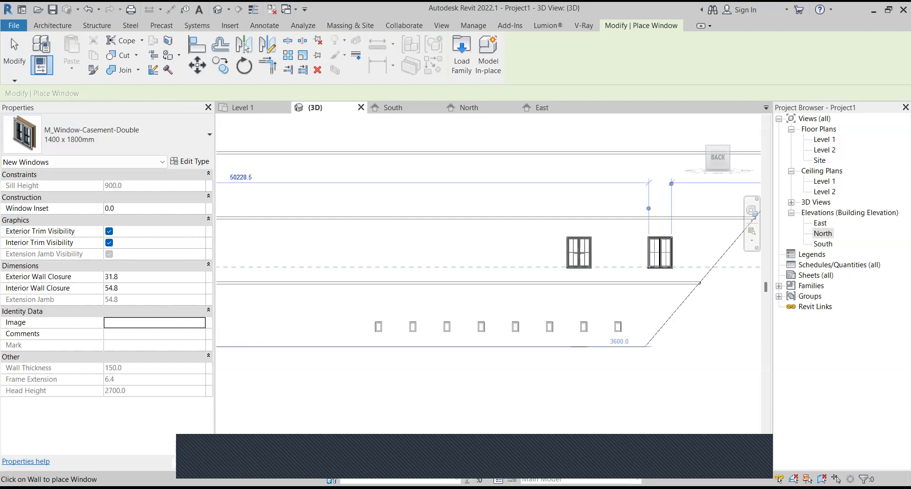
left_click(579, 254)
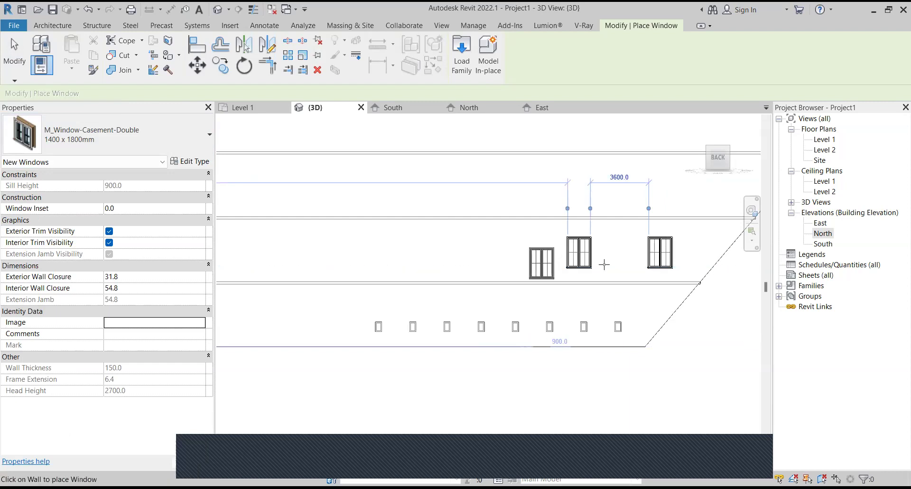
key("Escape")
key("Escape")
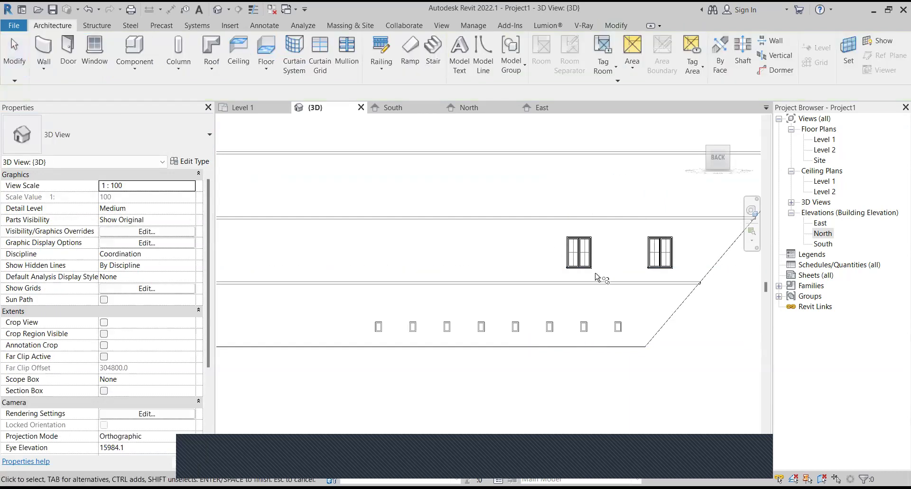
Step: Copy the casement window farther from the slanted end four times at the pair's spacing, making a row of six on the second storey
left_click(581, 258)
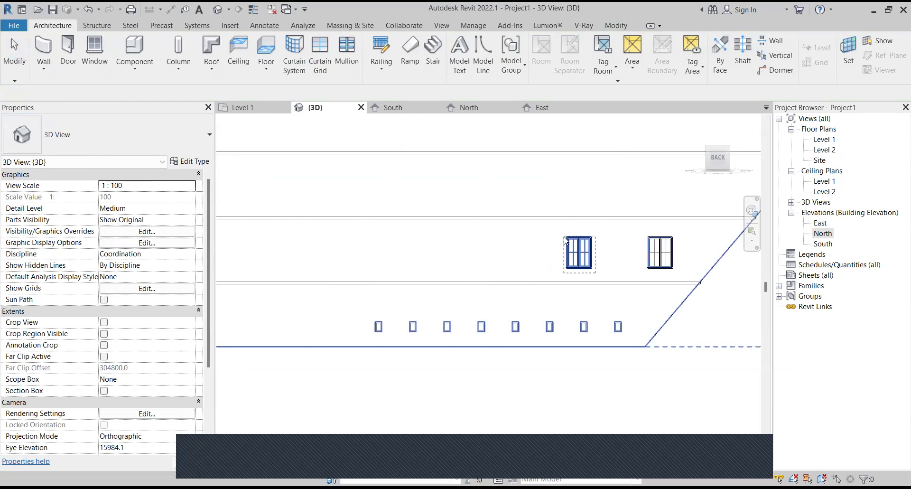
left_click(567, 242)
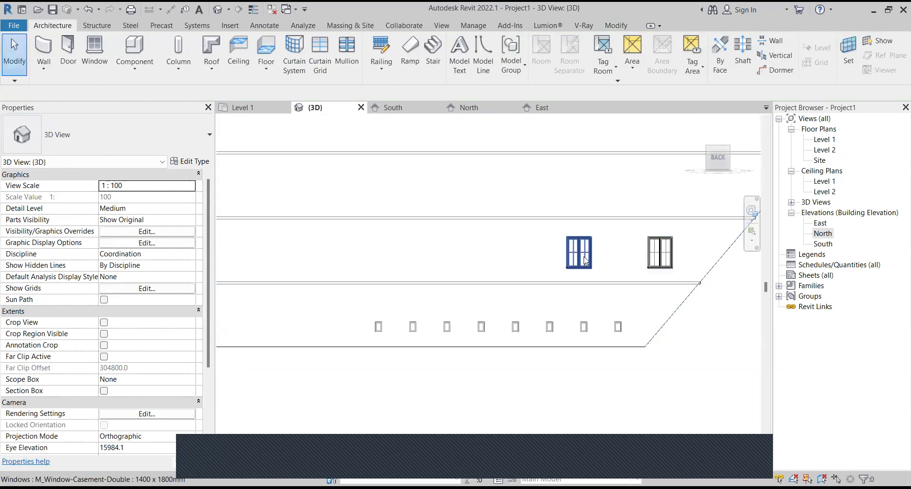
left_click(227, 70)
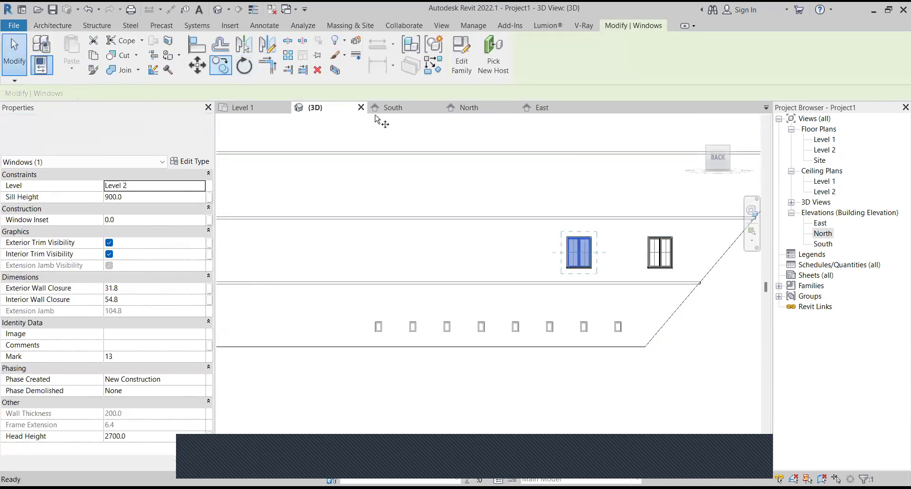
left_click(648, 236)
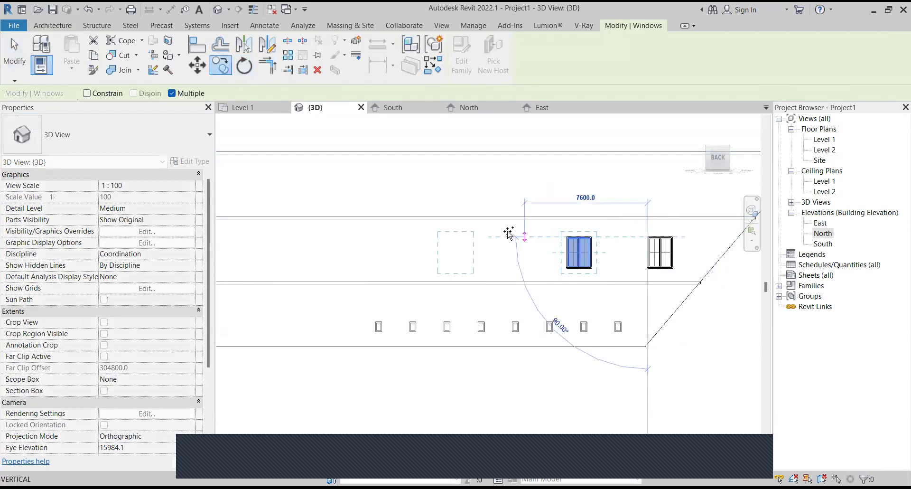
left_click(561, 237)
left_click(485, 237)
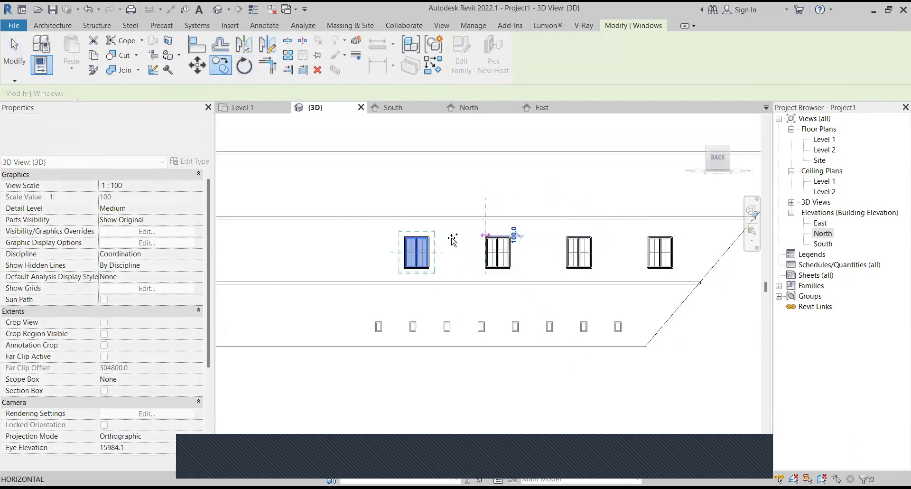
left_click(404, 236)
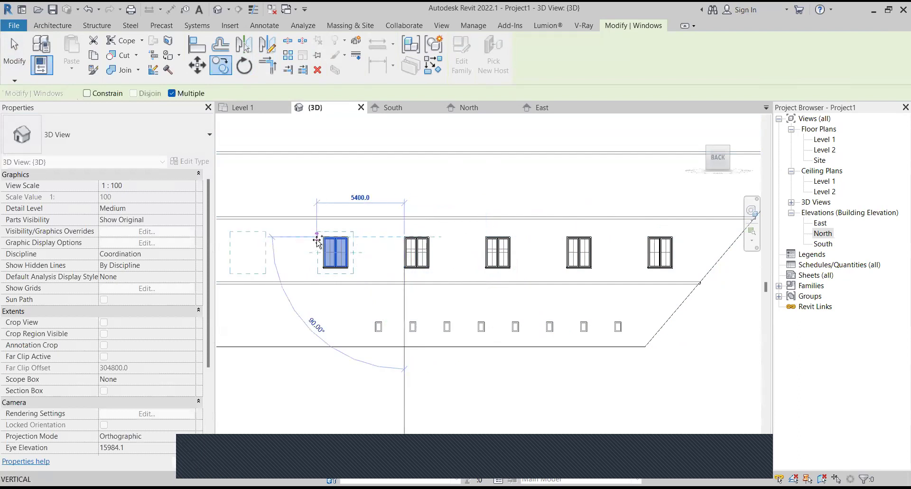
left_click(325, 235)
left_click(242, 236)
scroll(563, 220, "down", 1)
key("Escape")
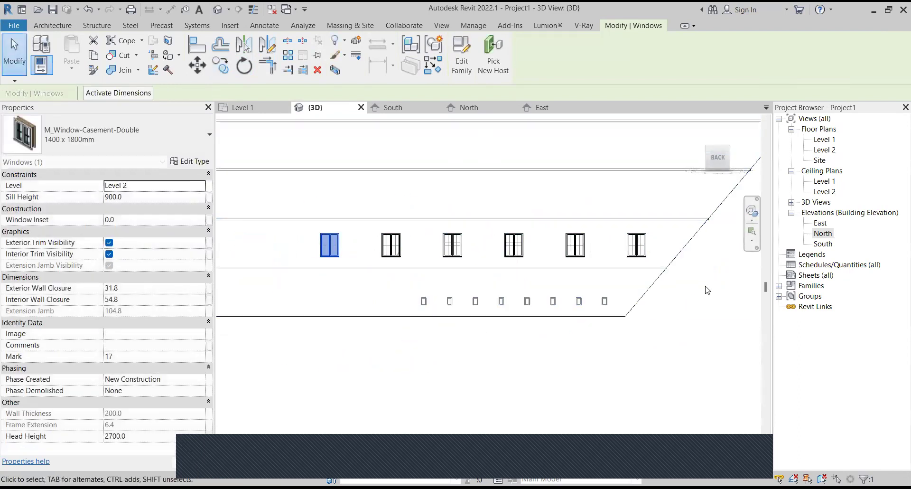
Step: Copy the second storey's row of six casement windows straight up to each of the three storeys above on the rear wall
scroll(641, 265, "down", 1)
key("Escape")
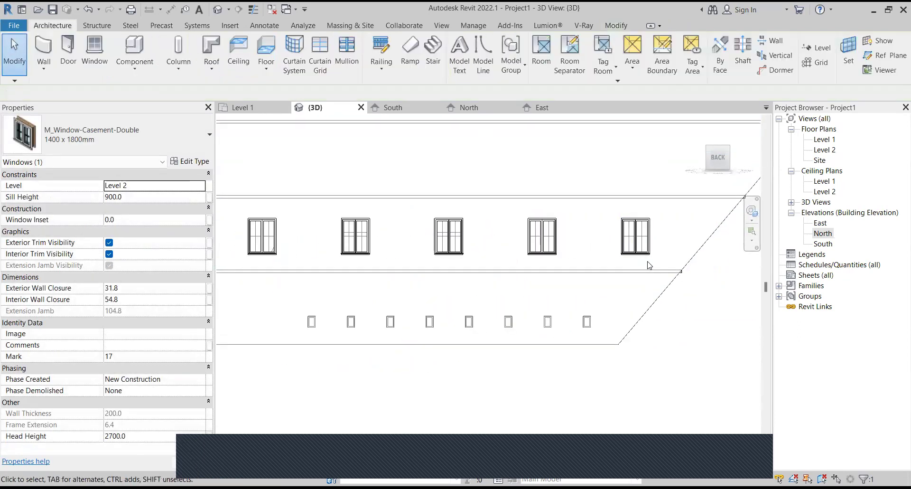
scroll(593, 257, "down", 1)
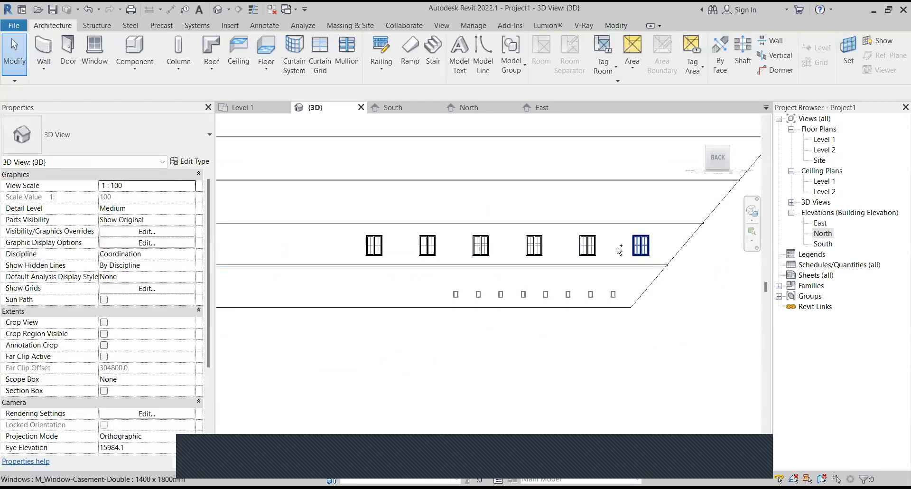
left_click(641, 245)
left_click(588, 246, "ctrl")
left_click(534, 245, "ctrl")
left_click(475, 245, "ctrl")
left_click(432, 245, "ctrl")
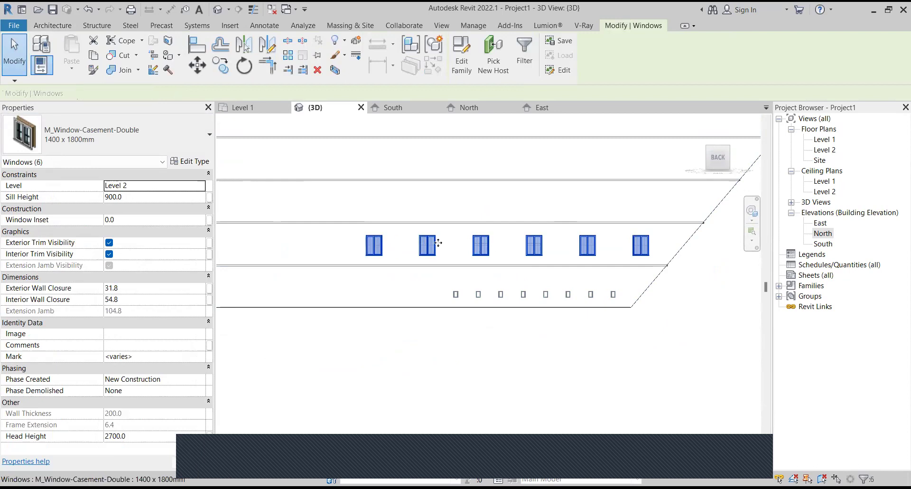
left_click(220, 66)
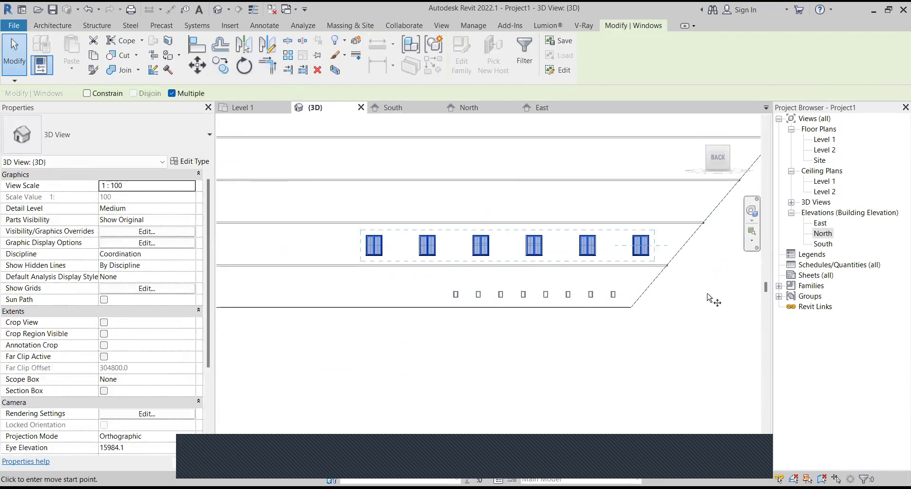
scroll(667, 265, "up", 2)
left_click(667, 266)
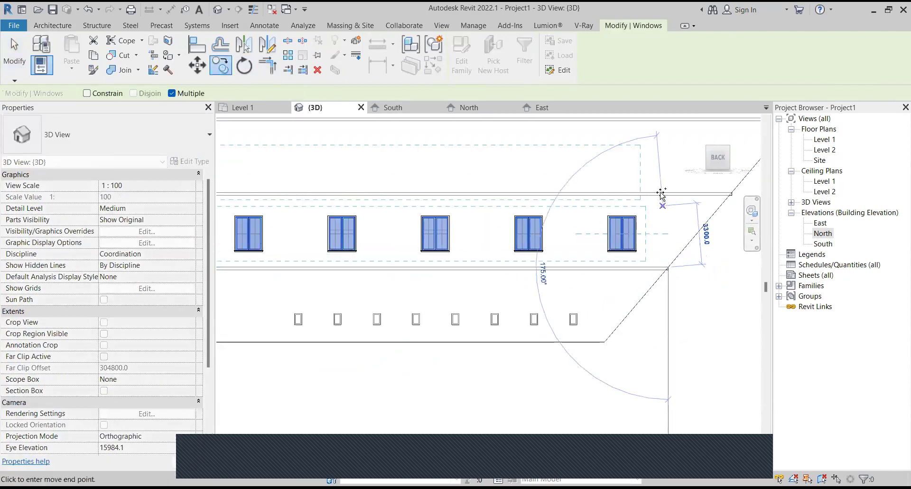
left_click(579, 265)
scroll(604, 212, "down", 2)
scroll(610, 193, "up", 1)
left_click(615, 191)
scroll(615, 187, "down", 2)
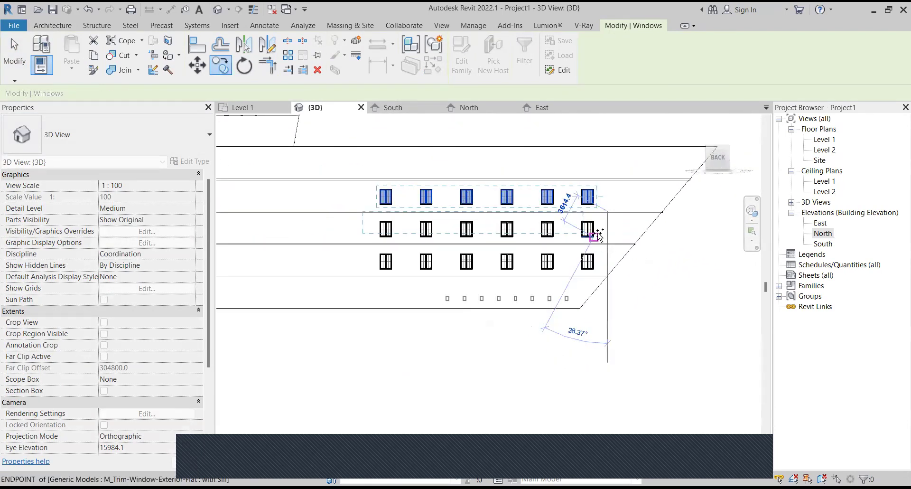
left_click(606, 178)
scroll(606, 249, "down", 2)
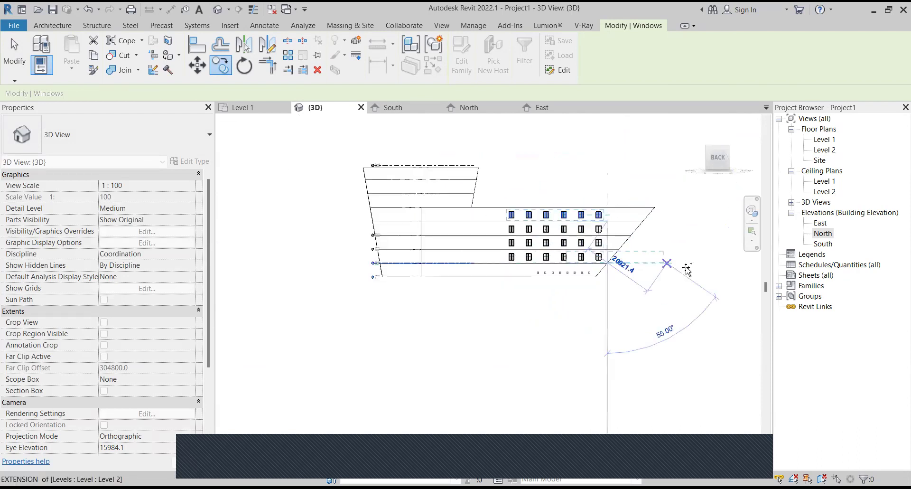
key("Escape")
key("Escape")
Step: Examine the window rows, block and round tower in 3D from the rear corner and from the front
scroll(616, 217, "up", 2)
scroll(613, 249, "down", 1)
scroll(486, 223, "up", 1)
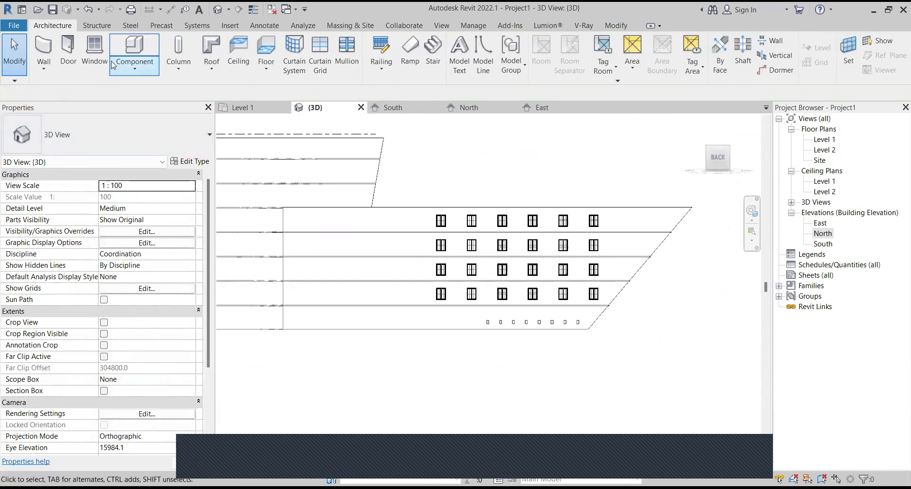
left_click(726, 150)
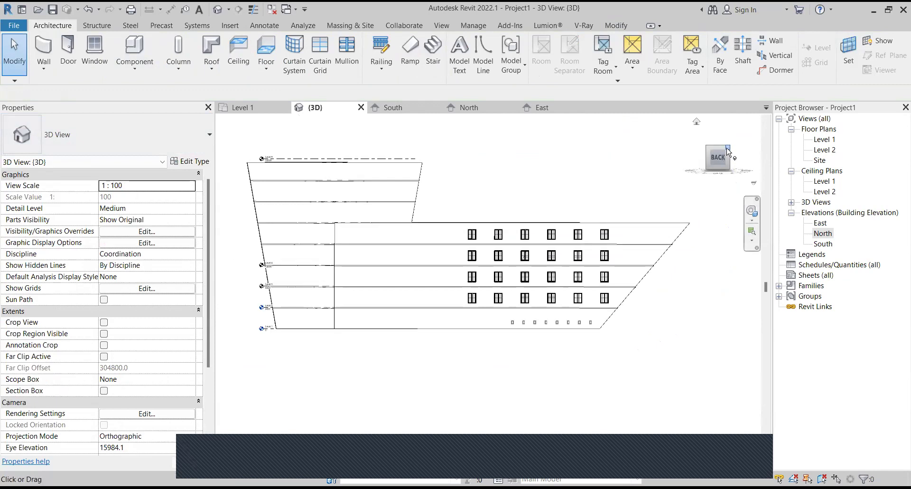
left_click(729, 151)
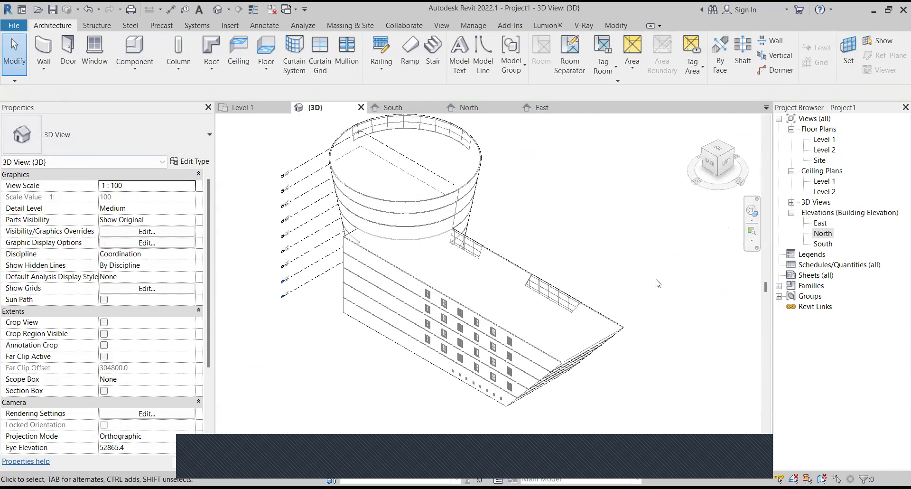
left_click(750, 208)
left_click_drag(677, 255, 478, 242)
scroll(621, 204, "down", 2)
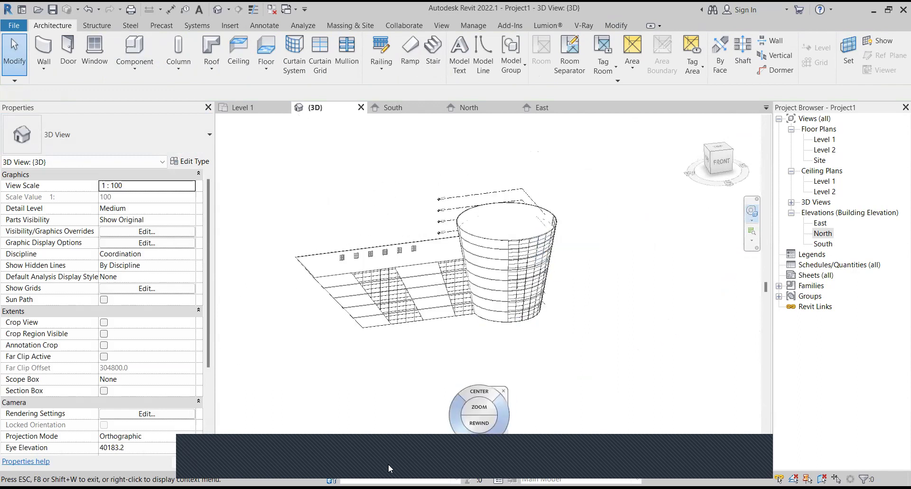
key("Escape")
scroll(427, 257, "up", 2)
scroll(524, 258, "down", 3)
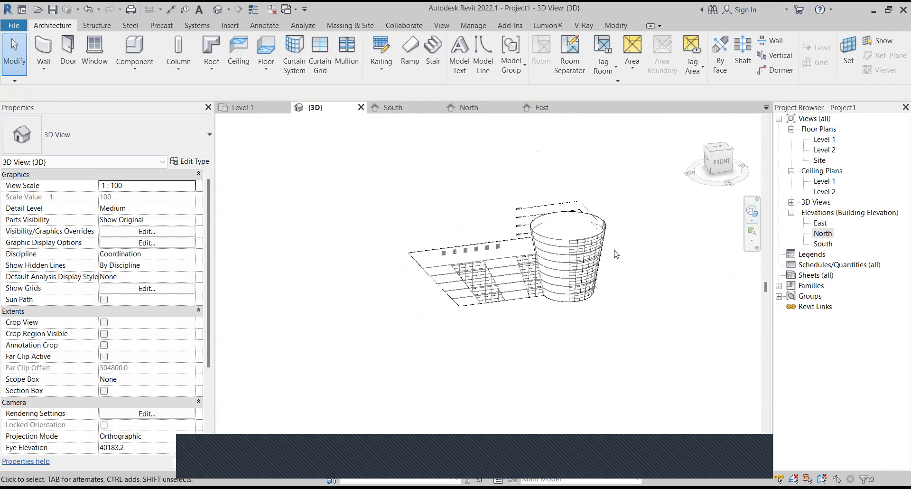
scroll(525, 259, "up", 2)
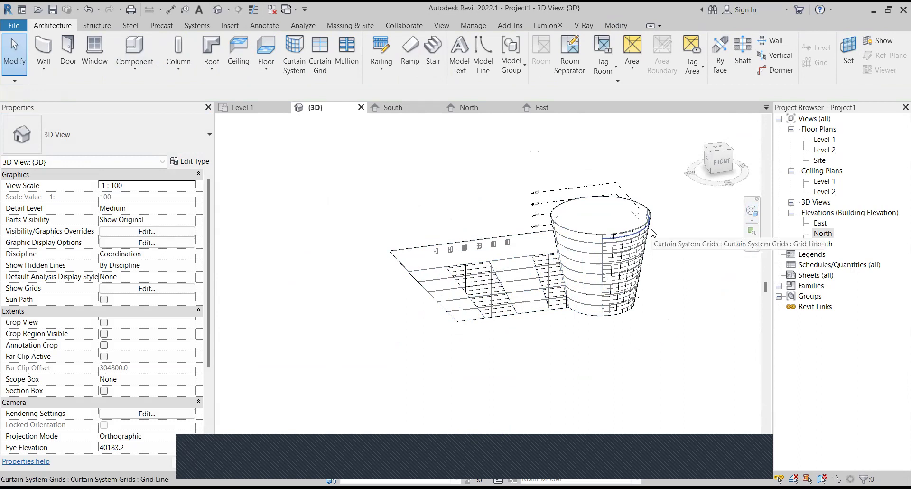
scroll(563, 314, "up", 3)
scroll(653, 233, "up", 2)
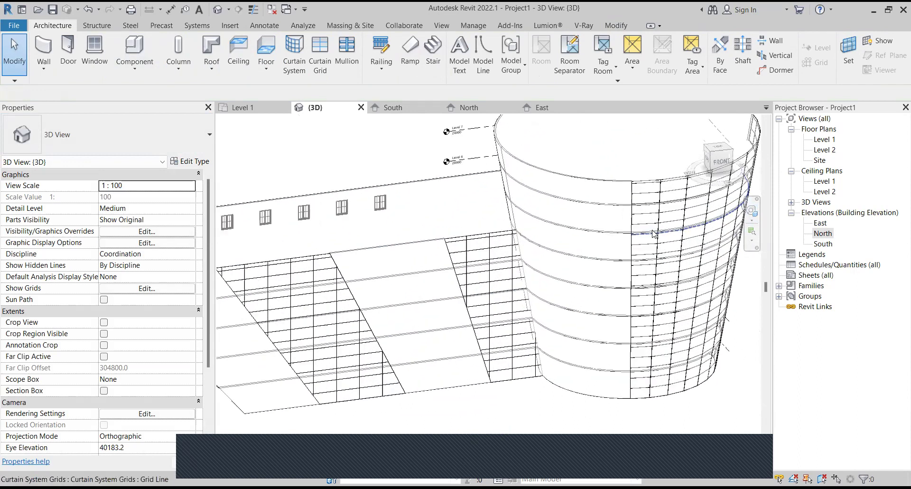
scroll(655, 202, "down", 4)
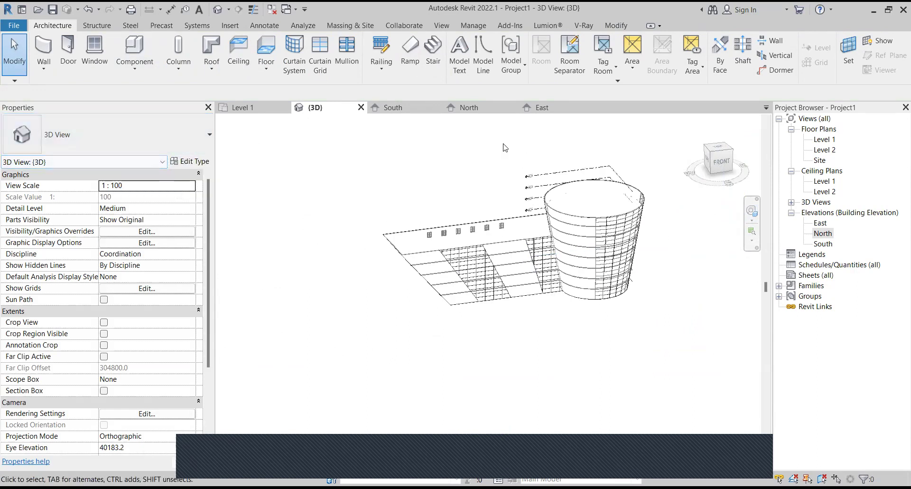
scroll(255, 217, "up", 3)
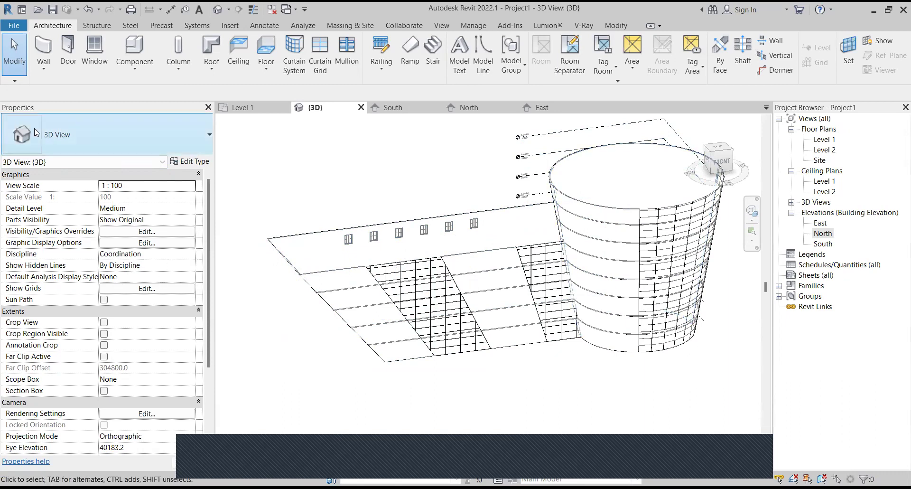
Step: Turn on the 3D view's section box and lower its upper face to just above Level 4
left_click(103, 391)
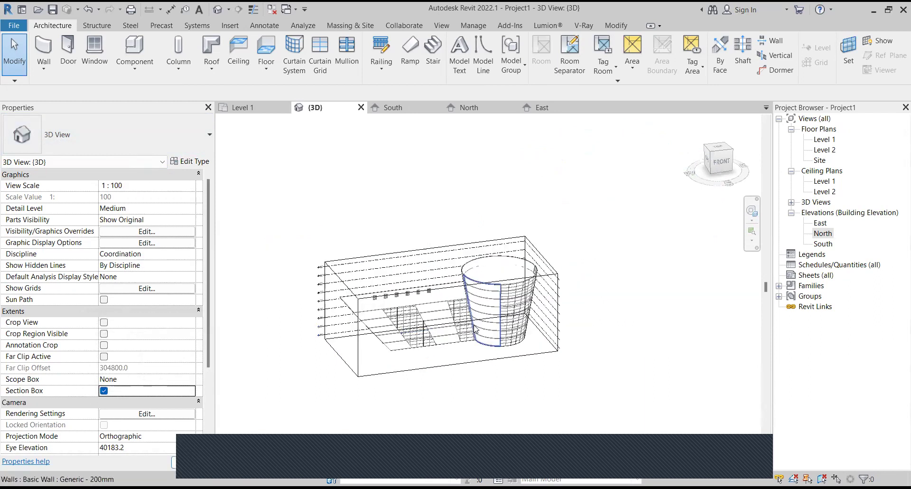
left_click(448, 287)
scroll(448, 280, "up", 4)
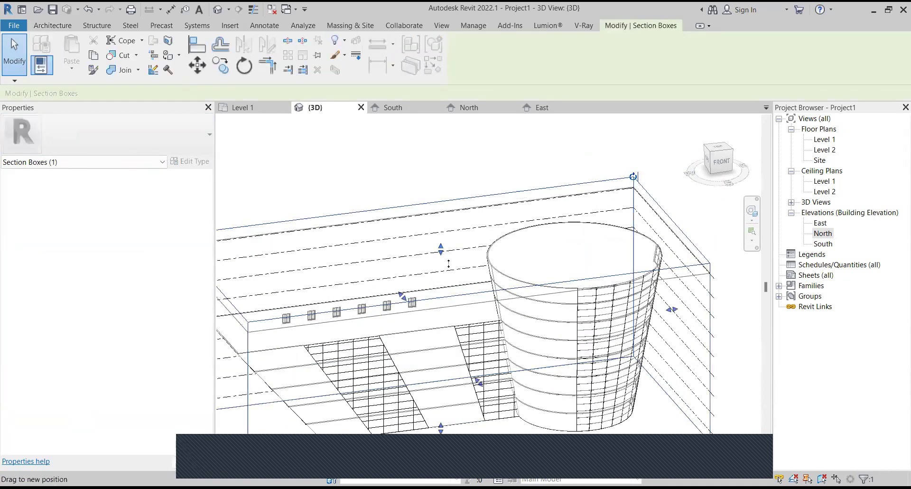
left_click_drag(441, 248, 469, 340)
scroll(419, 352, "up", 3)
scroll(397, 327, "down", 5)
scroll(414, 296, "up", 4)
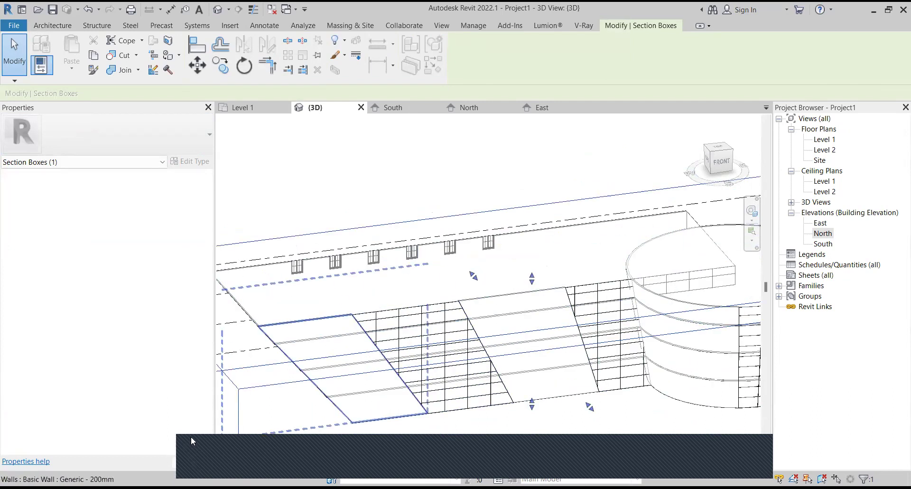
Step: Move the section box face at the block's slanted end inward so that it cuts through the block
scroll(467, 349, "down", 4)
left_click_drag(367, 362, 484, 349)
scroll(484, 349, "up", 5)
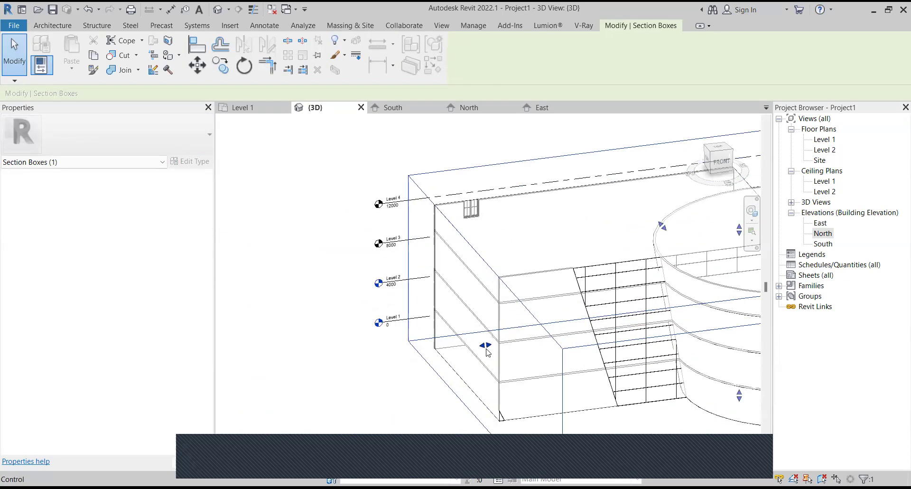
Step: Move the section box's cutting face farther along the block until it slices through the round tower's edge
left_click(750, 221)
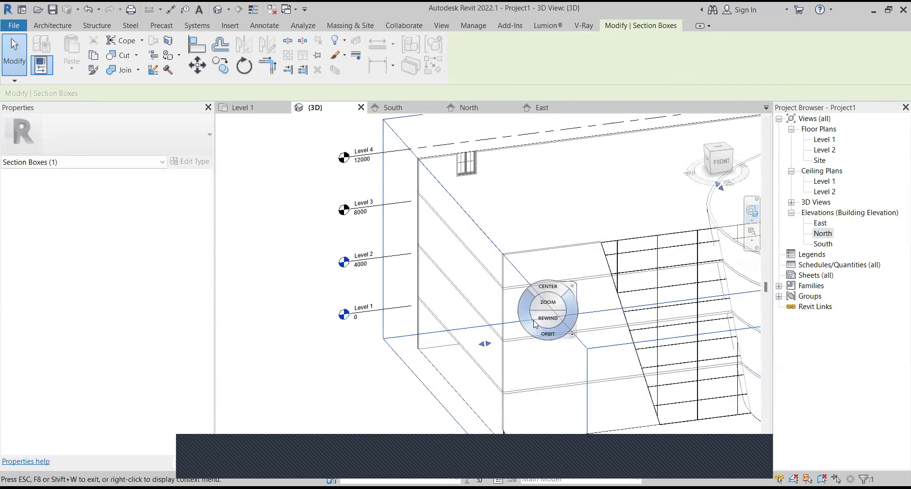
left_click_drag(525, 323, 593, 328)
scroll(574, 327, "down", 5)
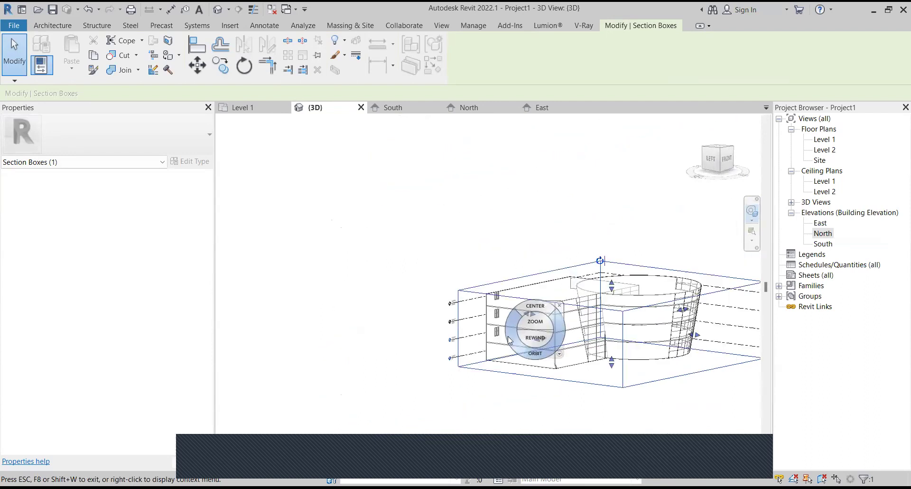
scroll(596, 340, "up", 4)
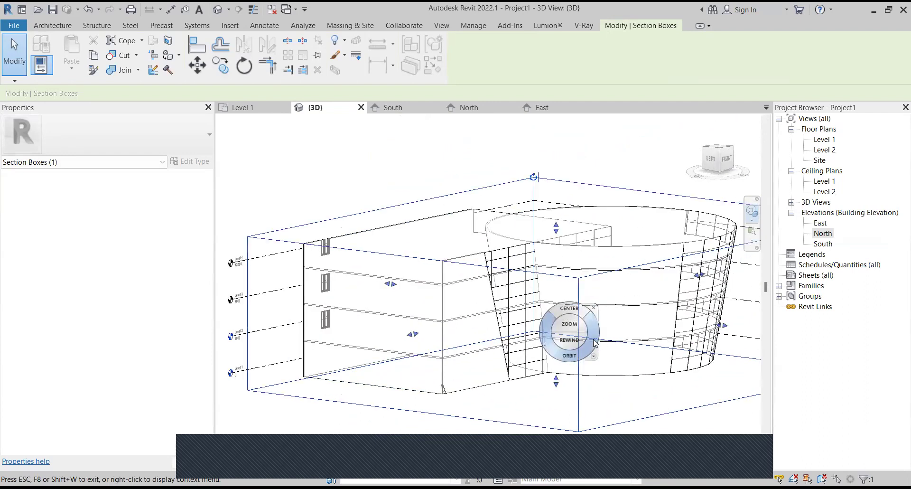
key("Escape")
scroll(581, 332, "down", 3)
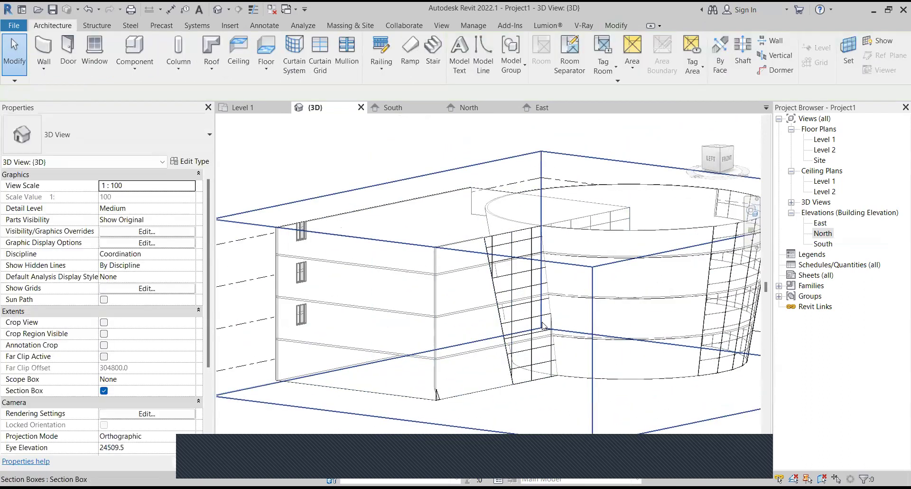
left_click(571, 376)
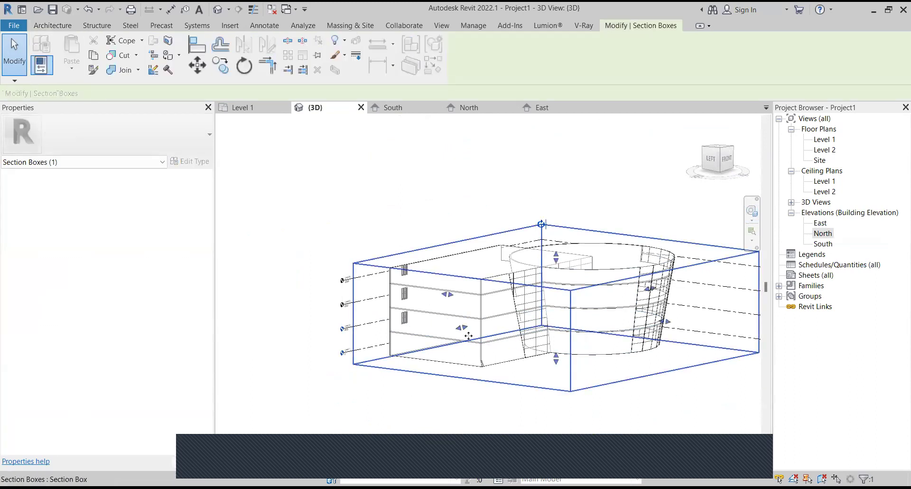
scroll(462, 328, "up", 3)
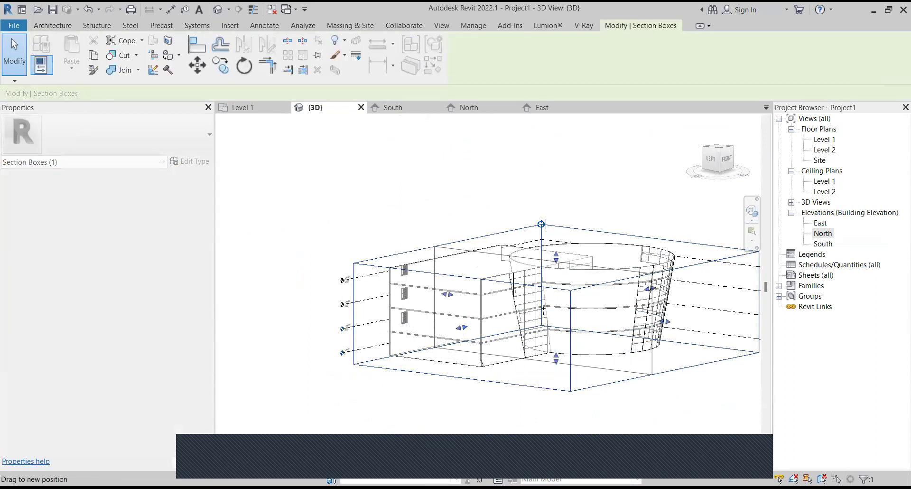
scroll(581, 307, "up", 2)
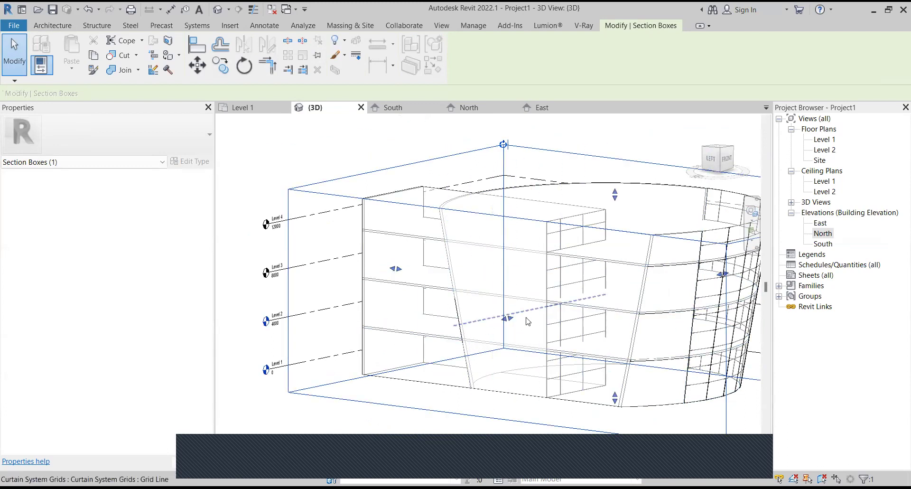
left_click_drag(505, 318, 523, 315)
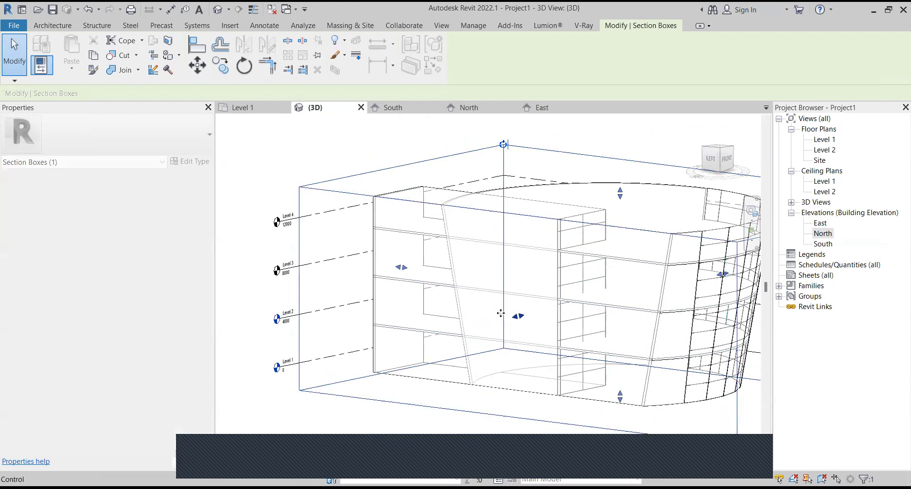
scroll(523, 315, "down", 4)
left_click(346, 224)
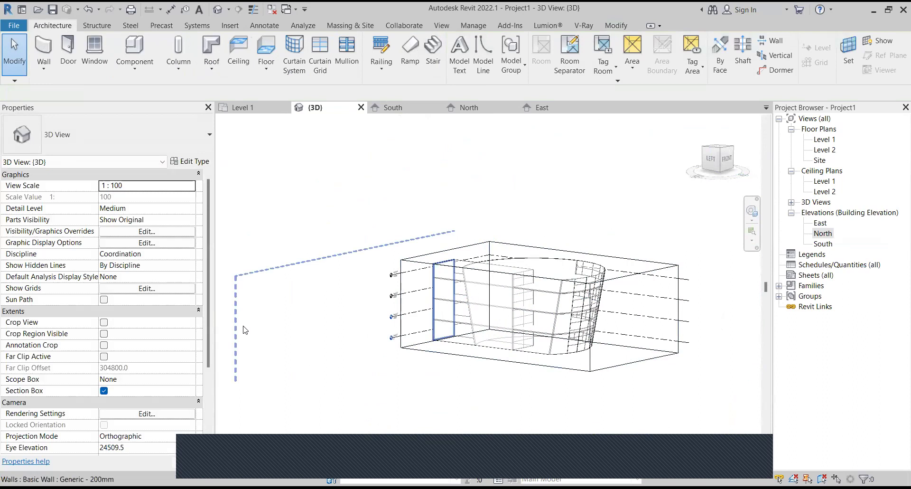
Step: Turn off the section box to show the whole building in the 3D view, leaving nothing selected
left_click(753, 216)
left_click_drag(657, 256, 668, 305)
left_click(105, 392)
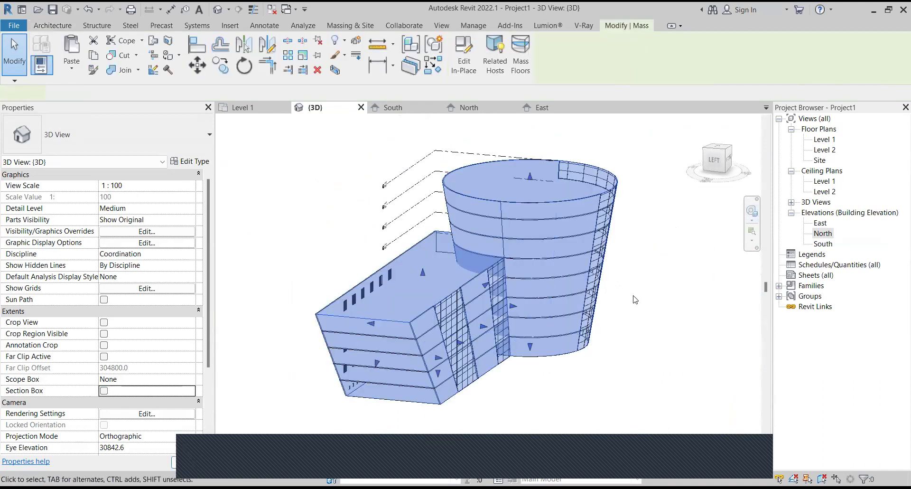
left_click(552, 342)
left_click(578, 370)
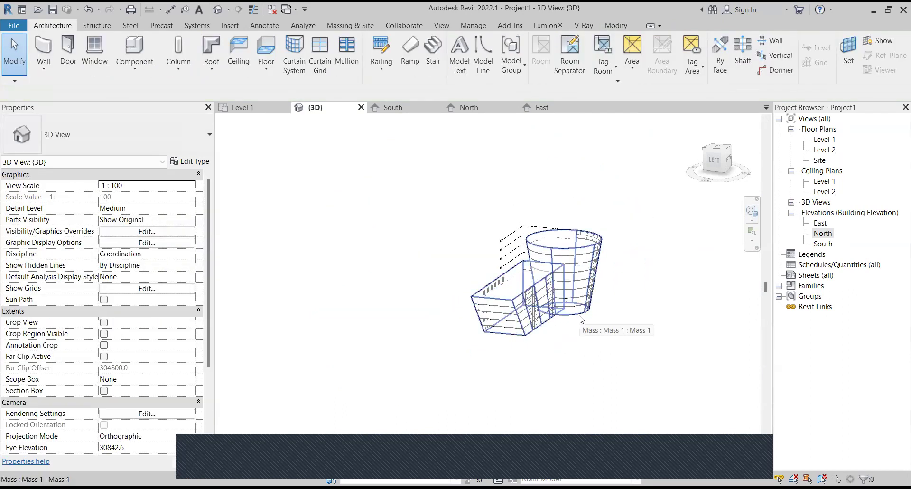
scroll(551, 307, "up", 2)
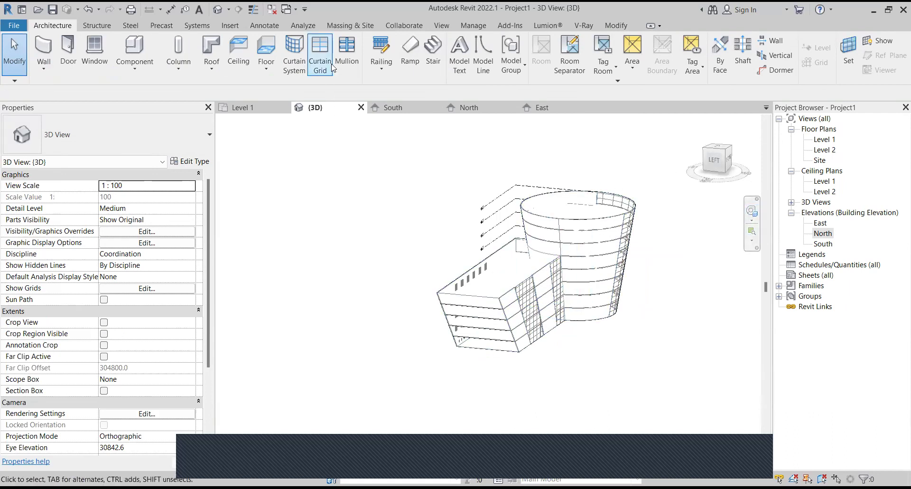
left_click(374, 25)
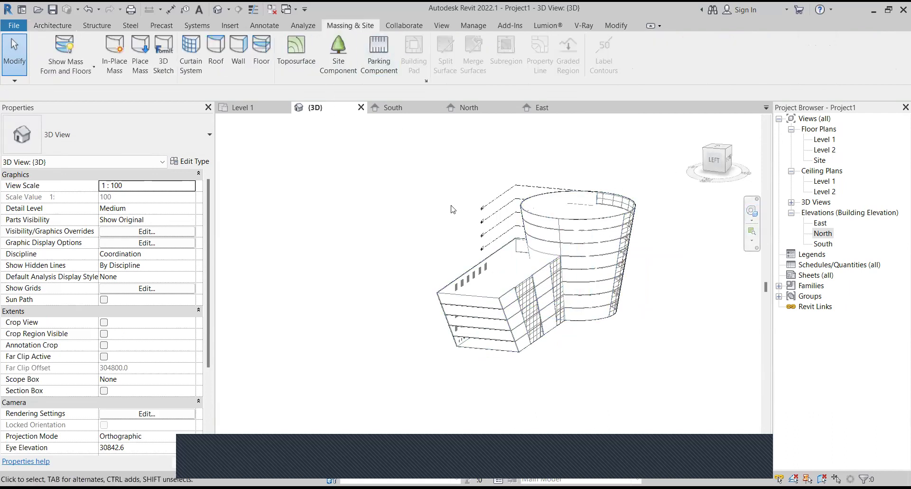
scroll(493, 302, "up", 2)
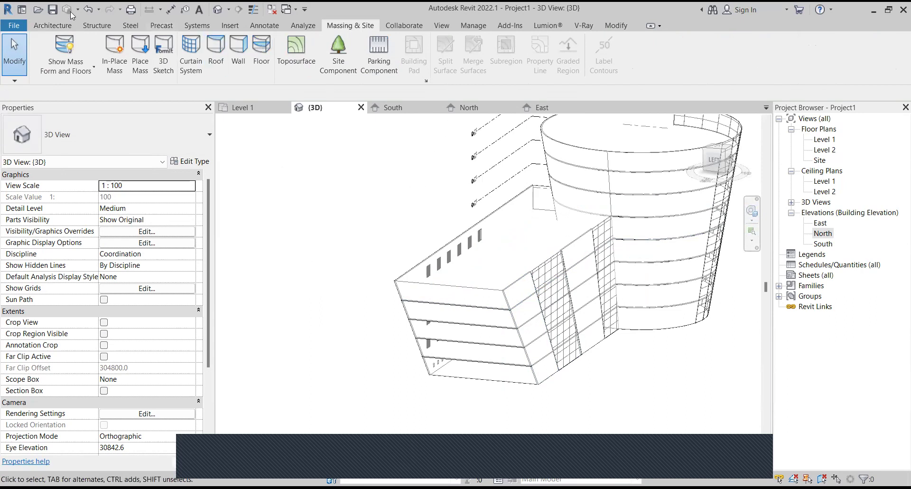
left_click(53, 25)
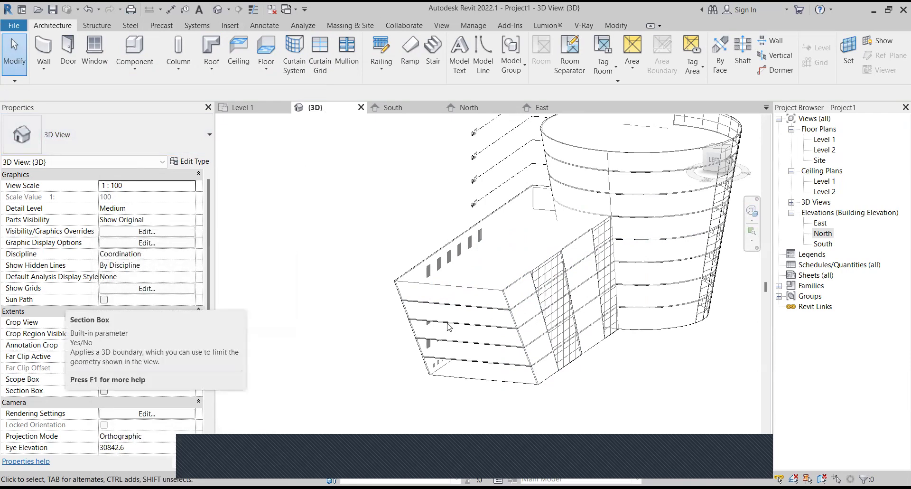
left_click(104, 390)
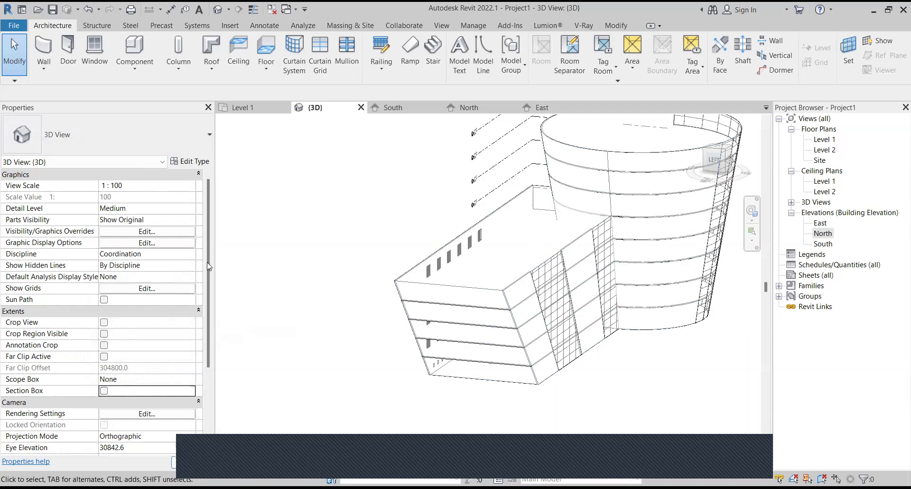
scroll(380, 221, "down", 3)
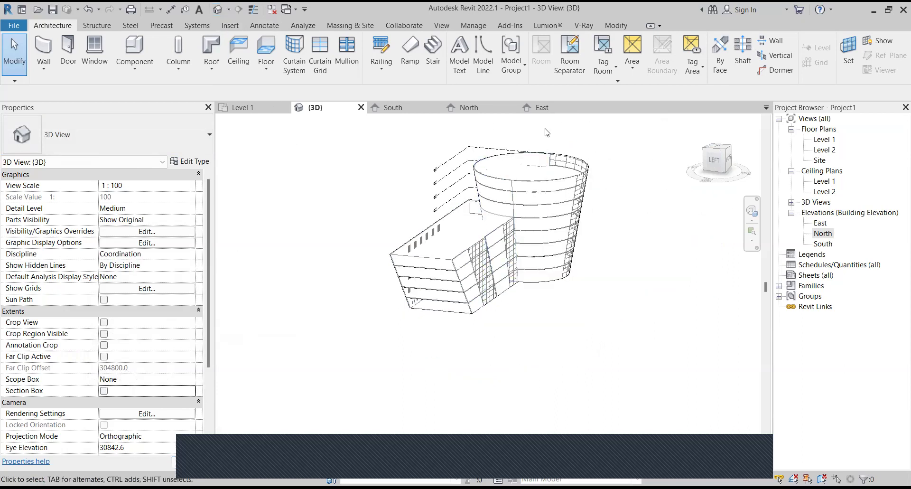
scroll(547, 133, "up", 2)
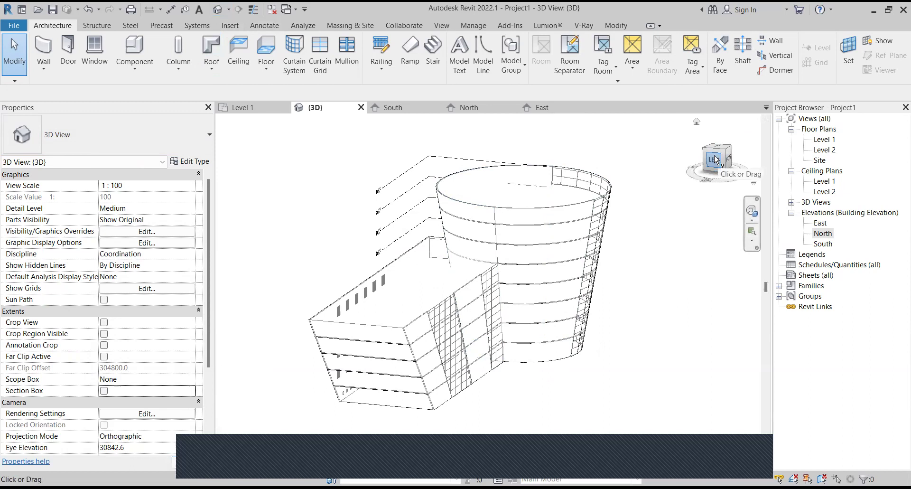
left_click(228, 10)
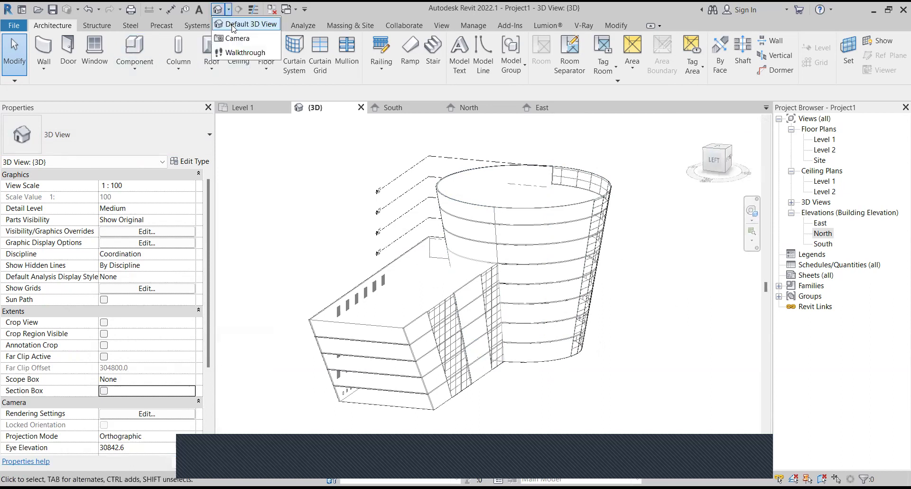
left_click(237, 38)
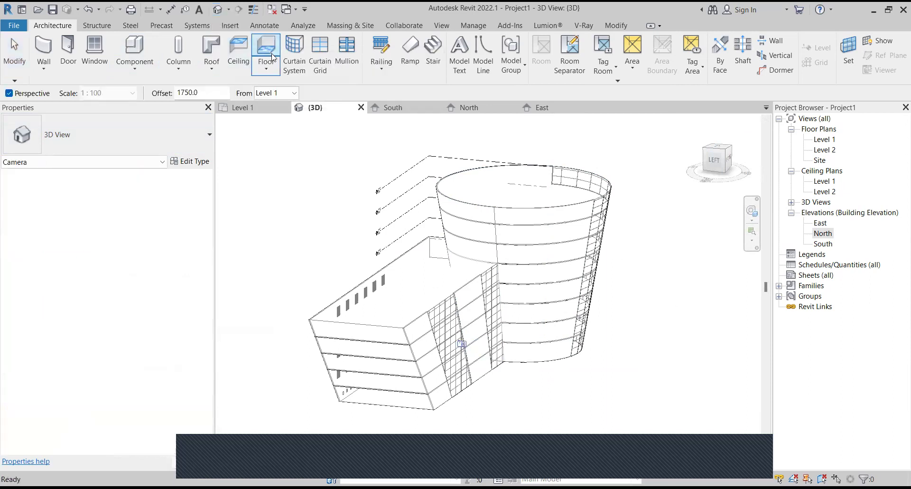
left_click(228, 10)
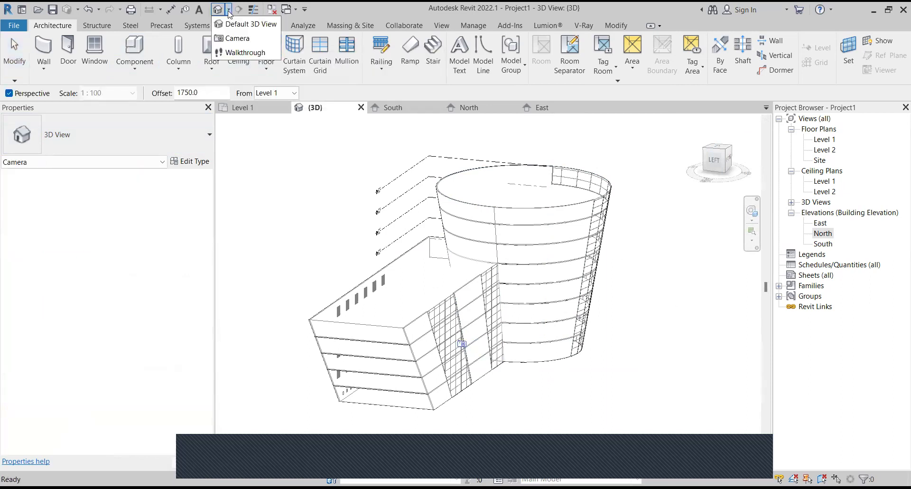
left_click(235, 39)
scroll(599, 247, "down", 3)
scroll(599, 248, "down", 2)
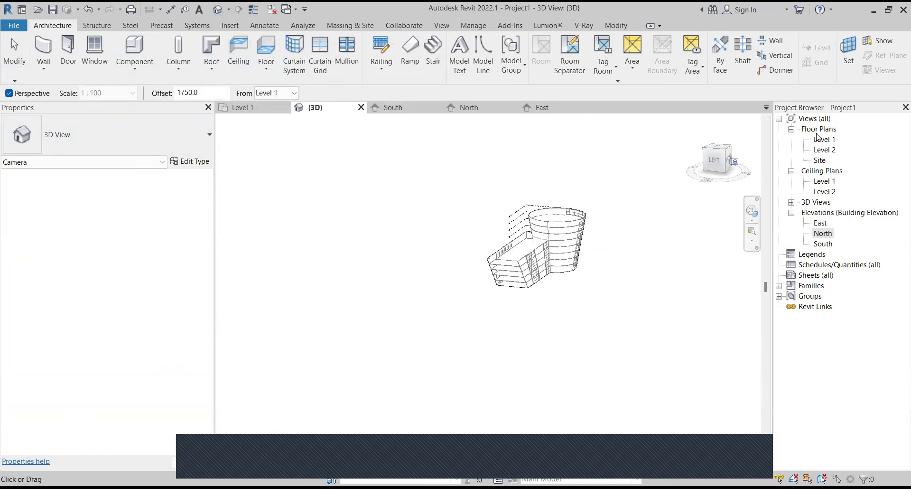
Step: In the Level 1 plan, place a perspective camera with a 1750 offset southwest of the building, aimed northeast across the block
double_click(823, 139)
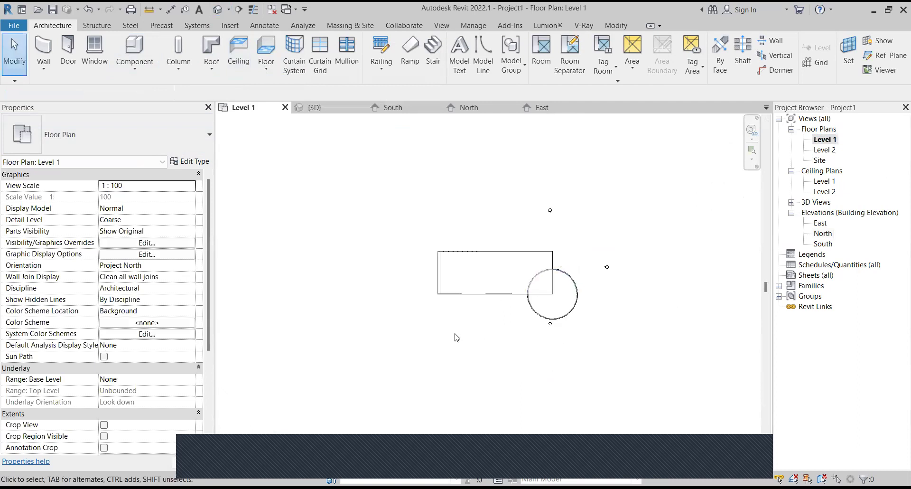
left_click(228, 15)
left_click(239, 38)
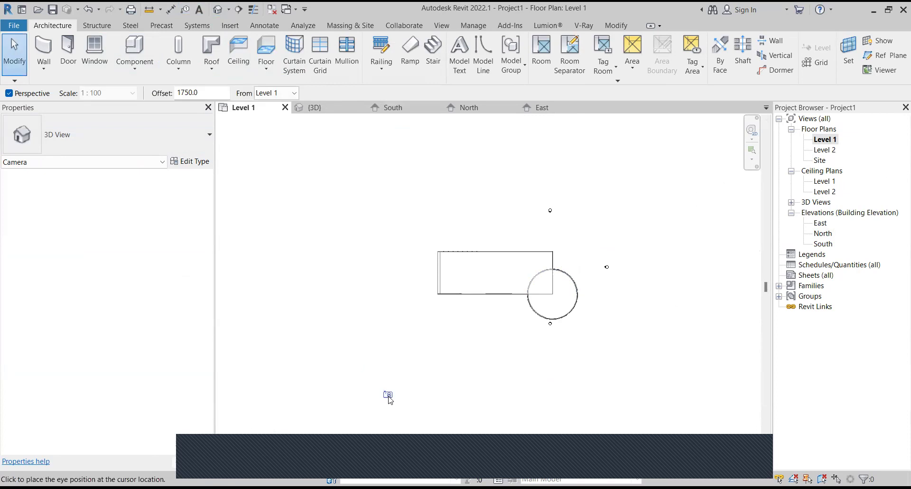
left_click(388, 370)
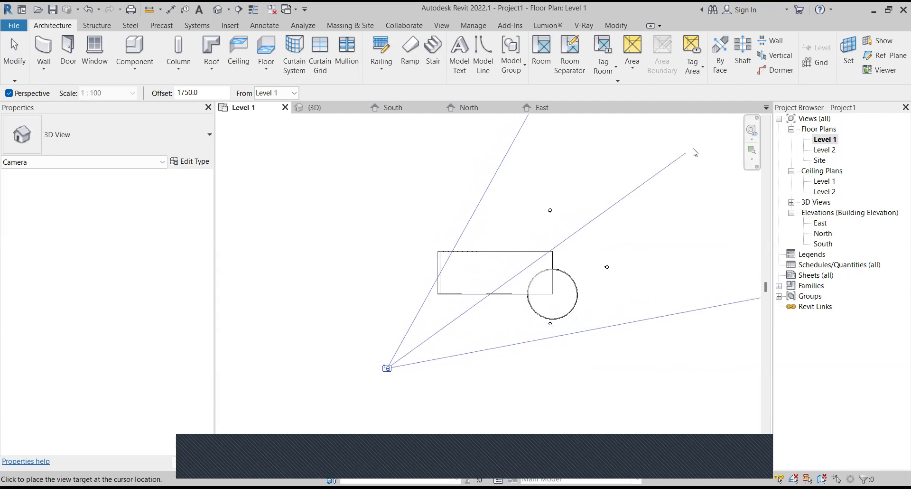
left_click(567, 213)
Step: Enlarge the camera view's crop region upward and to both sides to take in the whole round tower and more of the block's slanted end
scroll(550, 257, "down", 3)
scroll(551, 256, "up", 3)
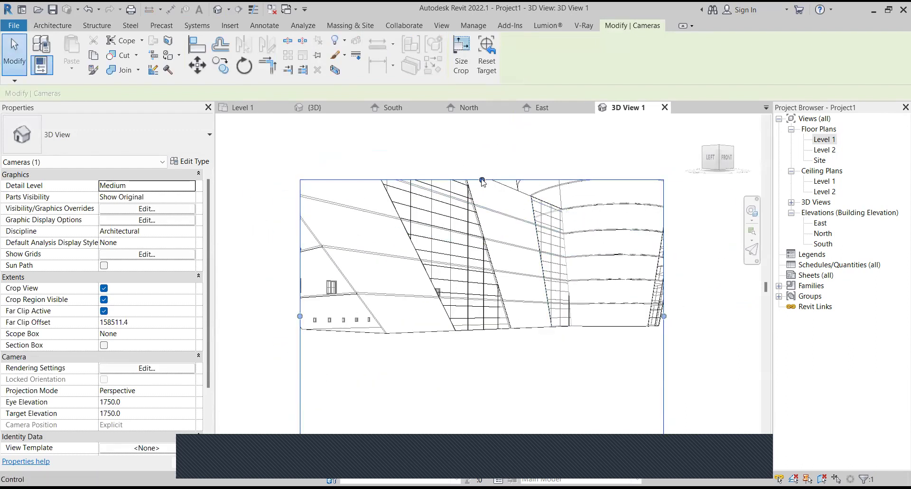
left_click_drag(482, 180, 482, 137)
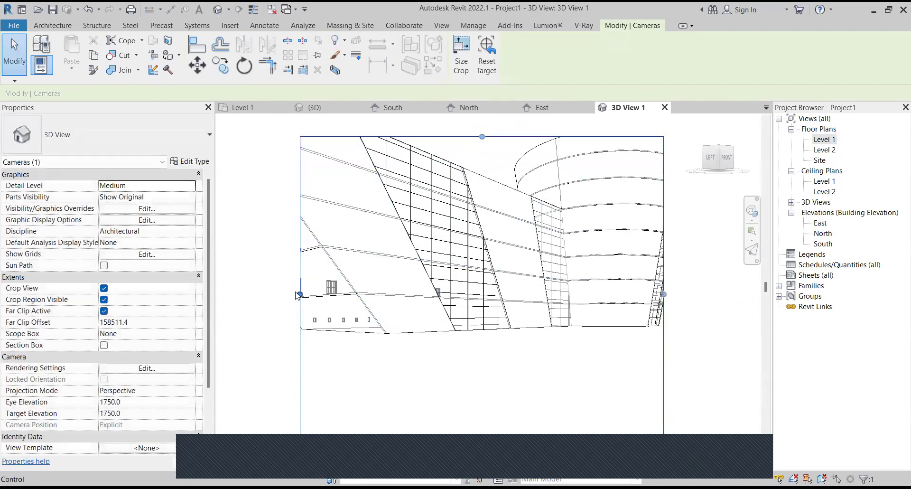
left_click_drag(299, 294, 249, 294)
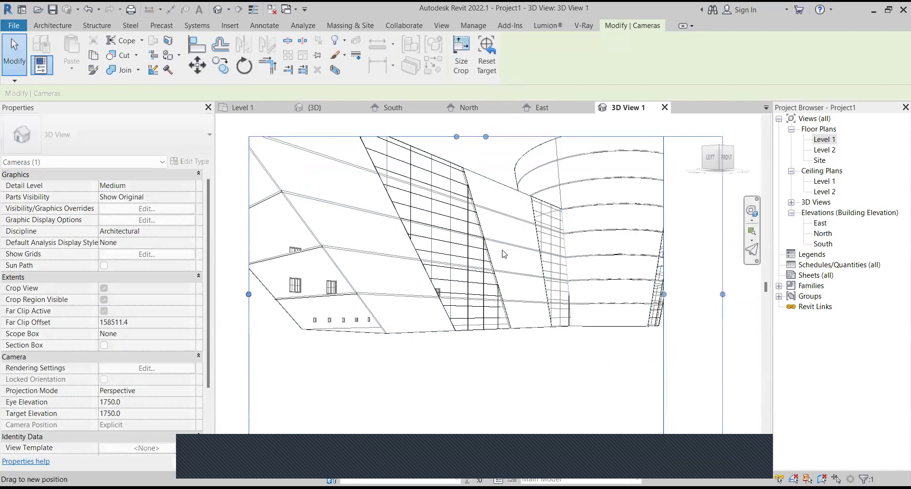
scroll(479, 341, "down", 3)
scroll(480, 340, "up", 4)
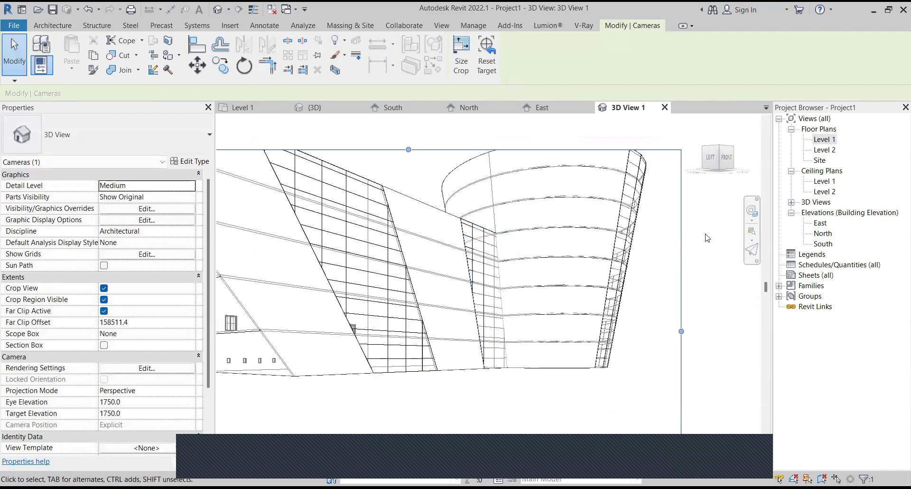
scroll(707, 237, "down", 2)
scroll(569, 218, "up", 2)
scroll(513, 206, "down", 2)
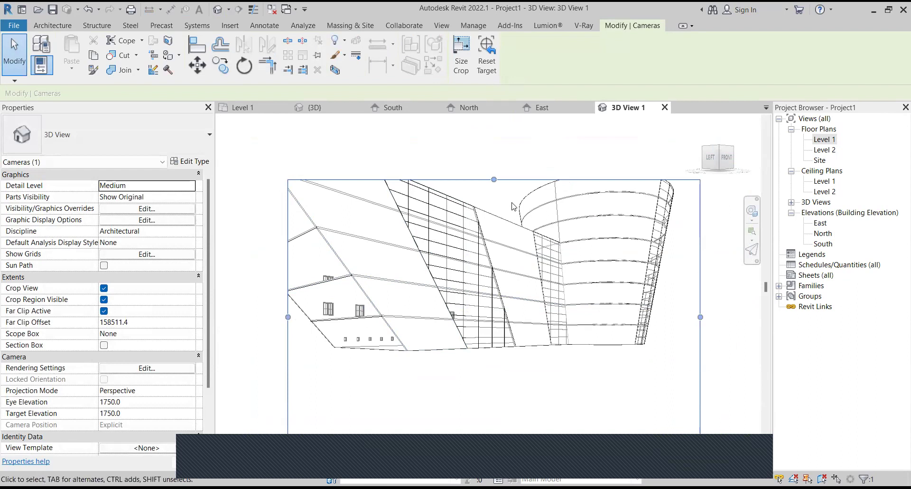
scroll(513, 206, "up", 1)
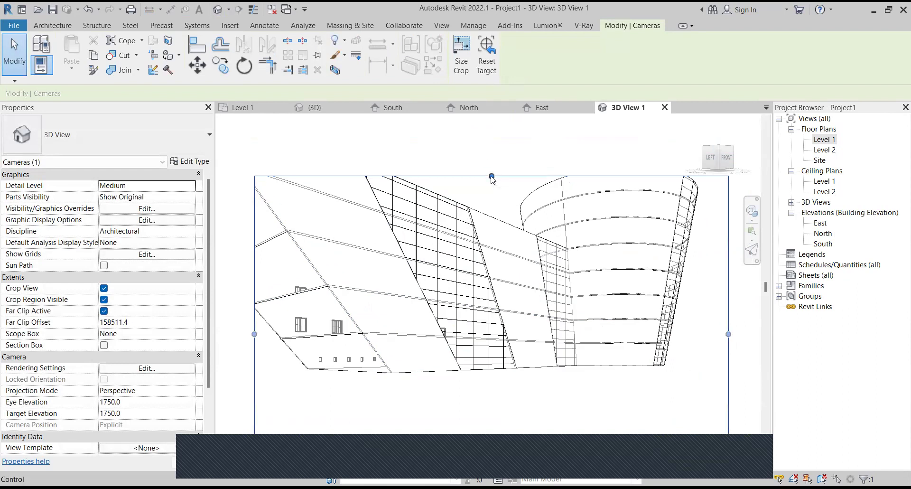
left_click_drag(492, 177, 492, 143)
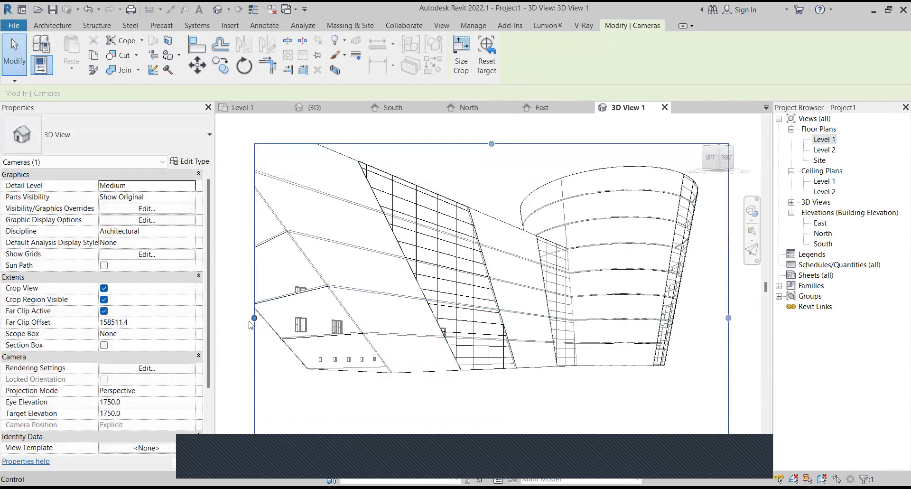
left_click_drag(254, 318, 221, 318)
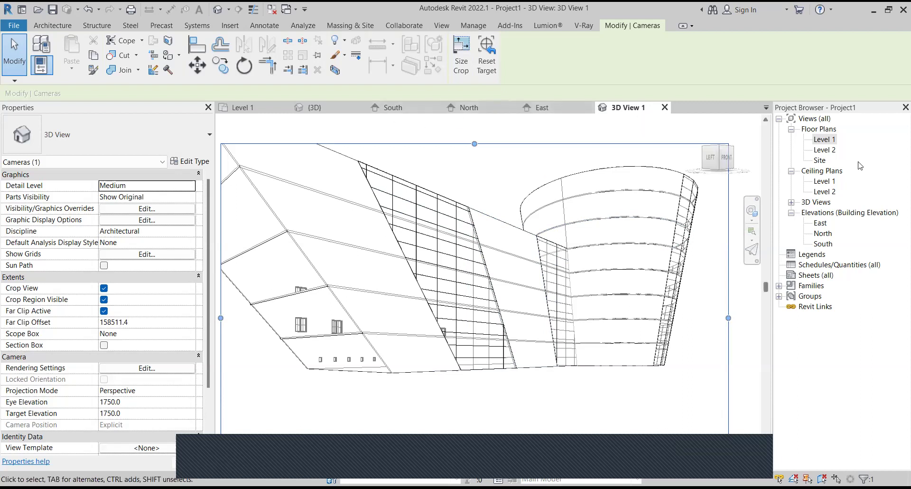
Step: Delete the camera from the Level 1 floor plan
left_click(833, 143)
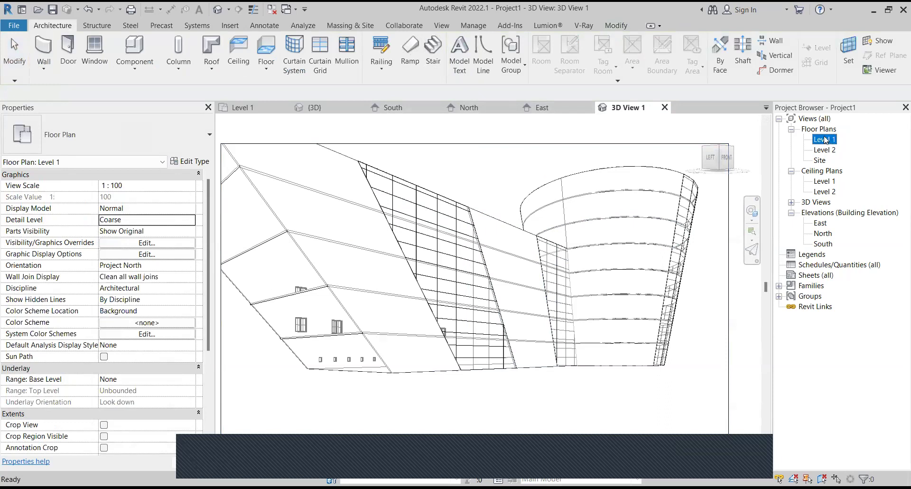
double_click(826, 140)
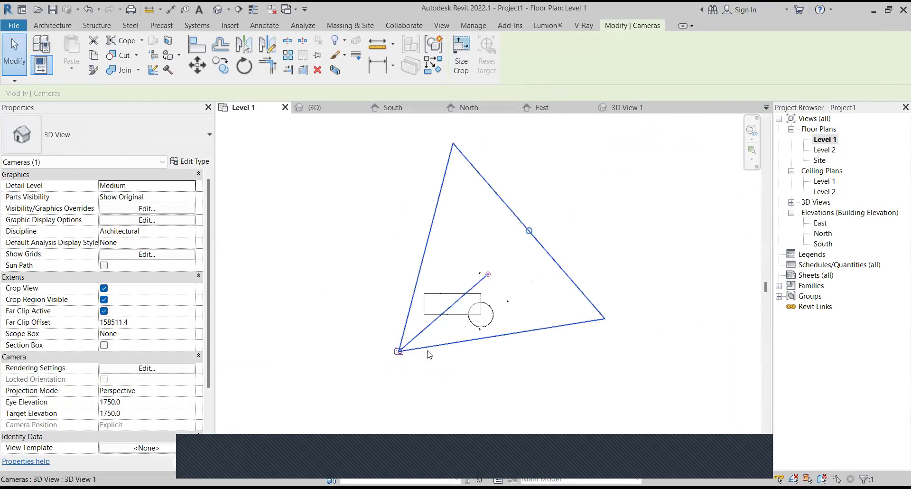
key("Delete")
left_click(496, 289)
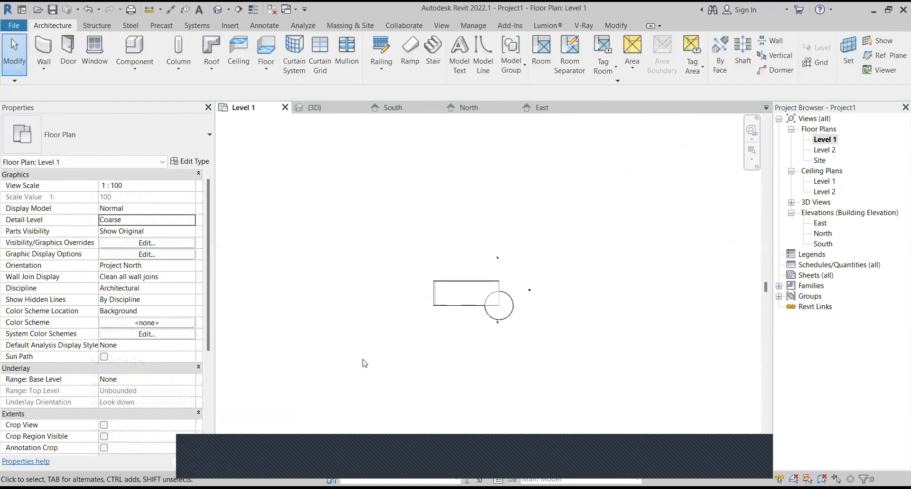
left_click(323, 107)
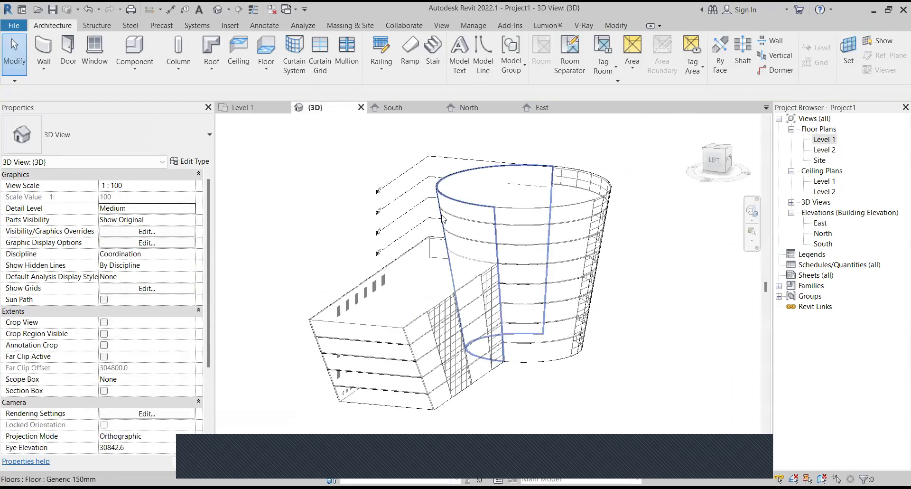
left_click(256, 107)
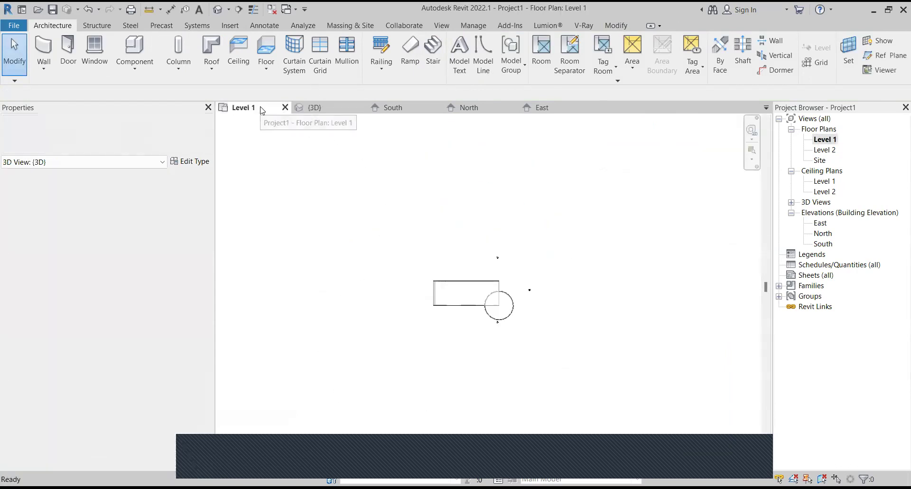
scroll(446, 322, "up", 3)
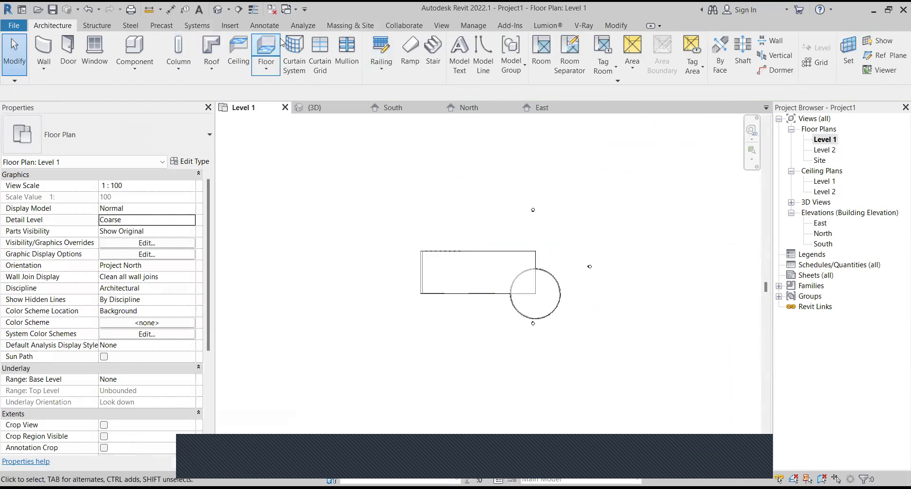
Step: Set the project's length units to meters, rounded to 2 decimal places
left_click(474, 26)
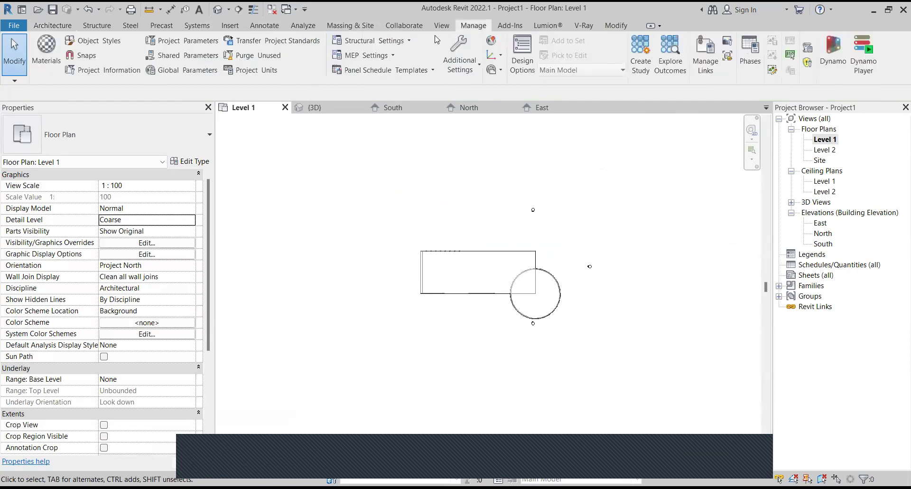
left_click(246, 70)
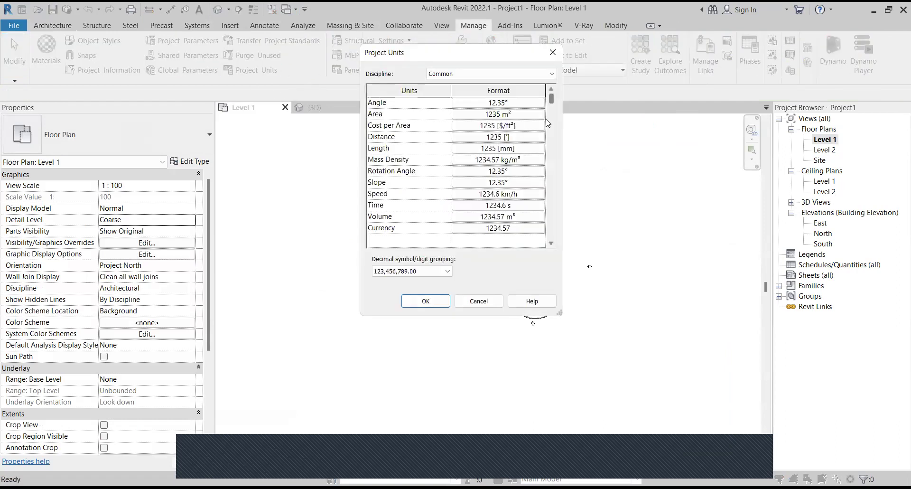
left_click(521, 149)
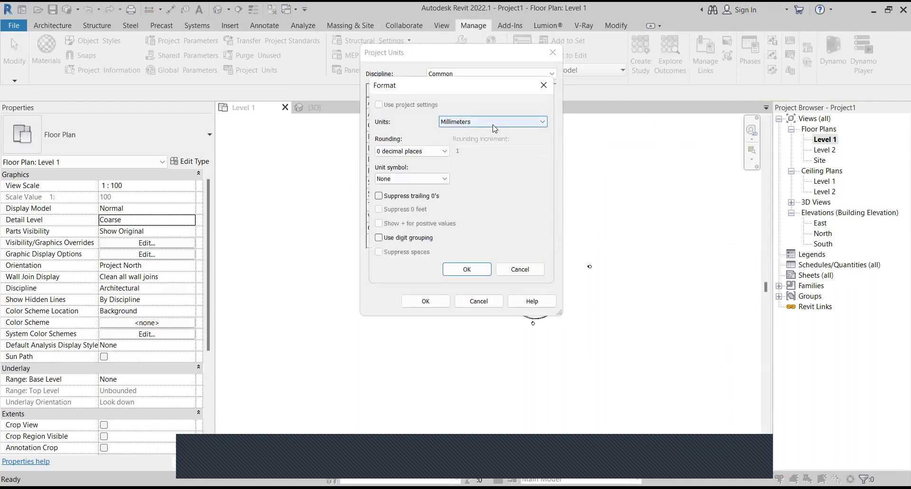
left_click(494, 124)
left_click(478, 163)
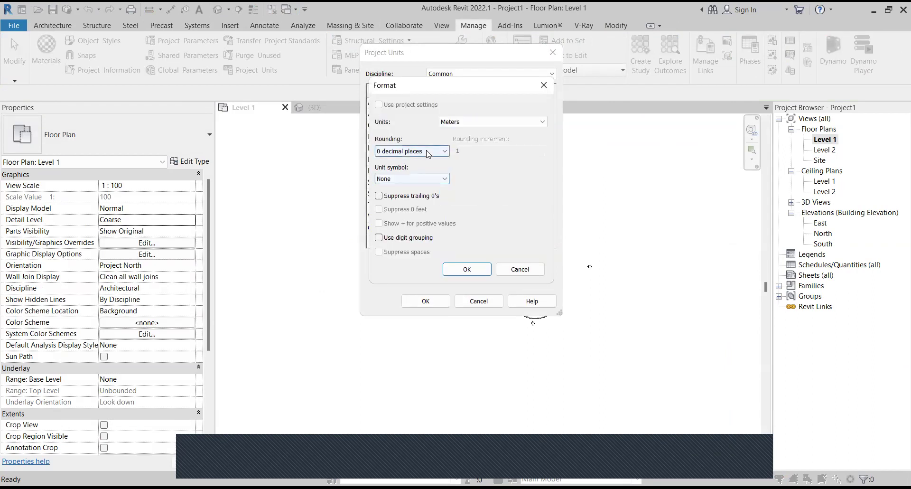
left_click(411, 151)
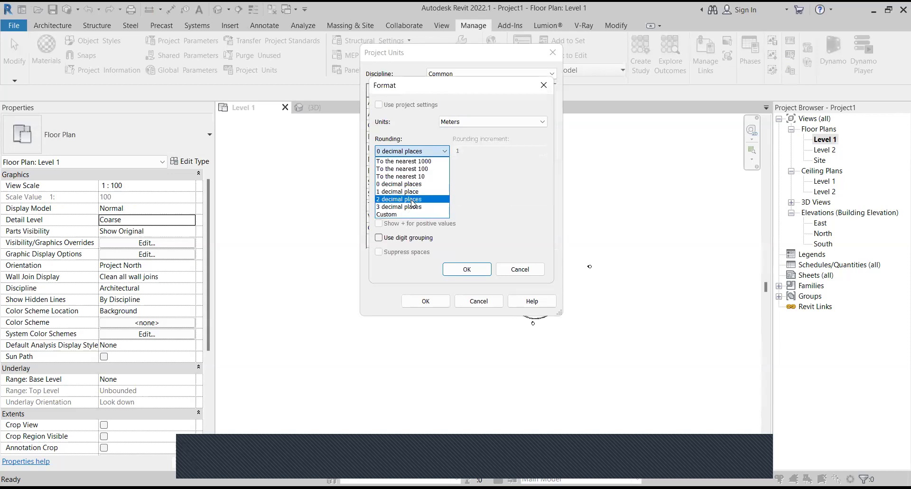
left_click(412, 201)
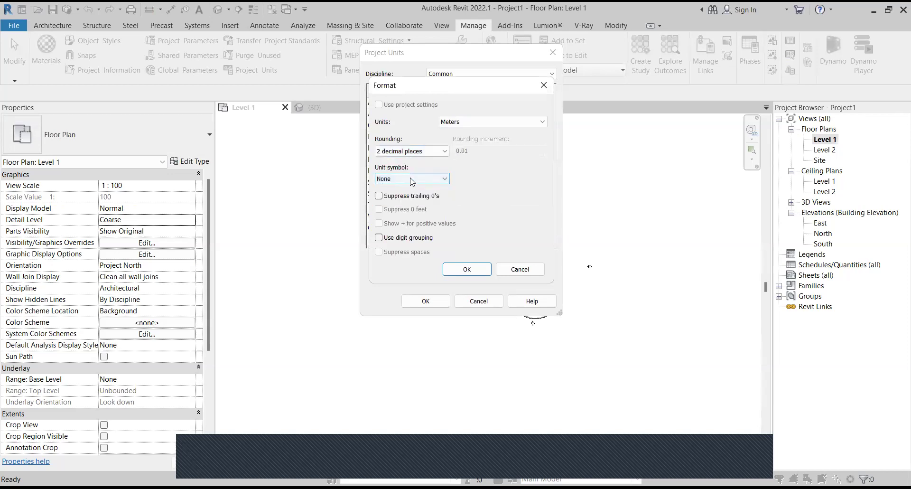
left_click(458, 268)
left_click(438, 306)
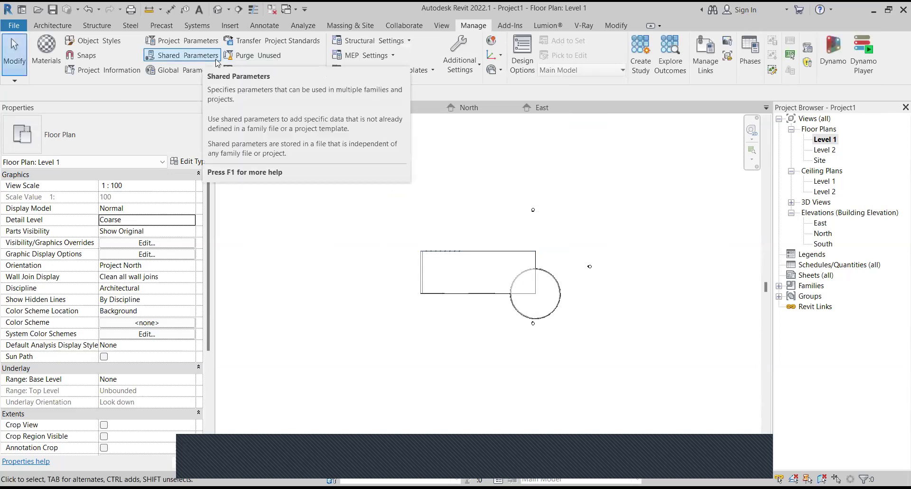
left_click(359, 25)
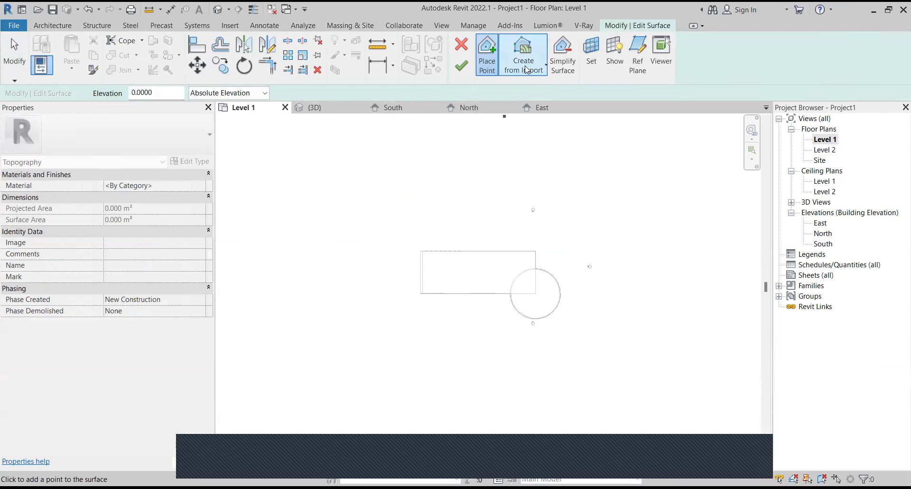
left_click(388, 232)
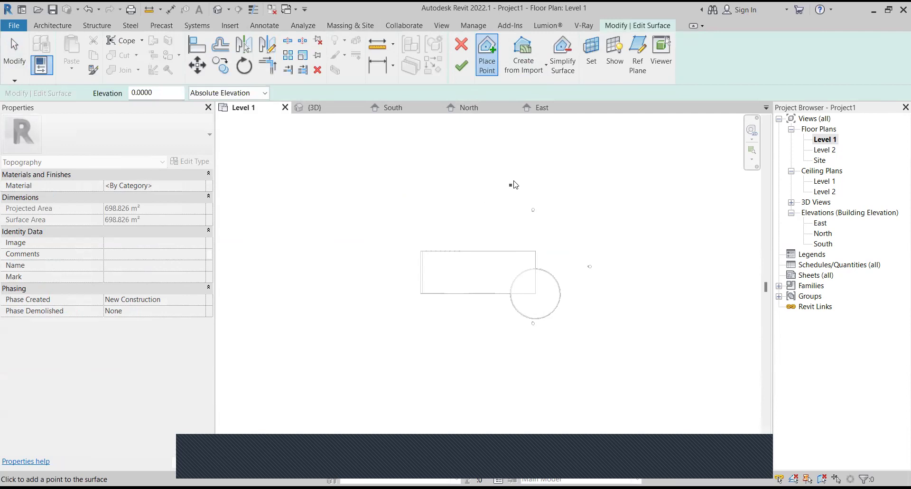
double_click(819, 160)
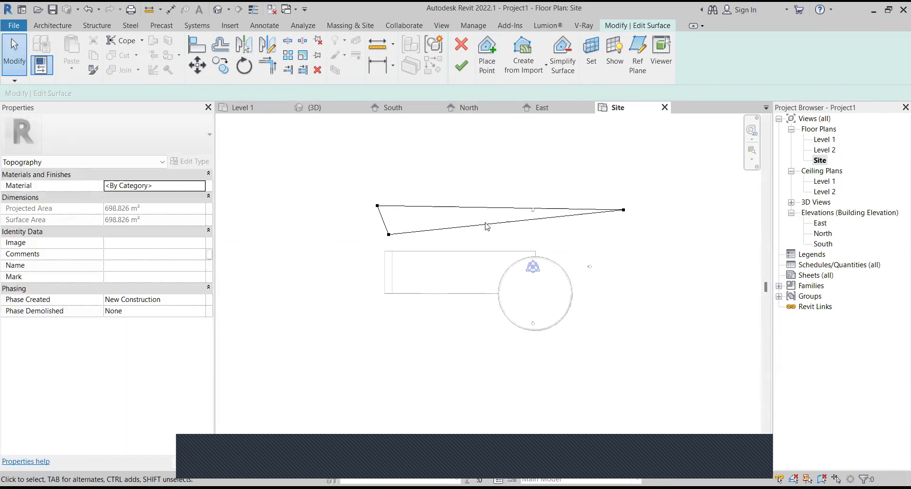
left_click(389, 234)
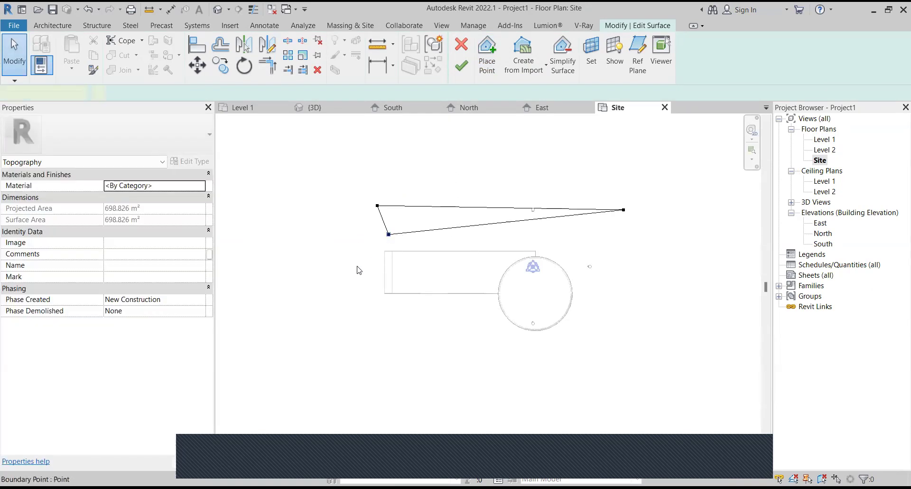
left_click_drag(358, 270, 354, 296)
left_click_drag(622, 210, 649, 376)
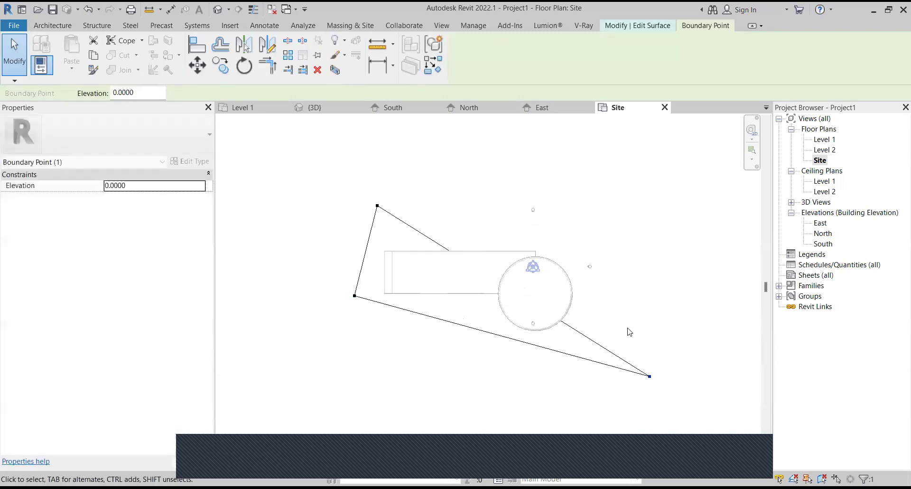
left_click(619, 370)
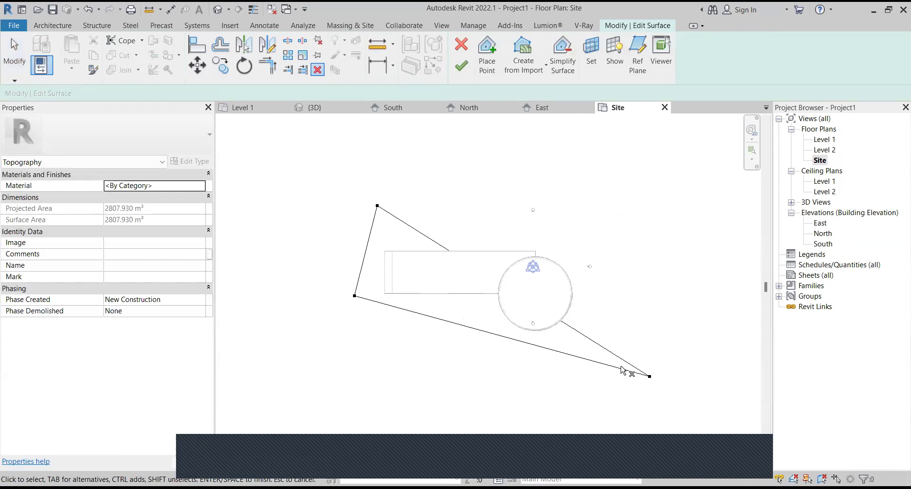
left_click(461, 50)
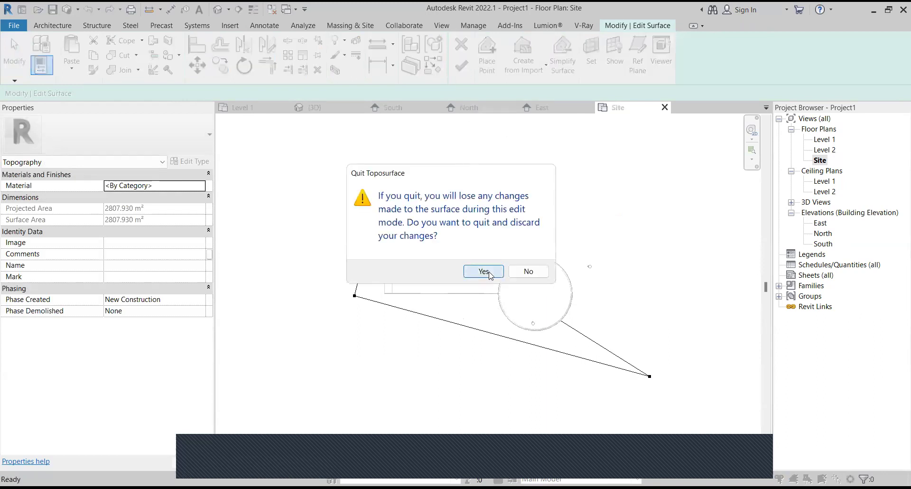
left_click(484, 271)
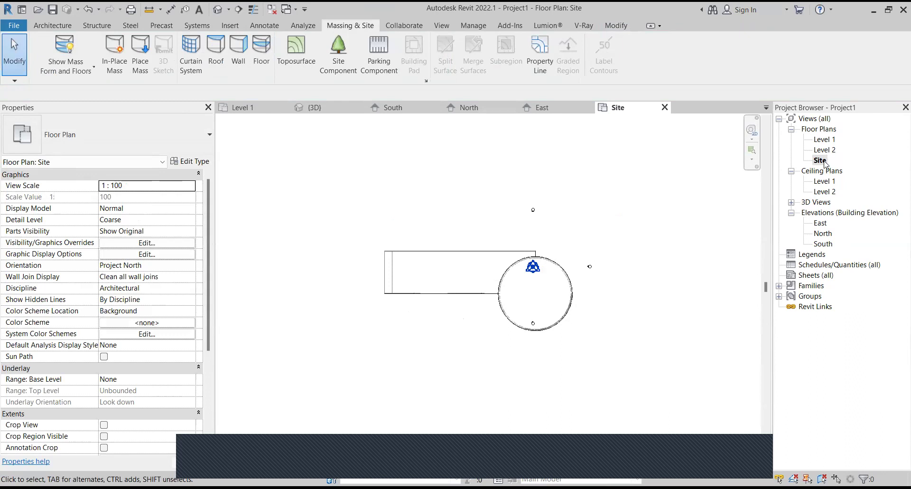
Step: In the Site plan, start a toposurface and place a closed ring of boundary points at elevation 0 around the building
left_click(291, 53)
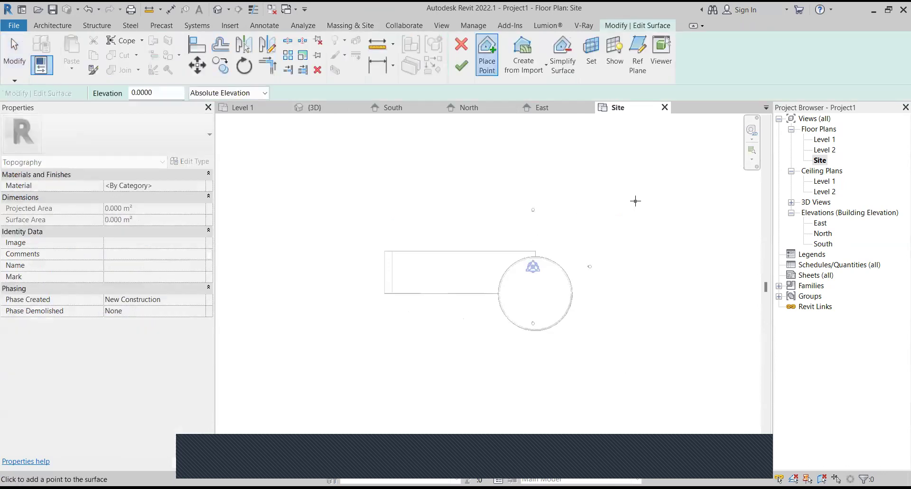
left_click(444, 195)
left_click(303, 203)
left_click(284, 335)
left_click(326, 413)
scroll(344, 299, "down", 4)
left_click(427, 367)
left_click(506, 362)
left_click(539, 324)
left_click(555, 308)
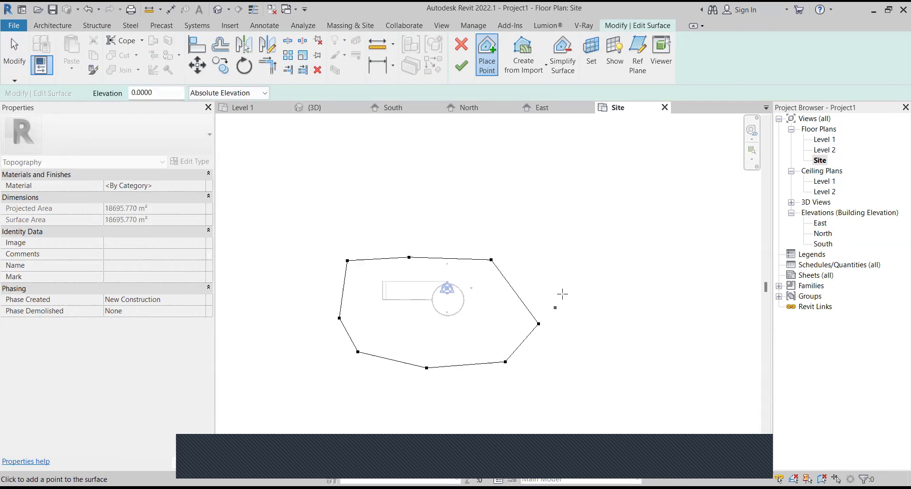
left_click(554, 254)
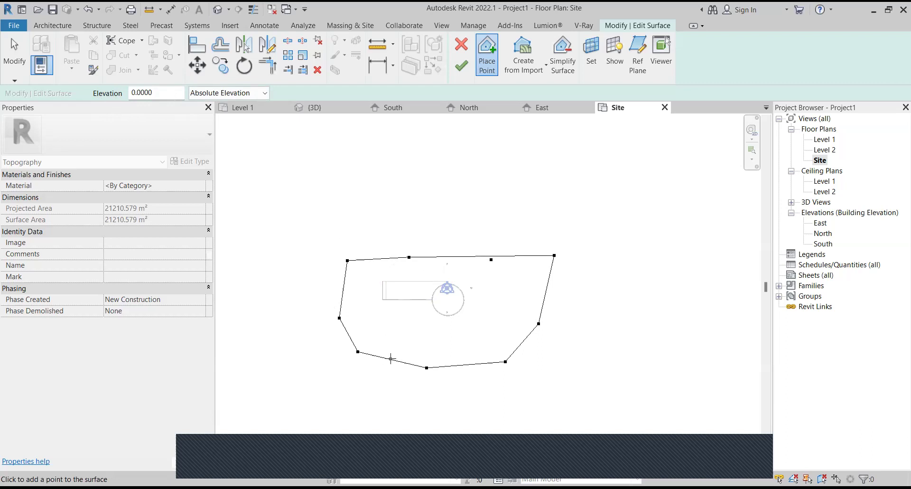
Step: Add a second, wider ring of surface points at elevation -5 all around the first ring
left_click(143, 94)
type("-5")
left_click(559, 210)
left_click(470, 212)
left_click(373, 216)
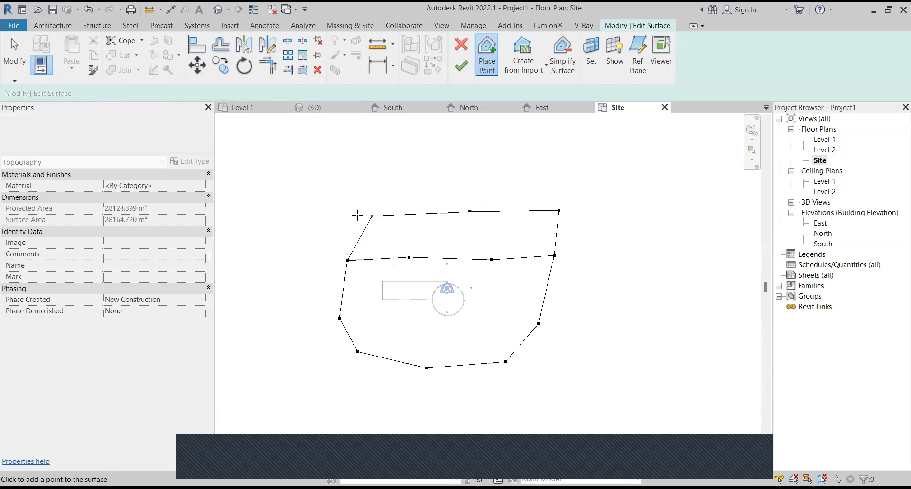
left_click(299, 223)
left_click(267, 289)
left_click(283, 356)
left_click(314, 405)
left_click(423, 420)
left_click(556, 414)
left_click(595, 401)
left_click(622, 348)
left_click(631, 252)
left_click(616, 217)
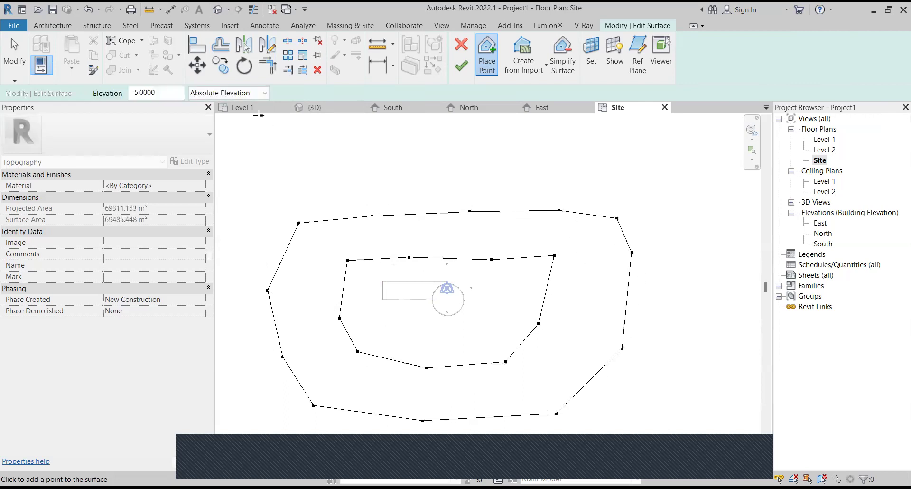
Step: Add a third ring of surface points at elevation -10 outside the -5 ring, extending farthest toward the southeast
double_click(147, 93)
type("-10")
left_click(624, 162)
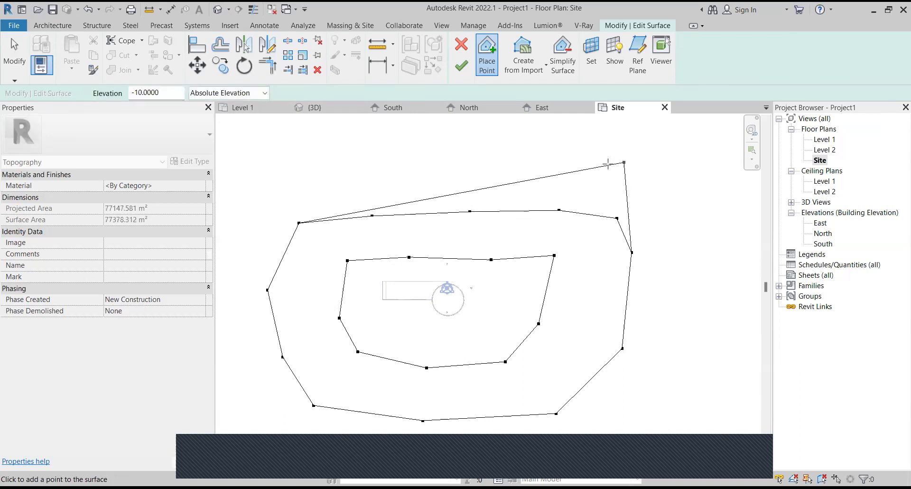
left_click(534, 162)
scroll(433, 152, "down", 2)
left_click(433, 152)
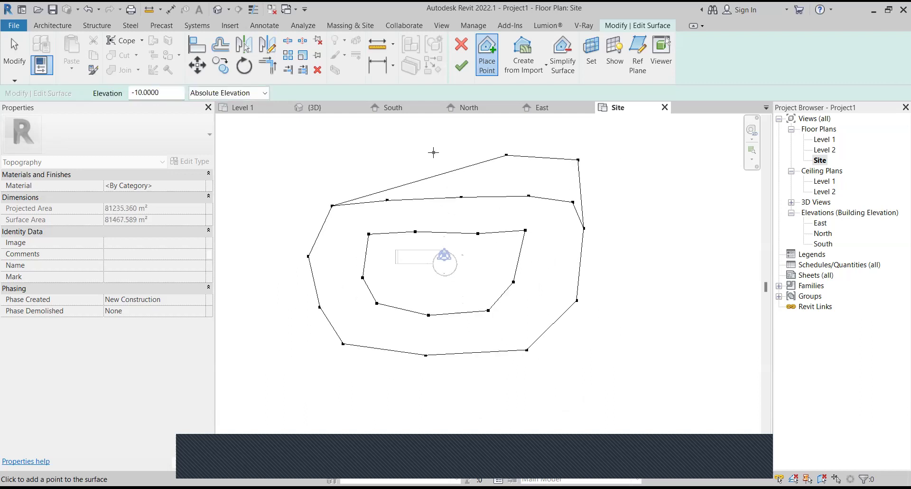
left_click(349, 152)
left_click(283, 171)
left_click(251, 212)
left_click(271, 305)
left_click(289, 364)
left_click(323, 393)
left_click(510, 396)
left_click(620, 388)
left_click(708, 346)
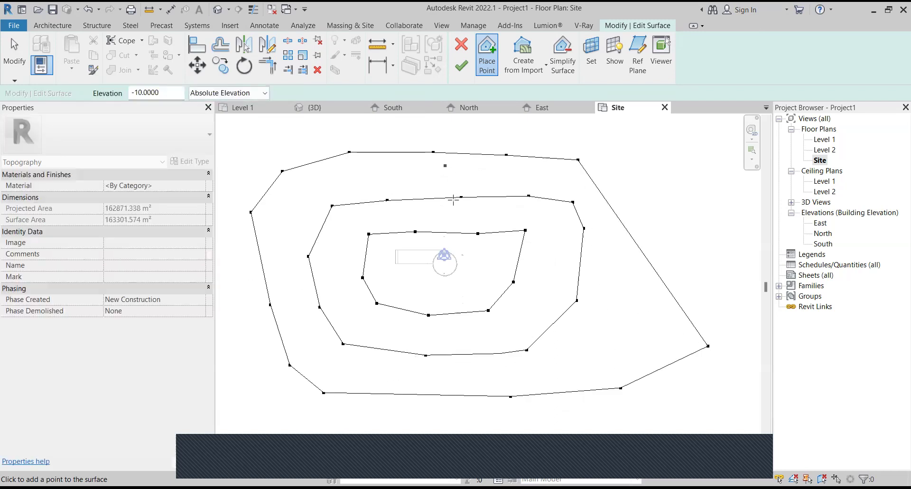
Step: Add an outermost ring of surface points at elevation -15 around the -10 ring and finish the toposurface
scroll(496, 280, "down", 2)
double_click(180, 94)
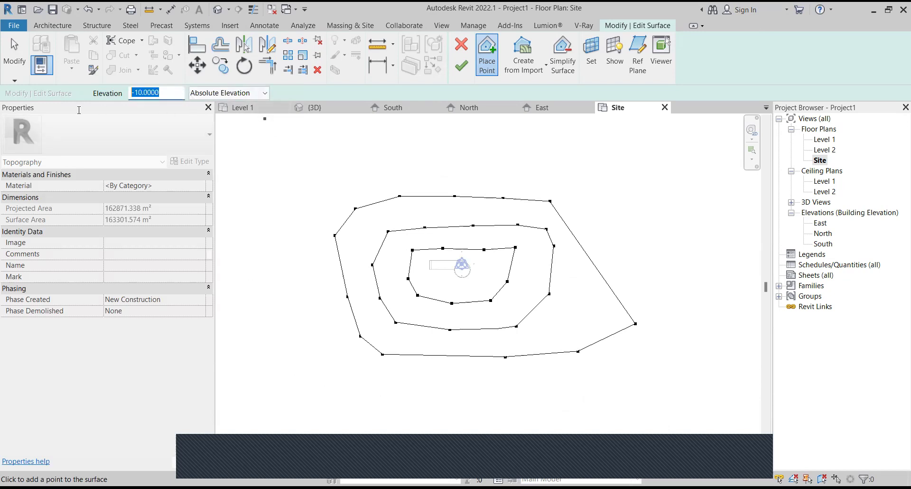
type("-15")
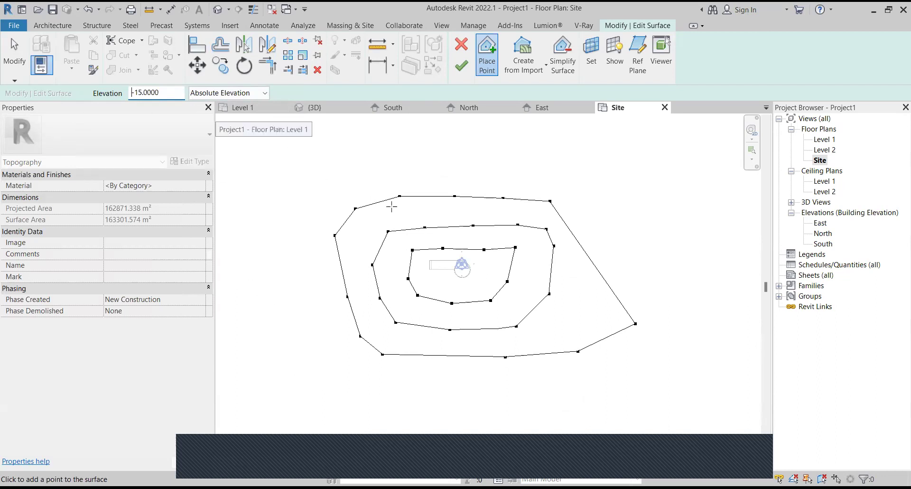
left_click(503, 146)
left_click(330, 145)
left_click(276, 165)
left_click(291, 276)
left_click(330, 377)
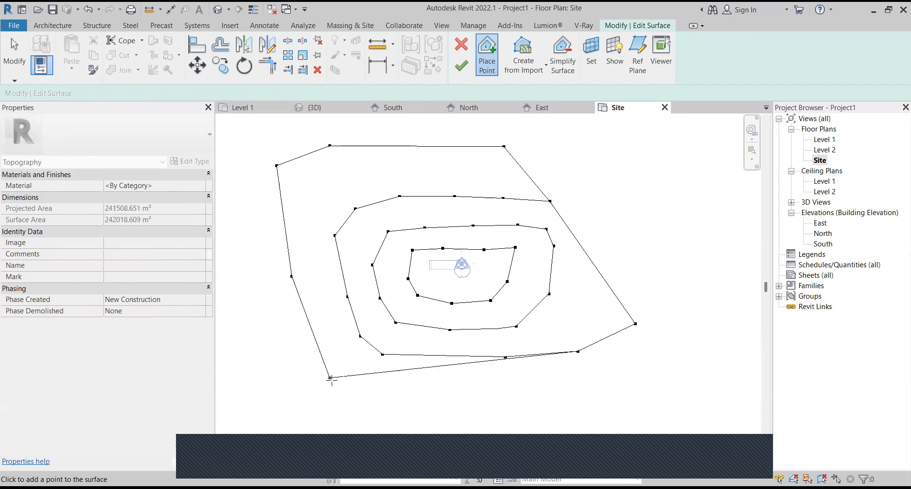
left_click(395, 426)
left_click(581, 424)
left_click(667, 409)
left_click(696, 406)
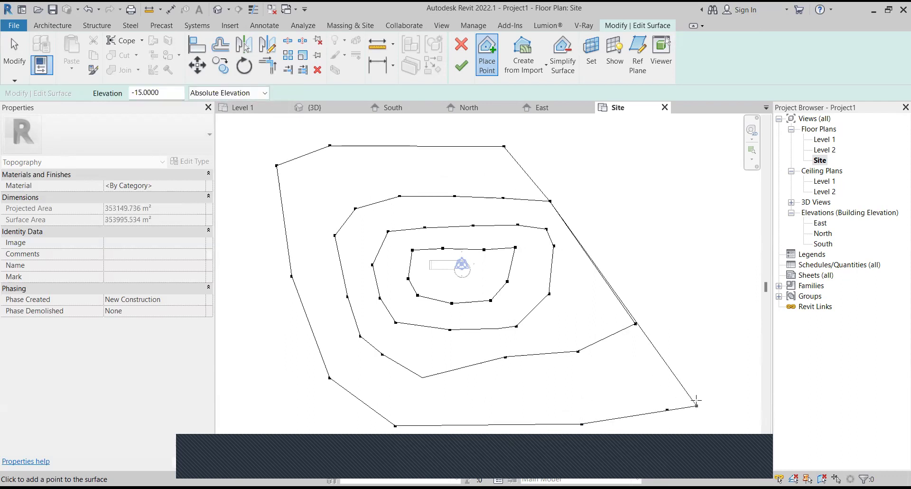
left_click(709, 340)
left_click(683, 242)
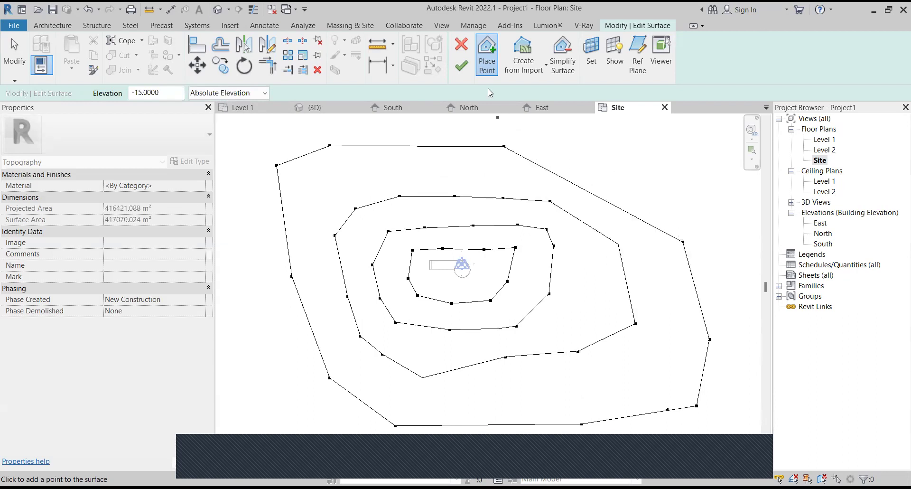
left_click(461, 65)
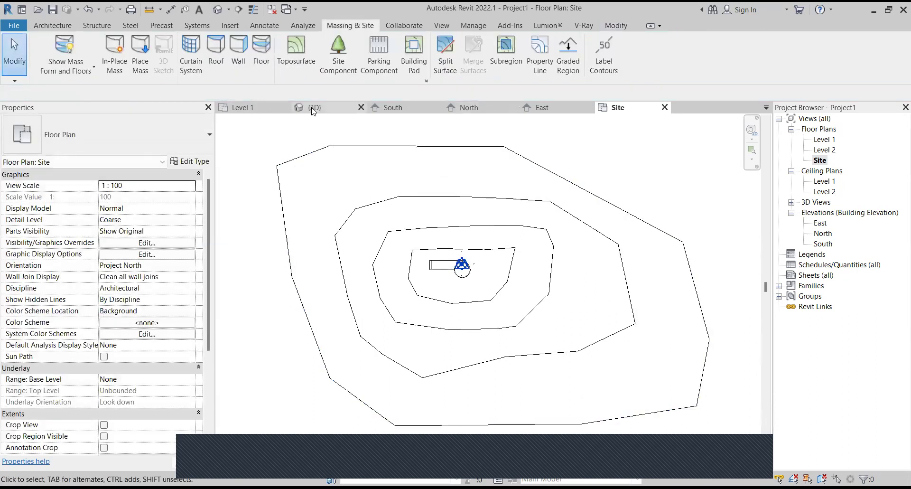
Step: Examine the slope of the topography and how the building sits on it in the 3D view and the North elevation
left_click(315, 109)
scroll(529, 228, "down", 4)
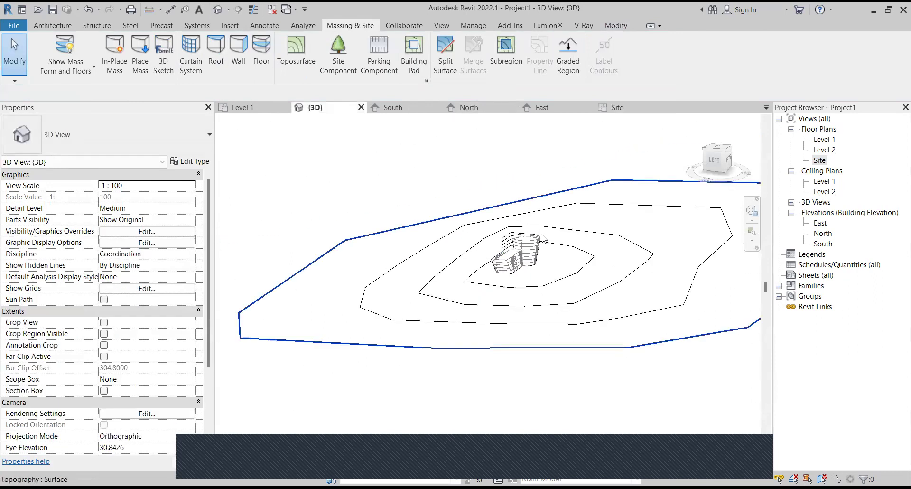
scroll(653, 266, "up", 2)
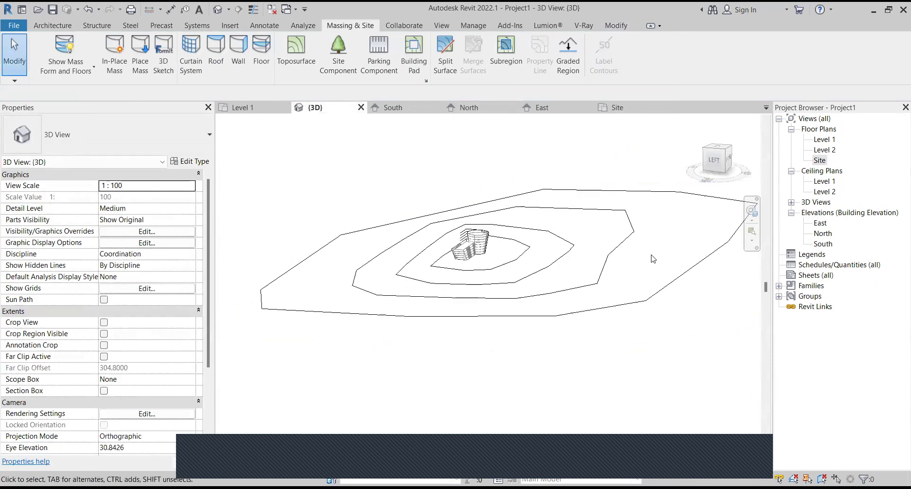
left_click(751, 220)
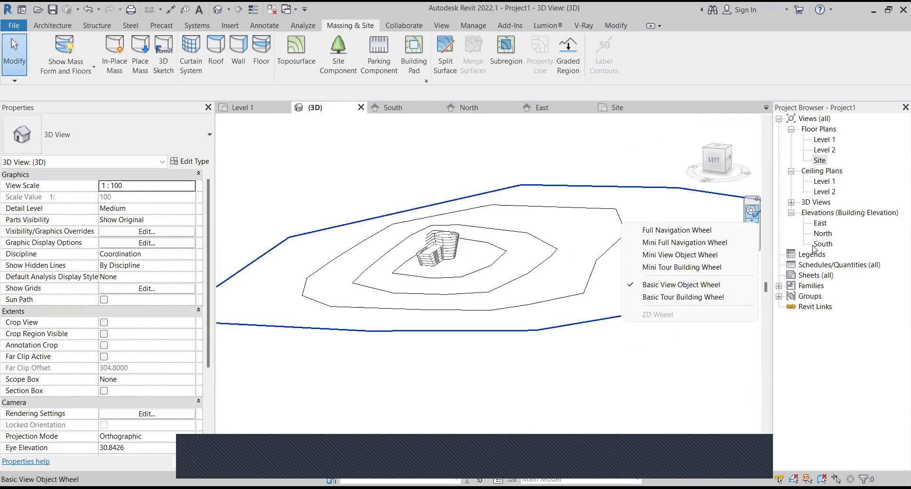
left_click(818, 234)
double_click(817, 234)
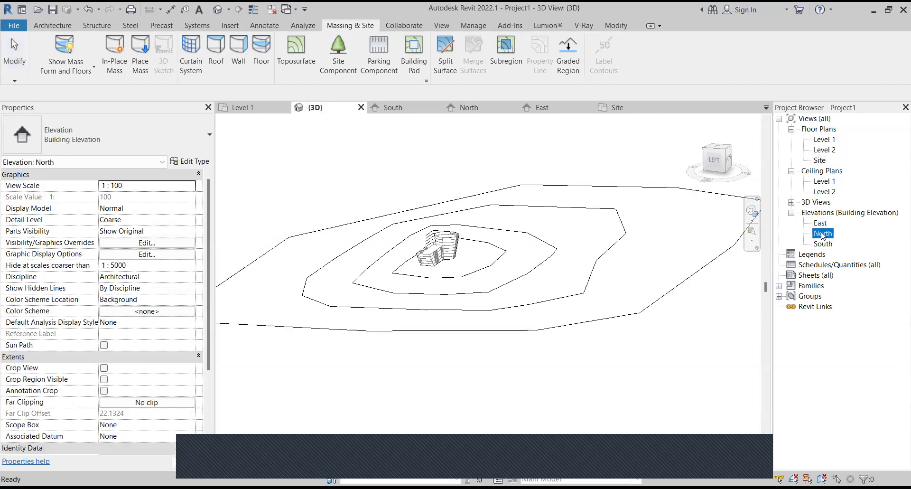
scroll(608, 283, "down", 3)
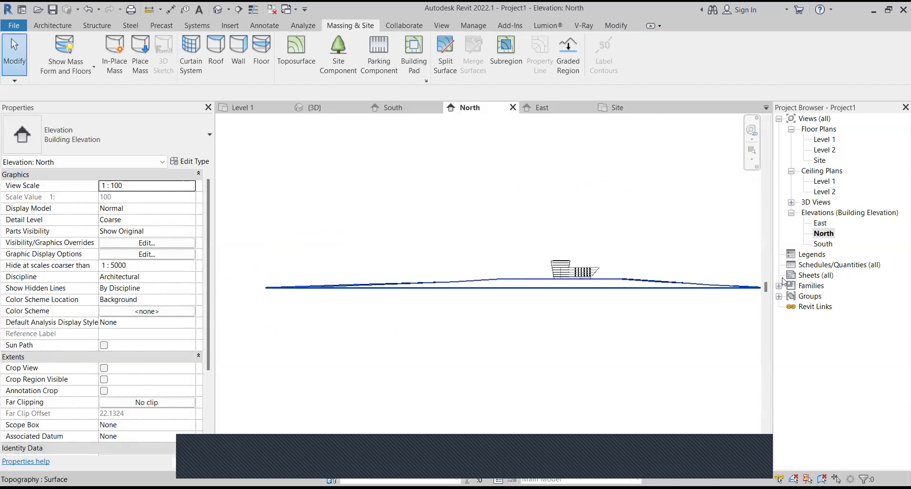
middle_click_drag(661, 286, 584, 281)
scroll(591, 283, "up", 2)
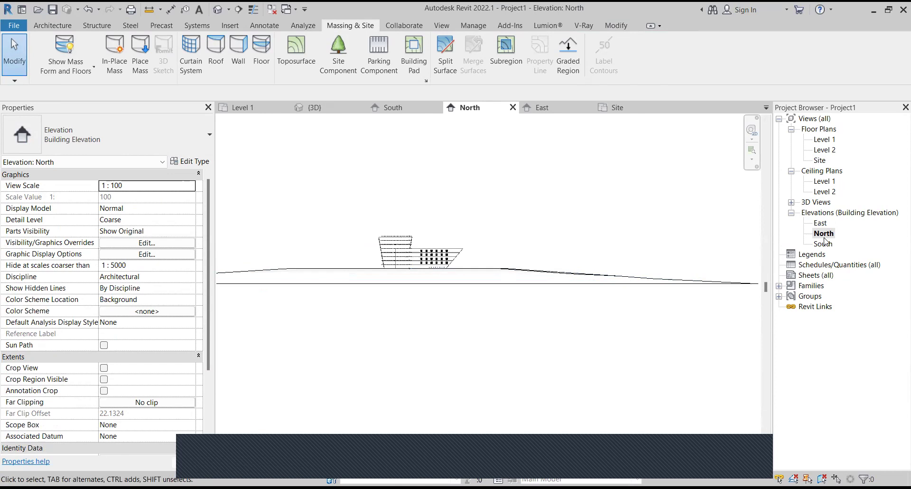
scroll(591, 280, "down", 3)
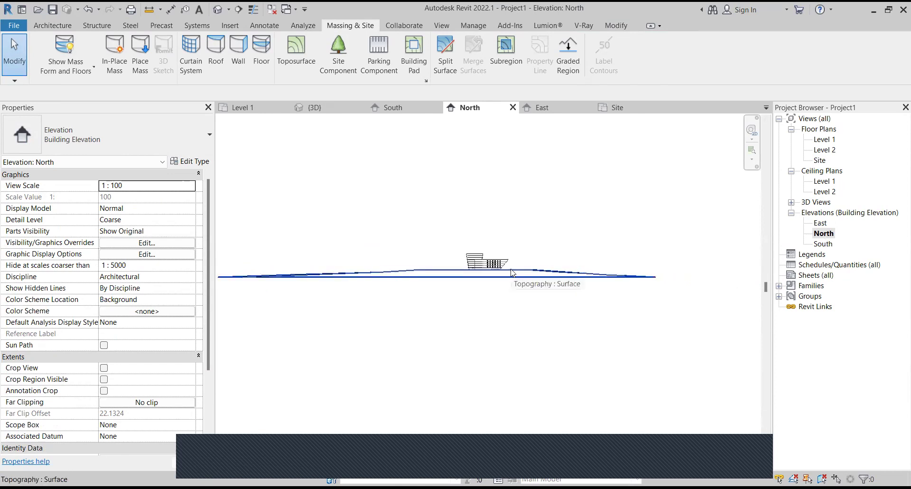
left_click(824, 162)
double_click(820, 160)
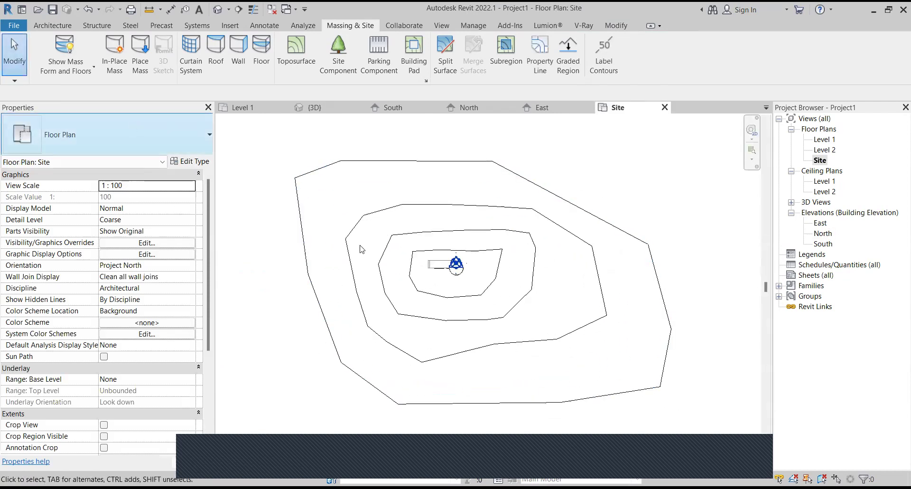
left_click(352, 231)
left_click(268, 356)
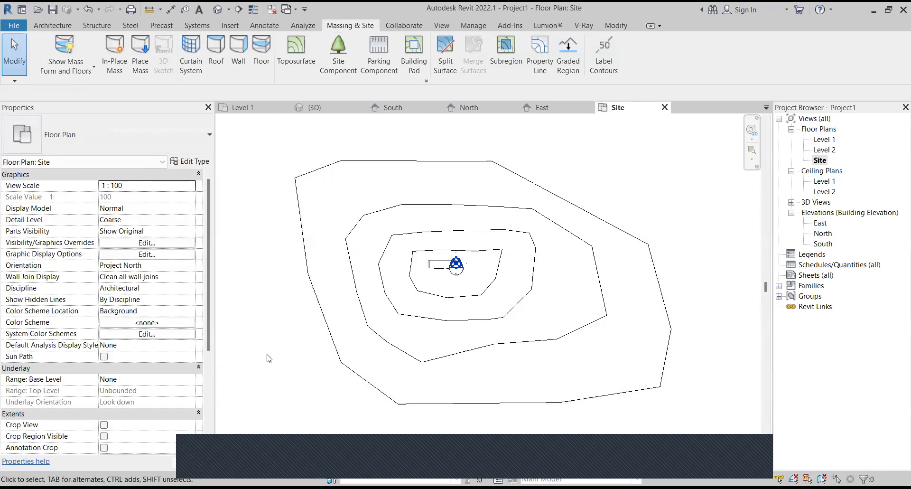
left_click(52, 25)
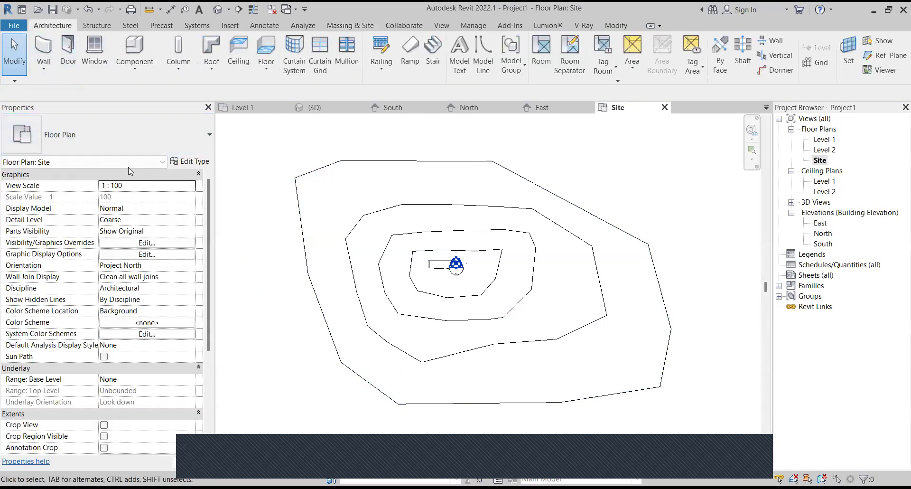
Step: Turn on the section box in the 3D view, enclosing the building and its topography
left_click(307, 108)
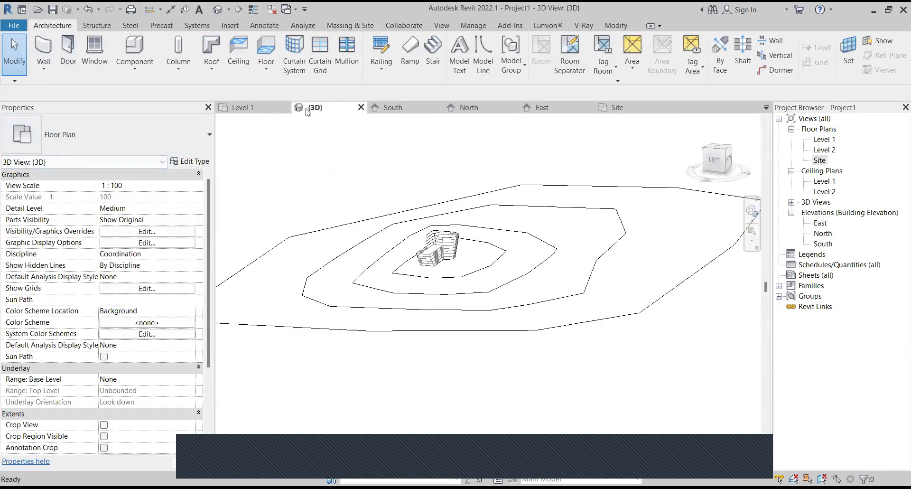
scroll(500, 199, "down", 2)
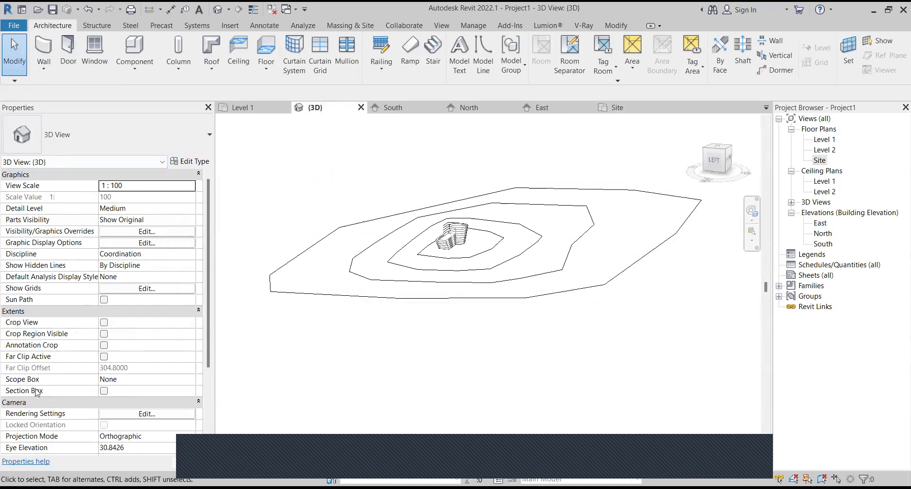
left_click(104, 391)
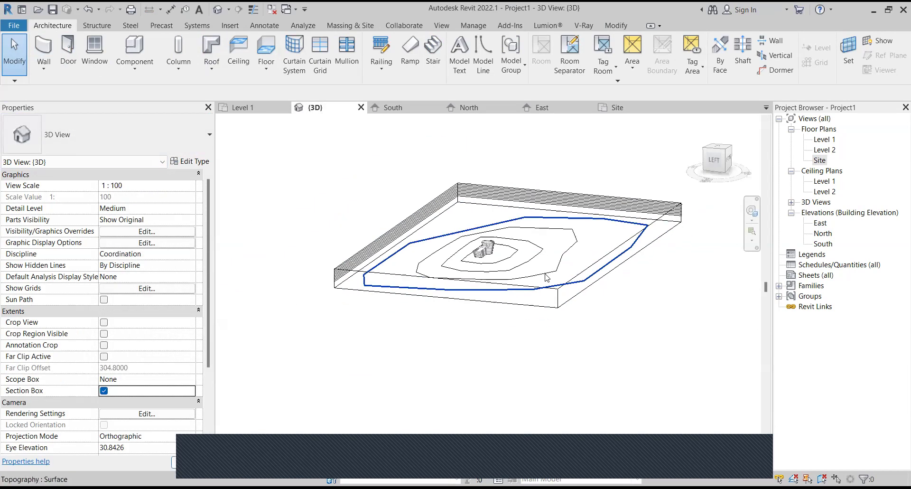
Step: Pull the section box's front face inward to the building so that it cuts through the topography
scroll(564, 290, "up", 2)
left_click(417, 277)
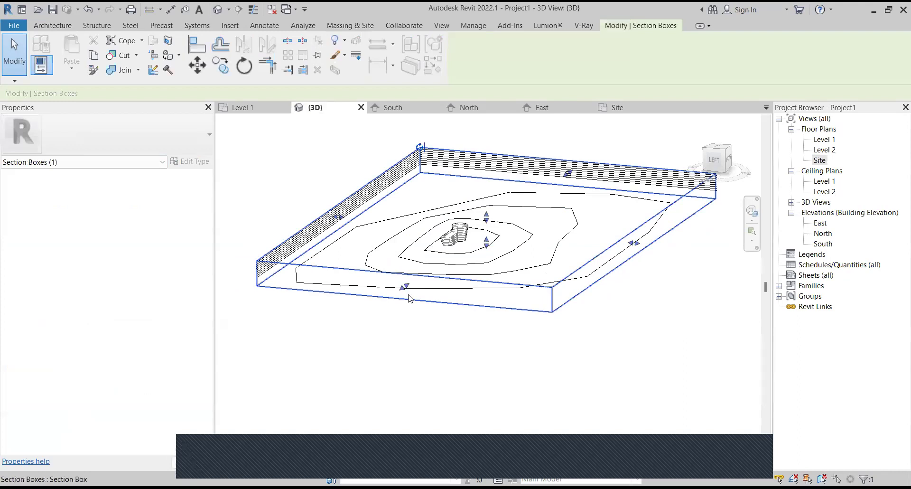
left_click_drag(417, 277, 461, 234)
scroll(461, 235, "up", 4)
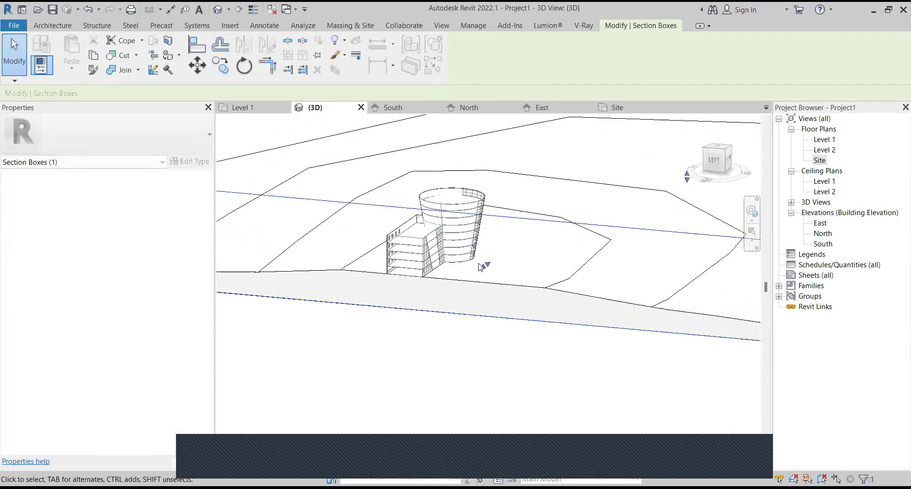
scroll(489, 263, "up", 3)
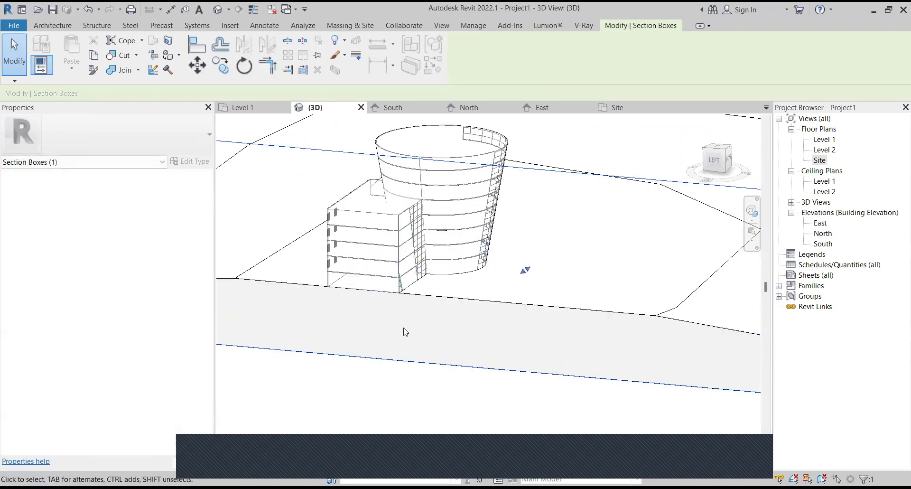
scroll(499, 262, "down", 3)
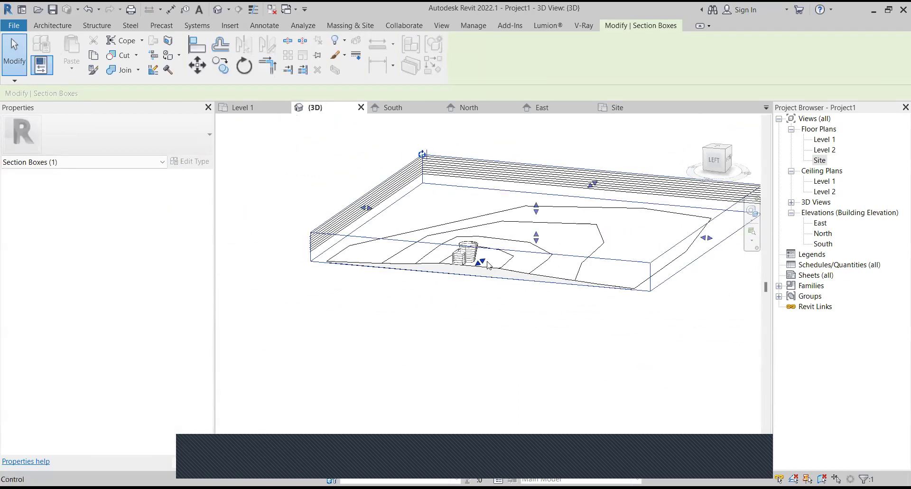
Step: Examine the cut terrain profile beneath the building from a lower viewing angle
scroll(500, 263, "up", 1)
left_click(751, 211)
left_click_drag(572, 314, 458, 224)
scroll(458, 224, "up", 5)
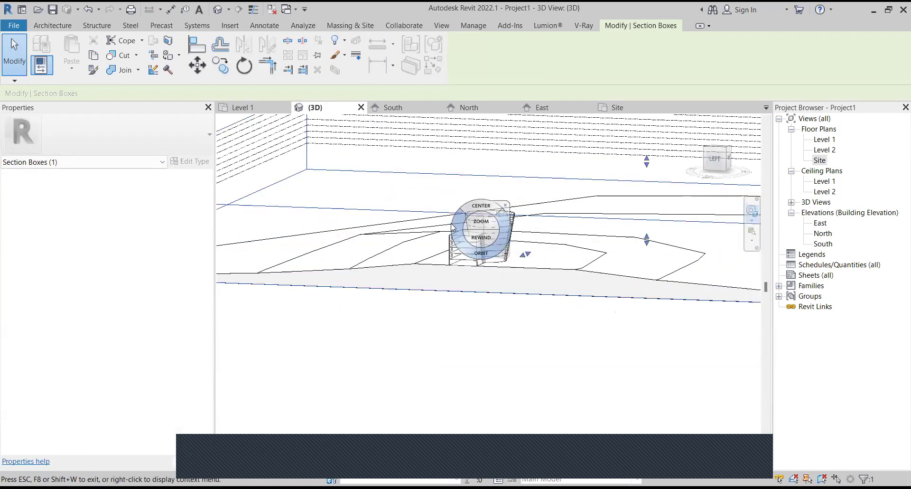
key("Escape")
key("Escape")
scroll(522, 270, "down", 6)
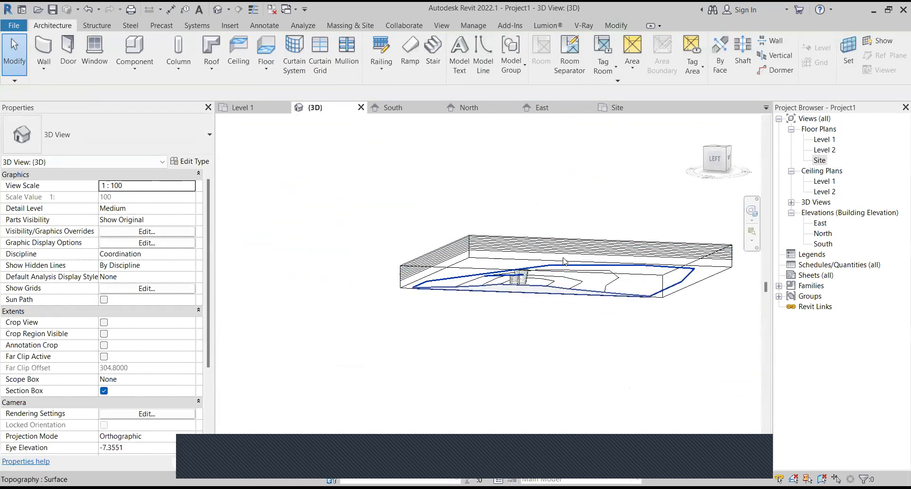
Step: Undo the section box adjustment and turn off the section box in the 3D view
left_click(90, 8)
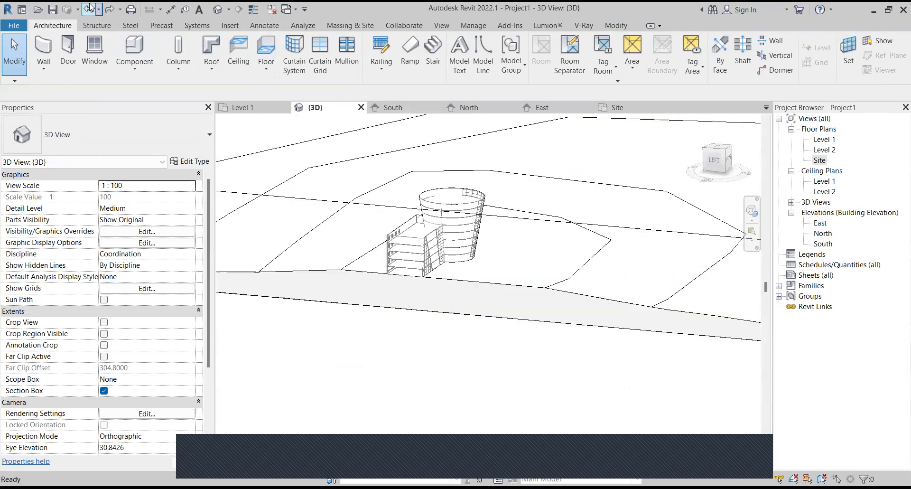
left_click(110, 395)
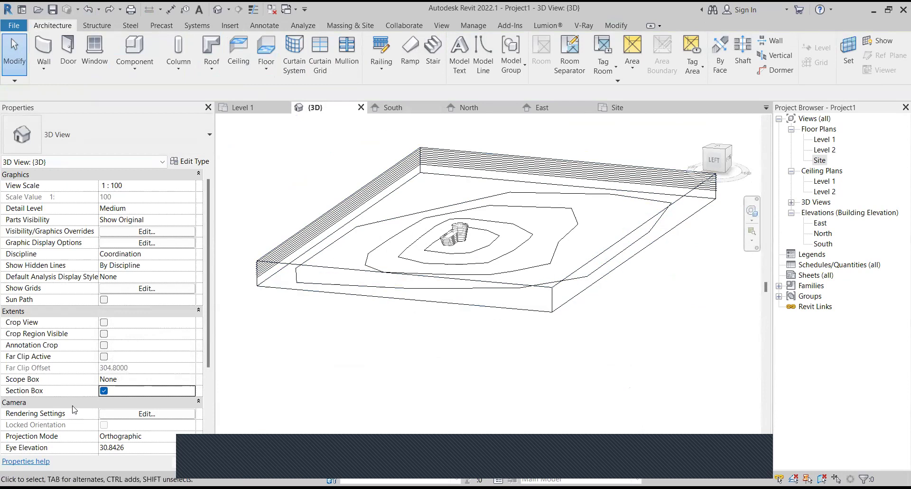
left_click(104, 390)
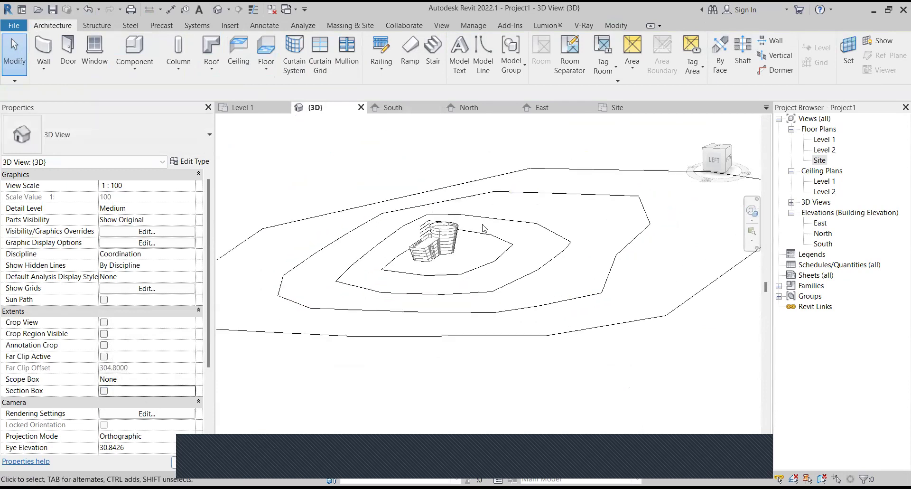
Step: Place four Scarlet Oak - 12.5 Meters trees as site components east and southeast of the round tower in the Site plan
double_click(820, 160)
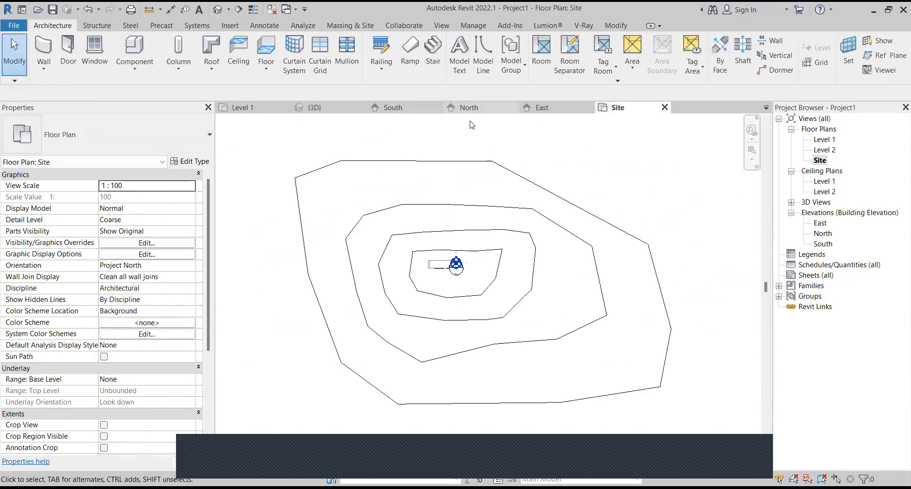
left_click(350, 26)
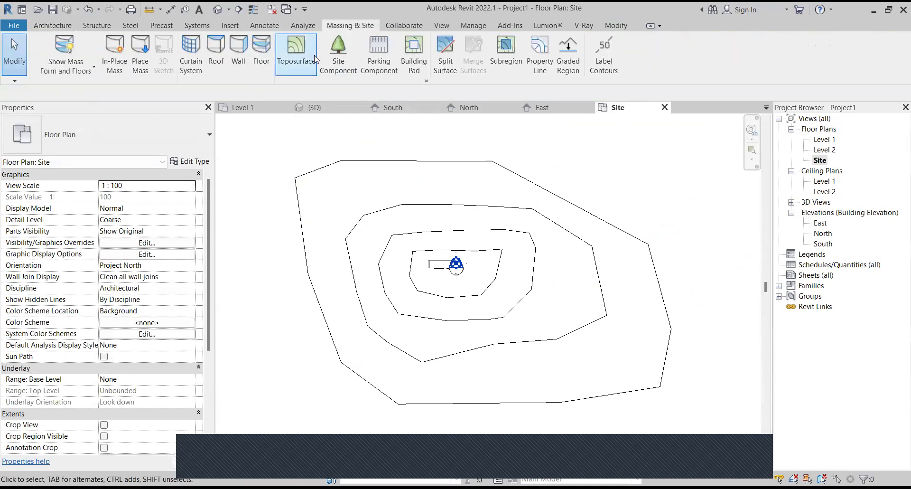
left_click(338, 52)
scroll(488, 264, "up", 5)
scroll(491, 220, "up", 1)
scroll(499, 212, "down", 3)
scroll(468, 212, "up", 2)
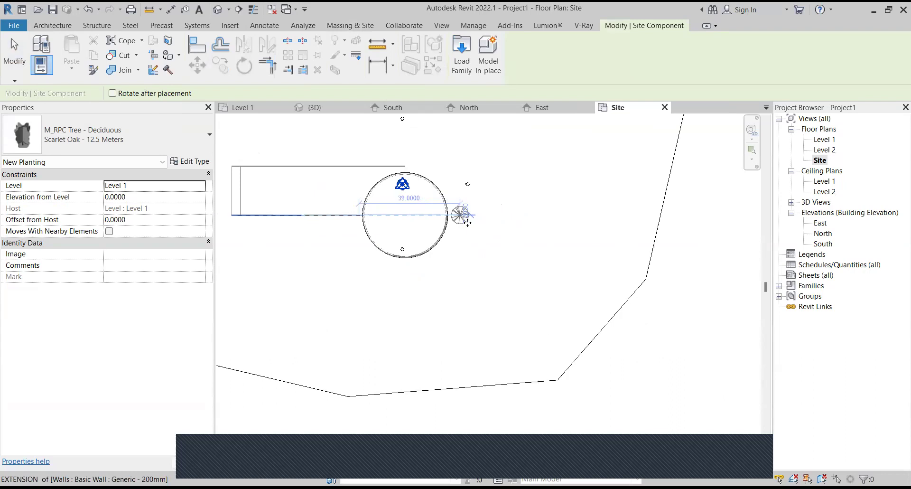
left_click(467, 222)
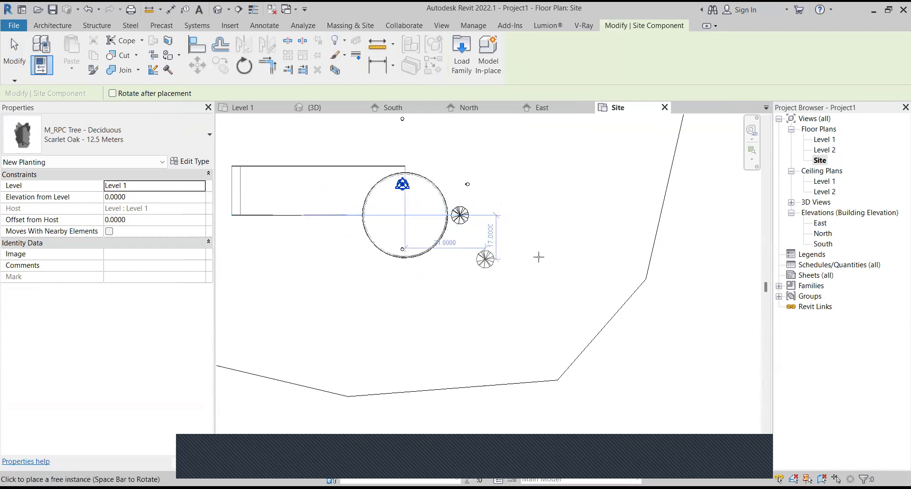
left_click(539, 254)
left_click(498, 230)
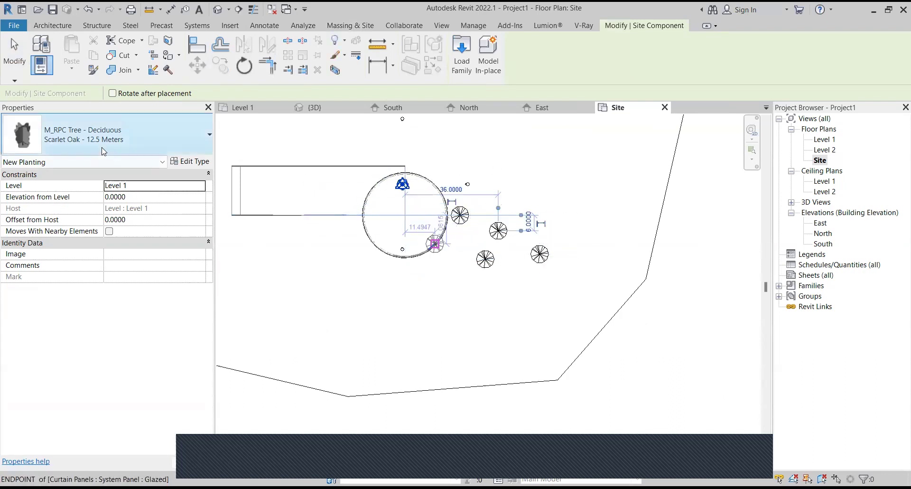
Step: Place one Hawthorn - 7.4 Meters tree just south of the Scarlet Oaks
left_click(110, 135)
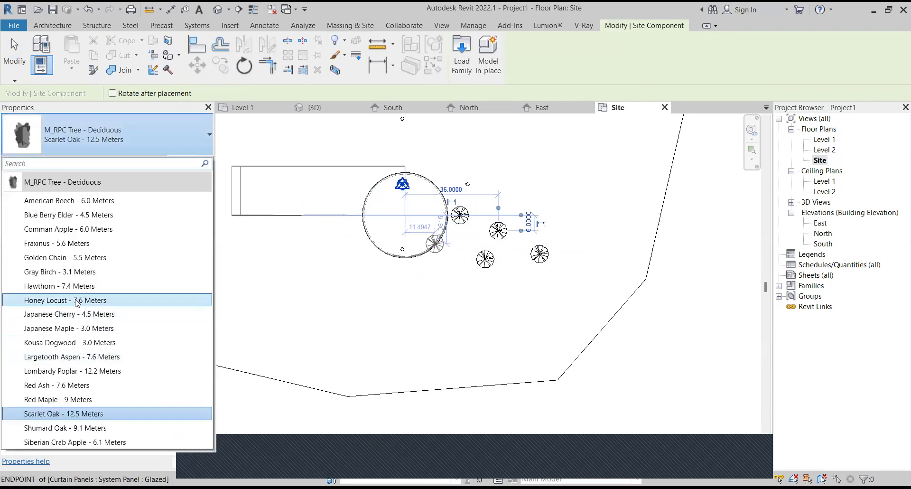
left_click(73, 285)
left_click(498, 282)
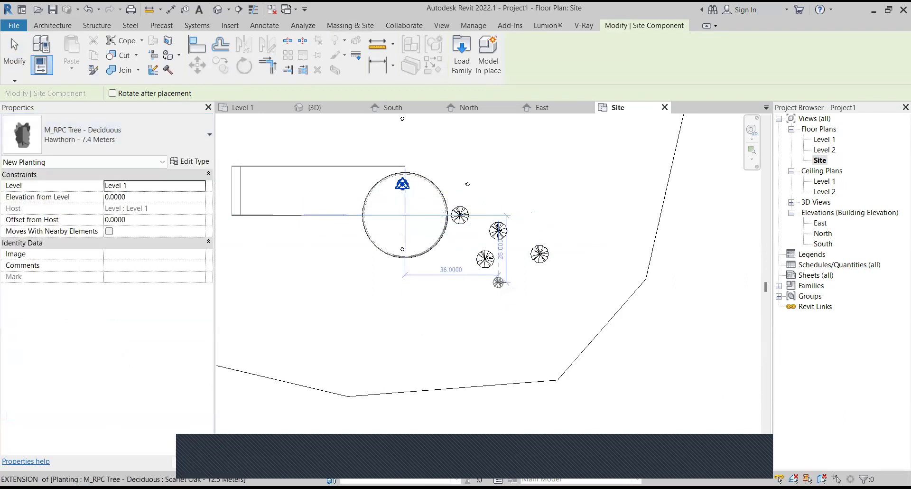
Step: Place four Lombardy Poplar - 12.2 Meters trees around the Hawthorn, three of them in a row to its south, and finish placing
left_click(70, 155)
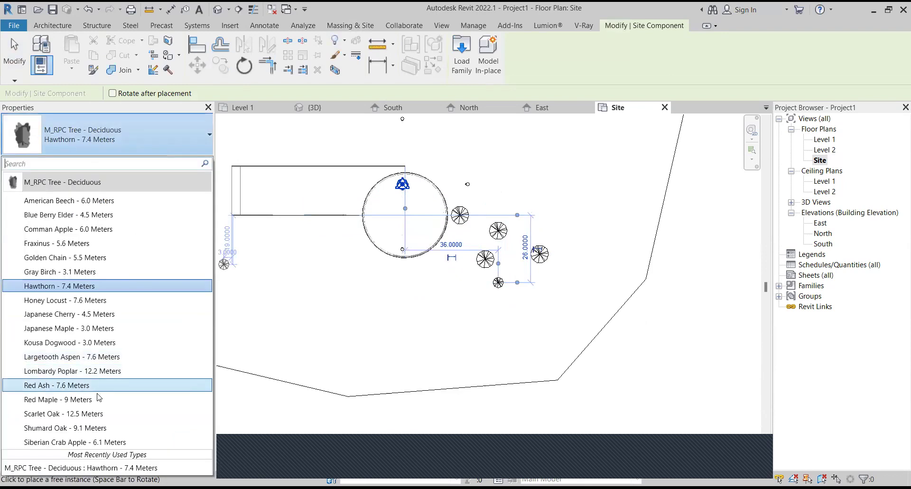
left_click(99, 372)
scroll(479, 281, "up", 1)
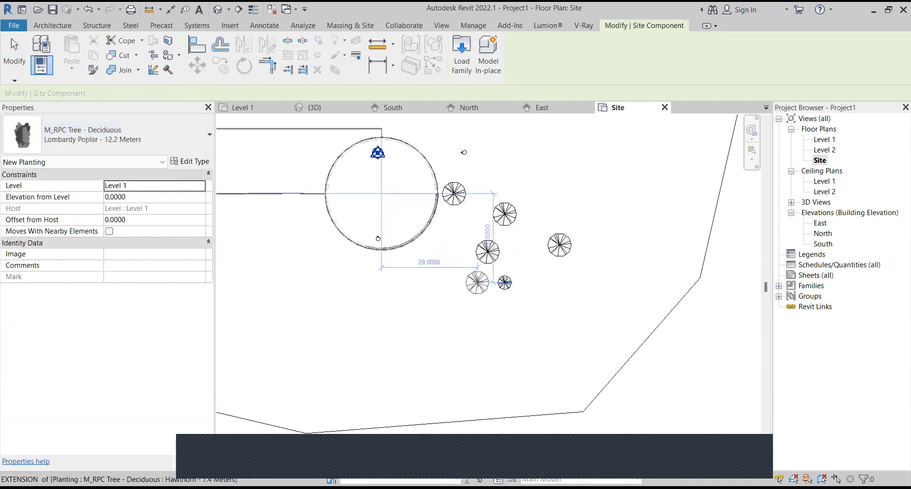
left_click(504, 303)
left_click(542, 302)
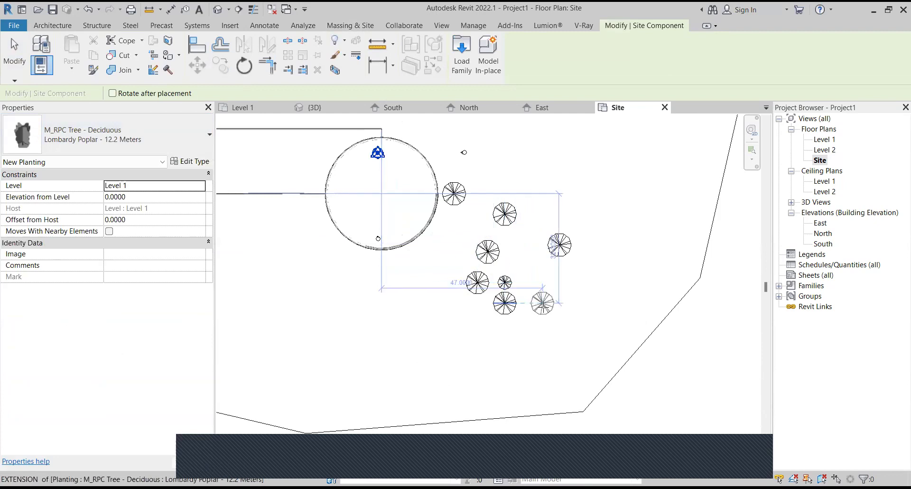
left_click(580, 302)
scroll(752, 151, "down", 1)
scroll(598, 242, "up", 1)
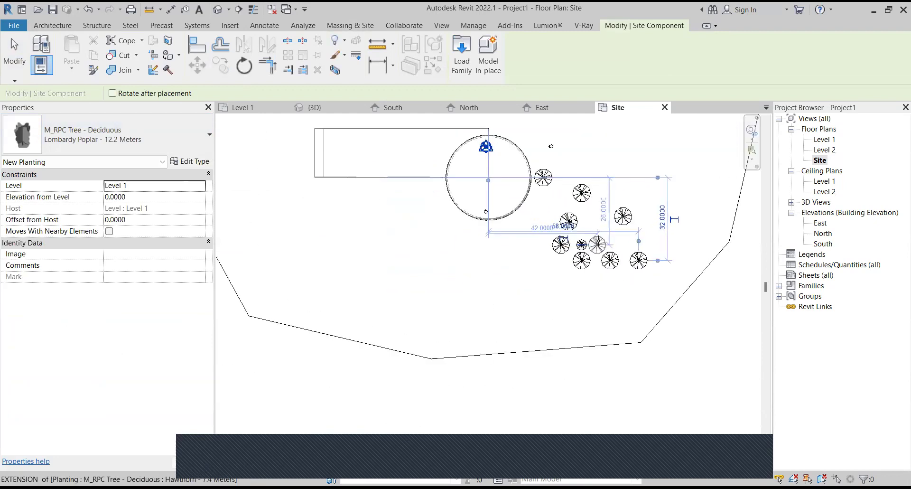
key("Escape")
key("Escape")
Step: Show the building and trees in the 3D view with the Realistic visual style
left_click(320, 113)
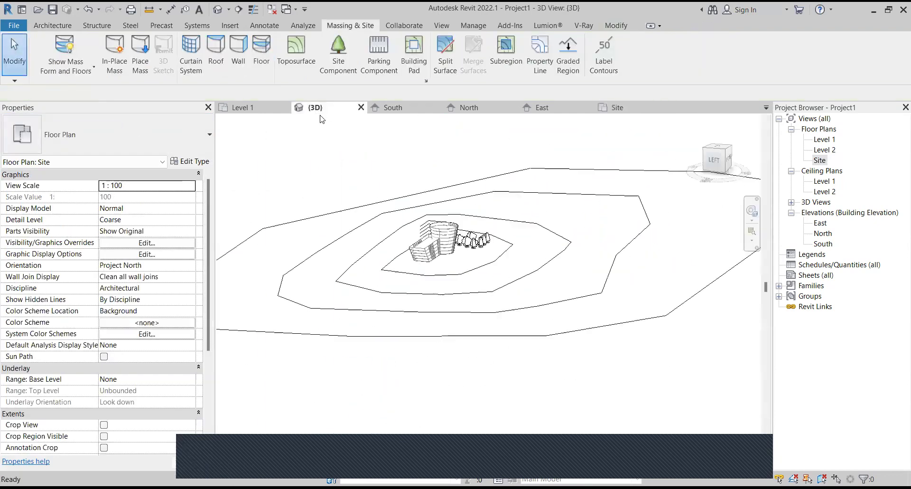
middle_click_drag(446, 223, 490, 199, "shift")
scroll(490, 199, "down", 1)
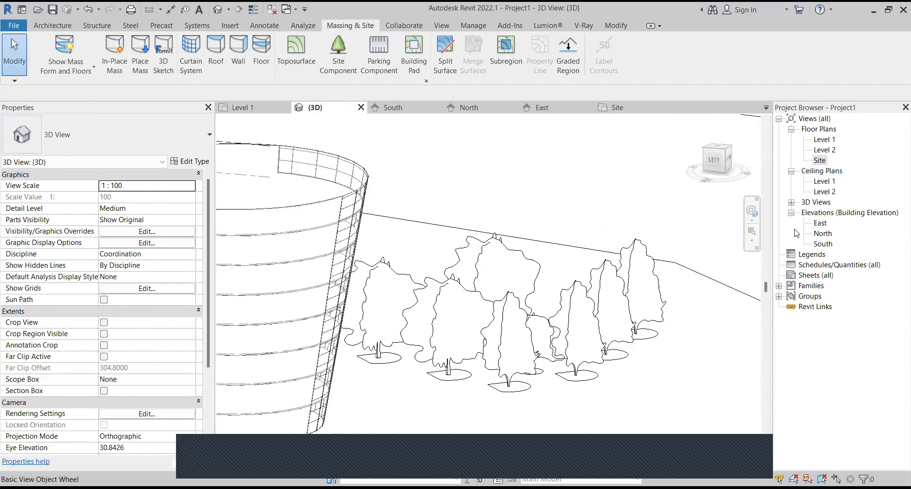
middle_click_drag(636, 284, 427, 333, "shift")
scroll(379, 379, "up", 1)
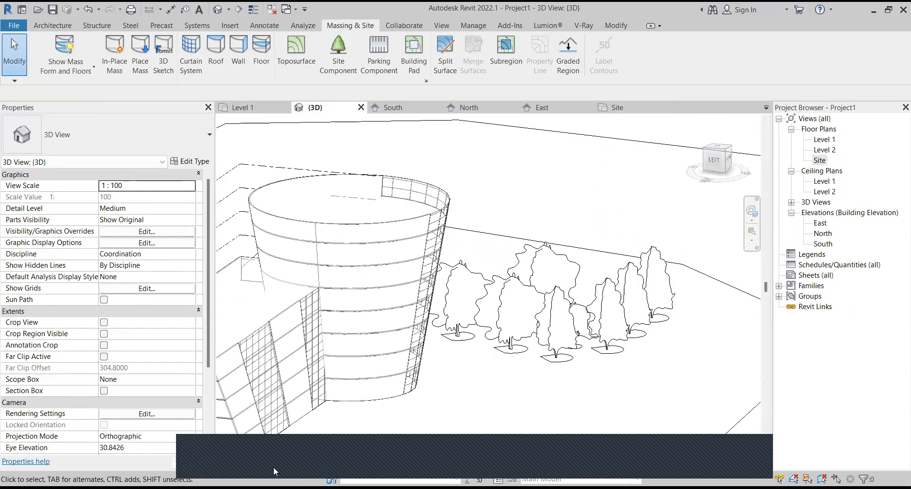
left_click(286, 451)
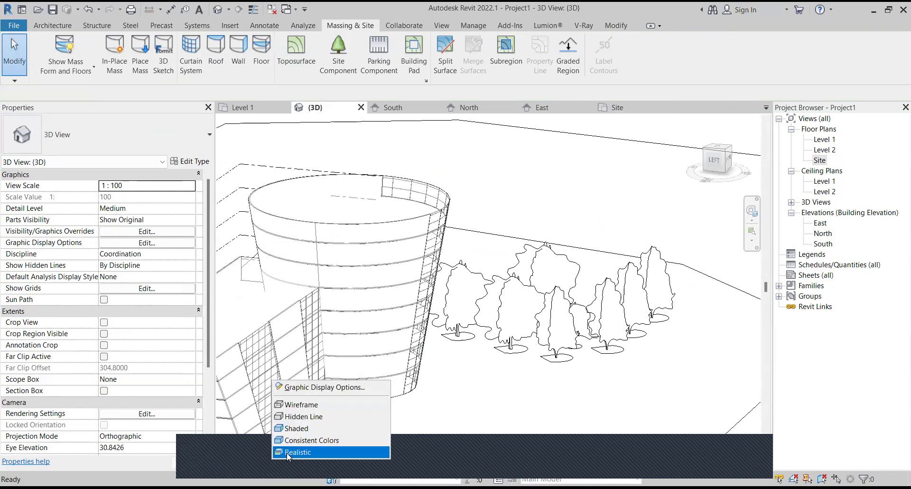
left_click(290, 456)
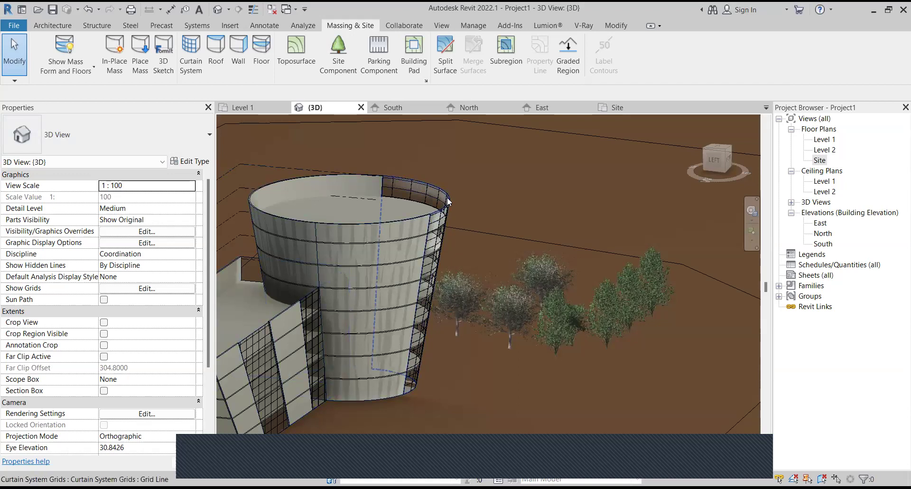
Step: Delete the six M_Window-Casement-Double windows along the roof-level wall of the low rectangular block
middle_click_drag(347, 249, 361, 235)
scroll(361, 235, "up", 1)
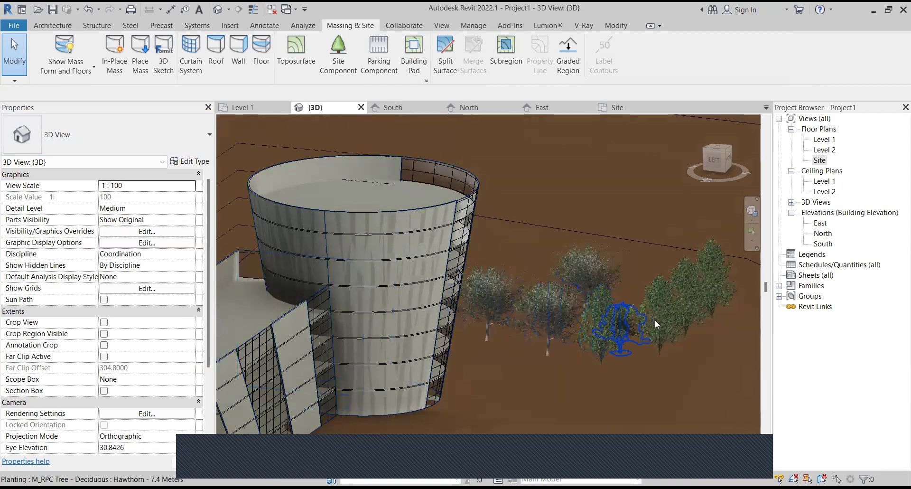
scroll(598, 256, "down", 2)
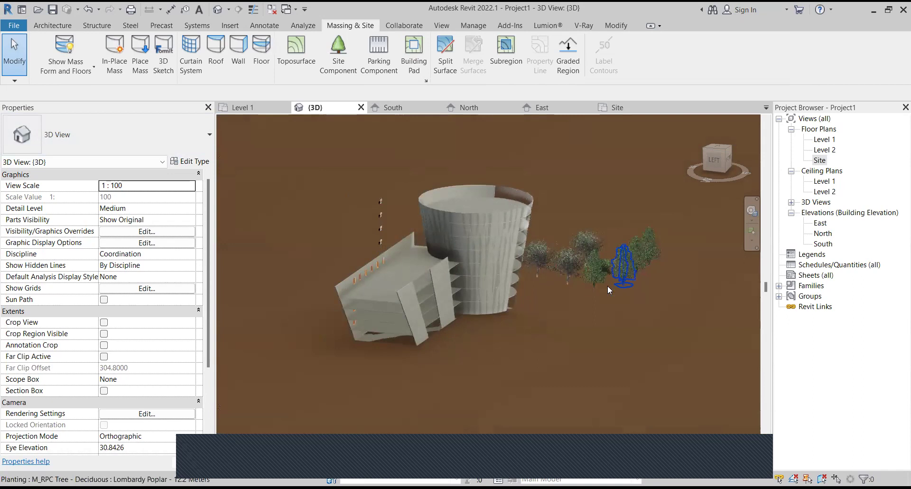
scroll(606, 286, "up", 1)
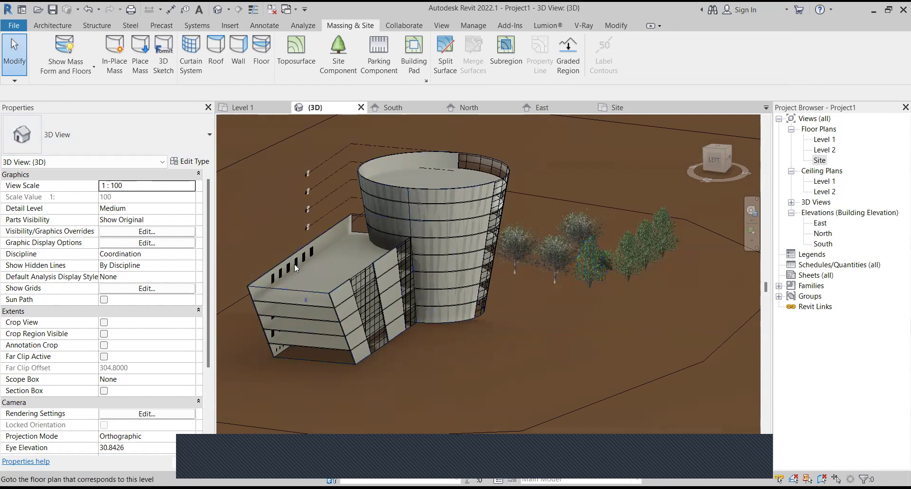
scroll(297, 269, "up", 2)
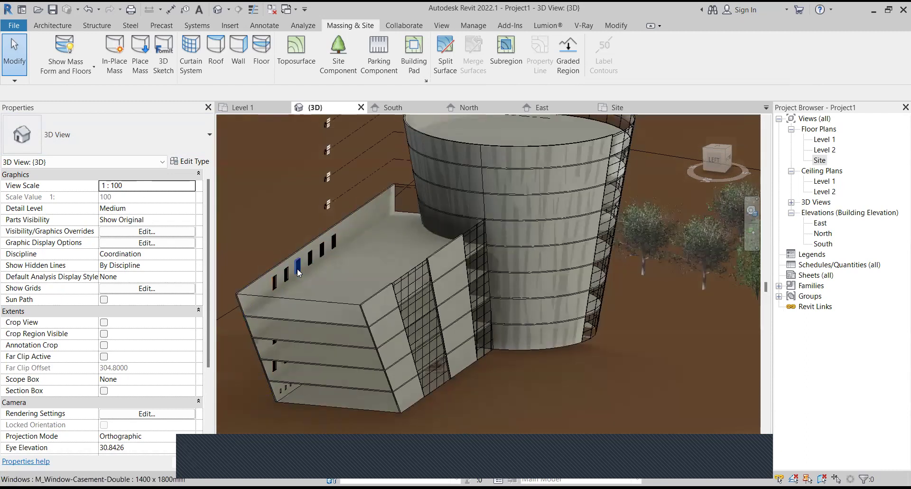
left_click(297, 267)
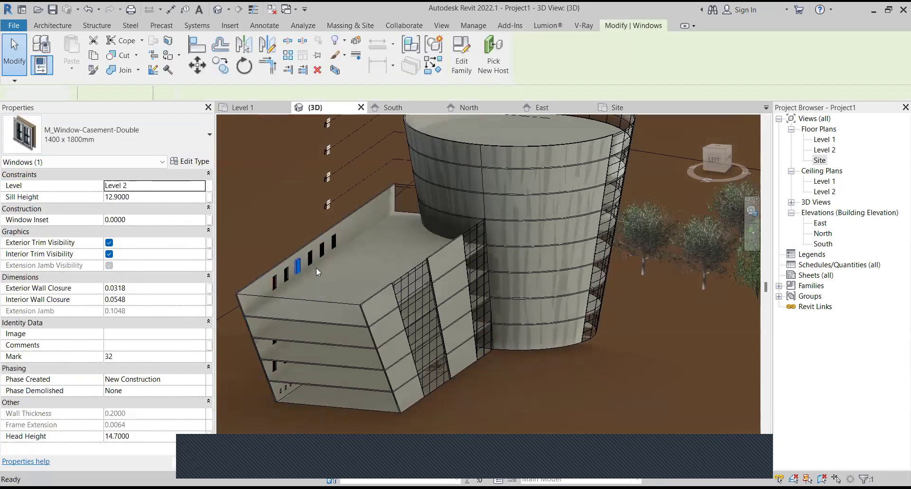
key("Delete")
left_click(310, 257)
key("Delete")
left_click(325, 249)
key("Delete")
left_click(335, 243)
key("Delete")
left_click(286, 274)
key("Delete")
left_click(274, 282)
key("Delete")
Step: Examine the building, trees and terrain together in the 3D view from a lower angle
scroll(574, 141, "down", 3)
scroll(574, 141, "up", 4)
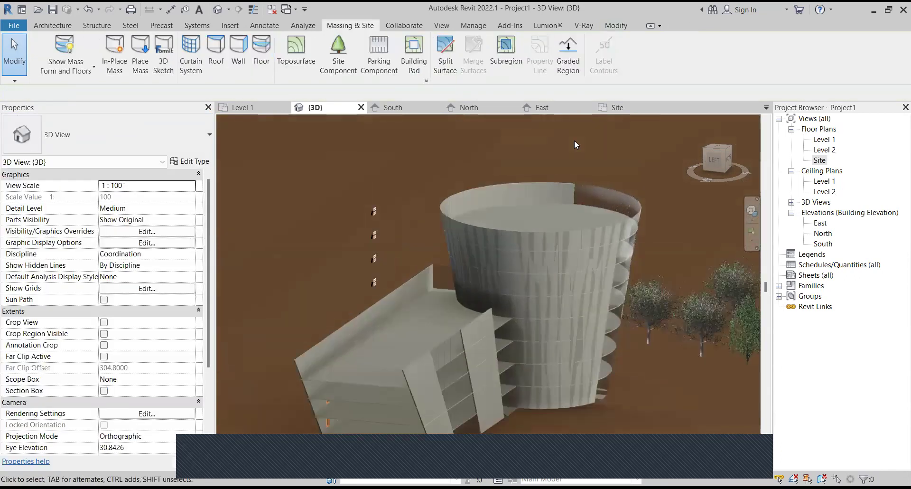
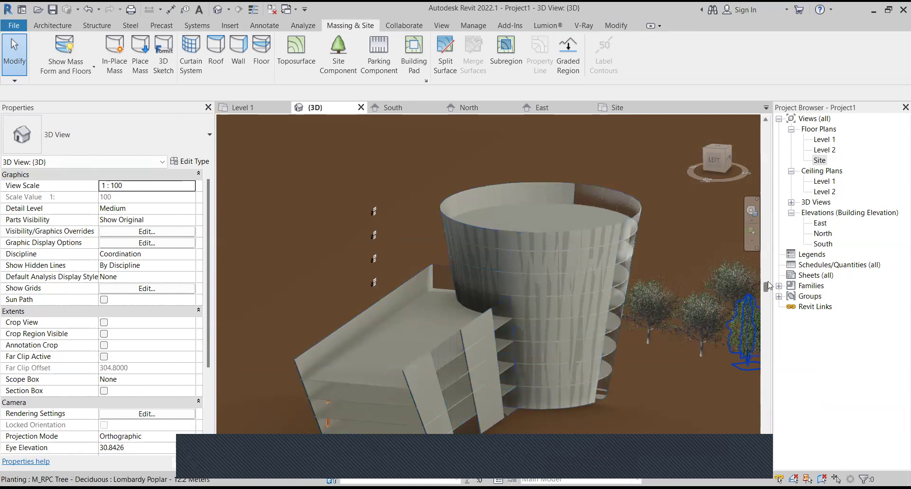
left_click(751, 210)
mouse_move(715, 276)
left_mouse_down()
mouse_move(706, 272)
mouse_move(717, 278)
mouse_move(721, 266)
left_mouse_up()
scroll(721, 265, "down", 5)
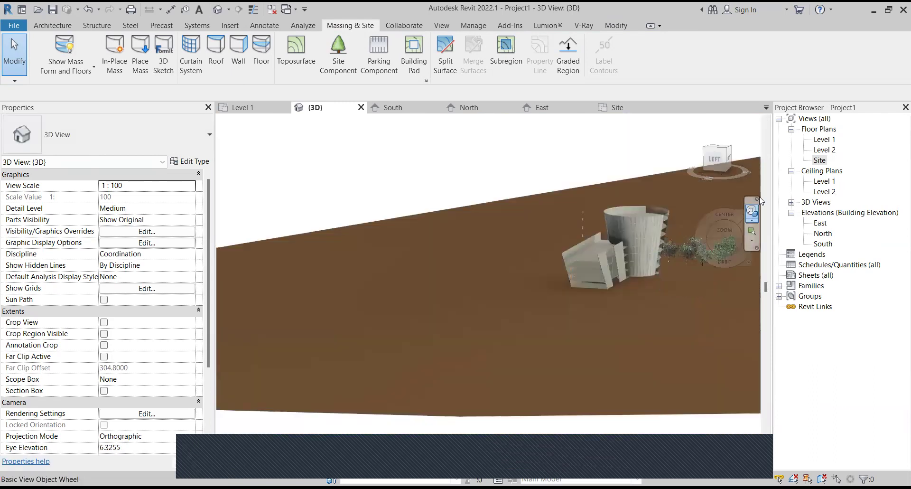
Step: Create a perspective camera view from the Level 1 plan, with the eye southwest of the building and the target beyond it to the northeast
double_click(827, 164)
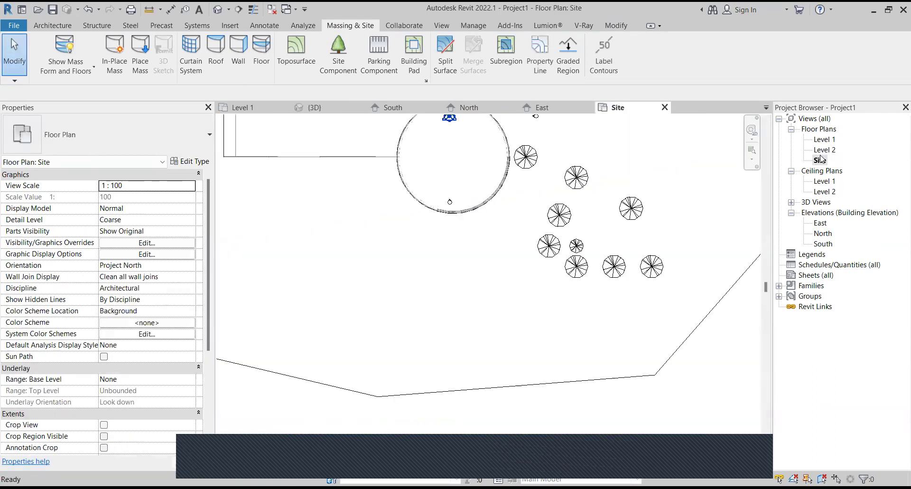
double_click(824, 139)
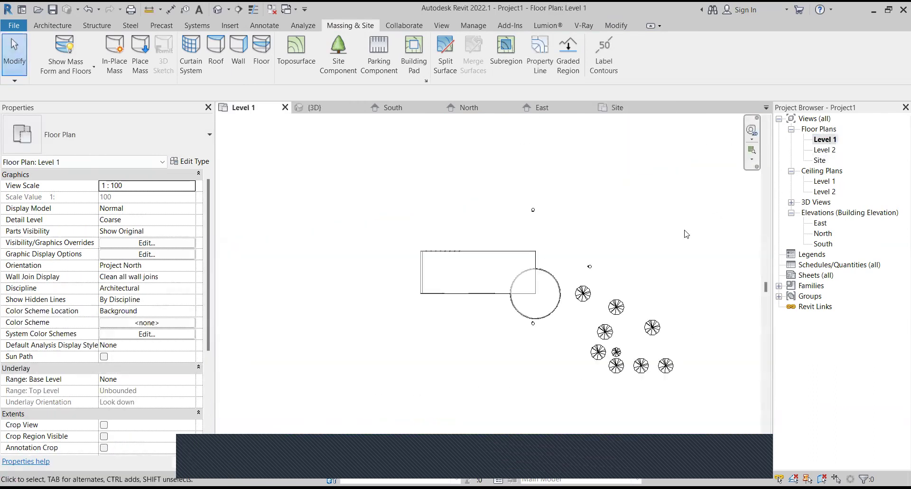
left_click(229, 9)
left_click(232, 37)
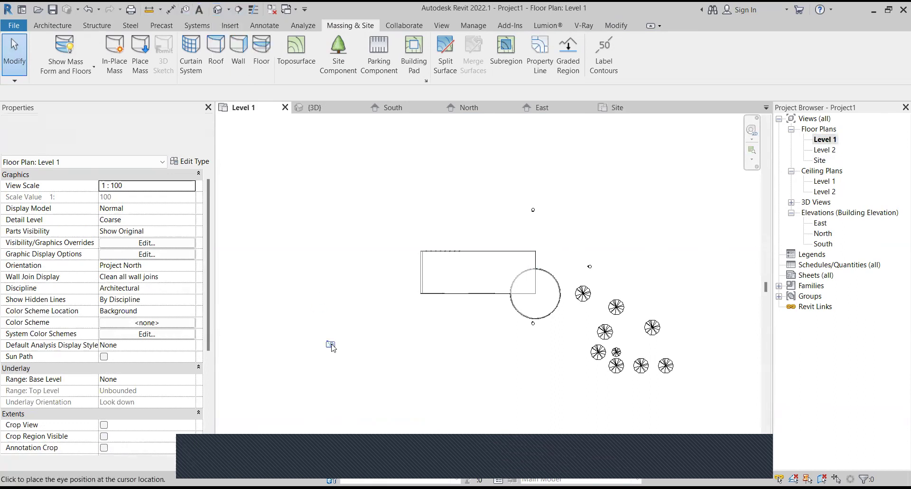
left_click(382, 395)
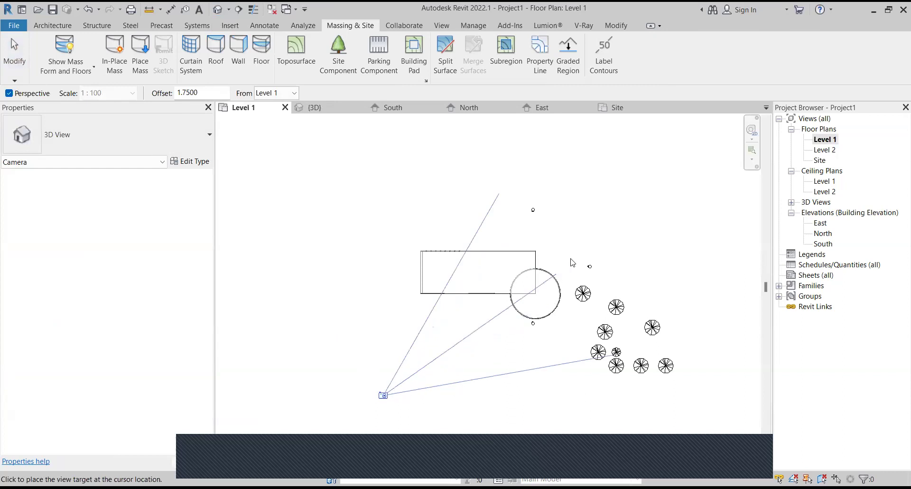
left_click(663, 216)
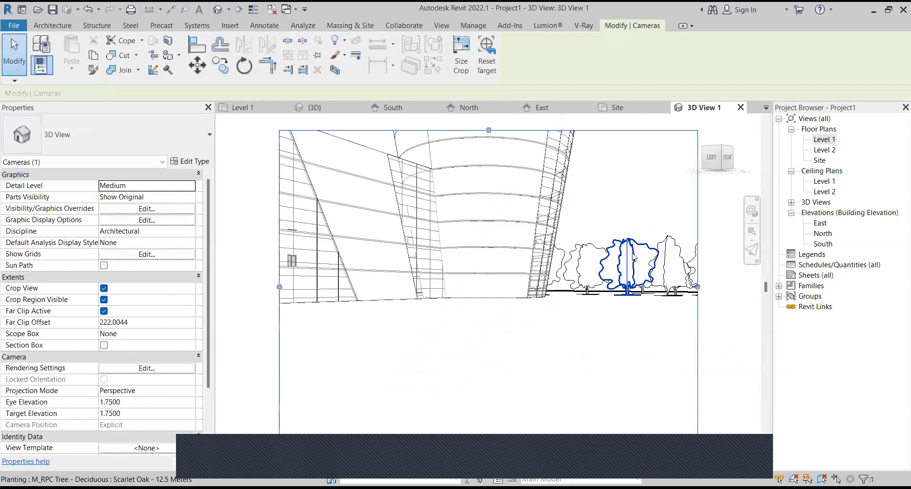
Step: Set the eye elevation of the new camera view to 2.5
scroll(565, 325, "down", 2)
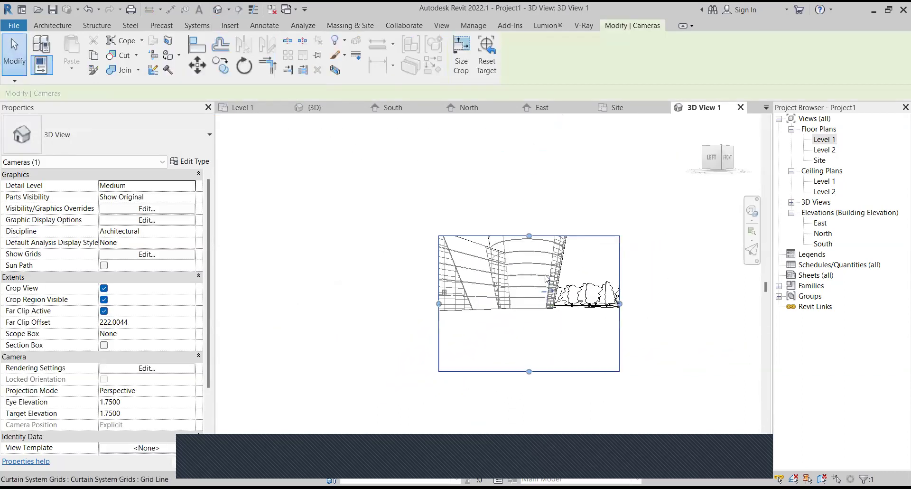
scroll(326, 321, "up", 1)
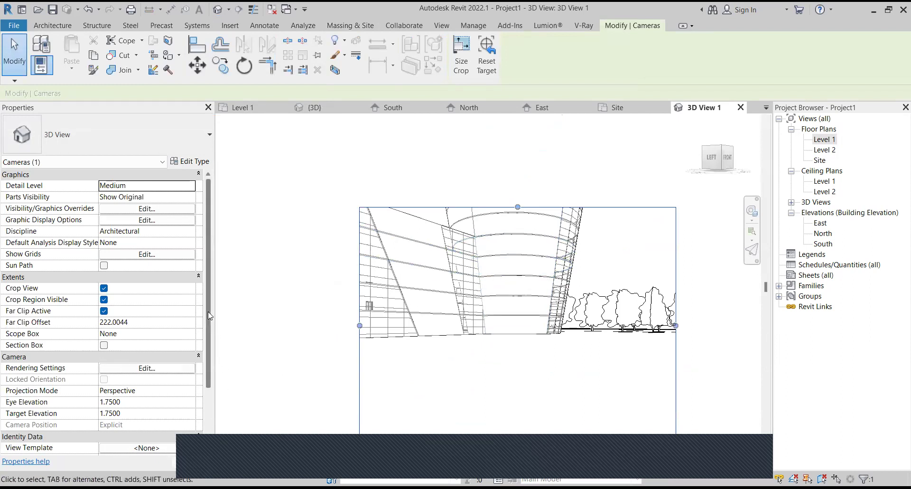
left_click(146, 401)
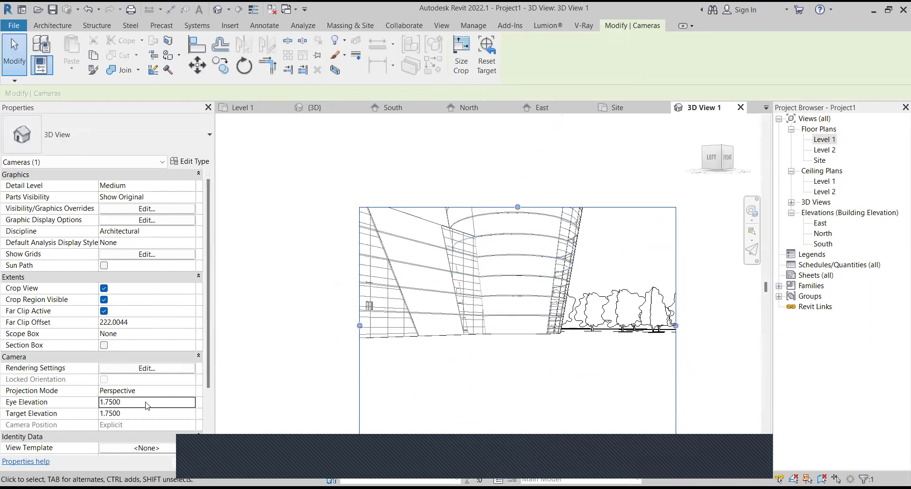
type("2.5")
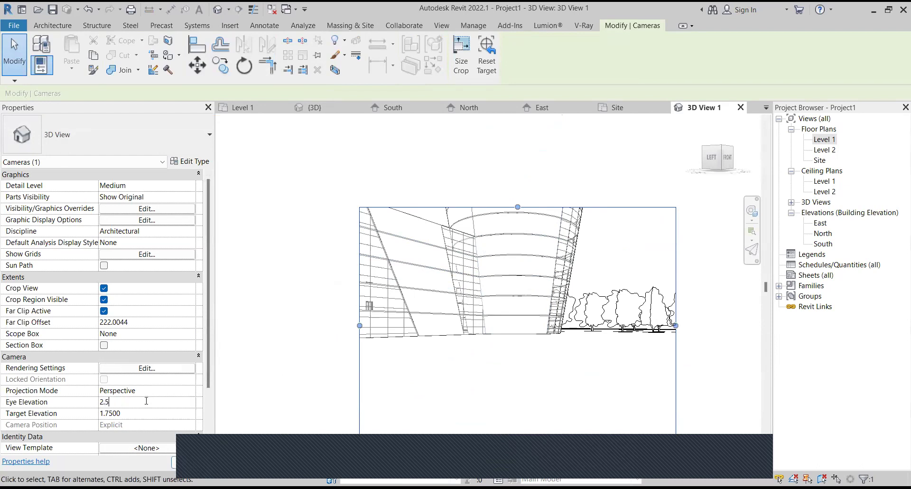
key("Return")
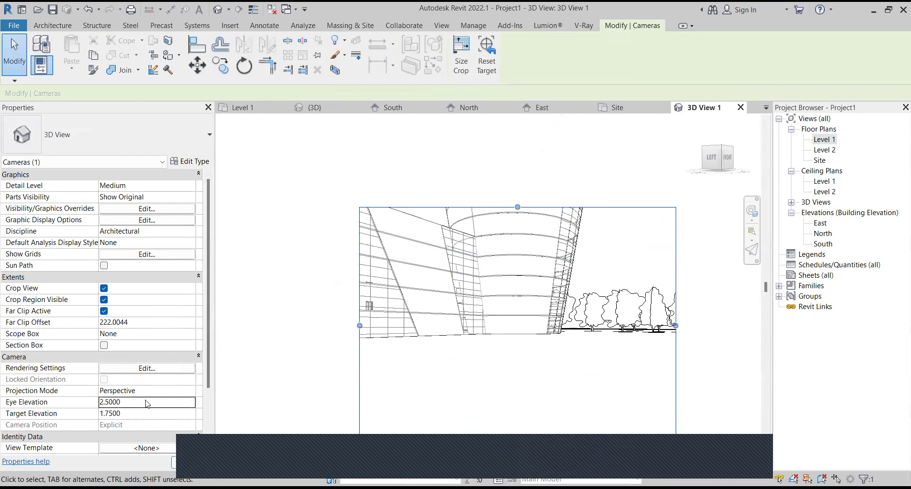
Step: Extend the camera view's crop region upward and outward on both sides, and apply the Realistic visual style
left_click_drag(518, 208, 518, 154)
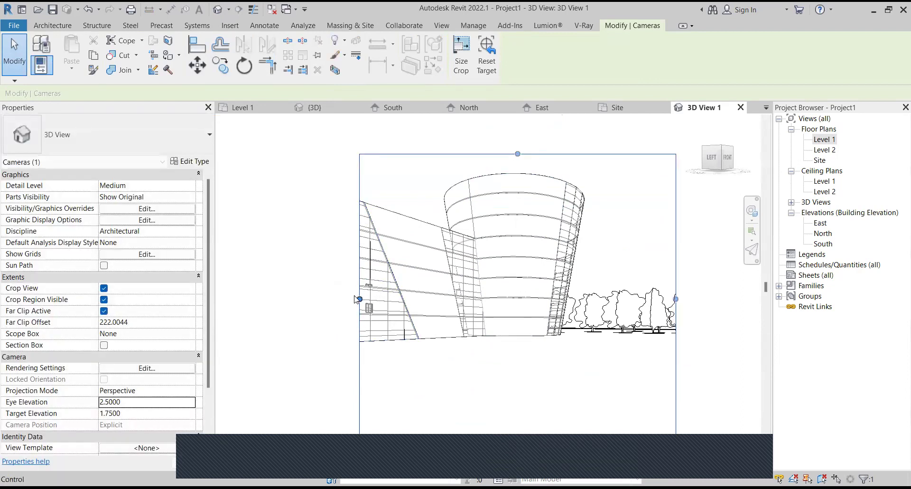
left_click_drag(360, 299, 255, 299)
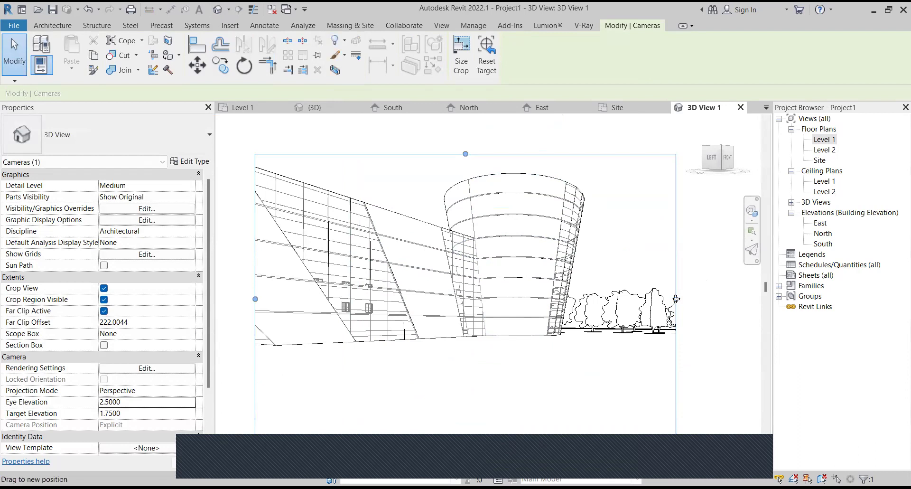
left_click_drag(676, 299, 757, 299)
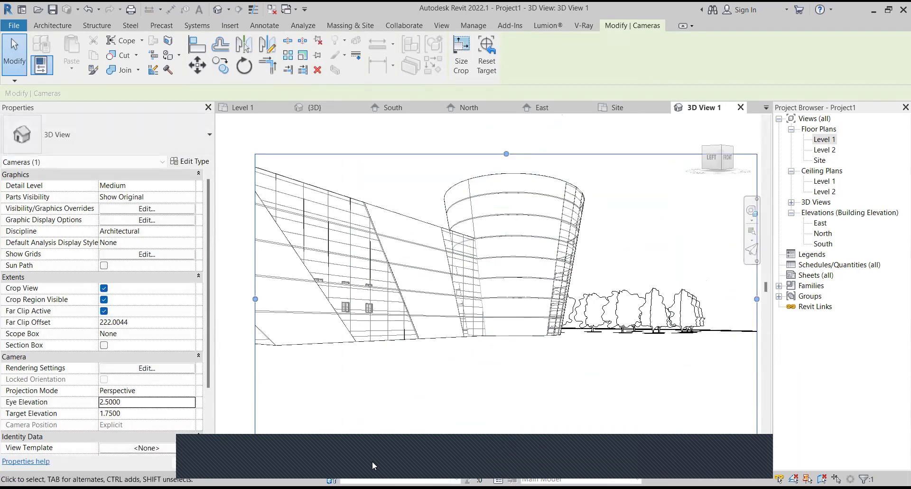
left_click(287, 448)
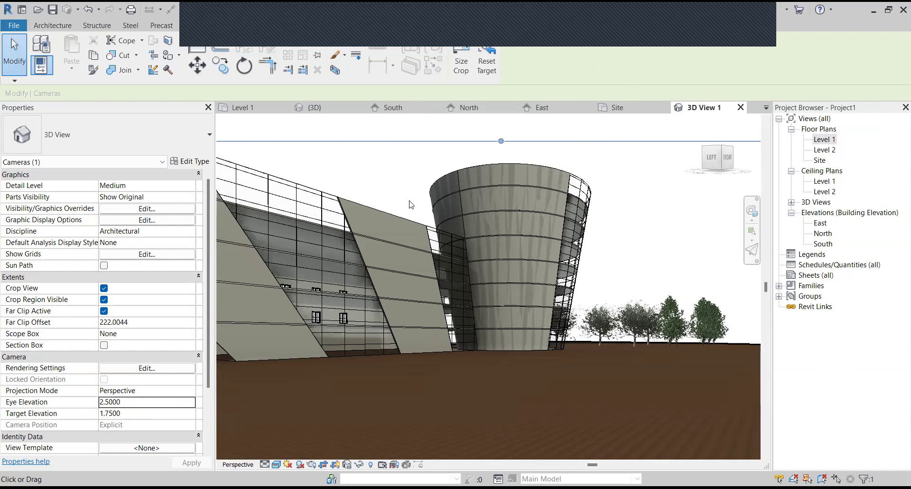
scroll(541, 221, "down", 5)
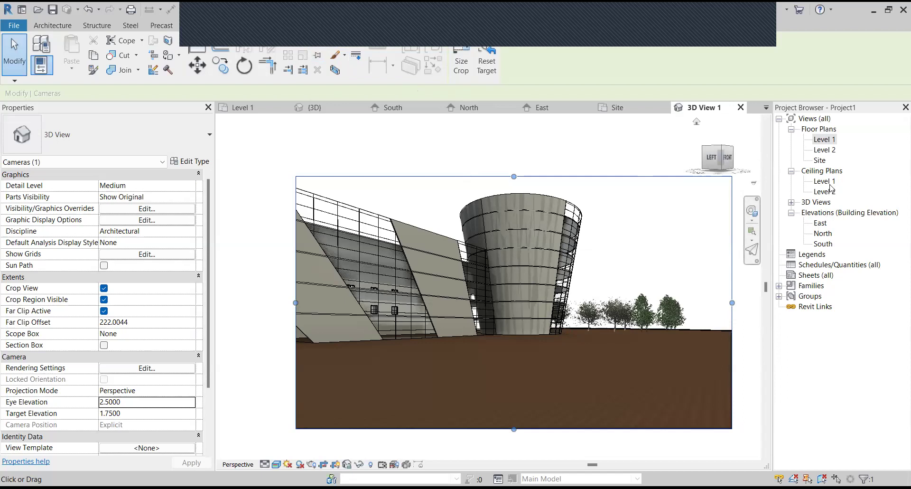
Step: Locate the default 3D view and the new camera view among the project's 3D views
left_click(791, 202)
left_click(826, 223)
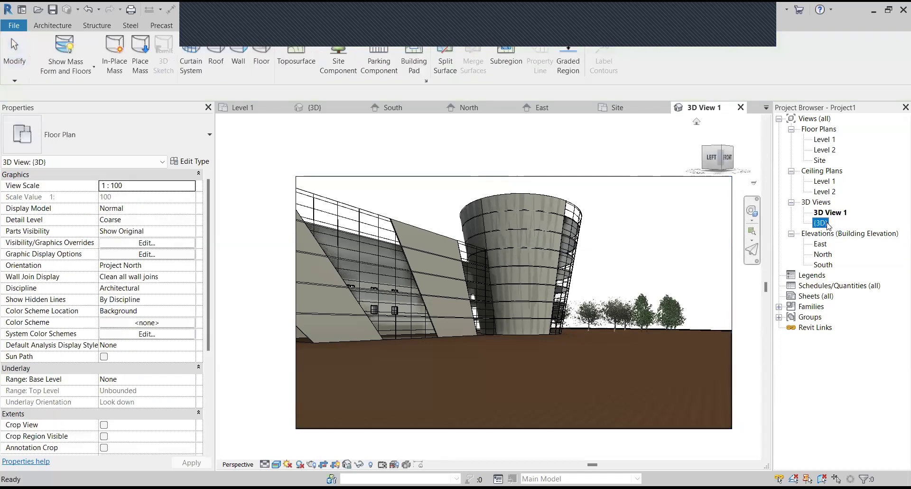
left_click(830, 212)
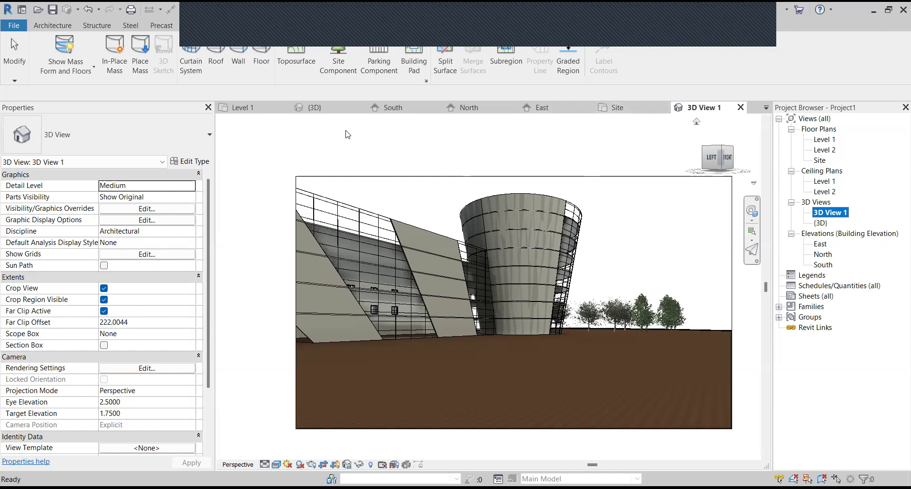
left_click(431, 144)
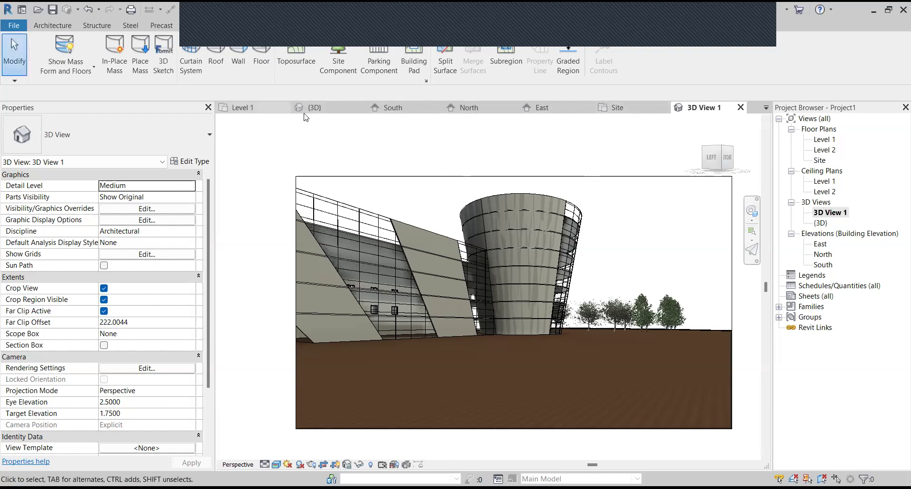
Step: Create a new project from the Metric-Architectural Template
left_click(13, 27)
left_click(37, 75)
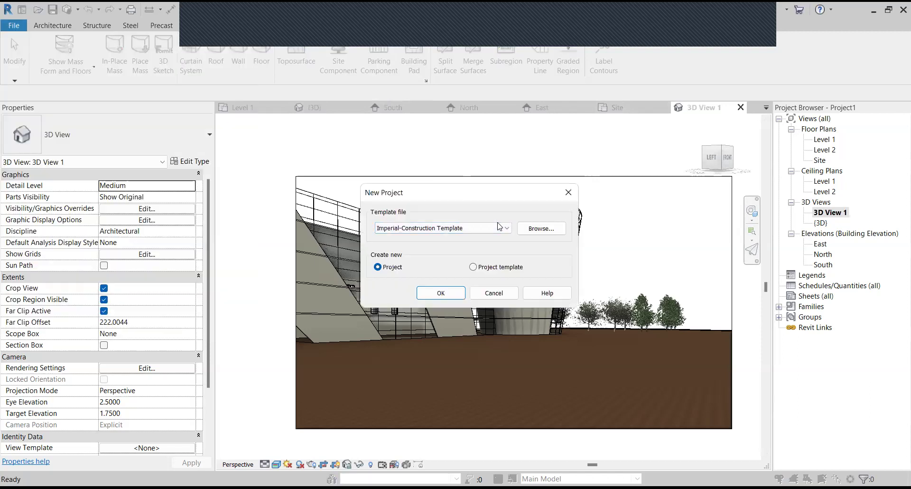
left_click(480, 228)
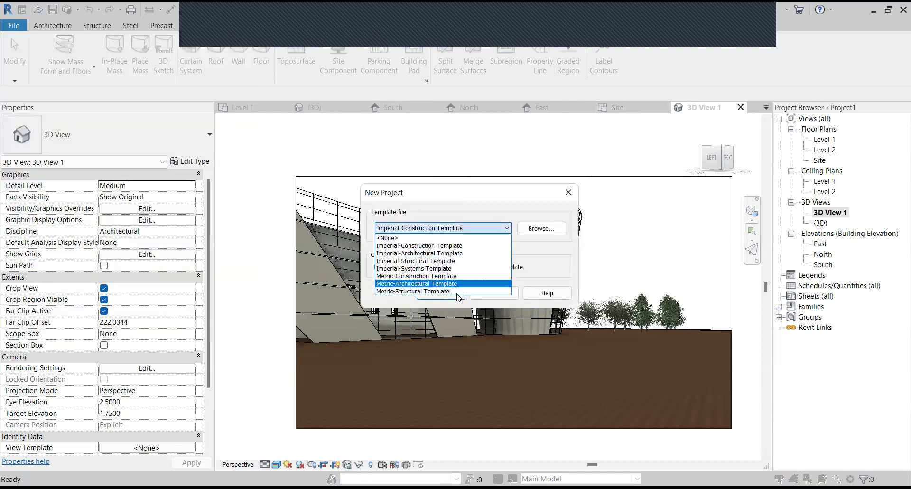
left_click(474, 283)
key("Return")
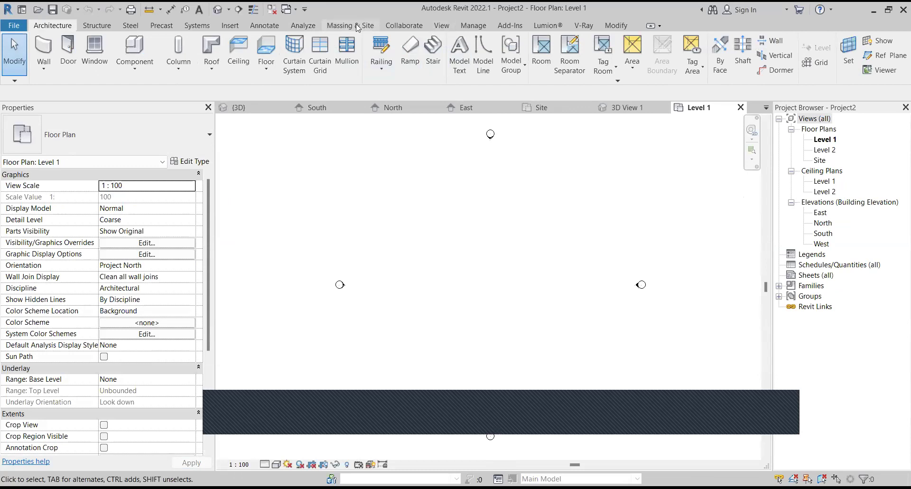
Step: Start a new in-place mass on the Level 1 floor plan of the new project
left_click(357, 26)
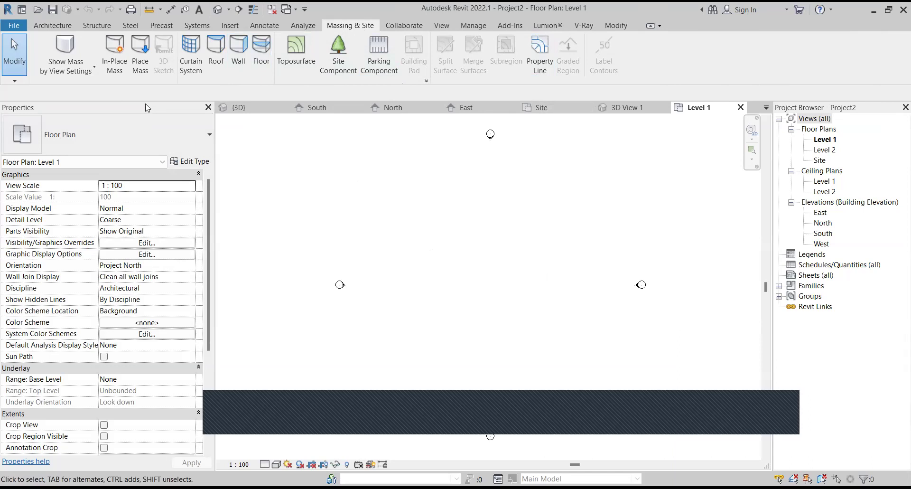
left_click(113, 71)
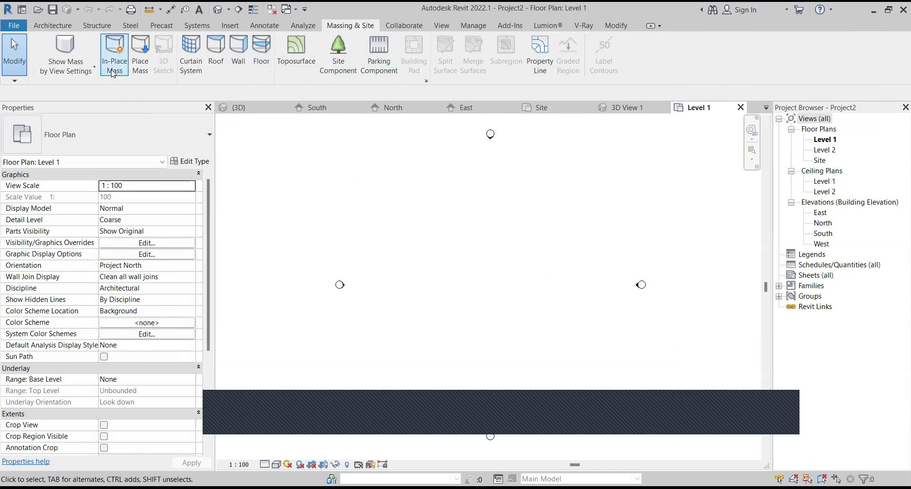
left_click(123, 61)
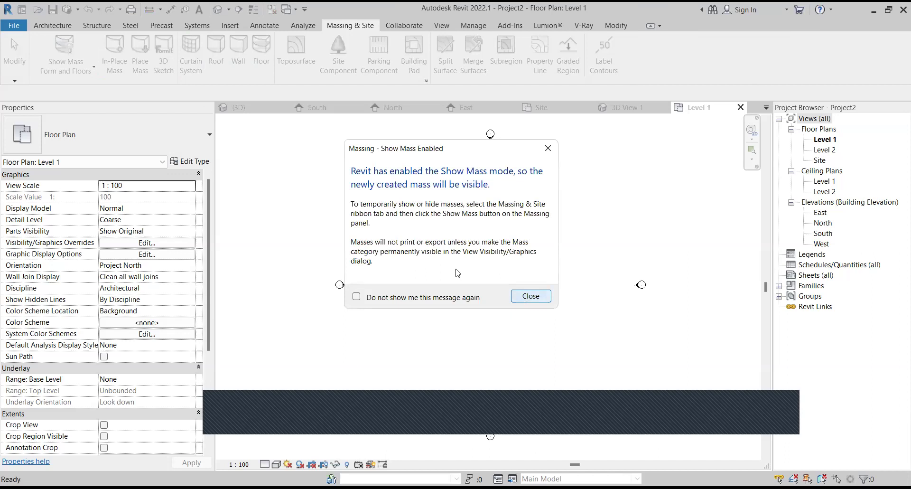
key("Return")
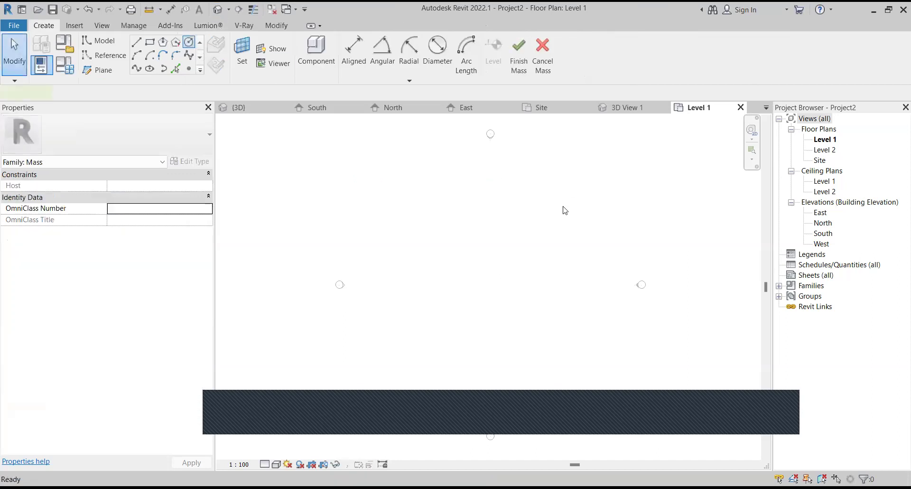
Step: Draw three separate model-line circles in a triangle: northeast and northwest with radii of about 5000 mm, south with about 6000 mm
left_click(546, 250)
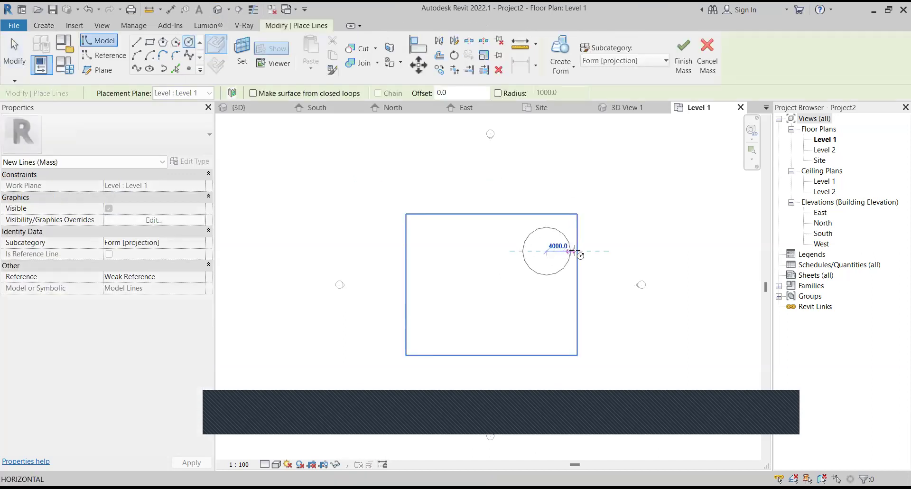
left_click(576, 251)
left_click(498, 322)
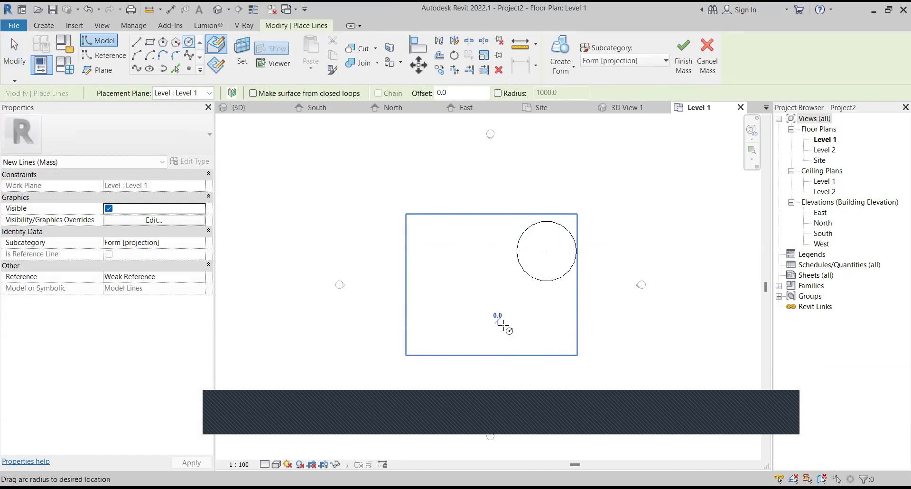
left_click(524, 344)
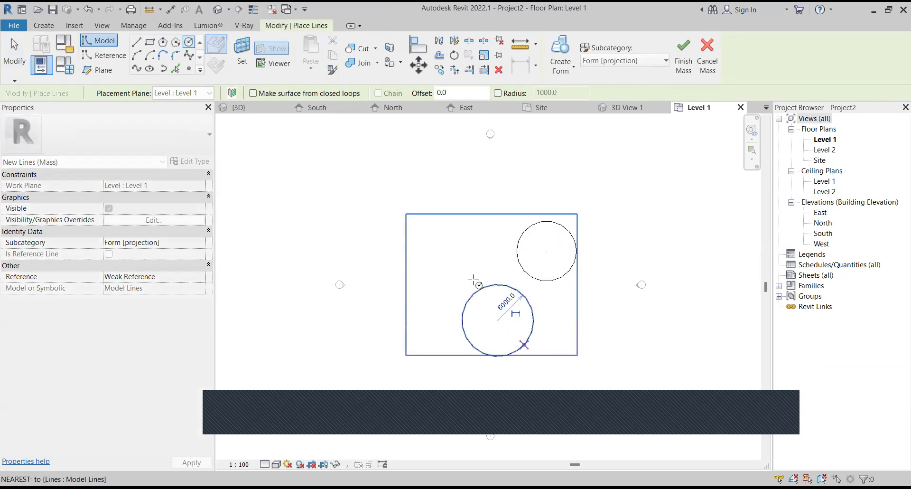
left_click(453, 243)
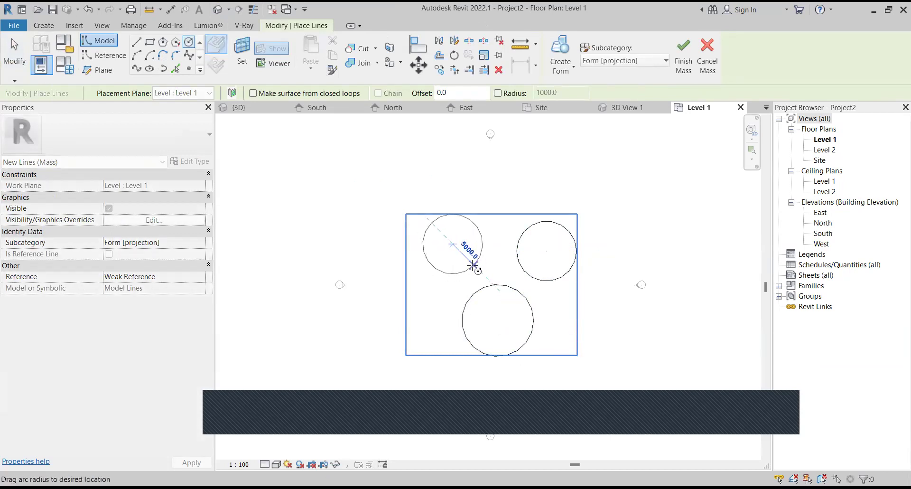
left_click(474, 264)
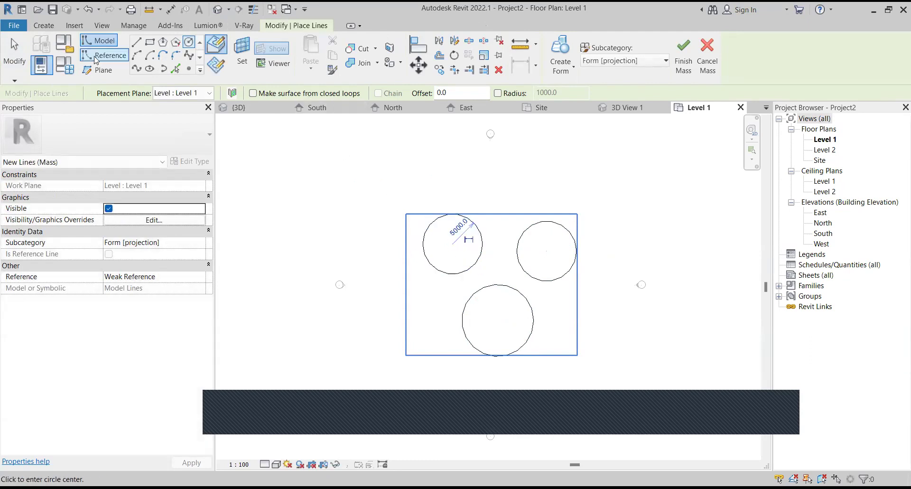
Step: Draw arcs joining the northwest circle to the south circle, radius about 3800 mm, and to the northeast circle, radius about 7600 mm
left_click(137, 55)
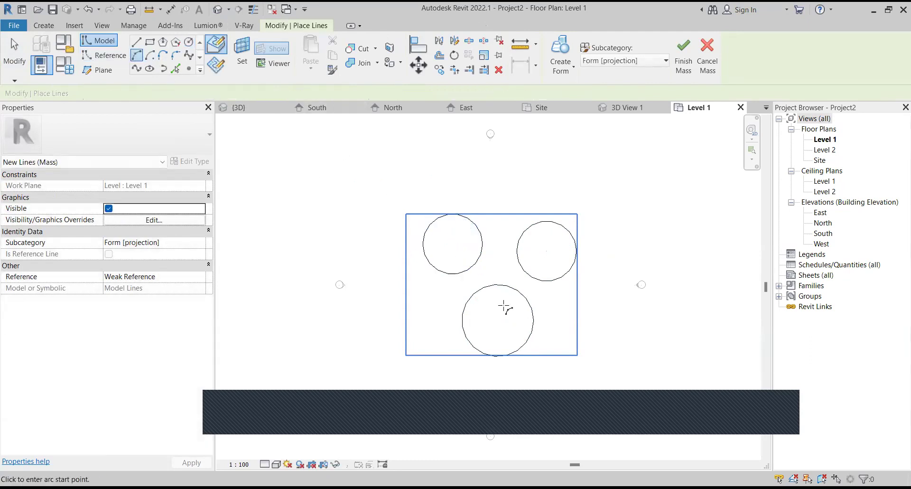
left_click(466, 306)
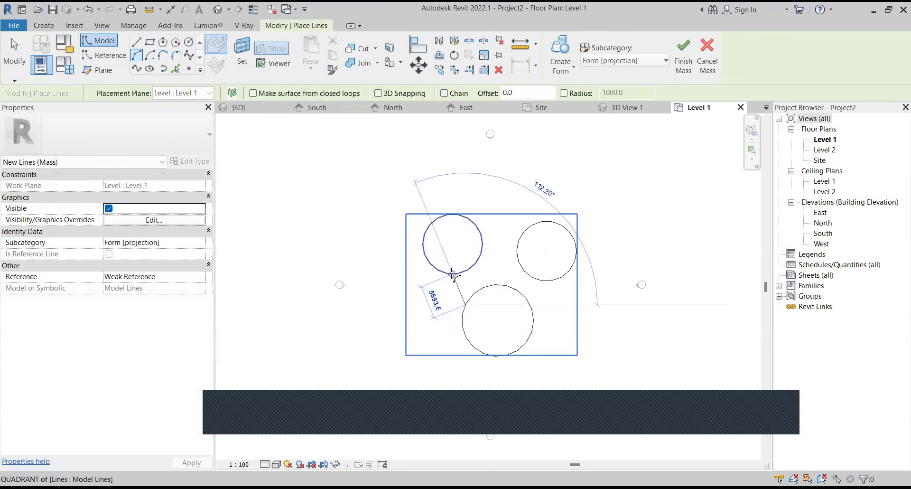
left_click(453, 275)
scroll(460, 280, "up", 2)
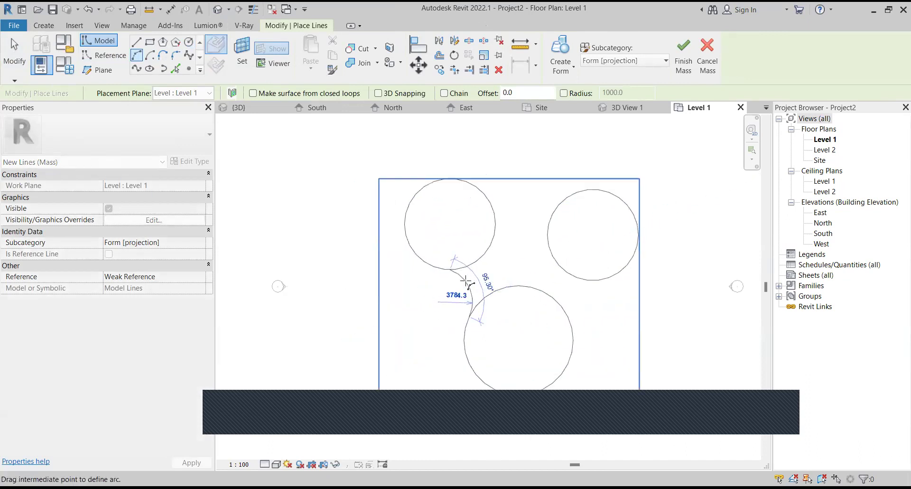
left_click(467, 283)
left_click(494, 208)
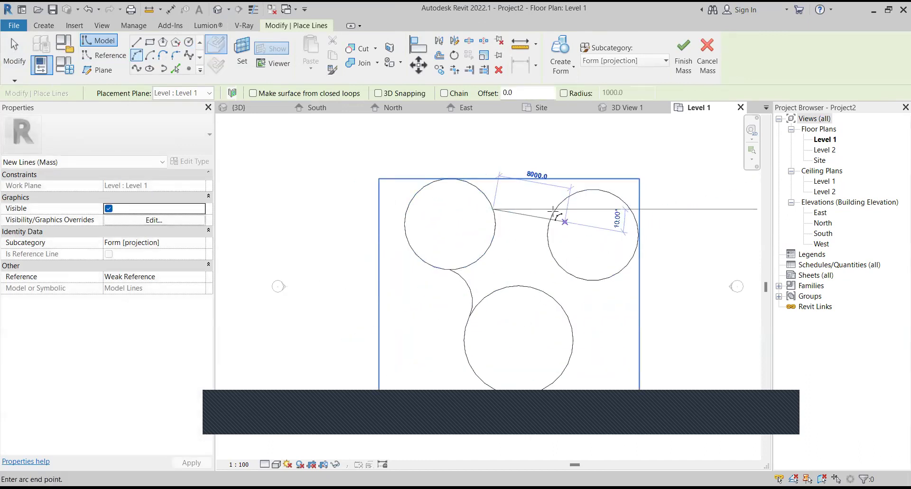
left_click(556, 209)
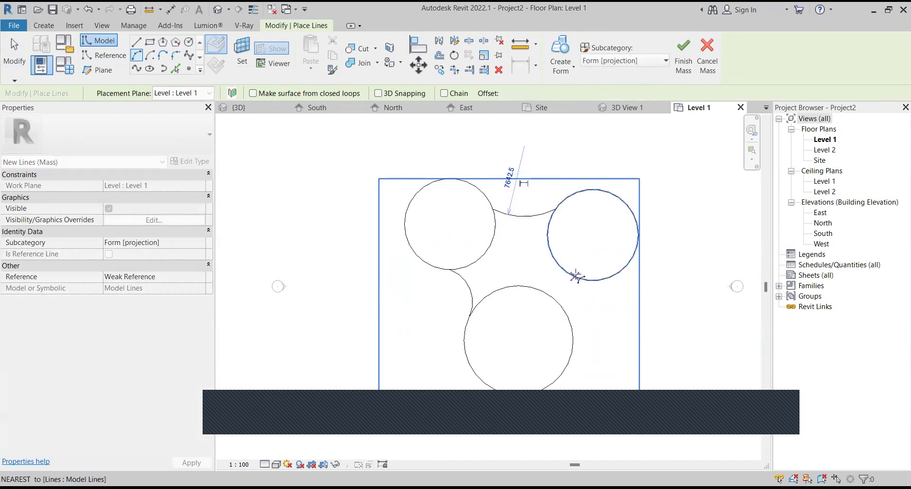
Step: Draw an arc with a radius of about 3900 mm joining the northeast circle to the south circle
left_click(576, 276)
left_click(586, 275)
left_click(569, 315)
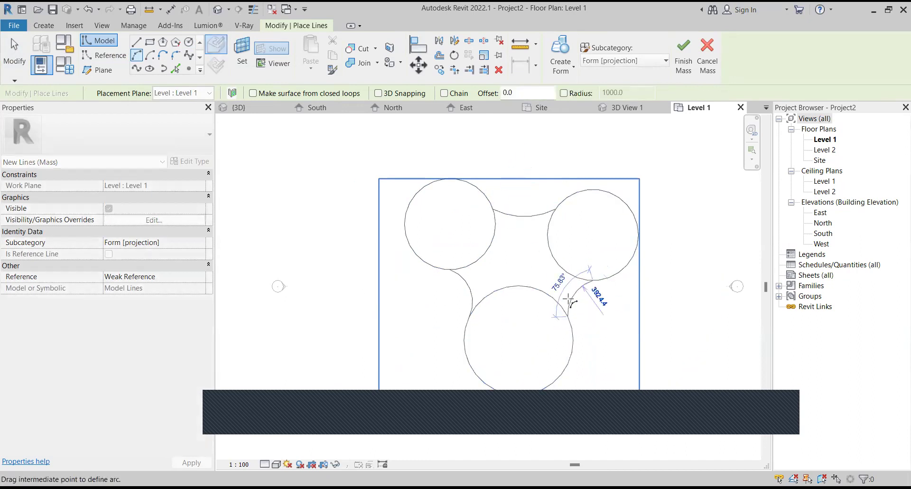
left_click(581, 300)
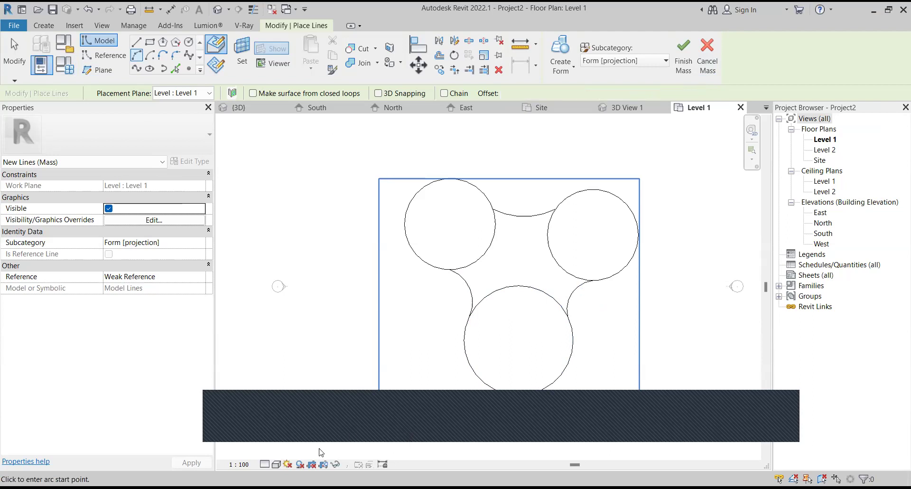
key("Escape")
scroll(600, 265, "up", 1)
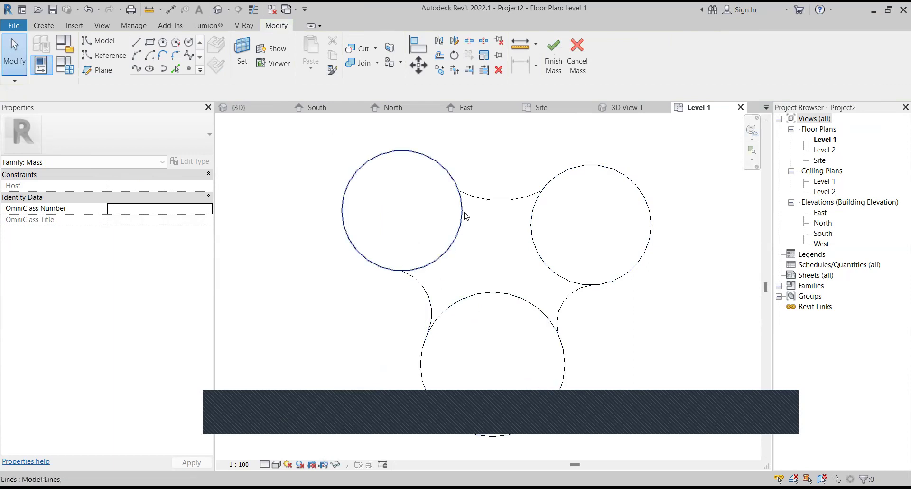
scroll(536, 202, "down", 2)
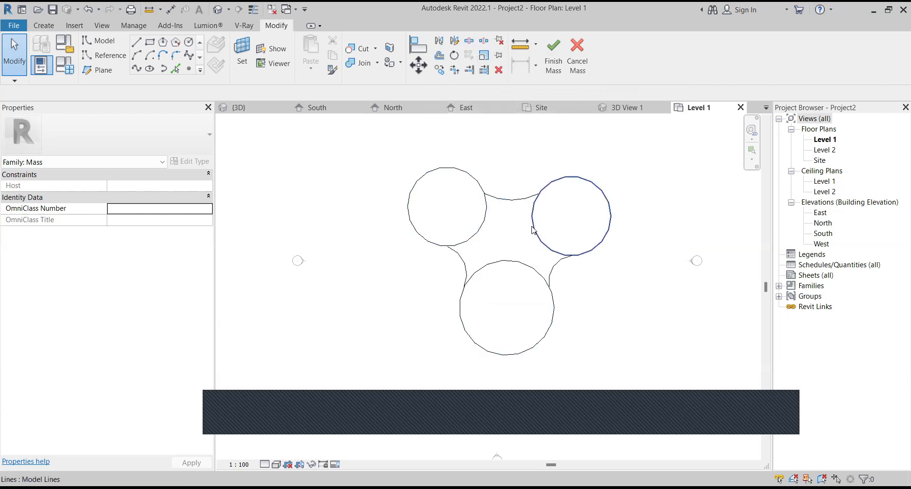
Step: Split the northwest circle on its inner side, and the south circle at its north point and where the connecting arcs meet it
key("s")
key("l")
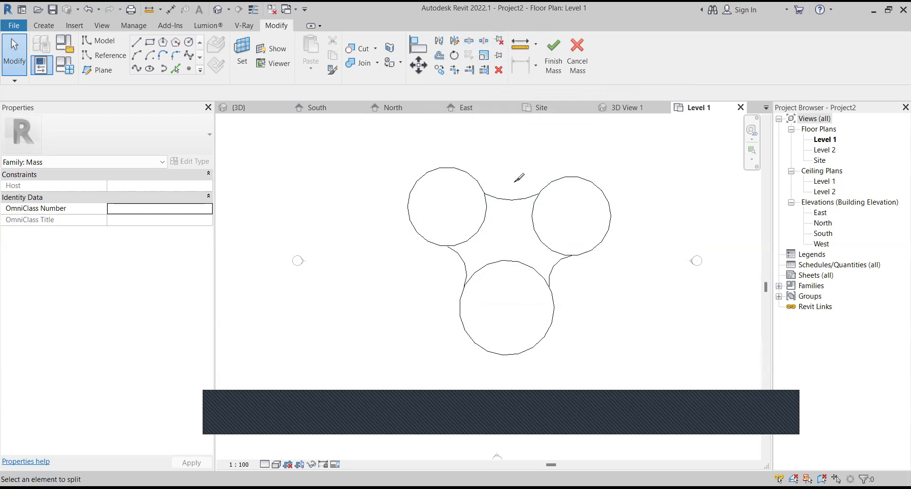
left_click(481, 227)
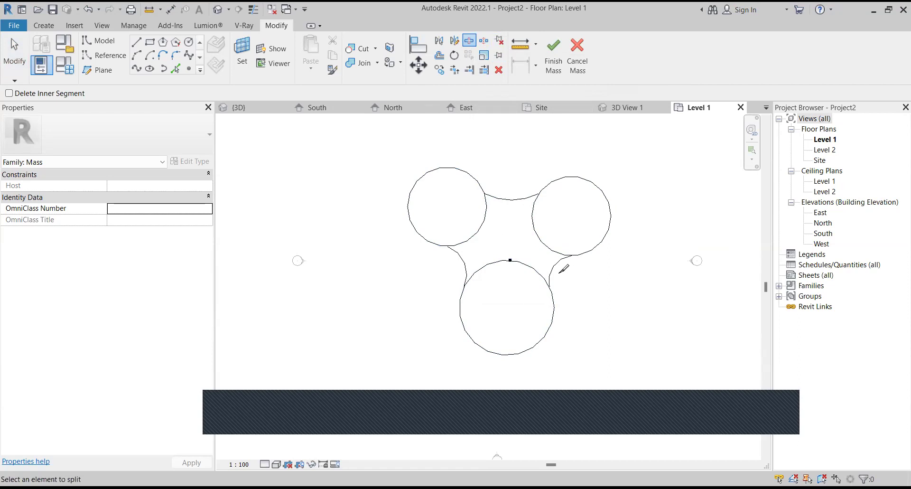
key("Escape")
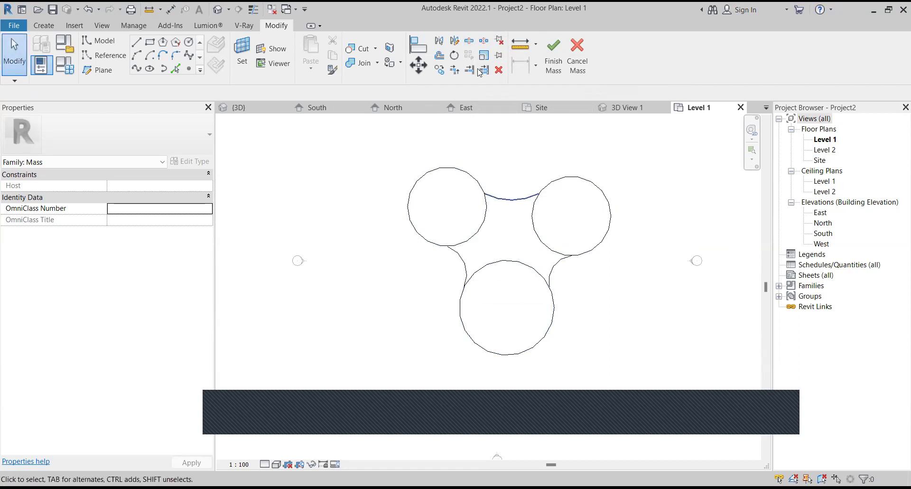
key("s")
key("l")
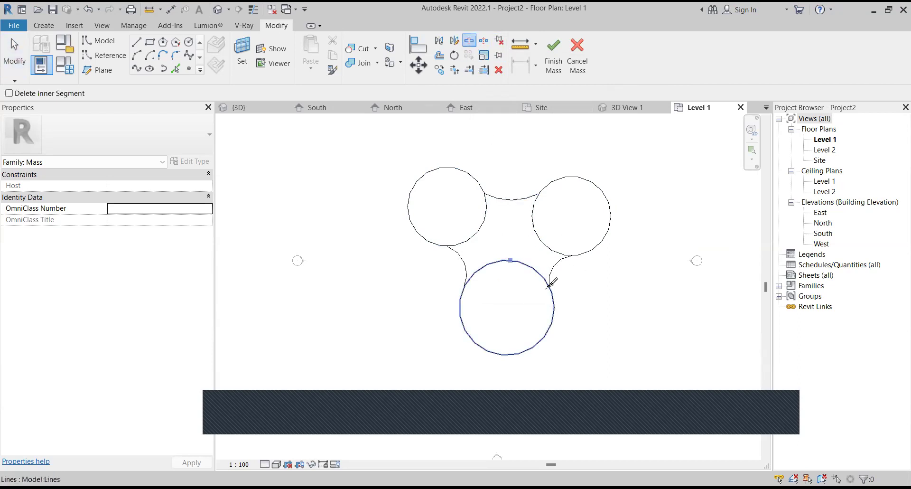
key("Escape")
Step: Delete the two inner segments of the south circle between its connecting arcs
left_click(522, 264)
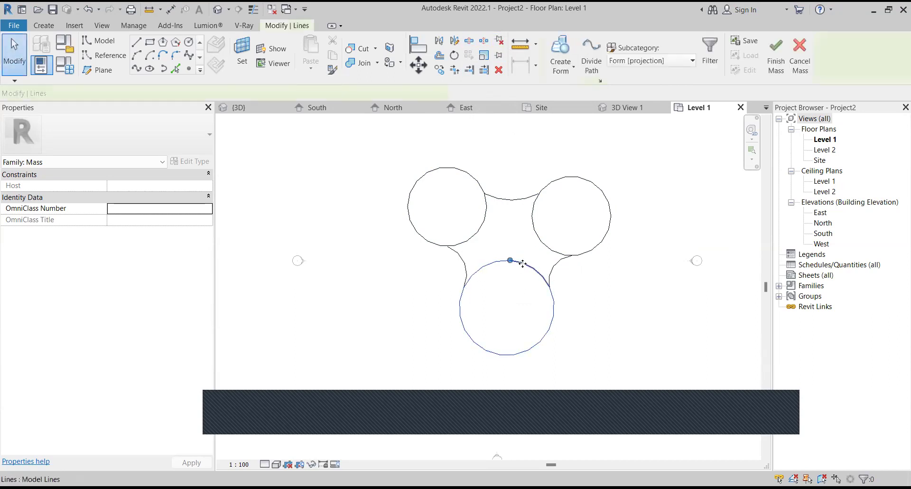
left_click(522, 264)
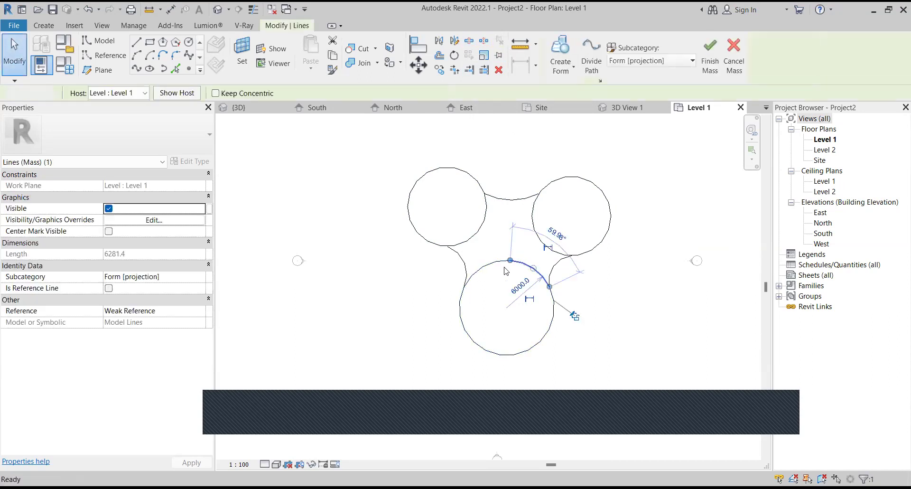
key("Delete")
left_click(495, 265)
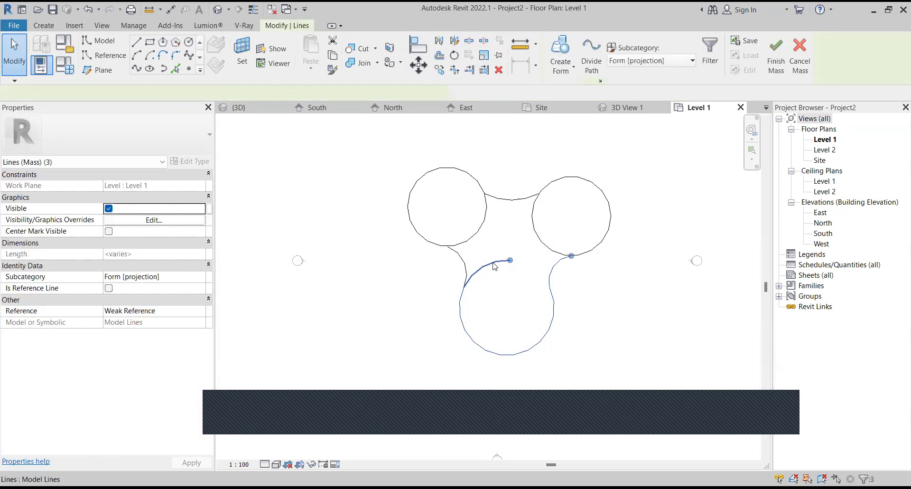
key("Delete")
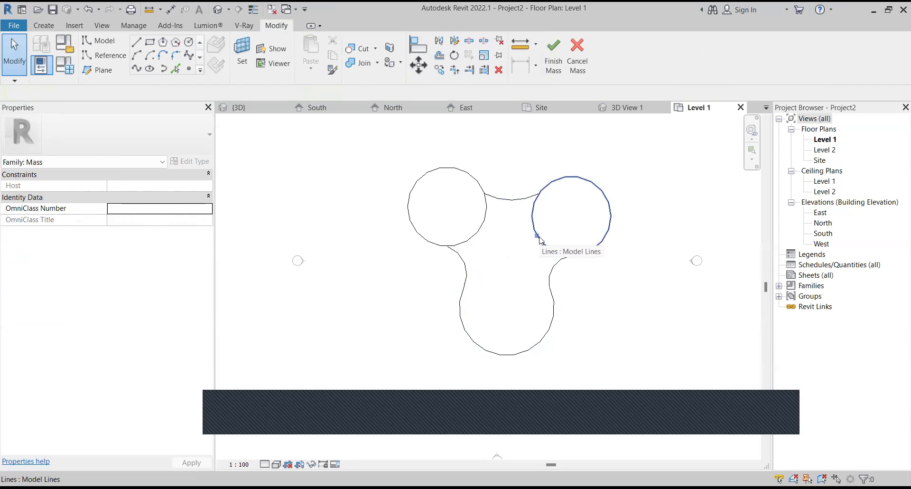
Step: Trim the northeast circle to its two connecting arcs, removing its inner portion
left_click(454, 70)
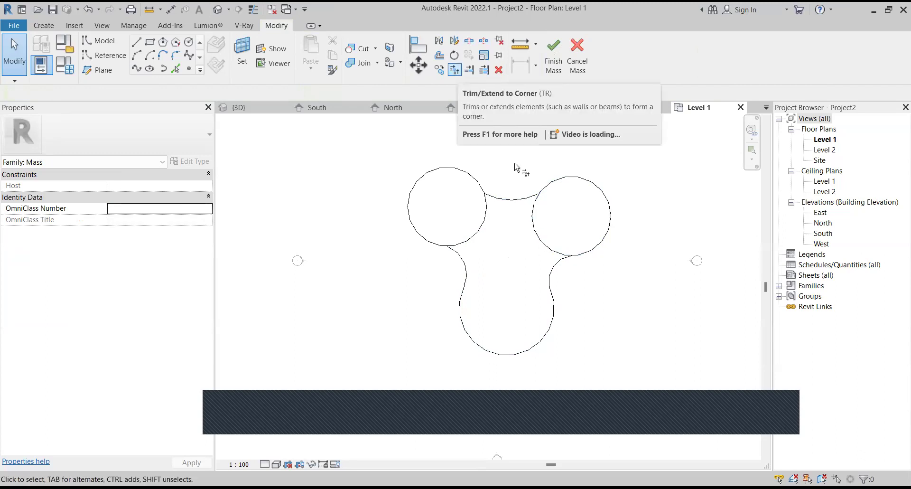
left_click(523, 200)
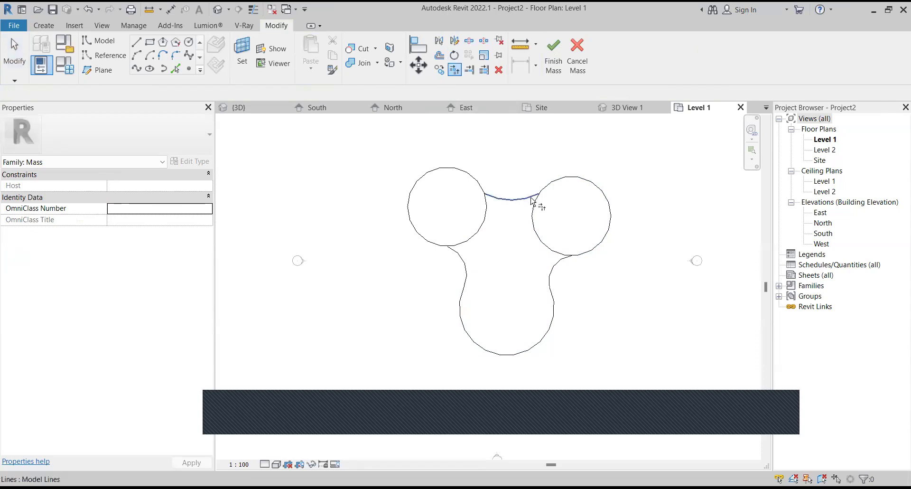
left_click(550, 185)
left_click(565, 261)
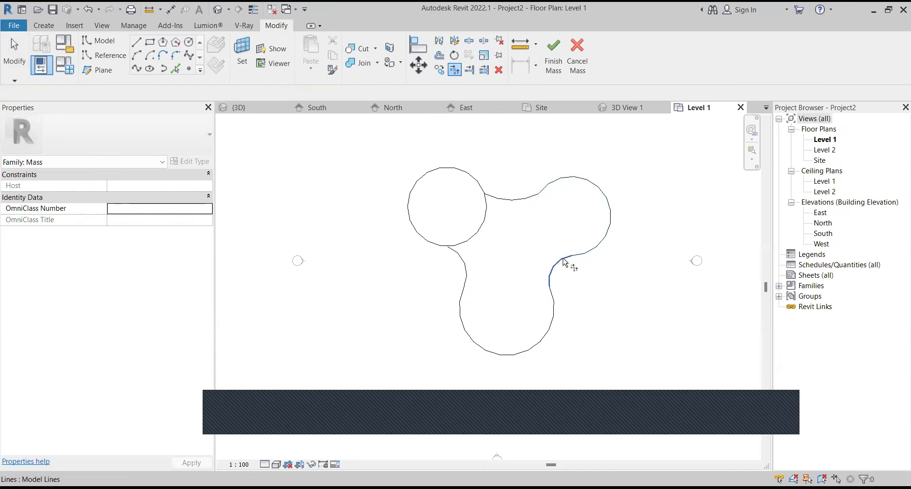
Step: Trim the northwest circle to its two connecting arcs so the outline forms one closed loop
left_click(500, 199)
left_click(470, 180)
left_click(465, 245)
key("Escape")
key("Escape")
key("Tab")
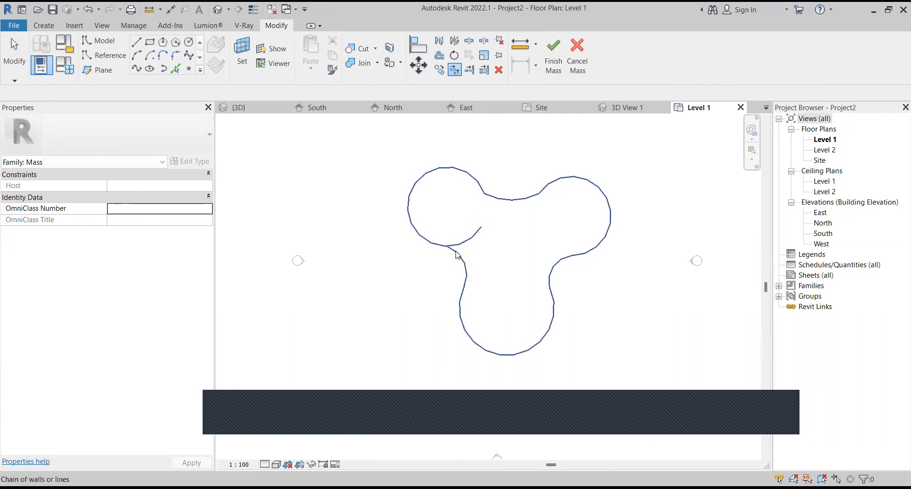
left_click(456, 254)
key("Escape")
left_click(455, 70)
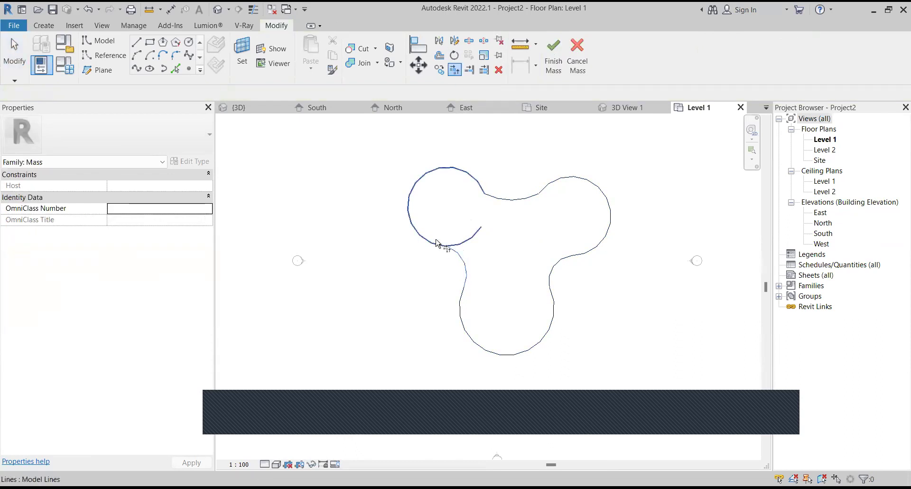
scroll(554, 252, "down", 2)
scroll(554, 249, "up", 1)
key("Escape")
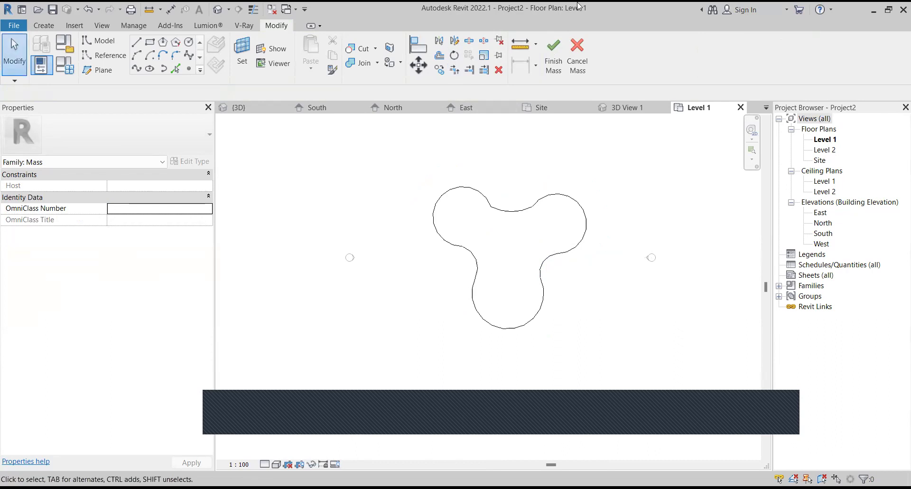
Step: Finish the in-place mass and reopen it for editing
left_click(560, 70)
left_click(506, 220)
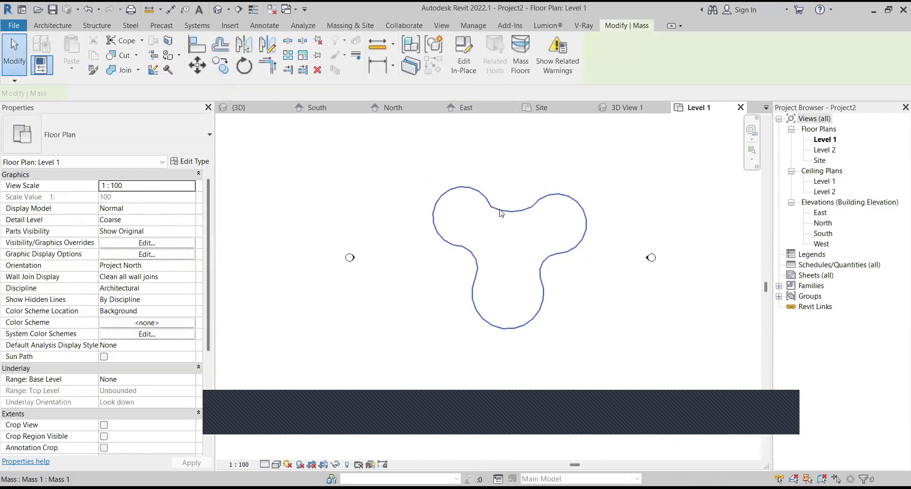
double_click(561, 250)
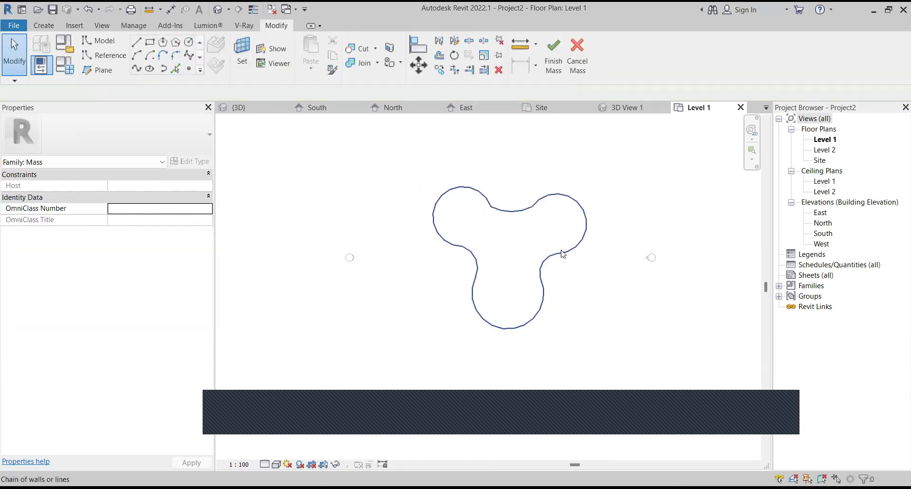
Step: Create a solid form from the whole closed chain of outline lines
left_click(562, 253)
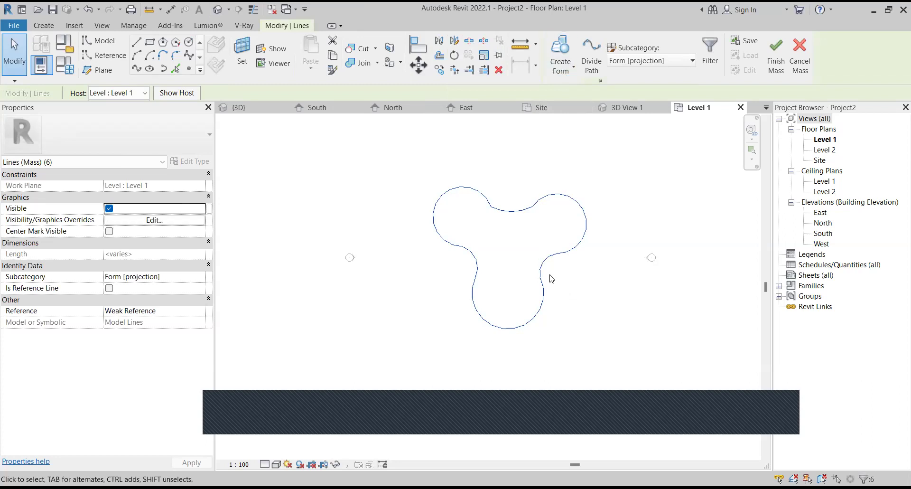
left_click(561, 66)
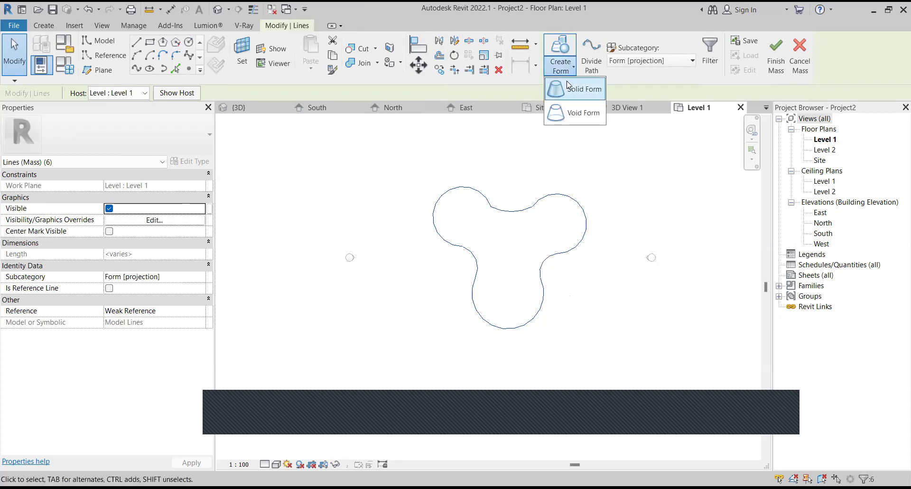
left_click(577, 89)
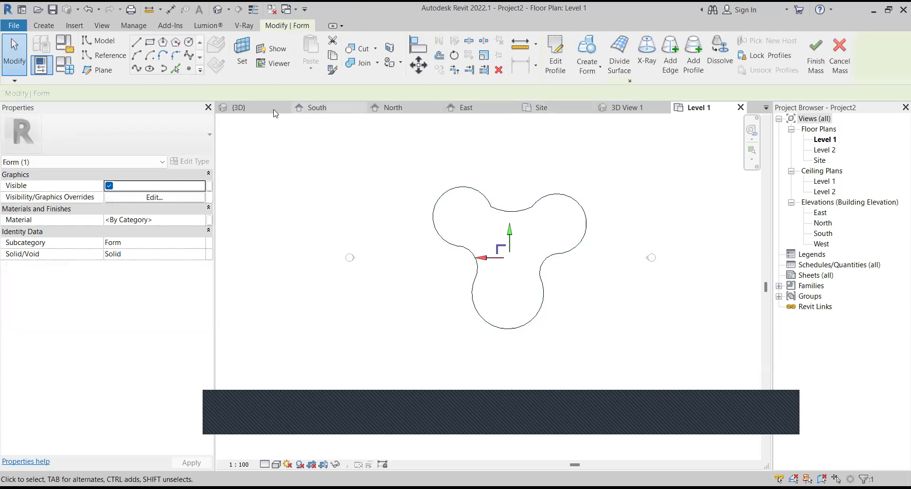
left_click(630, 109)
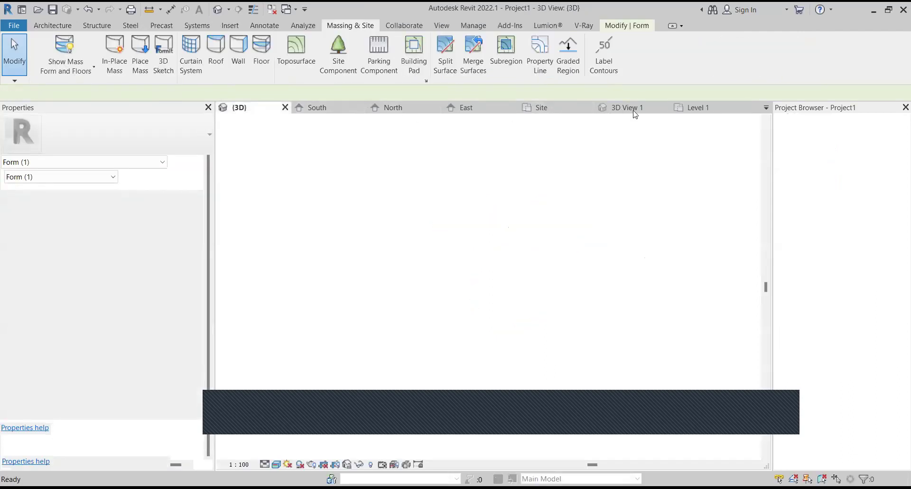
left_click(642, 138)
left_click(697, 107)
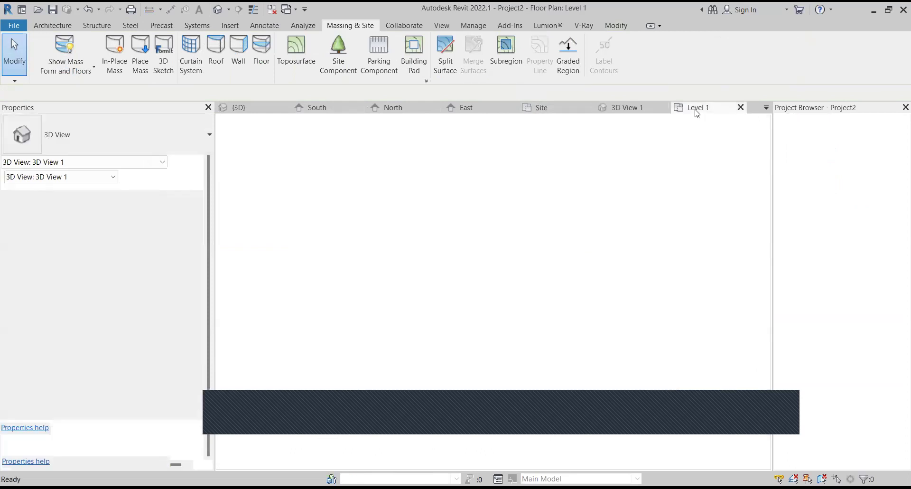
Step: Open the default 3D view and pull the form's top face upward to roughly double the mass height
left_click(229, 13)
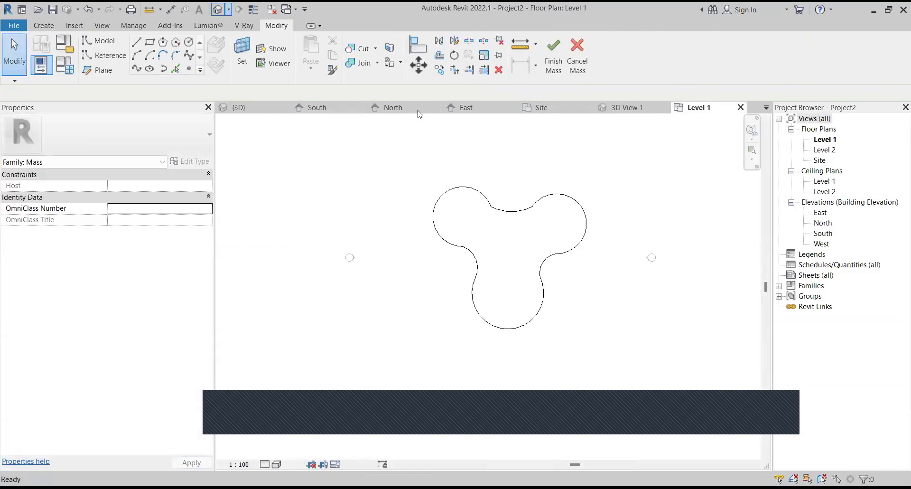
scroll(522, 295, "down", 3)
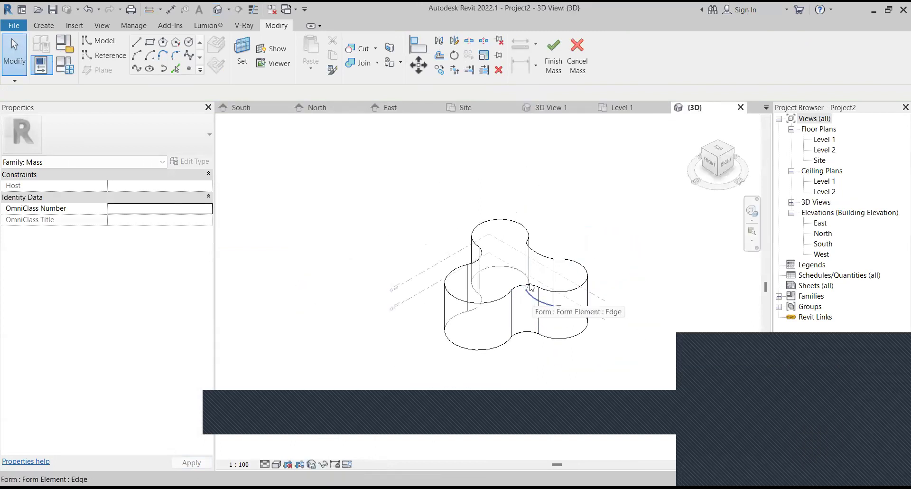
left_click(519, 229)
left_click_drag(506, 260, 506, 219)
scroll(508, 230, "up", 2)
key("Escape")
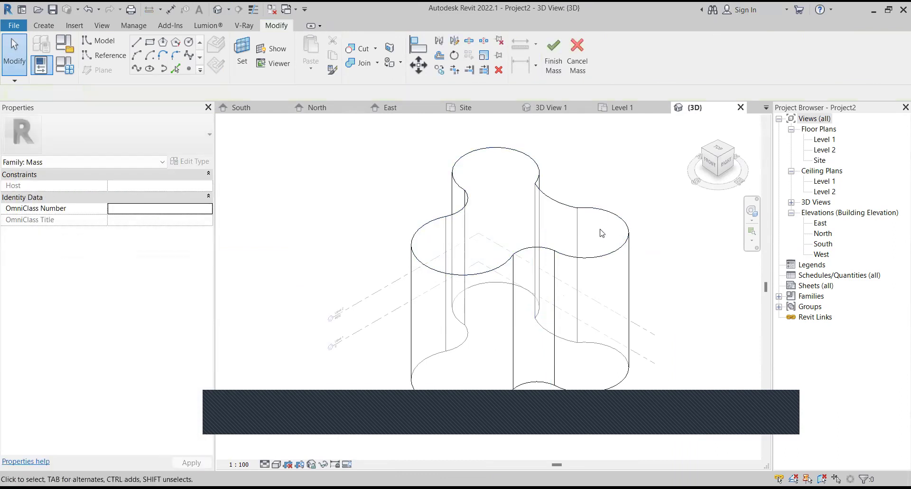